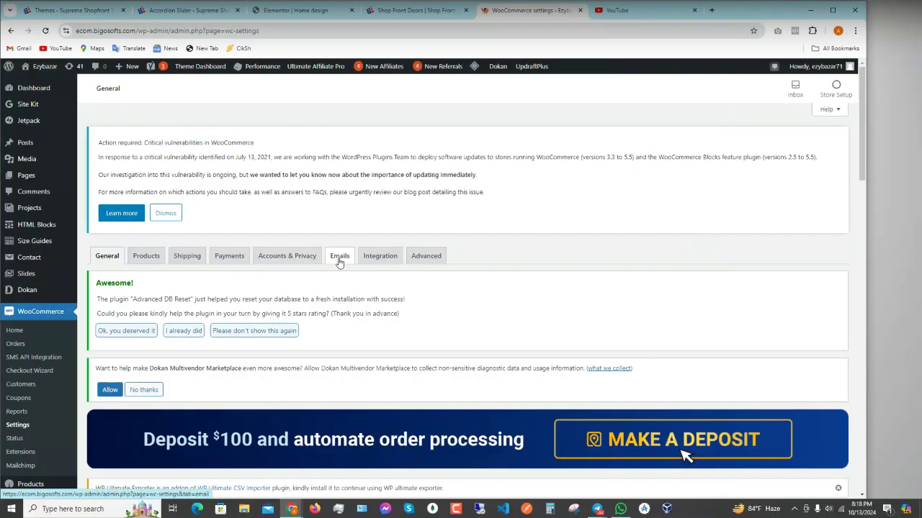
# - Switch WooCommerce settings to the Integration tab and scroll to the MaxMind Geolocation fields
pyautogui.click(381, 257)
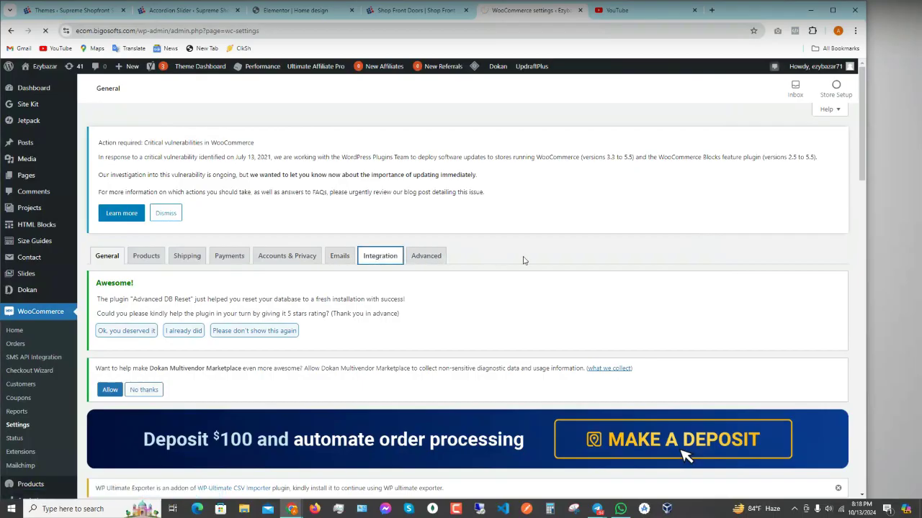
pyautogui.scroll(-2, 515, 261)
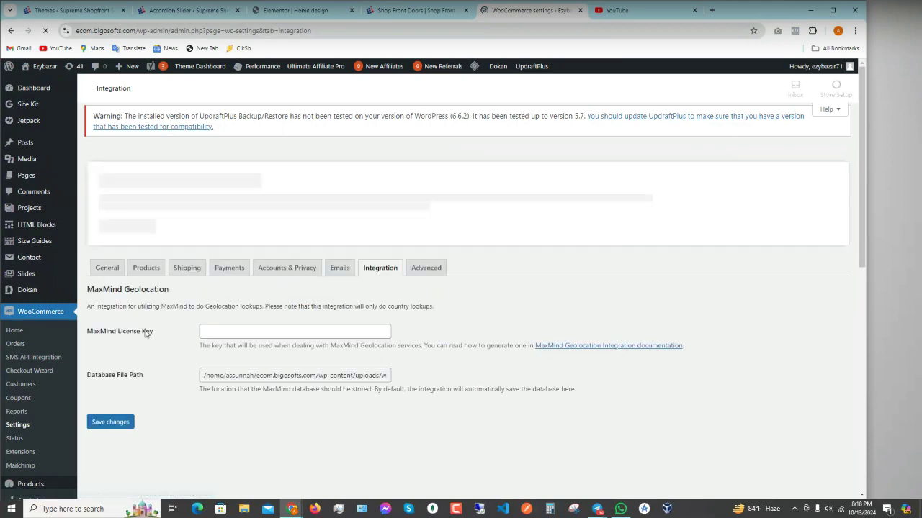
# - Scroll to MaxMind Geolocation and inspect the full database file path
pyautogui.scroll(-4, 377, 352)
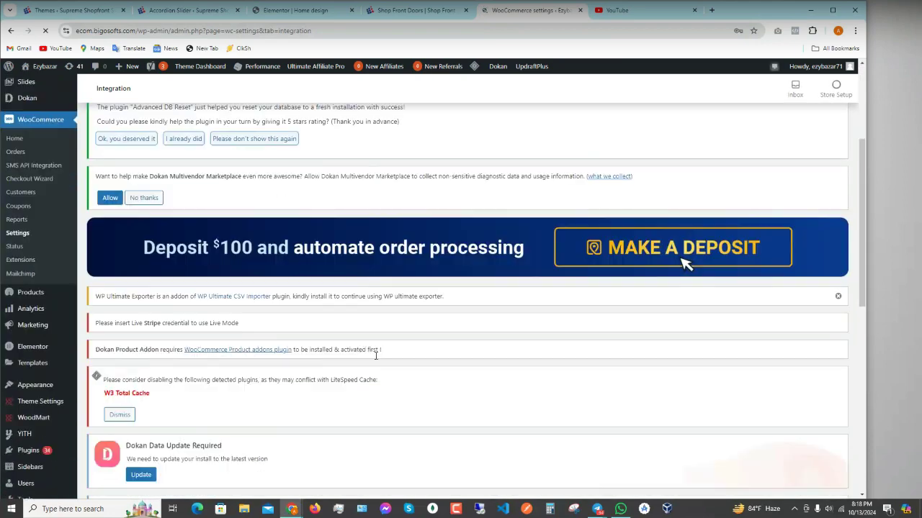
pyautogui.scroll(-7, 514, 381)
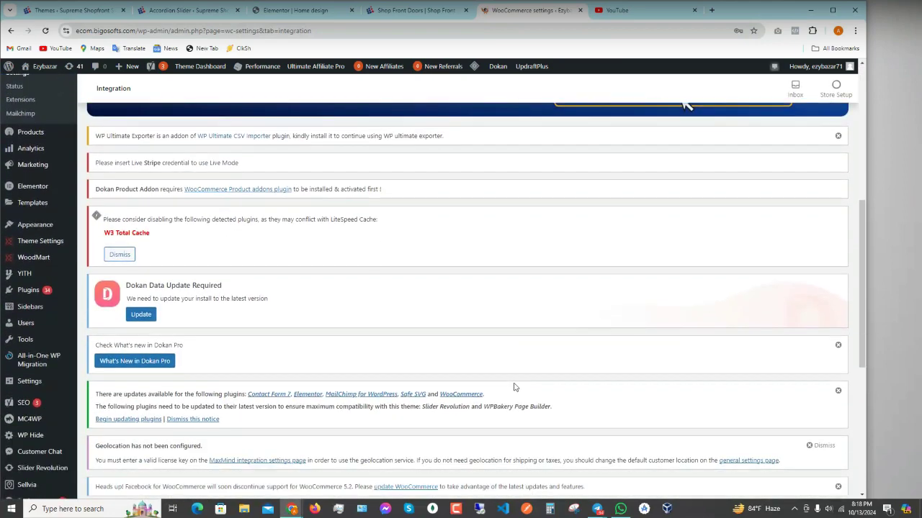
pyautogui.click(378, 403)
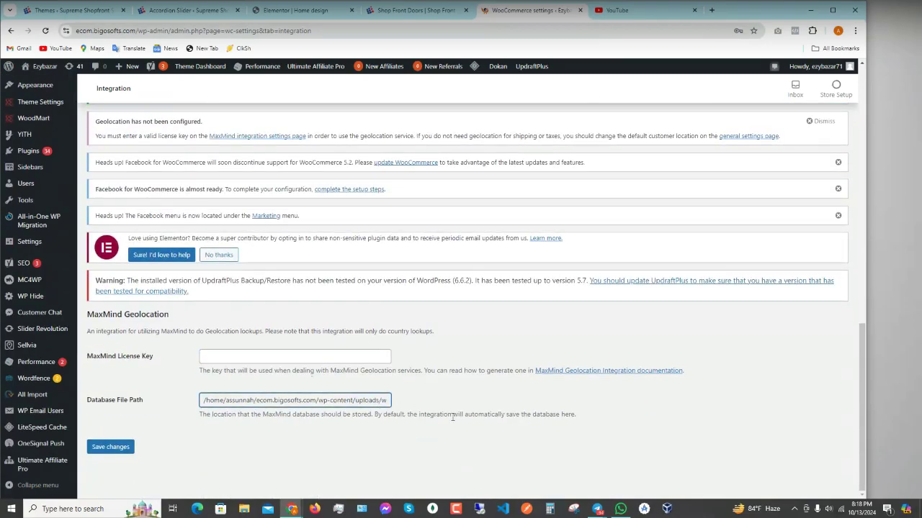
pyautogui.moveTo(378, 401); pyautogui.dragTo(432, 412)
pyautogui.press('Right')
pyautogui.press('Right')
pyautogui.press('Right')
pyautogui.press('Right')
pyautogui.press('Right')
pyautogui.press('Right')
pyautogui.press('Right')
pyautogui.press('Right')
pyautogui.press('Right')
pyautogui.press('Right')
pyautogui.press('Right')
pyautogui.press('Right')
pyautogui.press('Right')
pyautogui.press('Right')
pyautogui.press('Right')
pyautogui.press('Right')
pyautogui.press('Right')
pyautogui.press('Right')
pyautogui.press('Right')
pyautogui.press('Right')
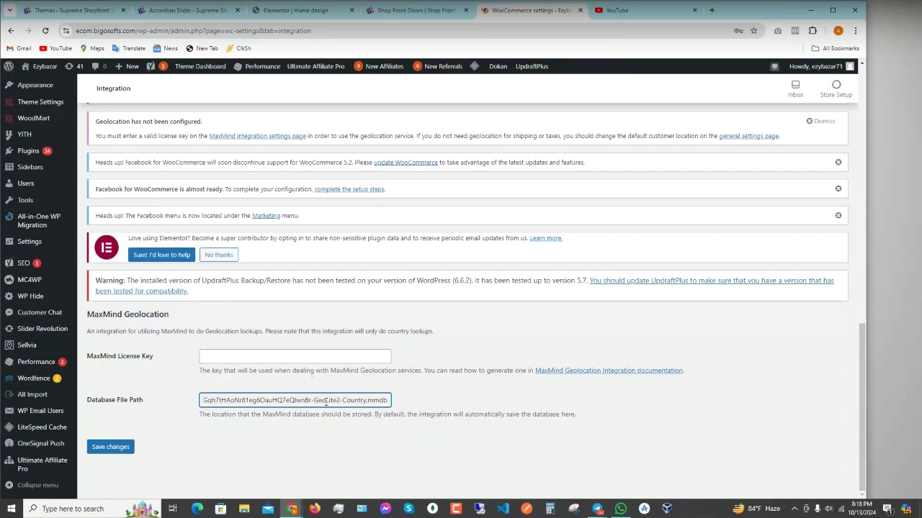
# - Select the word 'MaxMind' by the license key field and open a new browser tab
pyautogui.click(323, 355)
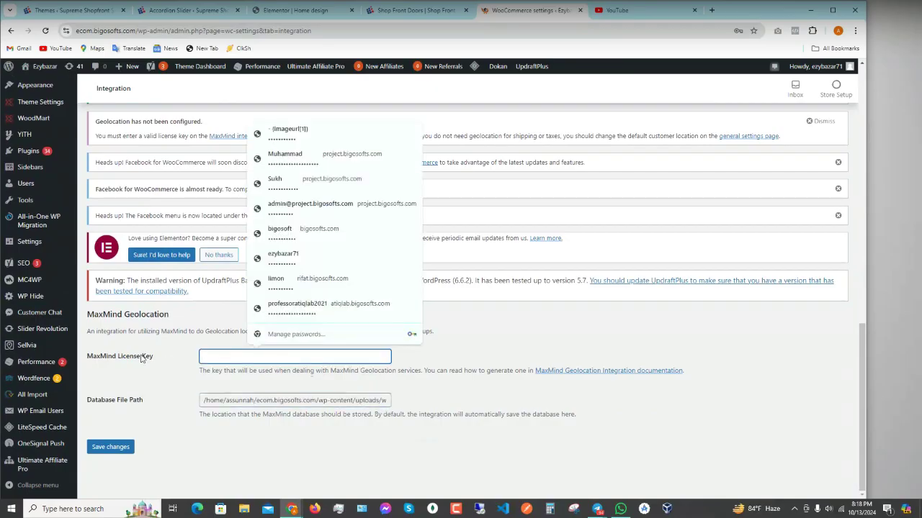
pyautogui.moveTo(88, 358); pyautogui.dragTo(115, 359)
pyautogui.hotkey('ctrl', 'c')
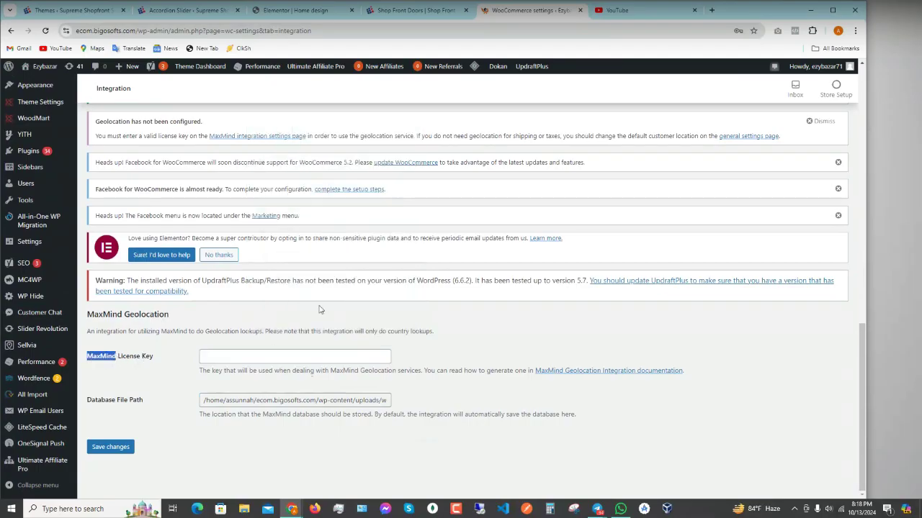
pyautogui.click(712, 10)
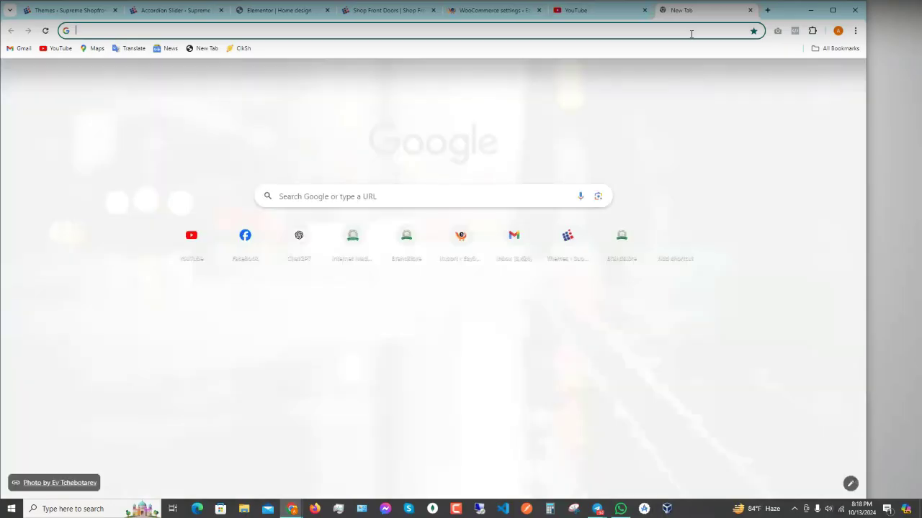
# - Search Google for MaxMind, view its IP geolocation API page, then close that tab
pyautogui.hotkey('ctrl', 'v')
pyautogui.press('Return')
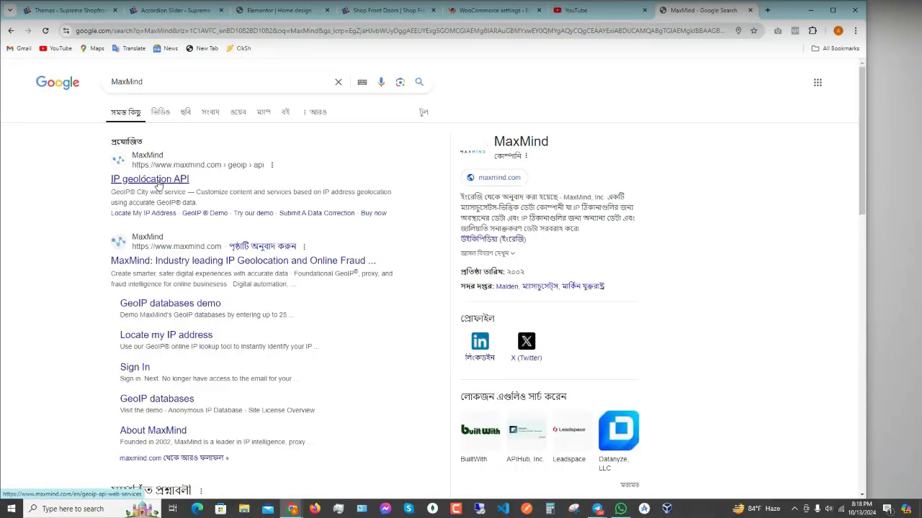
pyautogui.click(158, 184)
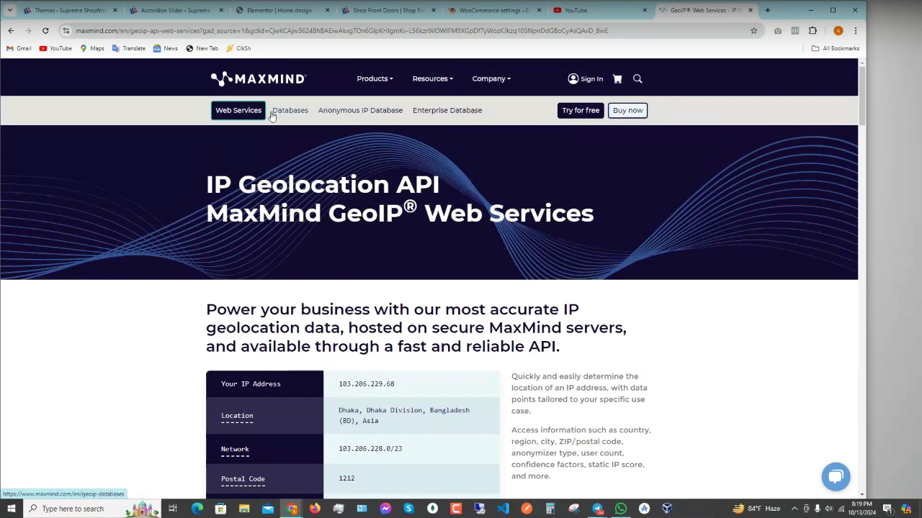
pyautogui.click(750, 11)
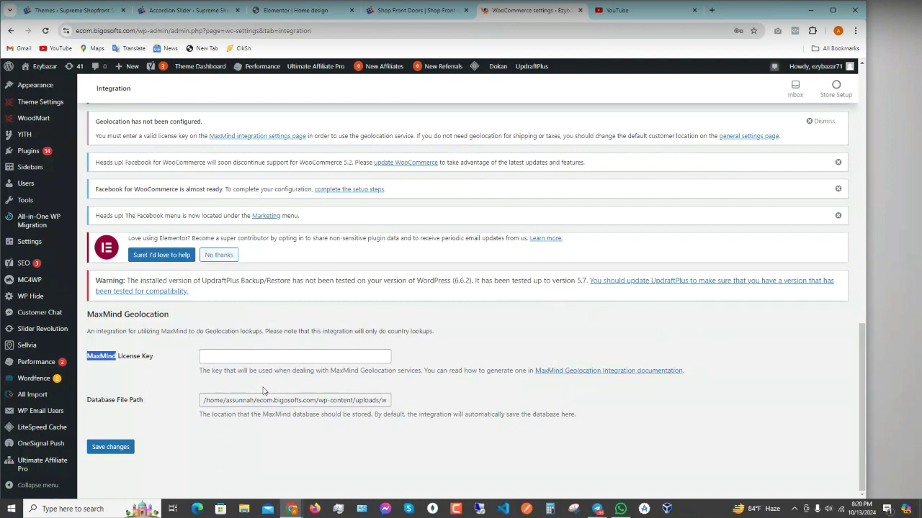
pyautogui.click(211, 358)
pyautogui.click(183, 352)
pyautogui.click(207, 355)
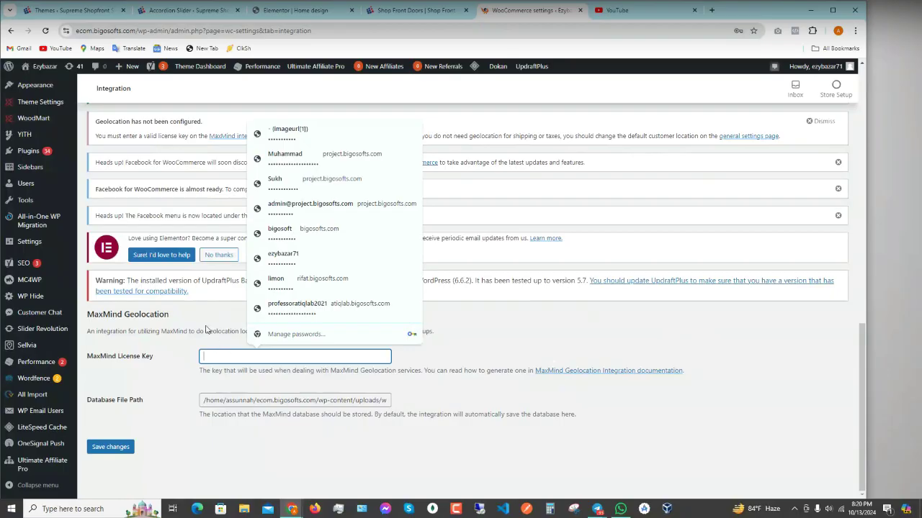
pyautogui.click(205, 329)
pyautogui.click(223, 358)
pyautogui.click(171, 338)
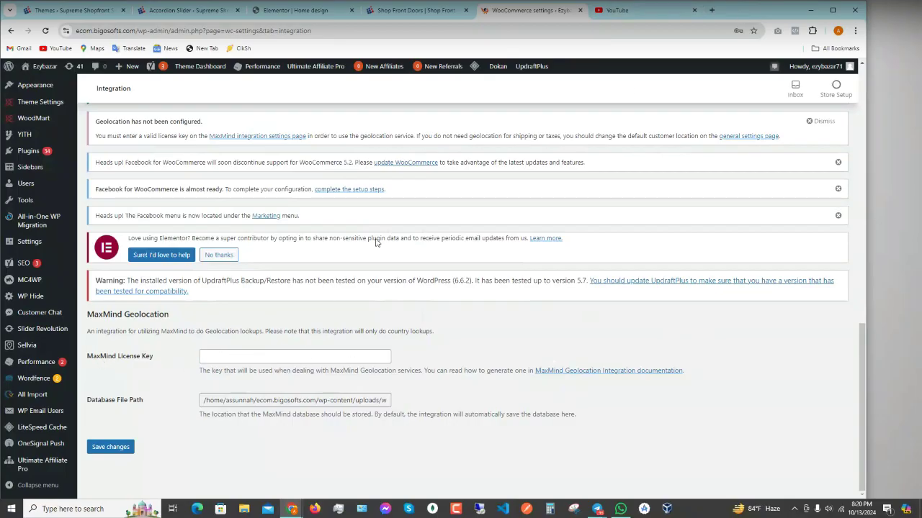
pyautogui.scroll(4, 351, 283)
# - Open the WooCommerce Advanced settings tab and check the system speaker volume
pyautogui.scroll(5, 351, 283)
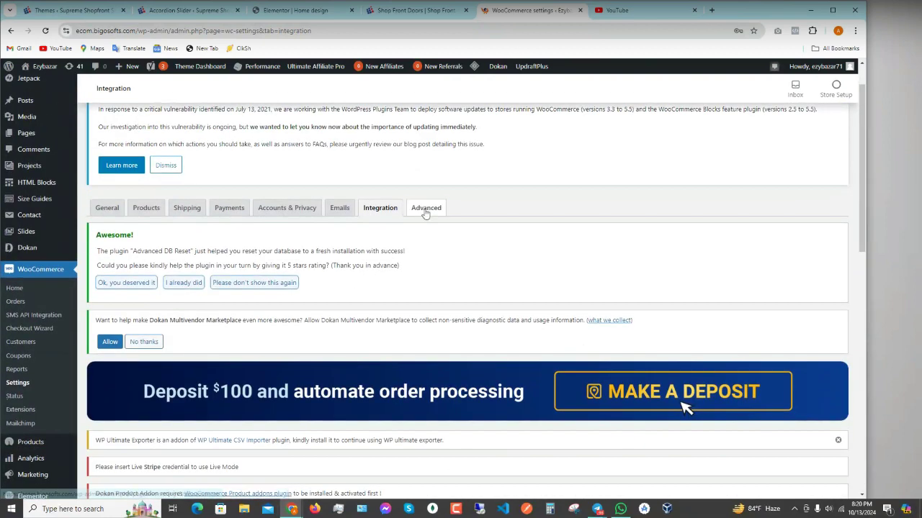
pyautogui.click(426, 210)
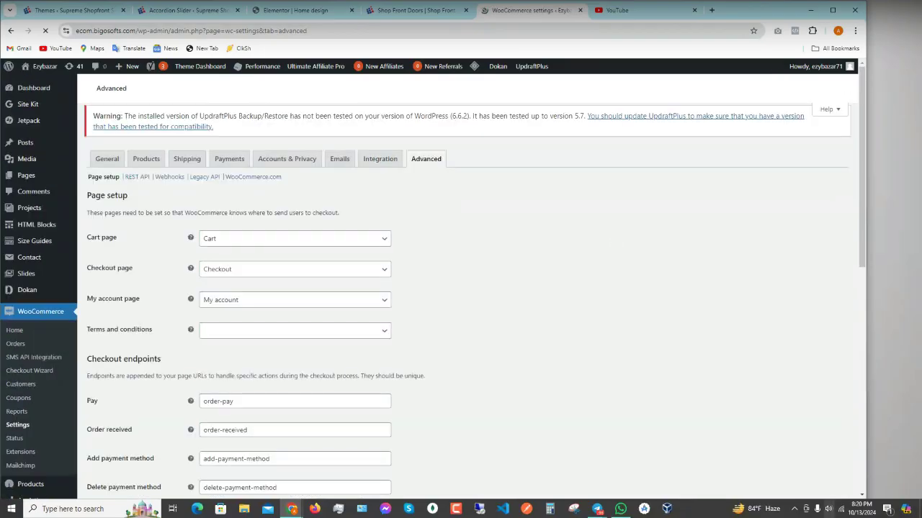
pyautogui.click(828, 509)
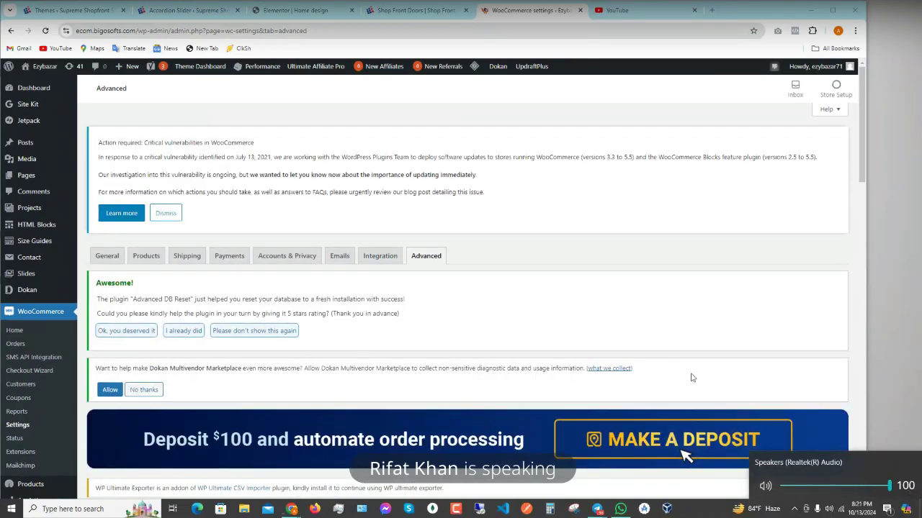
pyautogui.click(667, 357)
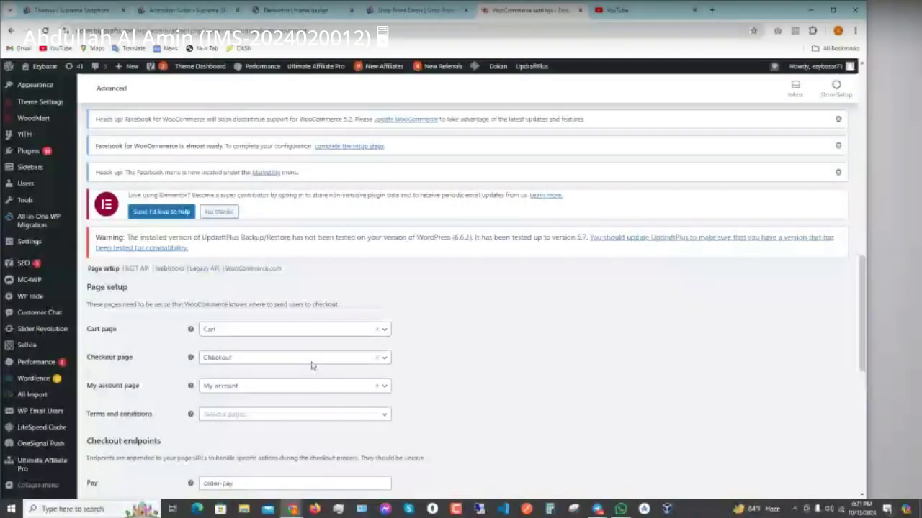
# - Scroll to Page setup showing the Cart, Checkout and My account pages
pyautogui.scroll(5, 311, 366)
pyautogui.scroll(-6, 312, 366)
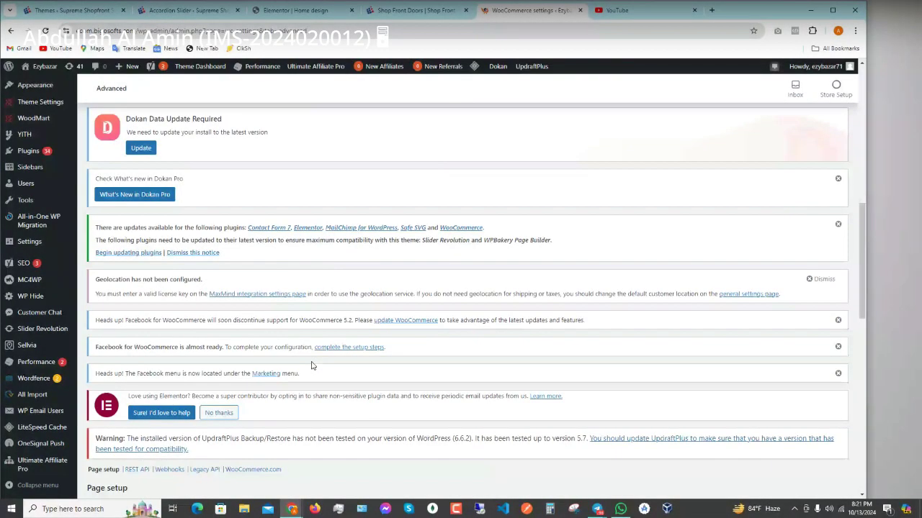
pyautogui.scroll(-1, 205, 269)
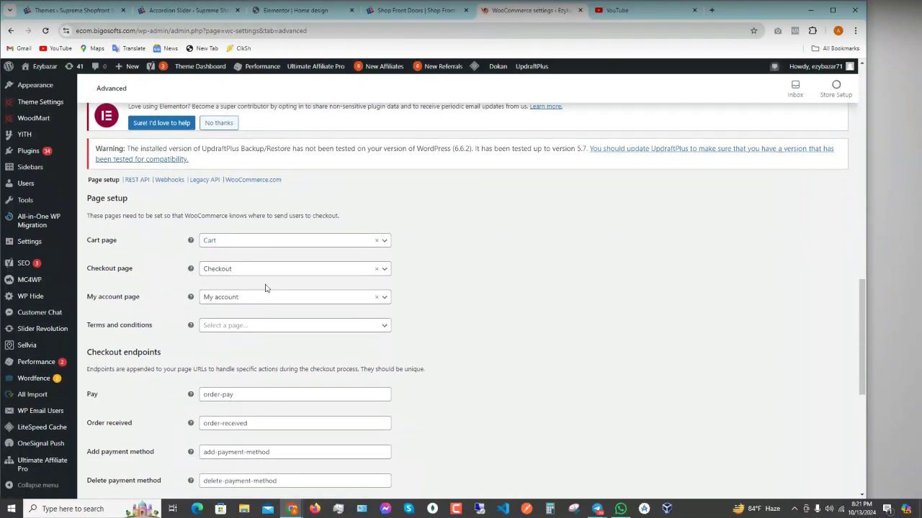
pyautogui.scroll(1, 265, 288)
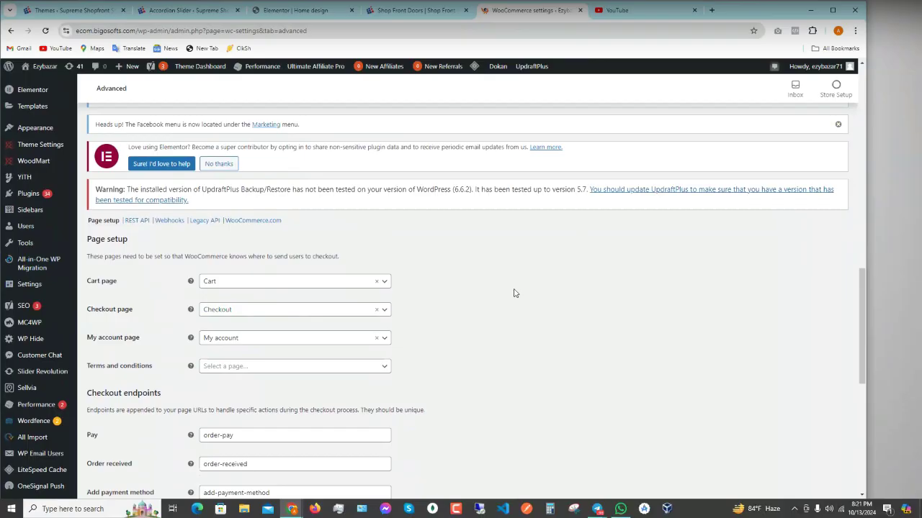
# - Keep 'Checkout' selected as the store's checkout page
pyautogui.click(271, 316)
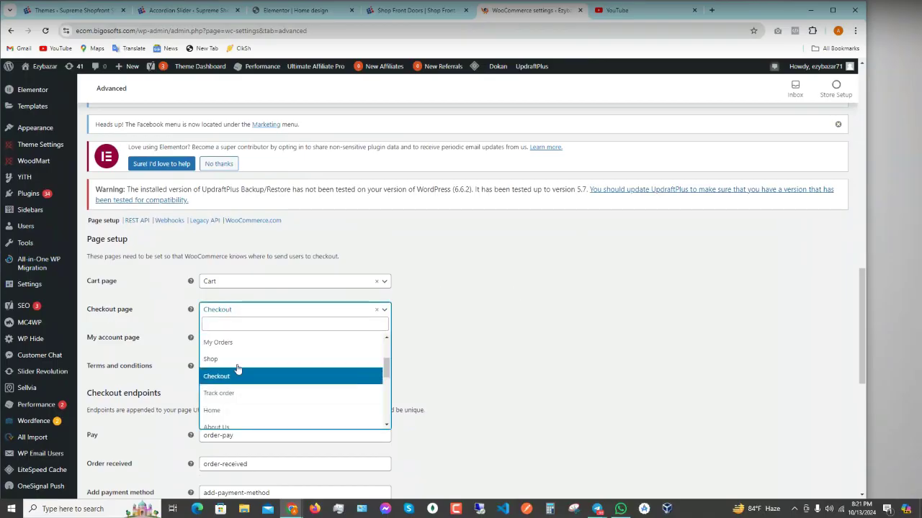
pyautogui.click(284, 316)
pyautogui.scroll(-2, 107, 328)
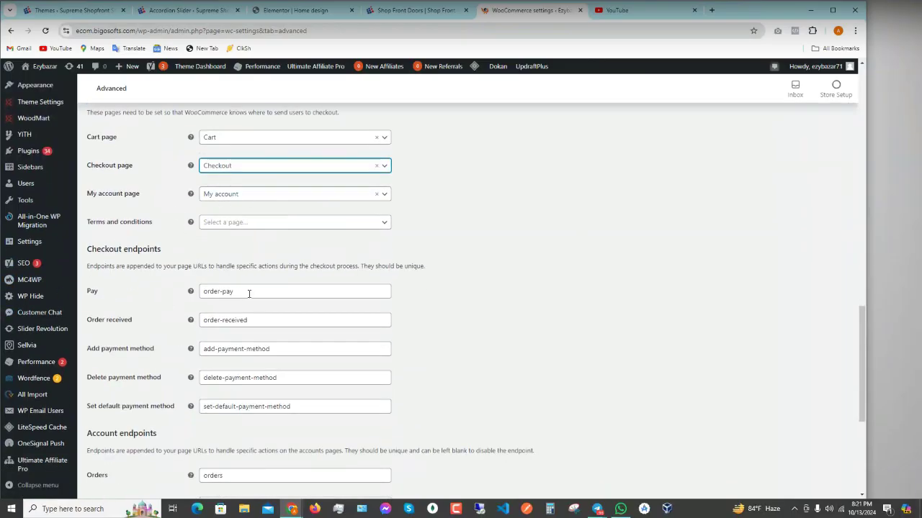
pyautogui.scroll(-1, 170, 289)
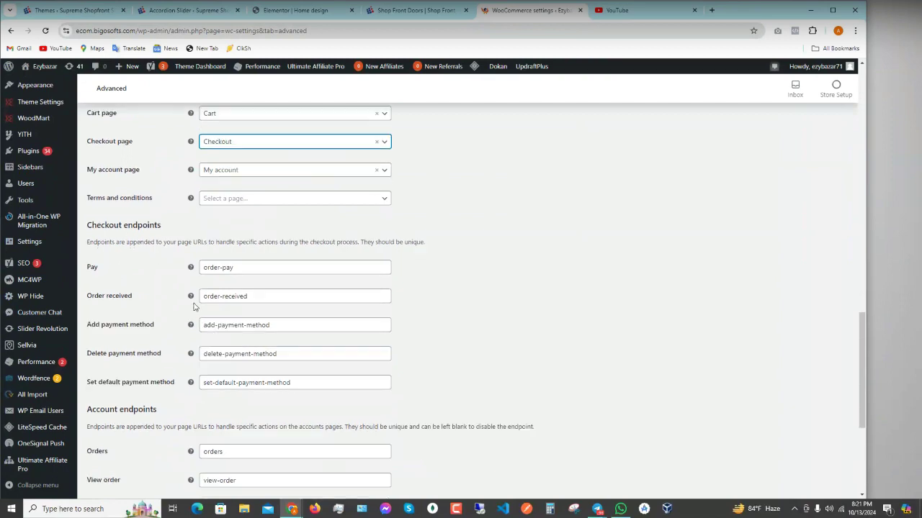
pyautogui.scroll(-2, 294, 284)
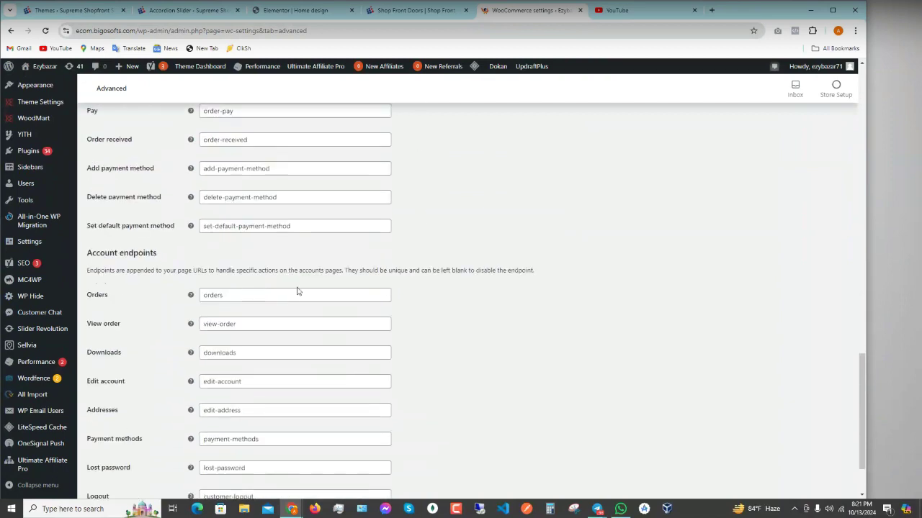
# - Review the checkout and account endpoints, from order-pay through customer-logout
pyautogui.scroll(10, 312, 347)
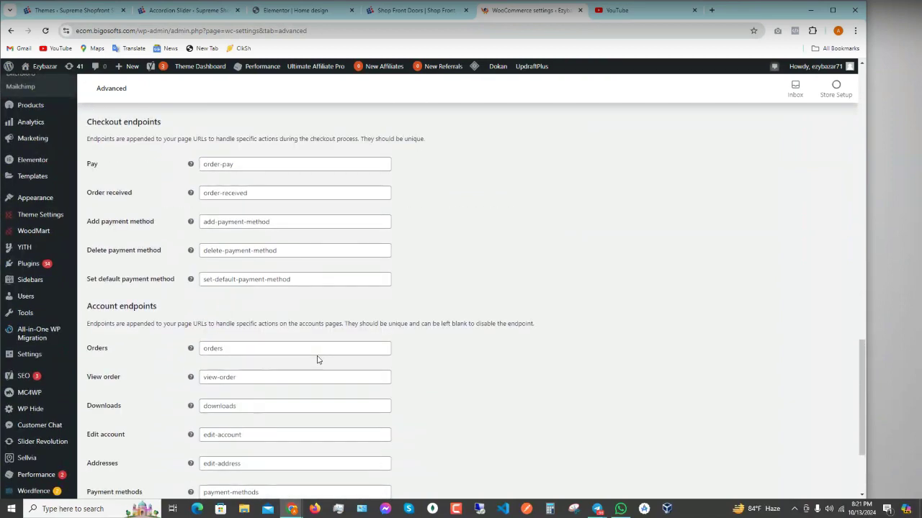
pyautogui.scroll(8, 334, 368)
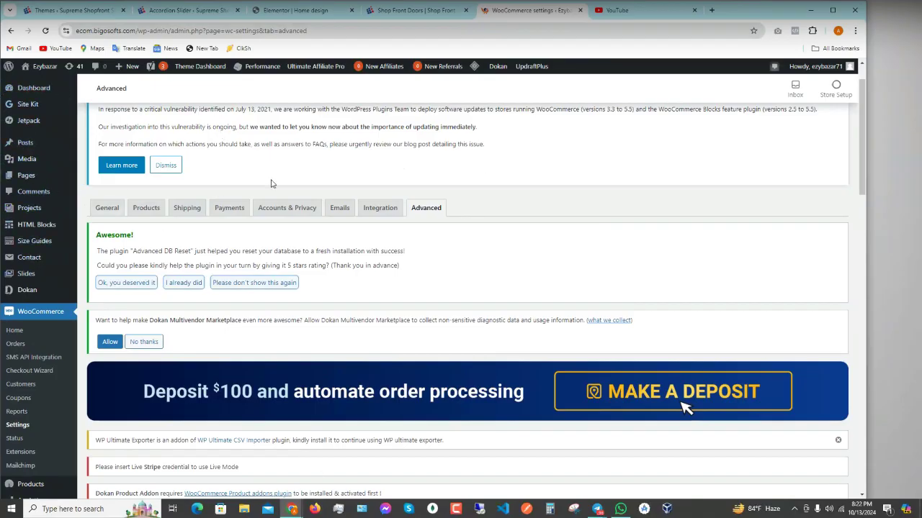
pyautogui.scroll(-1, 299, 194)
pyautogui.scroll(-20, 299, 194)
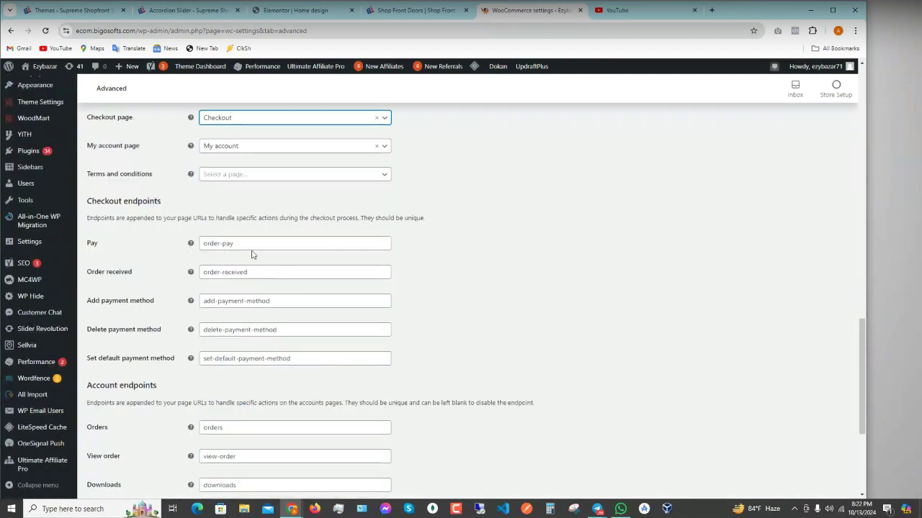
pyautogui.scroll(-3, 254, 358)
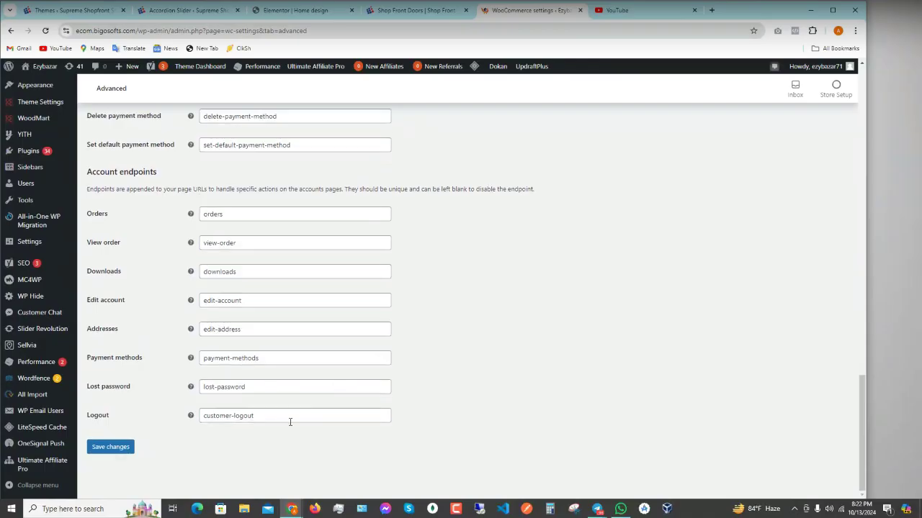
pyautogui.scroll(5, 290, 422)
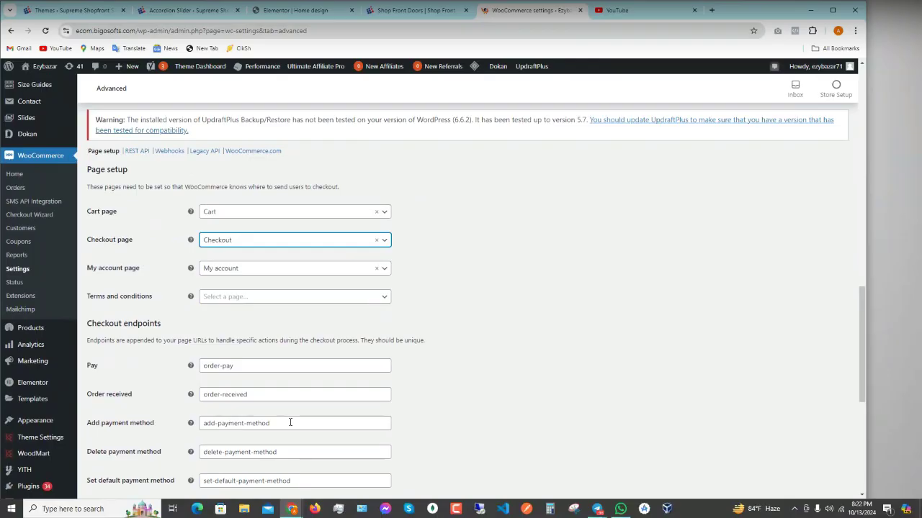
pyautogui.scroll(2, 290, 422)
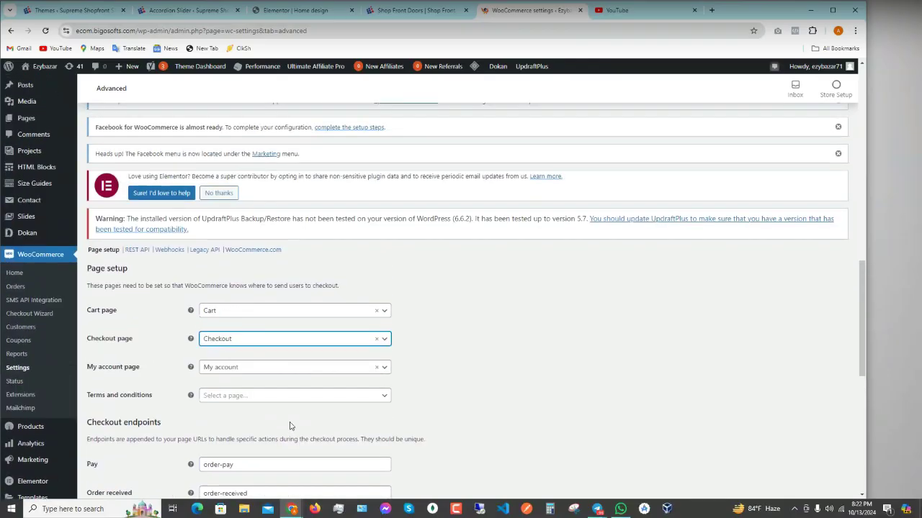
pyautogui.scroll(2, 290, 426)
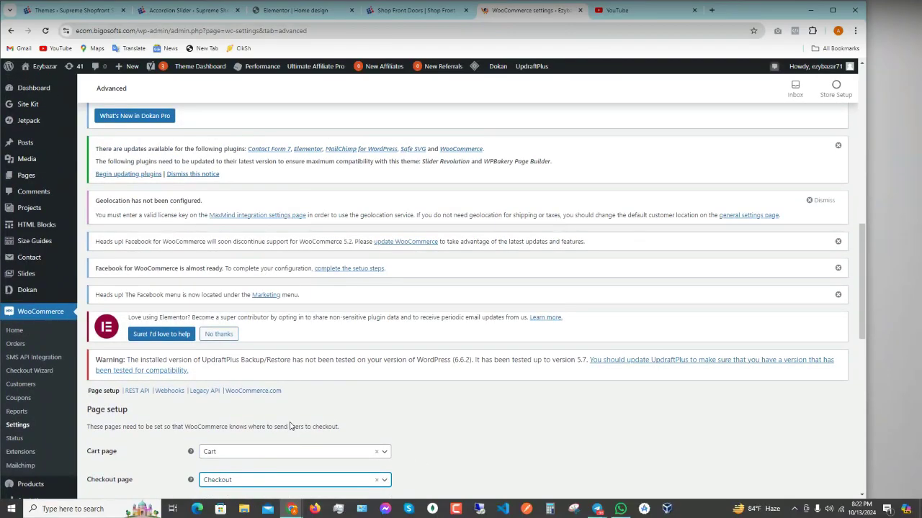
# - Go to the REST API section under Advanced and start creating a new API key
pyautogui.click(137, 390)
pyautogui.scroll(-3, 310, 324)
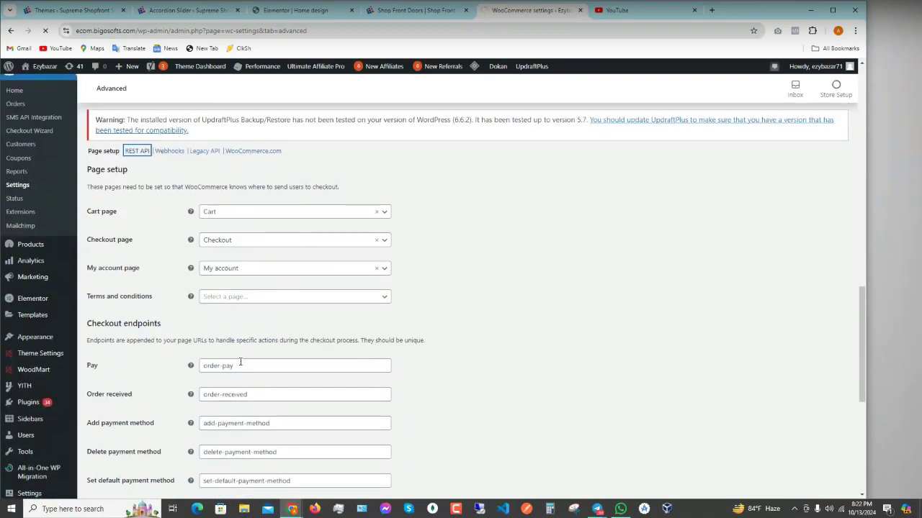
pyautogui.scroll(-1, 245, 355)
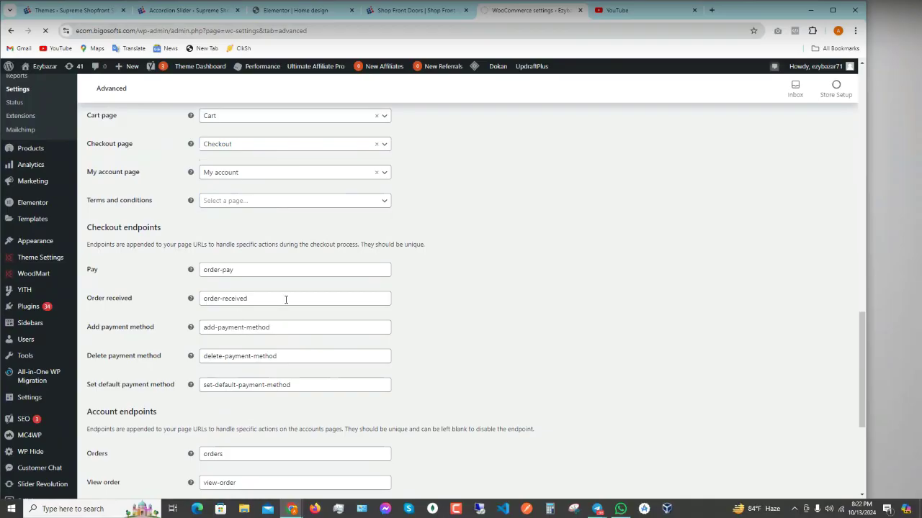
pyautogui.scroll(3, 397, 354)
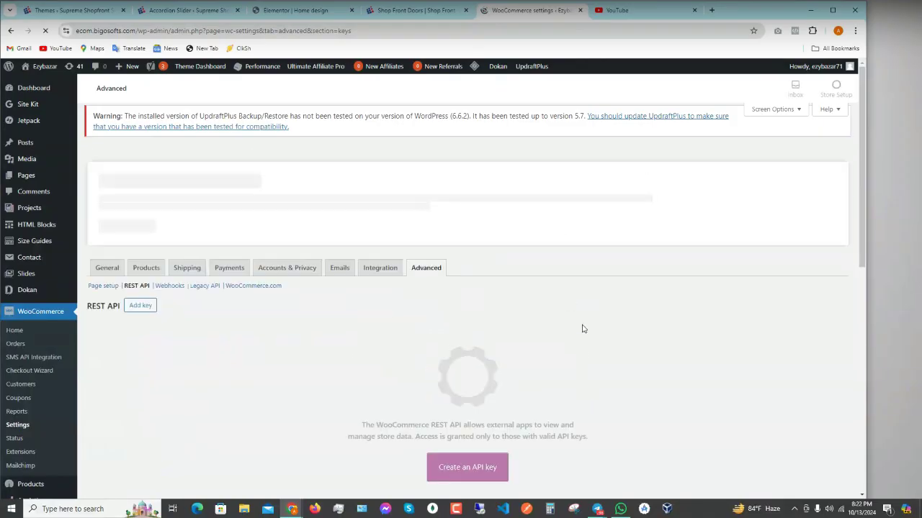
pyautogui.scroll(-1, 583, 330)
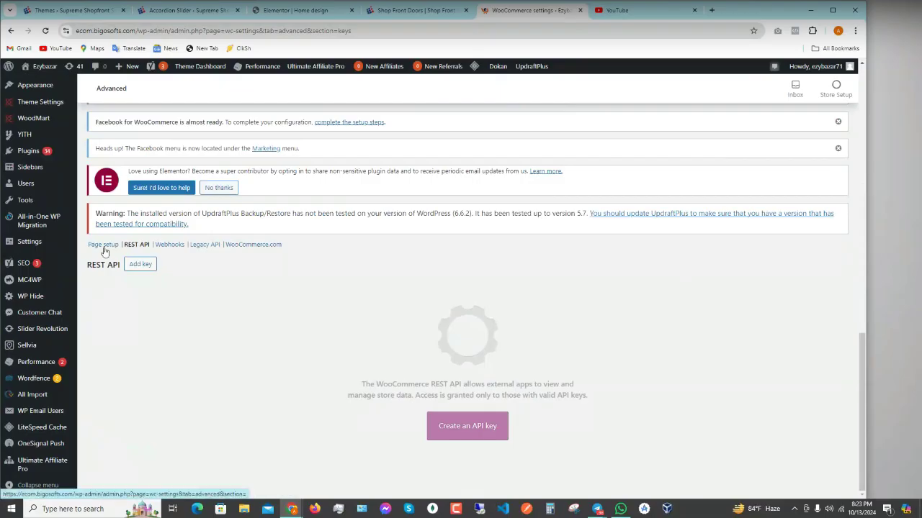
pyautogui.click(456, 432)
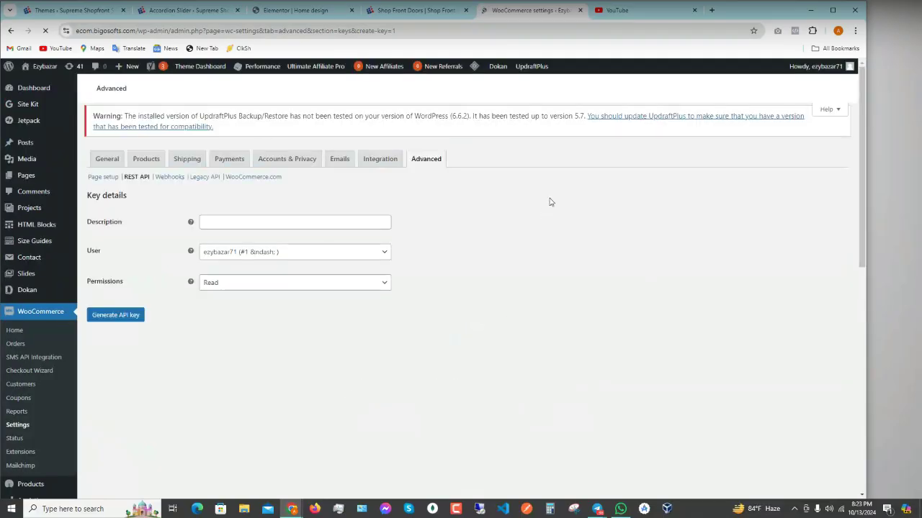
# - Check the Permissions dropdown for the new key, leaving it on Read
pyautogui.scroll(-1, 318, 293)
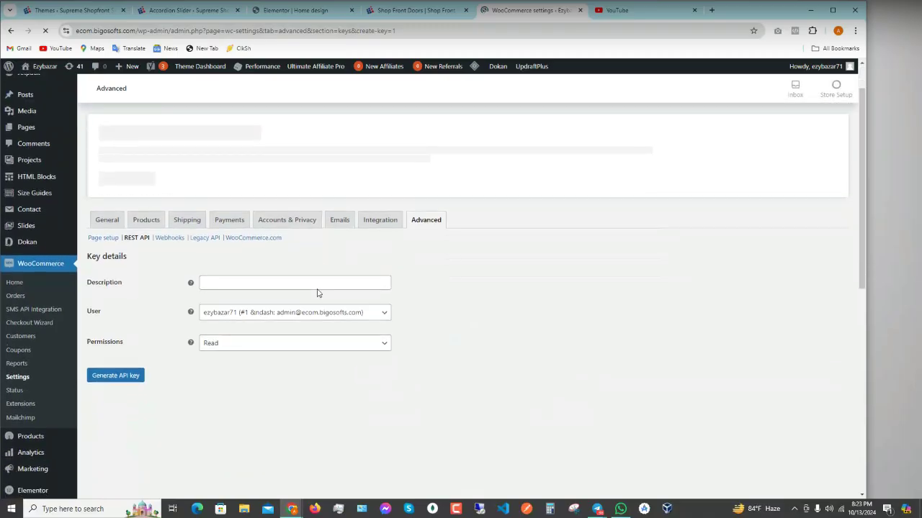
pyautogui.scroll(-5, 320, 310)
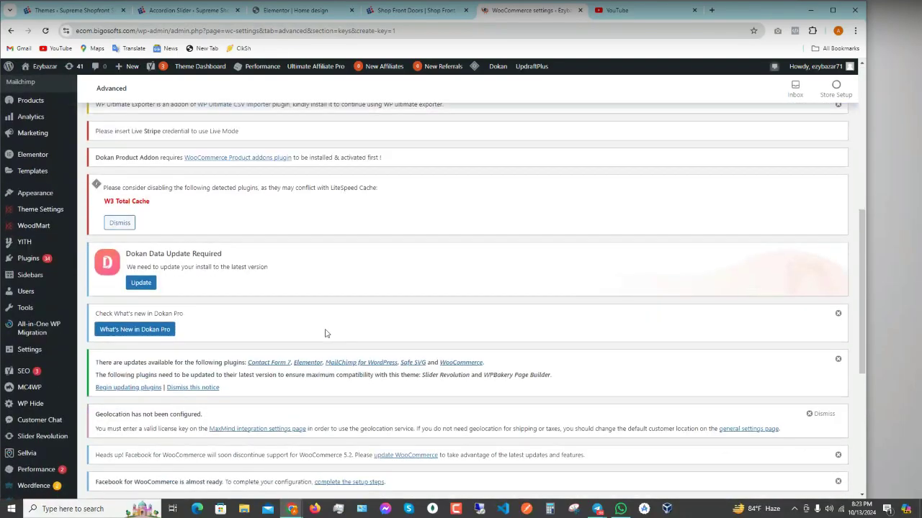
pyautogui.scroll(-5, 325, 334)
pyautogui.click(262, 442)
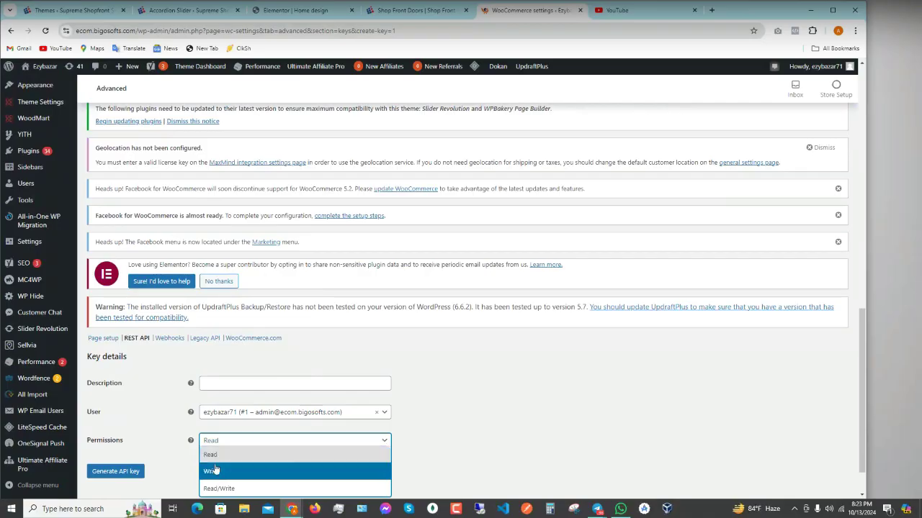
pyautogui.scroll(-1, 241, 432)
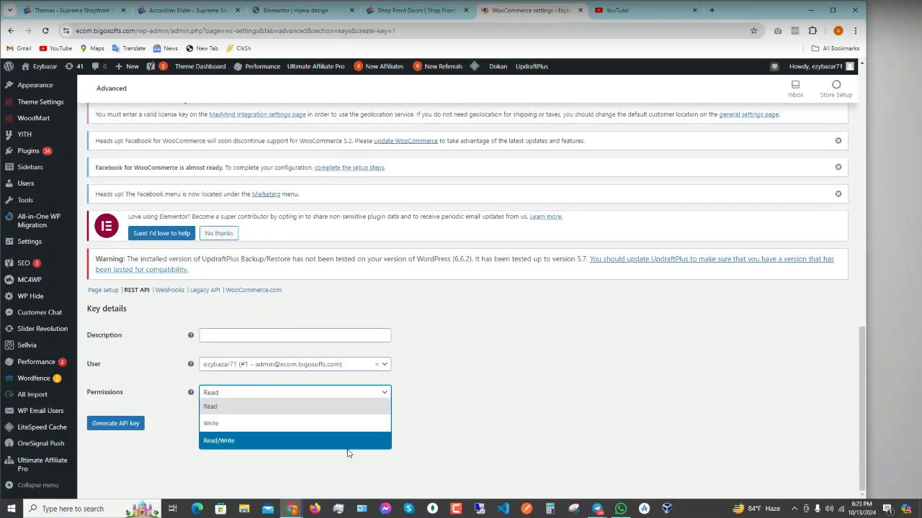
pyautogui.click(265, 402)
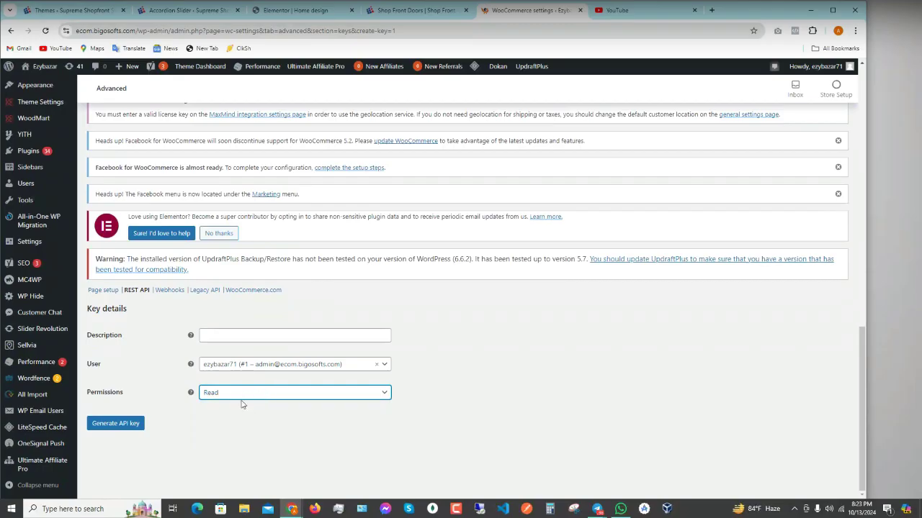
pyautogui.click(241, 397)
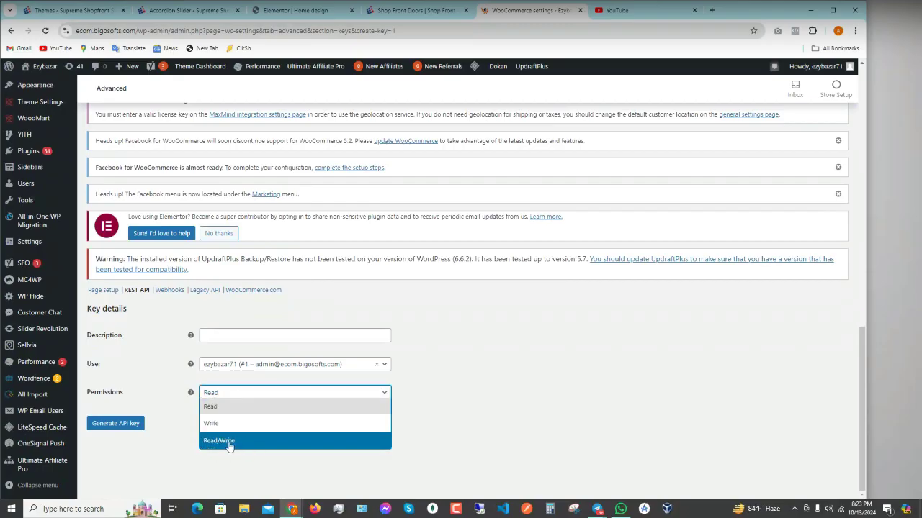
pyautogui.click(216, 408)
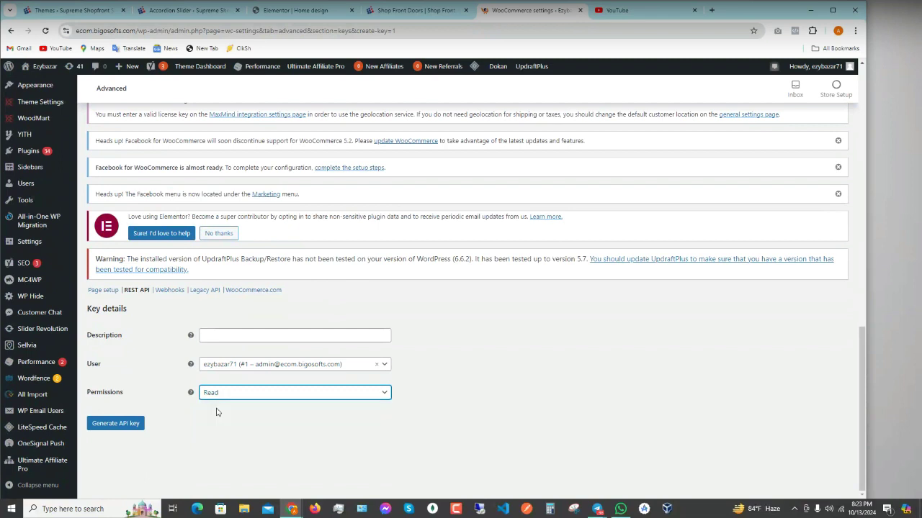
# - Describe the key as 'woocommerce api' and generate it
pyautogui.click(217, 337)
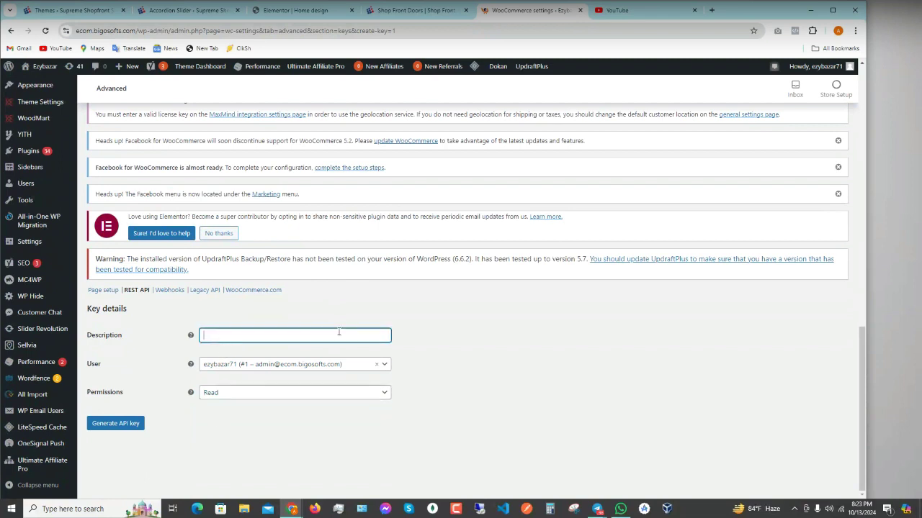
pyautogui.write('woocommerce api')
pyautogui.click(117, 427)
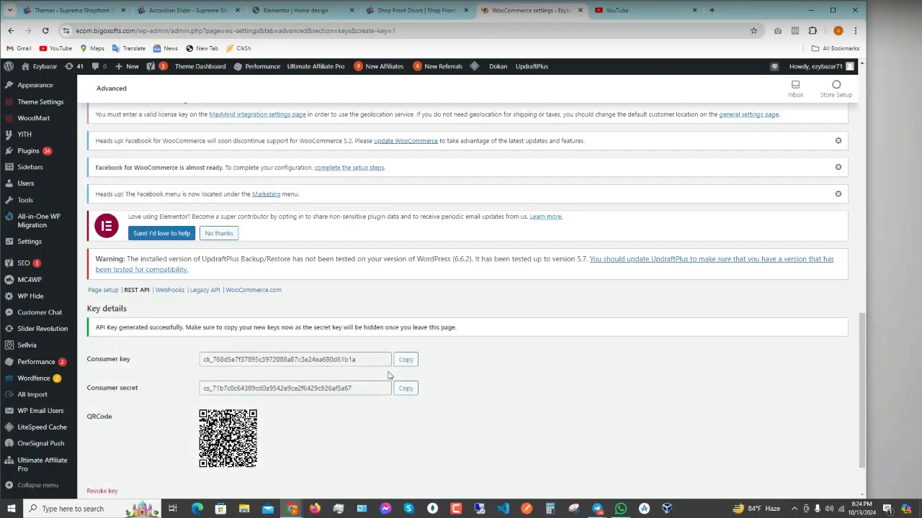
# - Select the generated consumer key and consumer secret values to copy them
pyautogui.scroll(-2, 331, 372)
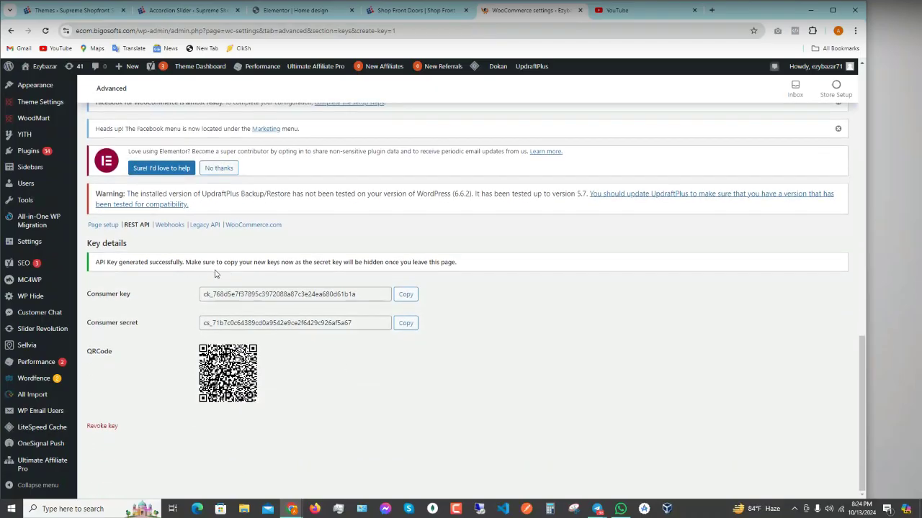
pyautogui.click(375, 296)
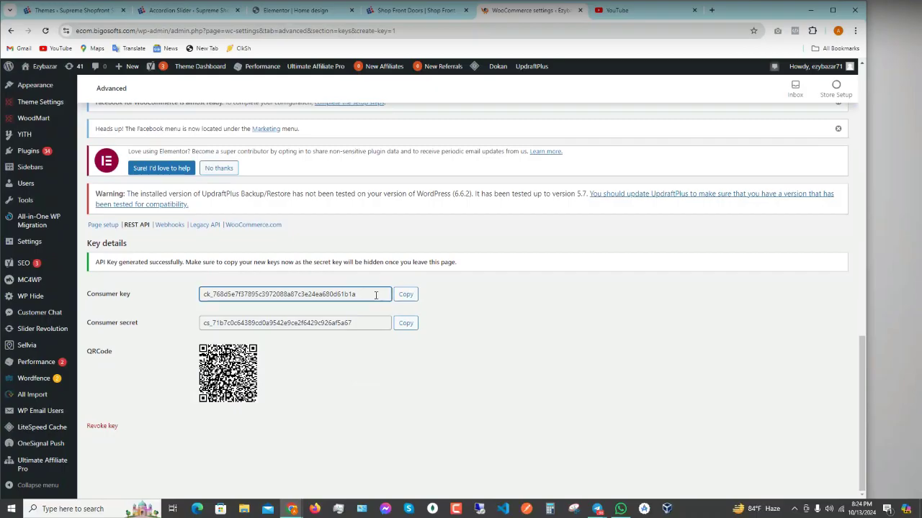
pyautogui.moveTo(375, 296); pyautogui.dragTo(192, 295)
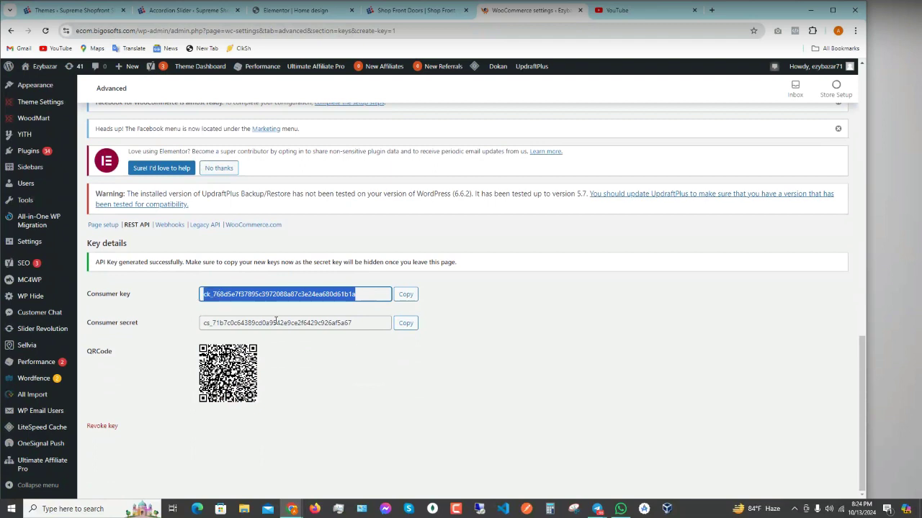
pyautogui.moveTo(363, 323); pyautogui.dragTo(171, 322)
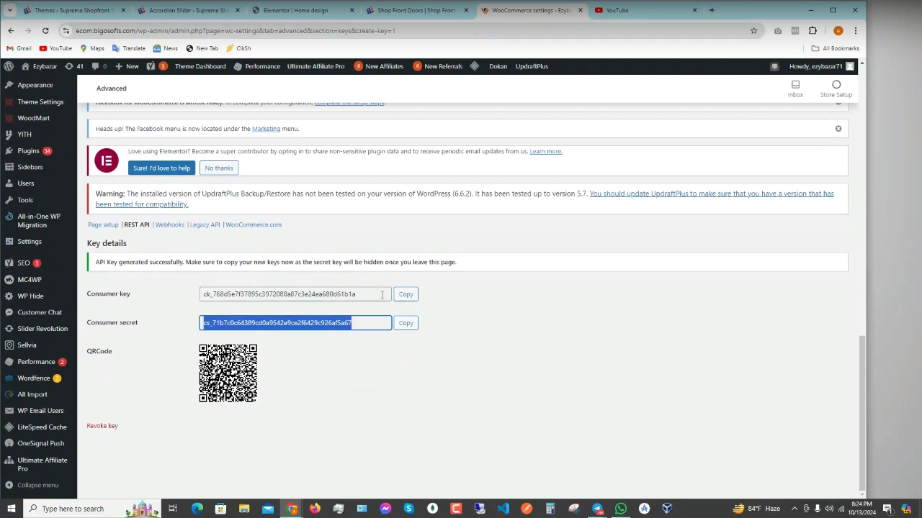
pyautogui.moveTo(381, 294); pyautogui.dragTo(193, 303)
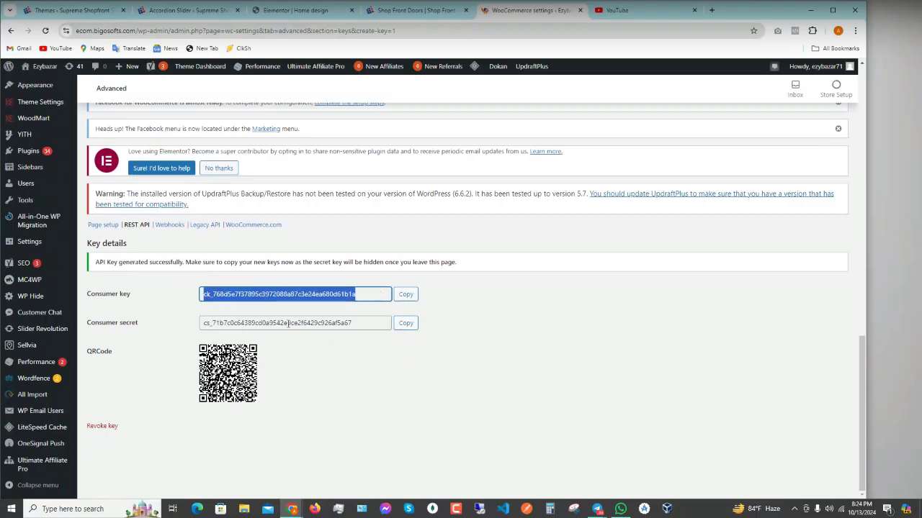
pyautogui.moveTo(368, 326); pyautogui.dragTo(151, 309)
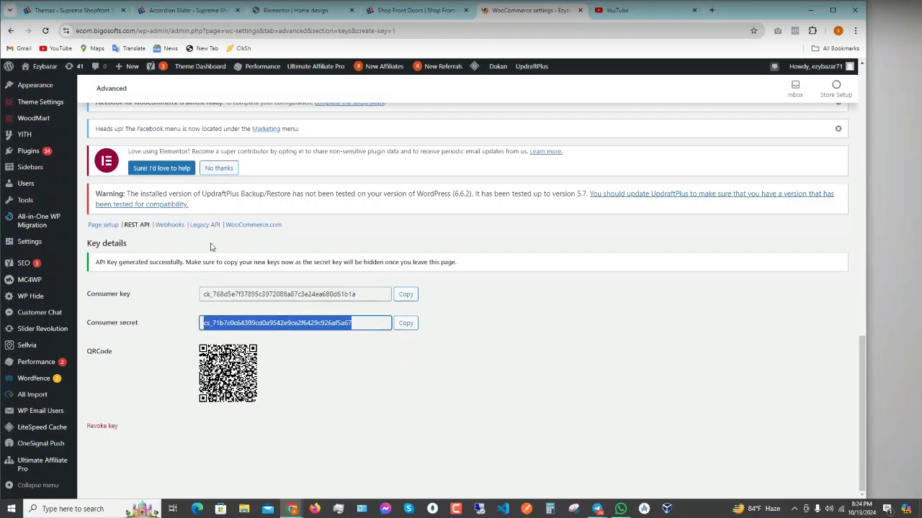
# - Load chatgpt.com in a new browser tab
pyautogui.click(712, 10)
pyautogui.write('chatgpt.com')
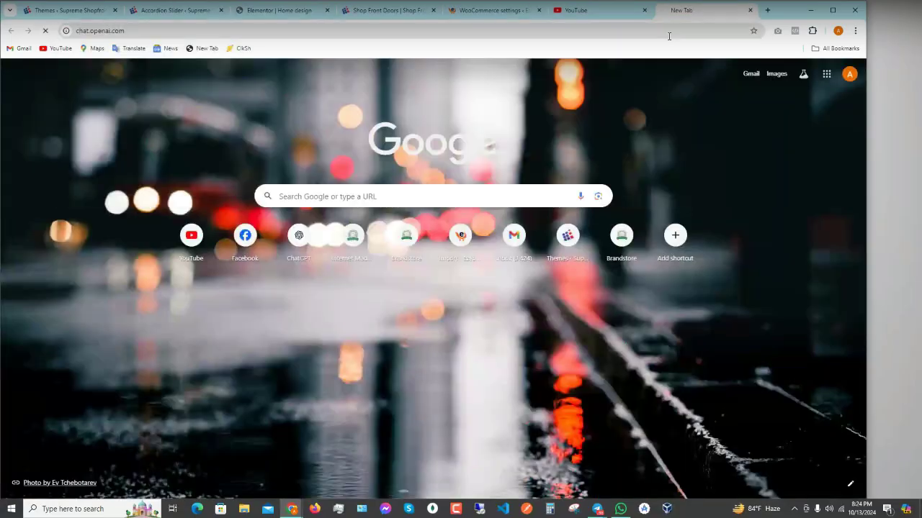
pyautogui.press('Return')
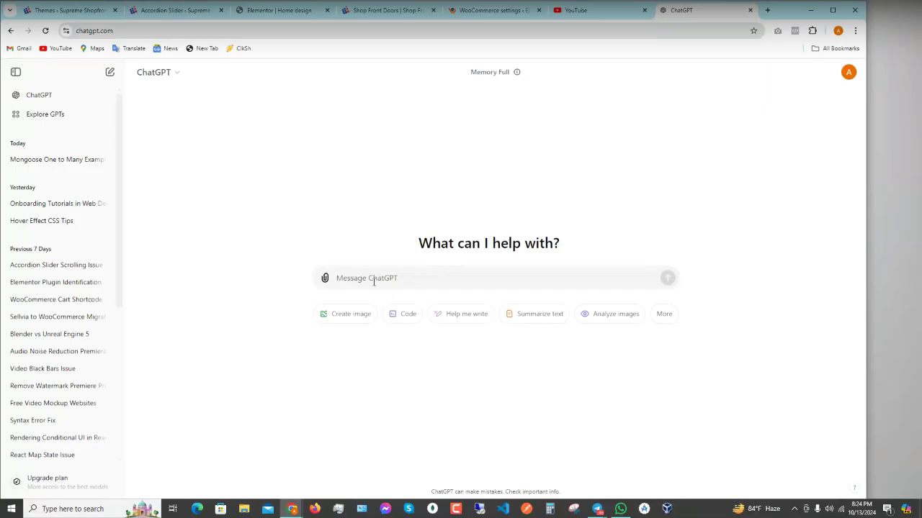
# - Ask ChatGPT 'wordpress pai for fetching woocommerce products'
pyautogui.write('wordpre')
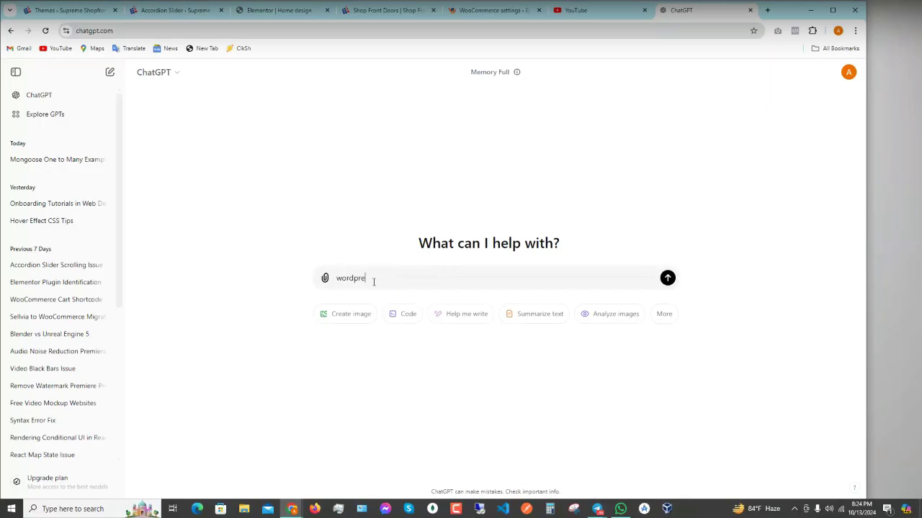
pyautogui.write('ss pai for fetching')
pyautogui.write('erce products')
pyautogui.press('Return')
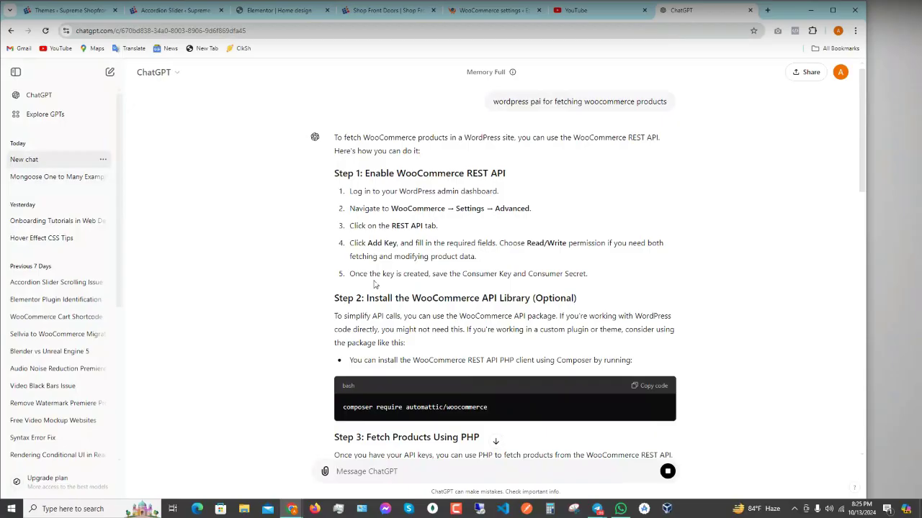
pyautogui.scroll(-3, 515, 281)
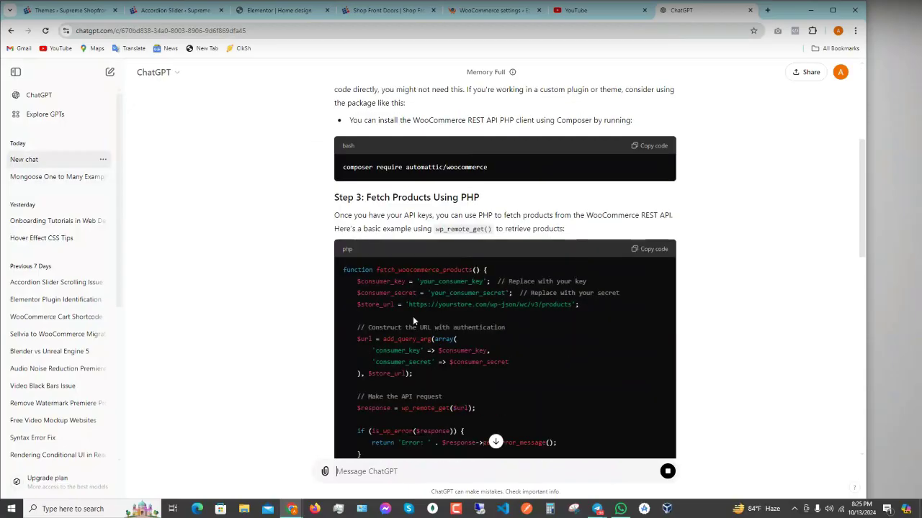
pyautogui.scroll(-1, 413, 316)
pyautogui.scroll(4, 522, 346)
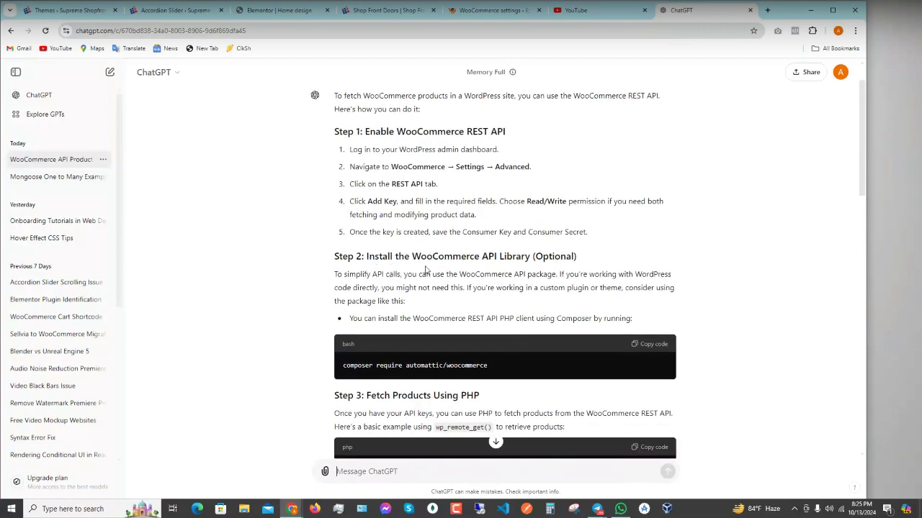
pyautogui.scroll(-3, 548, 271)
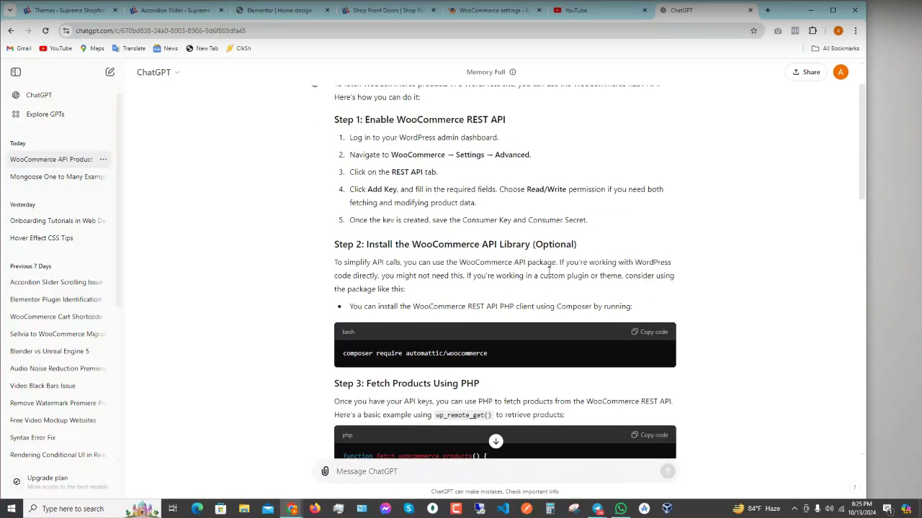
pyautogui.scroll(2, 521, 268)
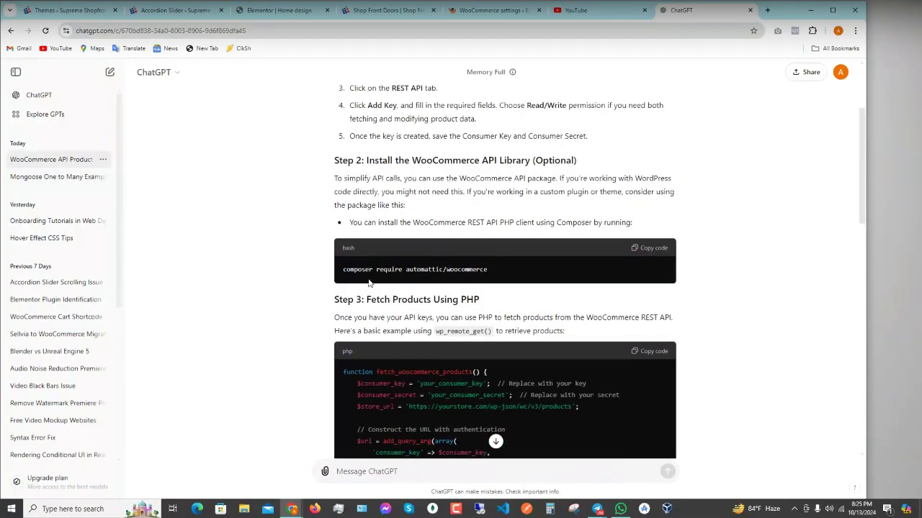
pyautogui.scroll(-3, 368, 283)
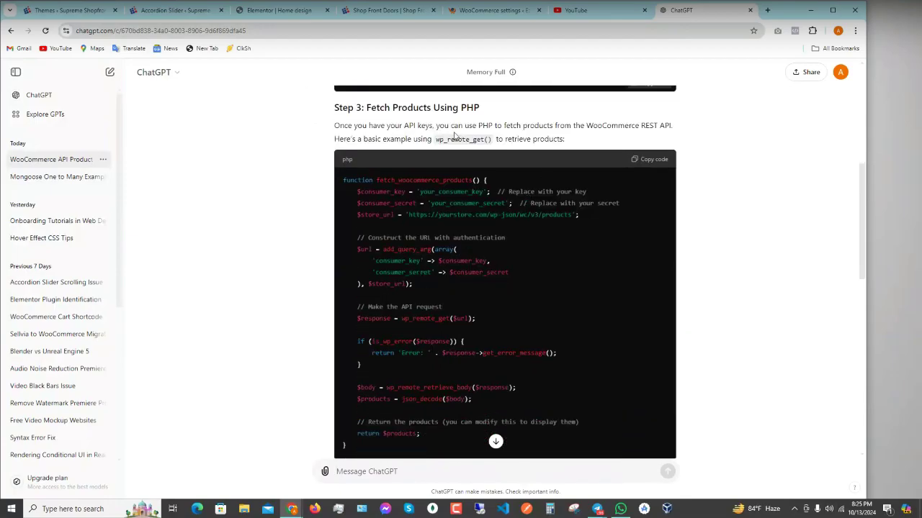
pyautogui.scroll(-1, 521, 310)
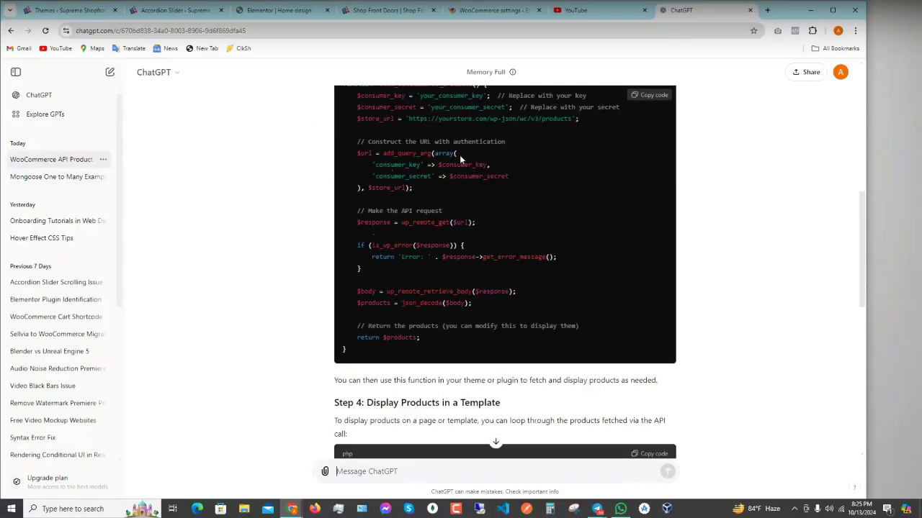
pyautogui.doubleClick(386, 168)
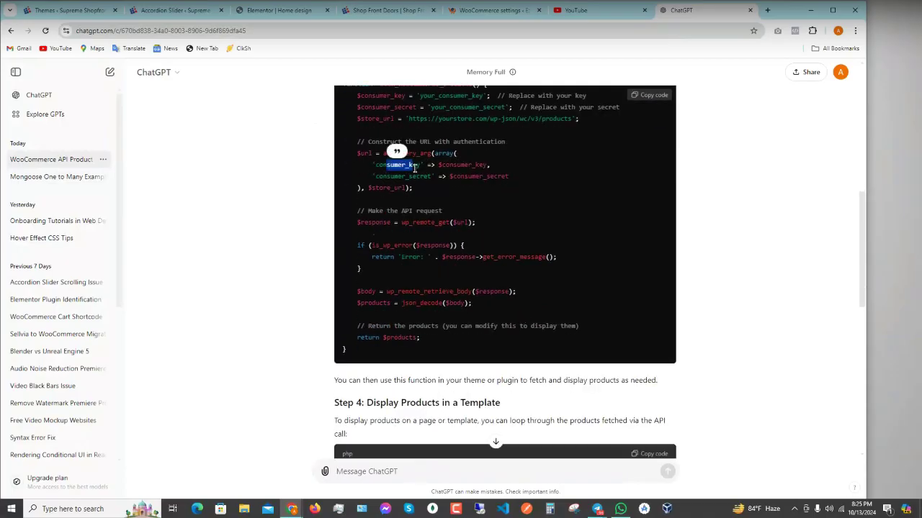
pyautogui.moveTo(373, 178); pyautogui.dragTo(504, 178)
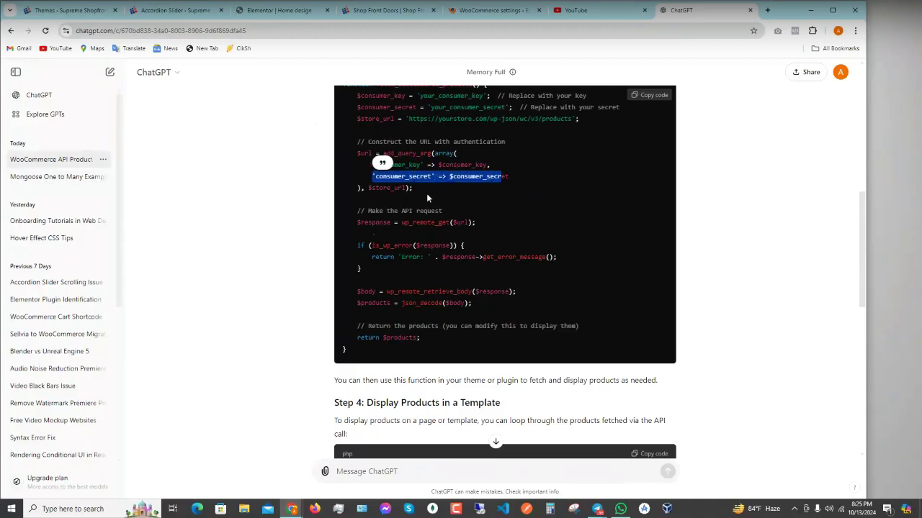
pyautogui.click(405, 188)
pyautogui.moveTo(402, 188); pyautogui.dragTo(369, 193)
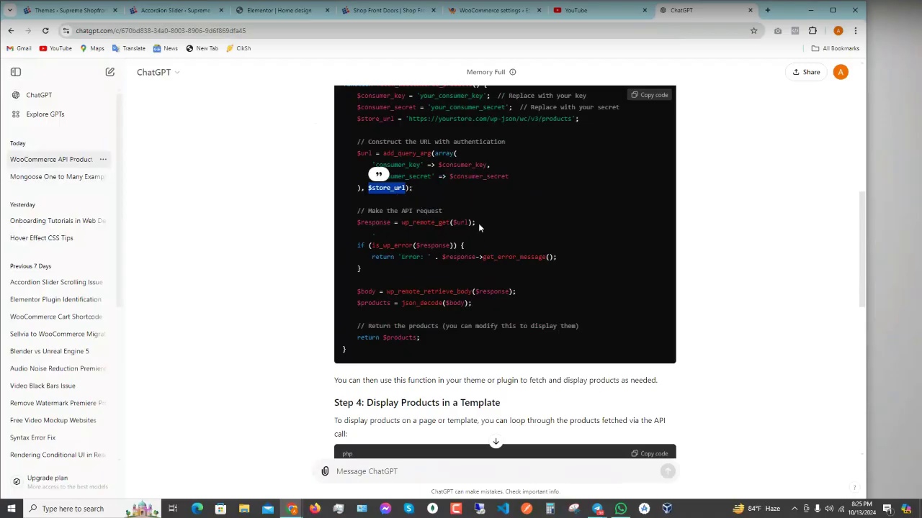
pyautogui.scroll(-3, 493, 256)
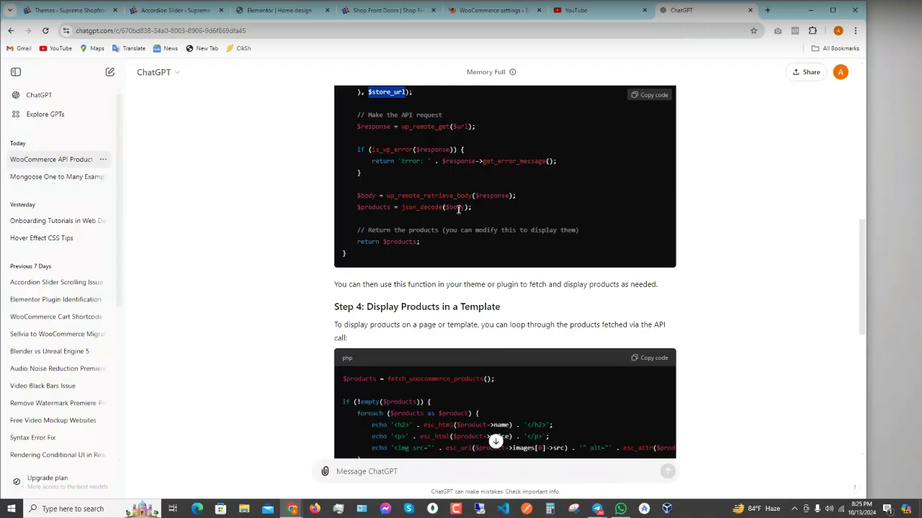
pyautogui.scroll(1, 457, 219)
pyautogui.scroll(4, 418, 212)
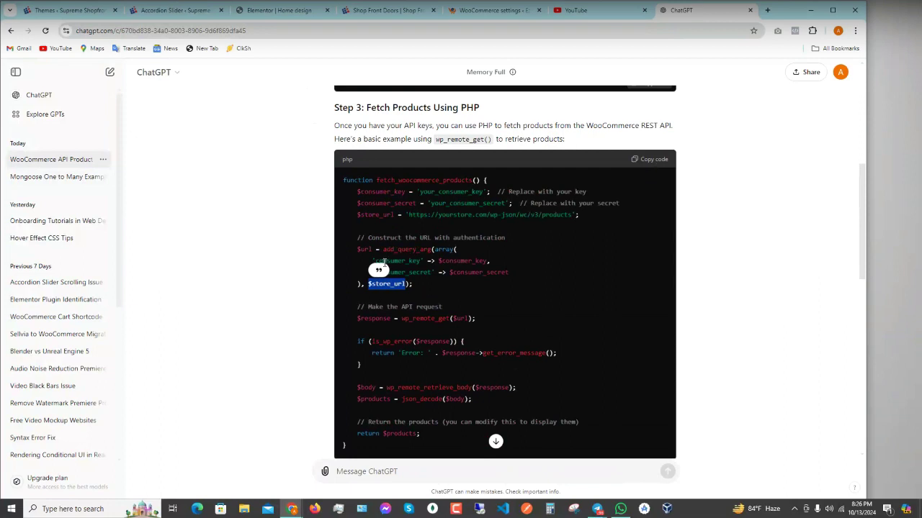
pyautogui.scroll(-1, 423, 303)
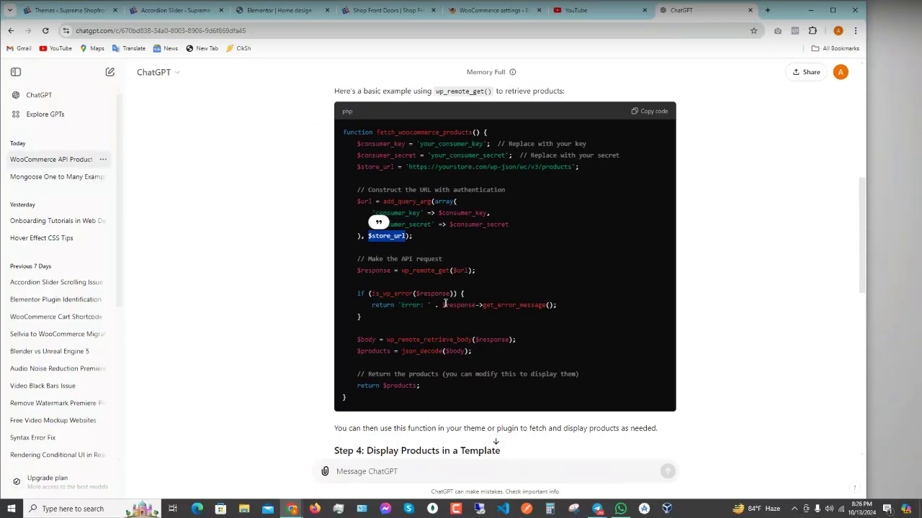
pyautogui.scroll(-2, 403, 295)
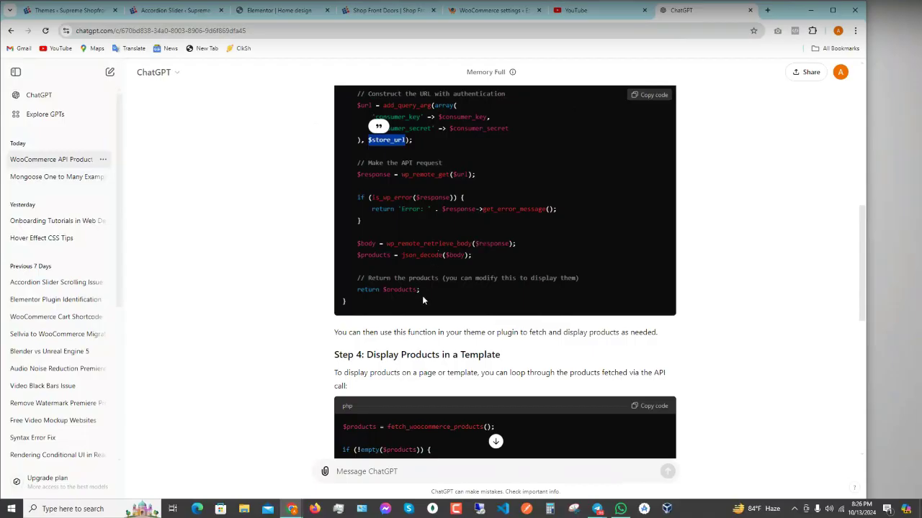
pyautogui.scroll(-3, 425, 298)
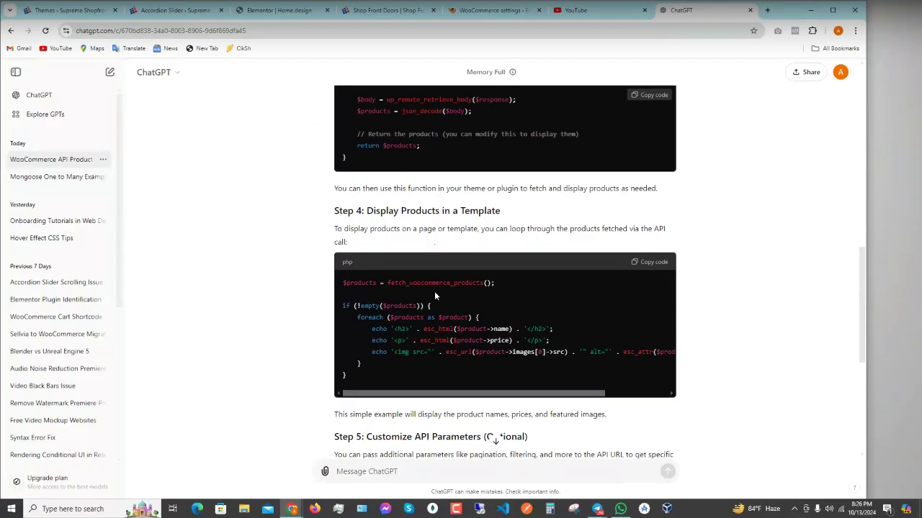
pyautogui.scroll(6, 455, 295)
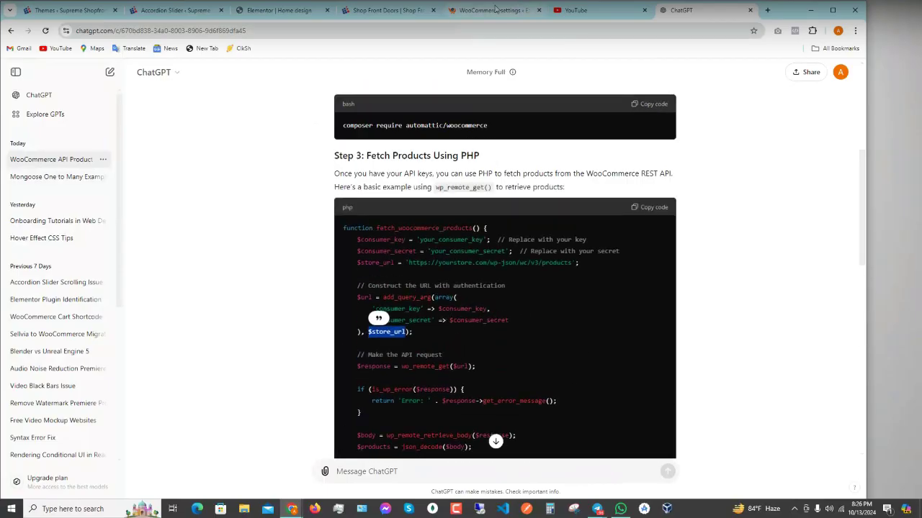
pyautogui.click(495, 9)
pyautogui.click(375, 324)
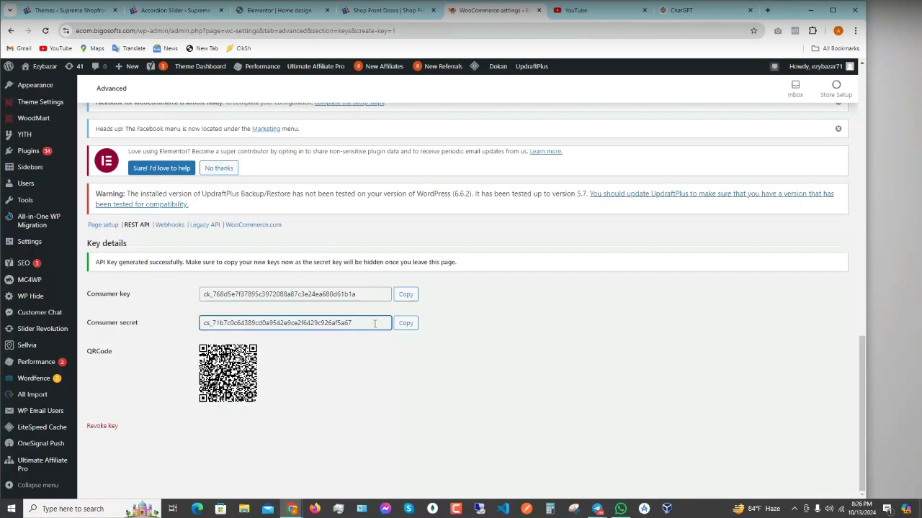
pyautogui.moveTo(367, 294); pyautogui.dragTo(222, 299)
pyautogui.moveTo(370, 323); pyautogui.dragTo(164, 323)
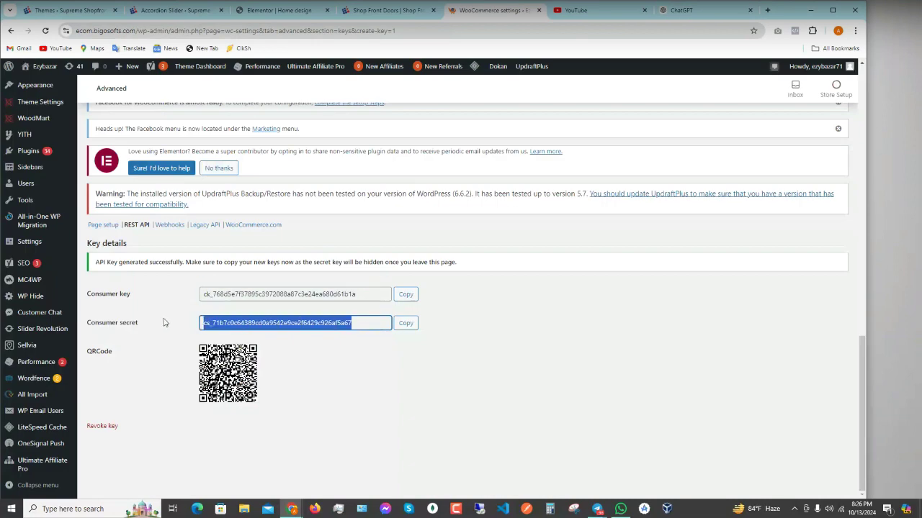
pyautogui.click(679, 10)
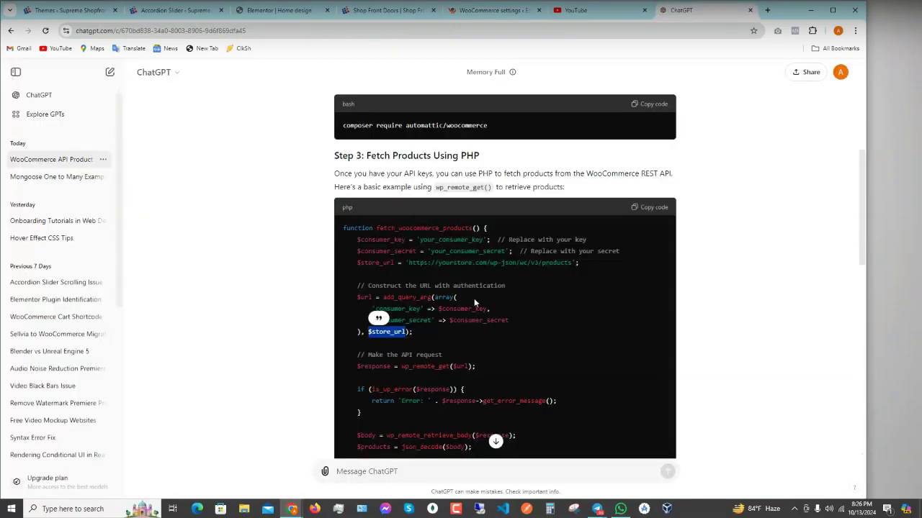
# - Ask ChatGPT 'wordpress post api endpoint', then open a new blank browser tab
pyautogui.scroll(-10, 476, 301)
pyautogui.scroll(-3, 476, 306)
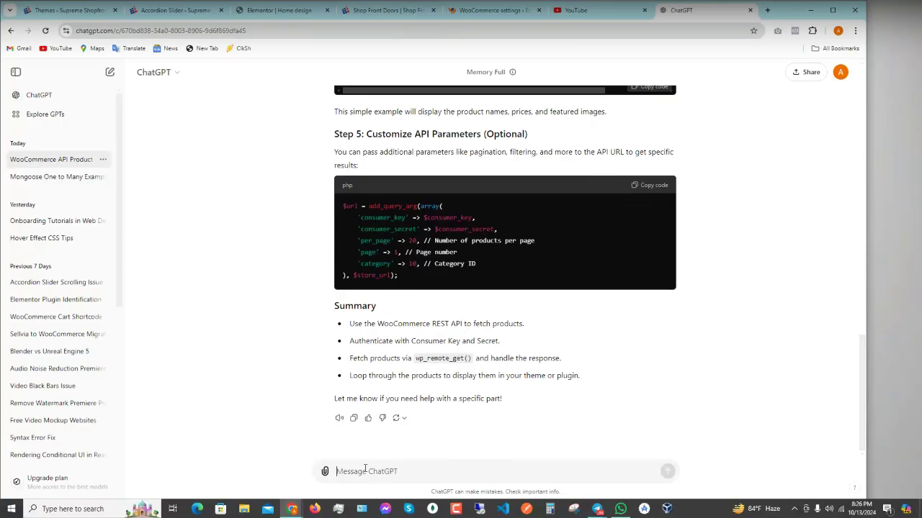
pyautogui.write('wordpress po')
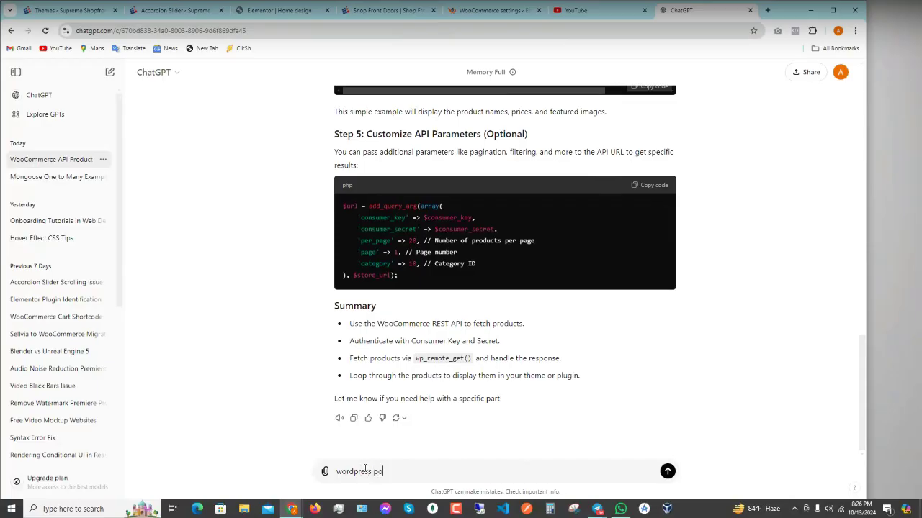
pyautogui.write('st api endpoint')
pyautogui.press('Return')
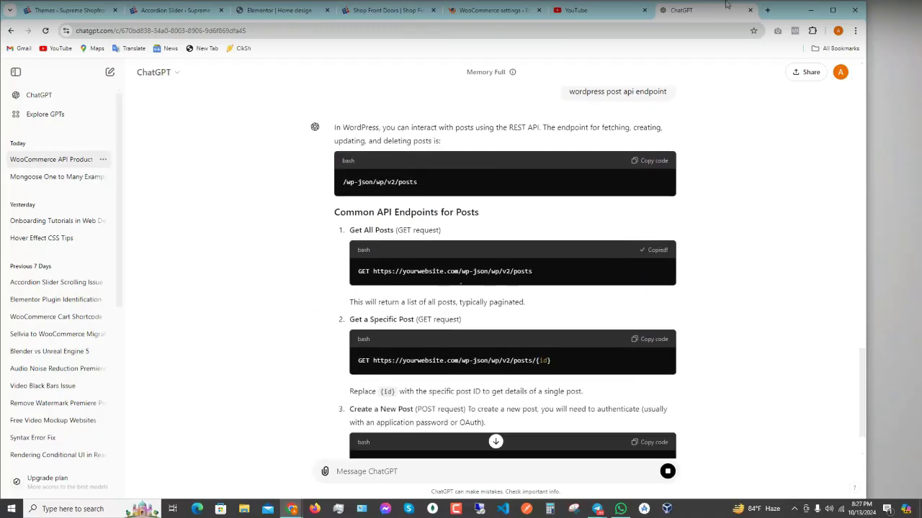
pyautogui.click(766, 10)
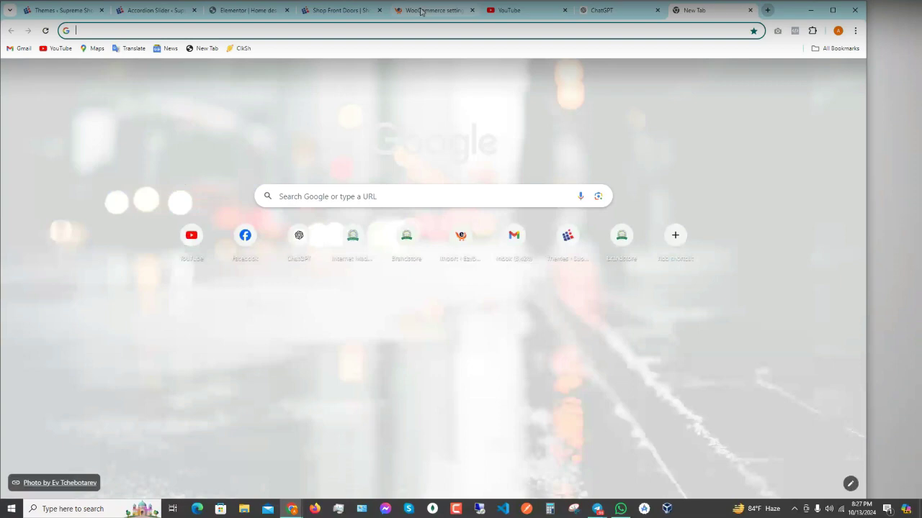
pyautogui.click(421, 10)
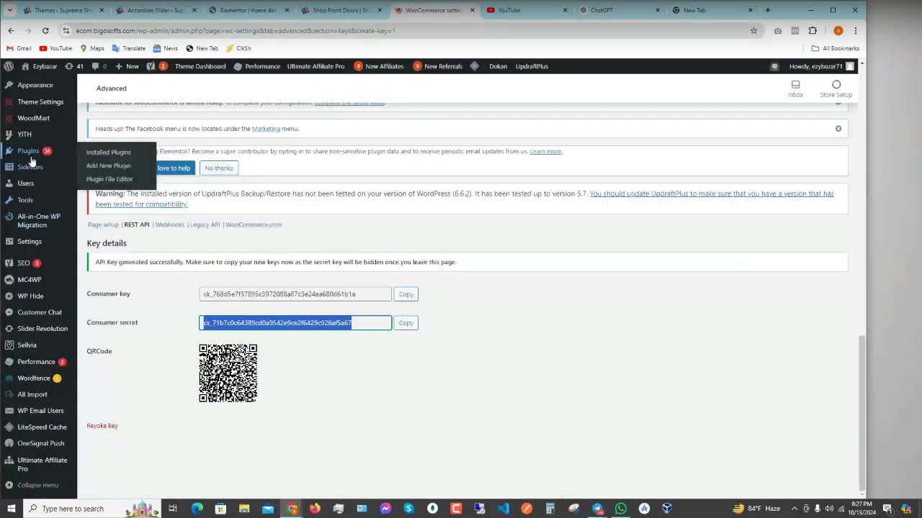
pyautogui.scroll(3, 44, 165)
pyautogui.scroll(5, 45, 165)
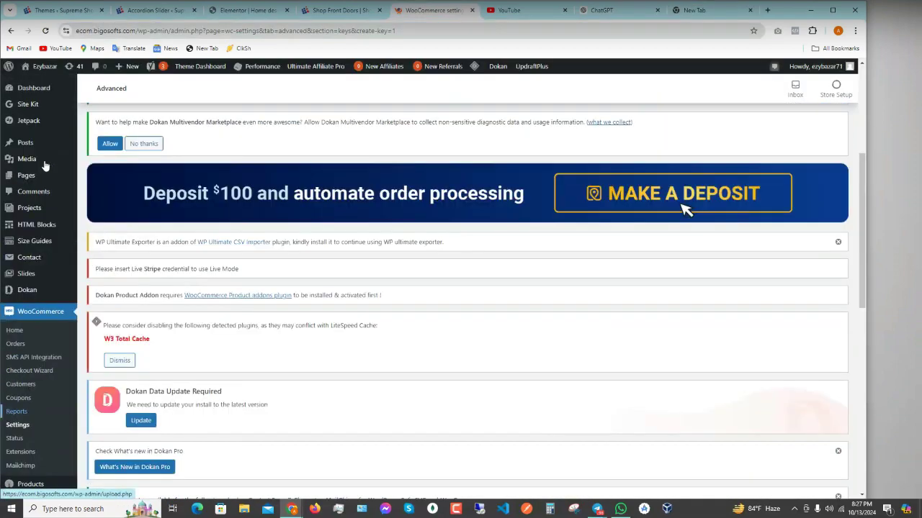
pyautogui.moveTo(49, 144)
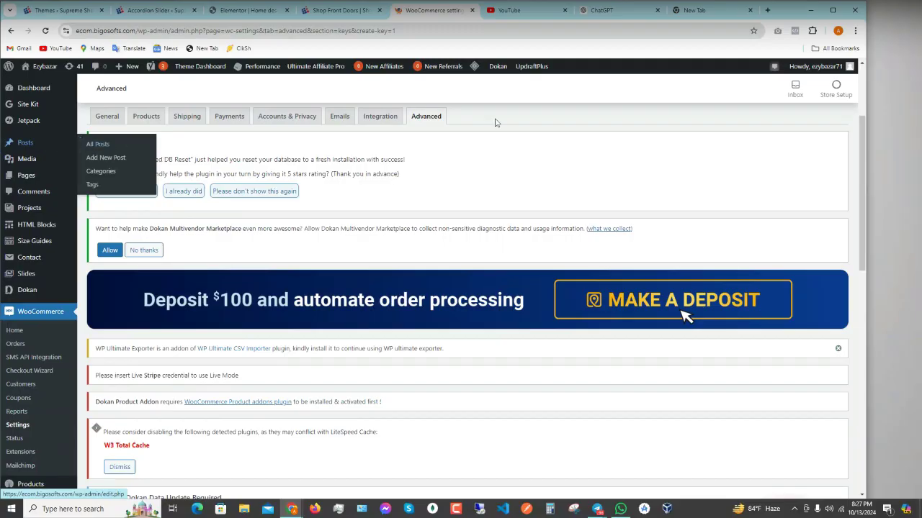
pyautogui.click(691, 10)
pyautogui.click(672, 30)
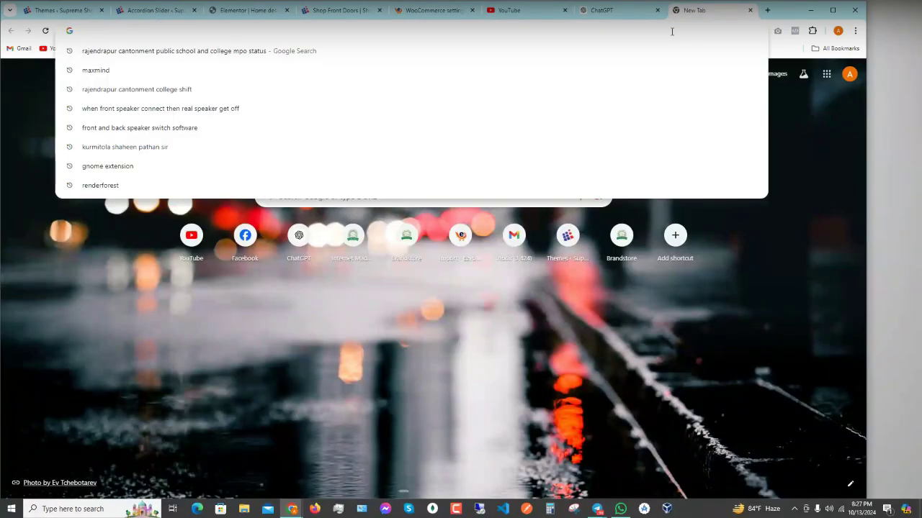
# - Paste the sample posts endpoint address, strip the leading GET, and select the store's domain in the settings tab
pyautogui.write('GET https://yourwebsite.com/wp-json/wp/v2/posts')
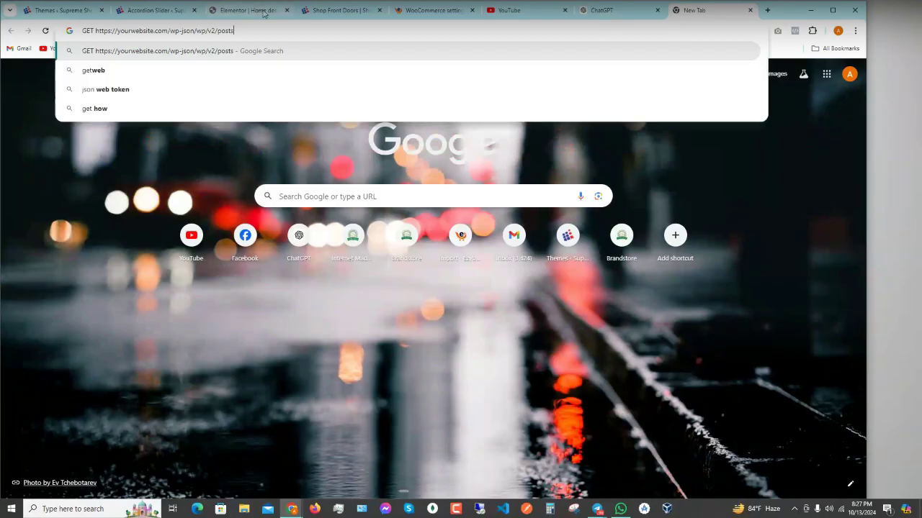
pyautogui.click(96, 32)
pyautogui.press('BackSpace')
pyautogui.press('BackSpace')
pyautogui.press('BackSpace')
pyautogui.press('BackSpace')
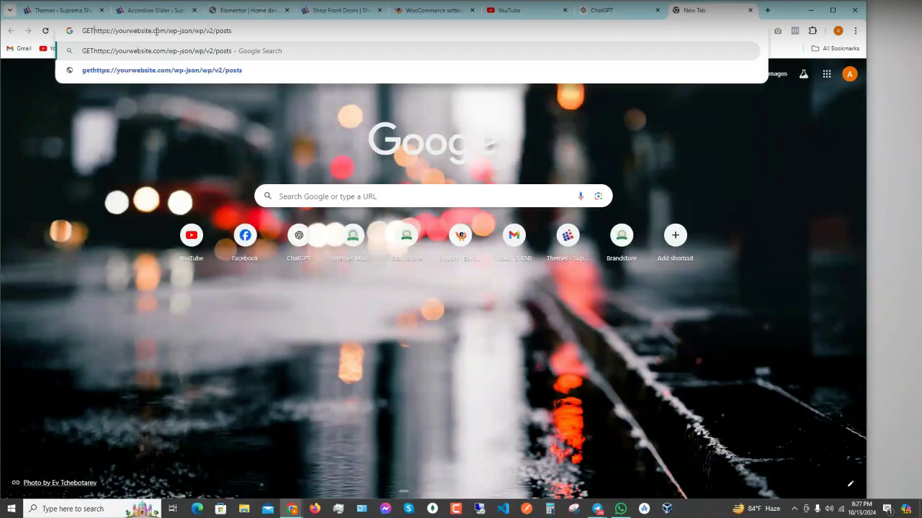
pyautogui.click(325, 9)
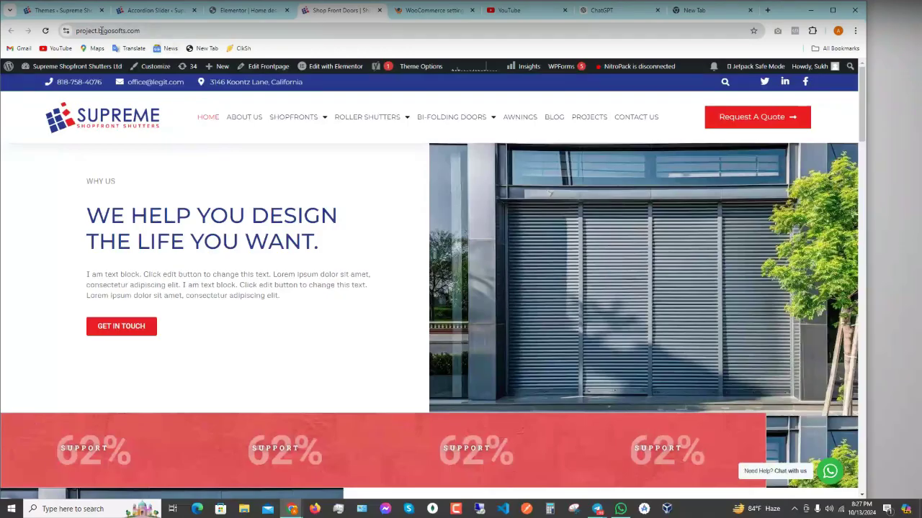
pyautogui.click(425, 10)
pyautogui.moveTo(76, 31); pyautogui.dragTo(136, 33)
pyautogui.hotkey('ctrl', 'c')
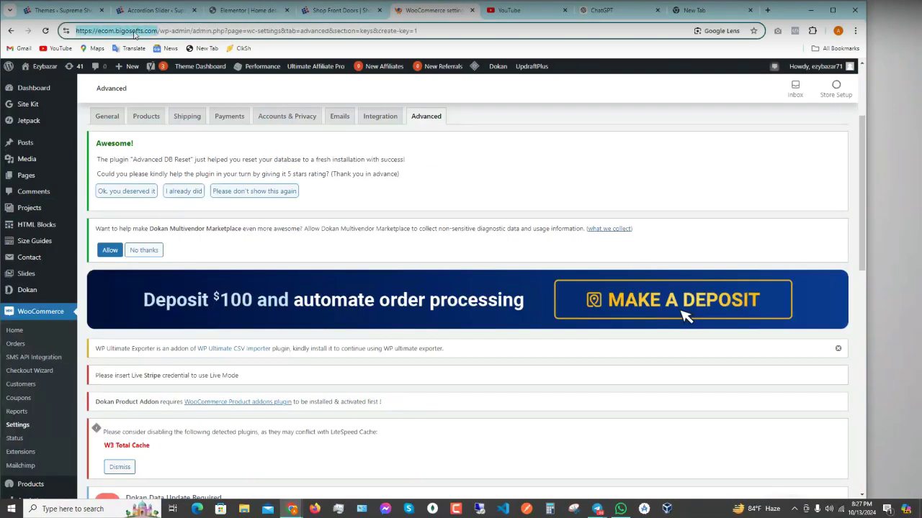
# - Swap in the store domain, remove the extra slash, and load ecom.bigosofts.com/wp-json/wp/v2/posts
pyautogui.click(695, 12)
pyautogui.moveTo(97, 31)
pyautogui.mouseDown()
pyautogui.moveTo(144, 31)
pyautogui.moveTo(82, 32)
pyautogui.mouseUp()
pyautogui.hotkey('ctrl', 'v')
pyautogui.press('BackSpace')
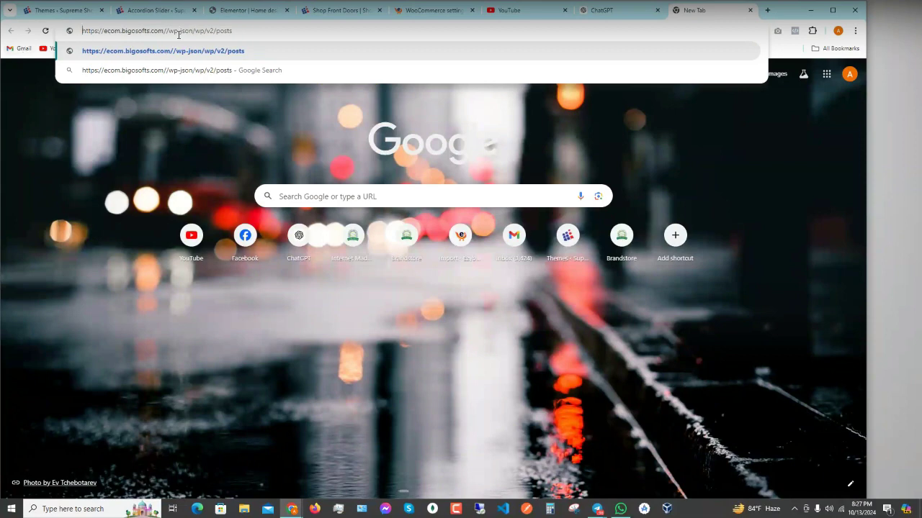
pyautogui.click(164, 31)
pyautogui.press('BackSpace')
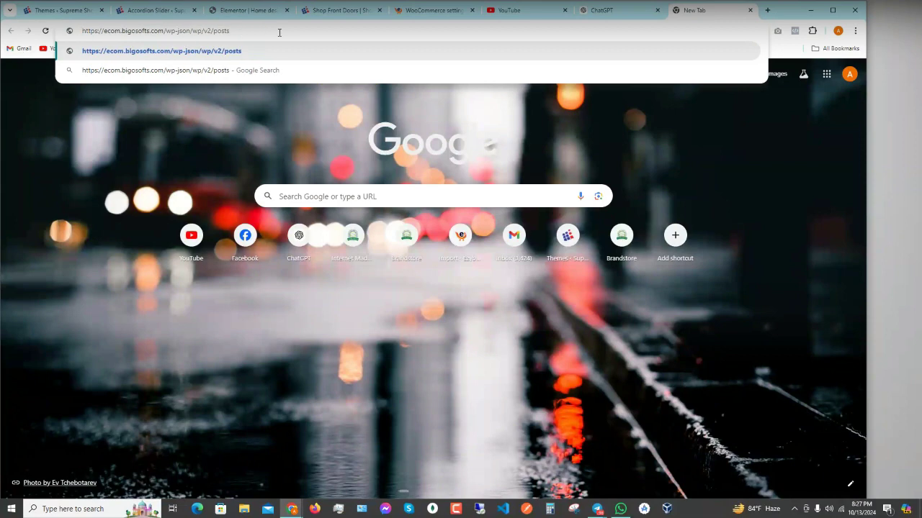
pyautogui.press('Return')
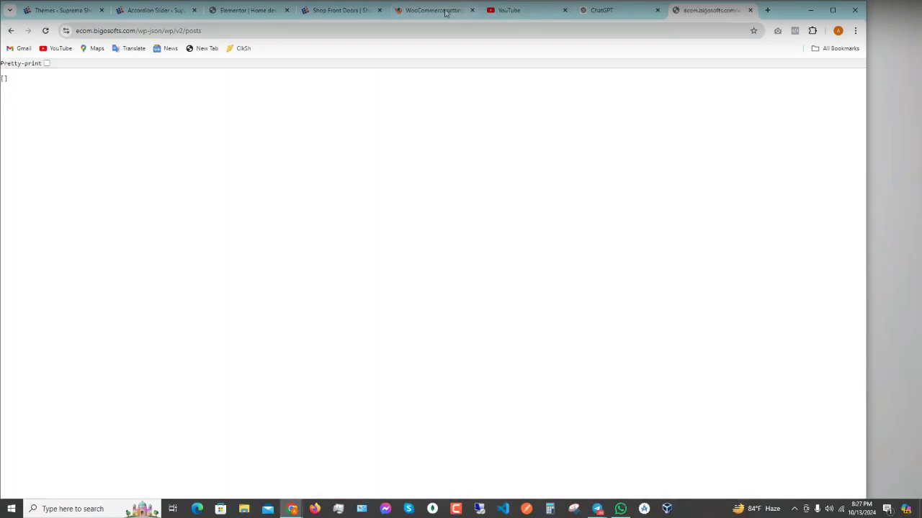
pyautogui.click(446, 10)
# - Open the All Posts list in a new tab and scroll through it
pyautogui.moveTo(96, 149)
pyautogui.middleClick(123, 142)
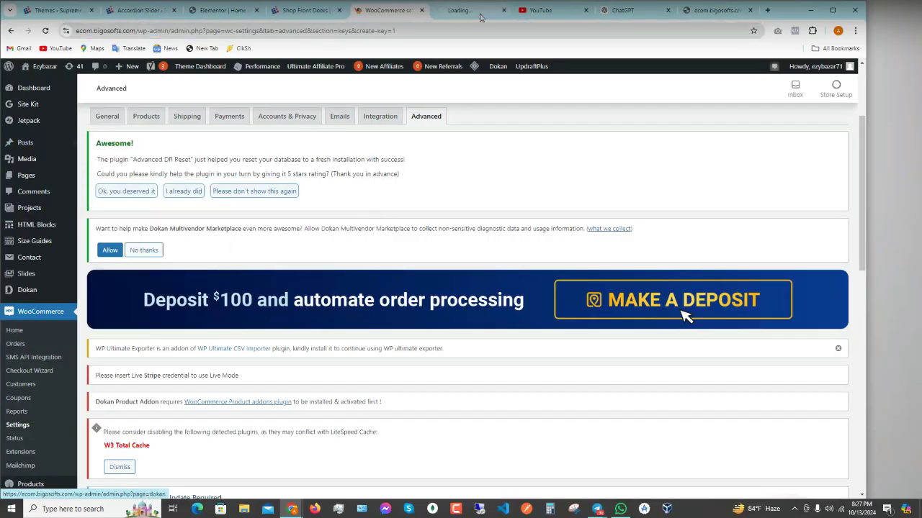
pyautogui.click(461, 10)
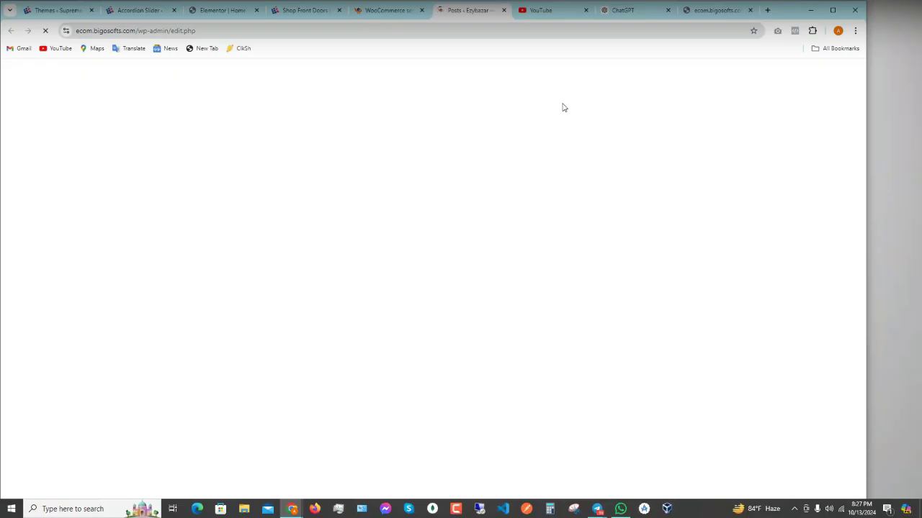
pyautogui.scroll(-7, 401, 308)
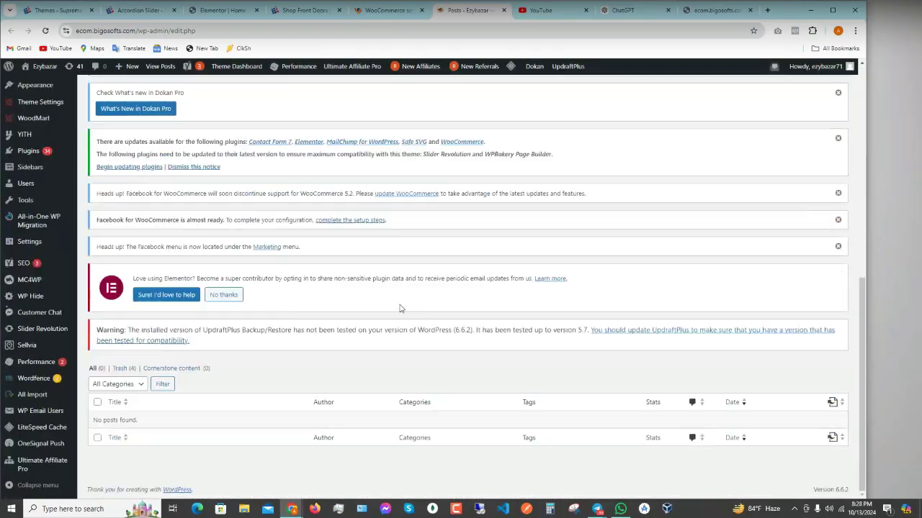
pyautogui.scroll(4, 213, 183)
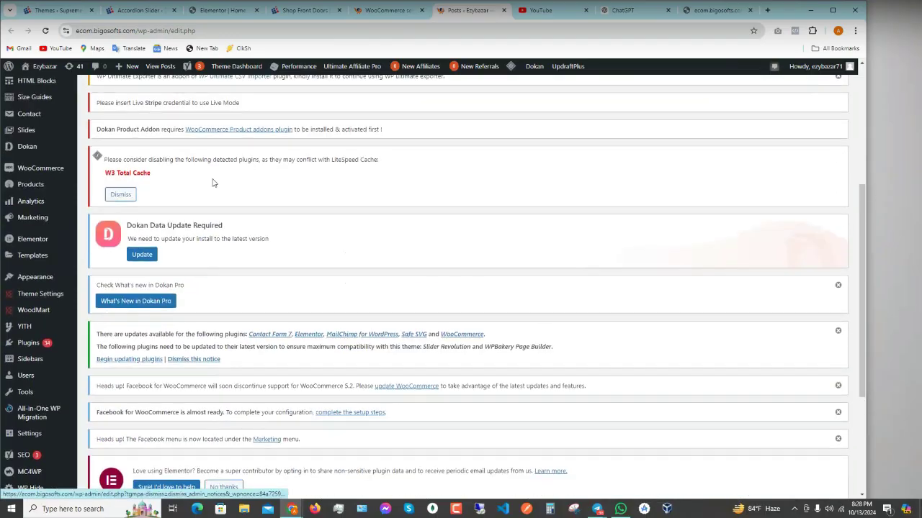
pyautogui.scroll(4, 213, 183)
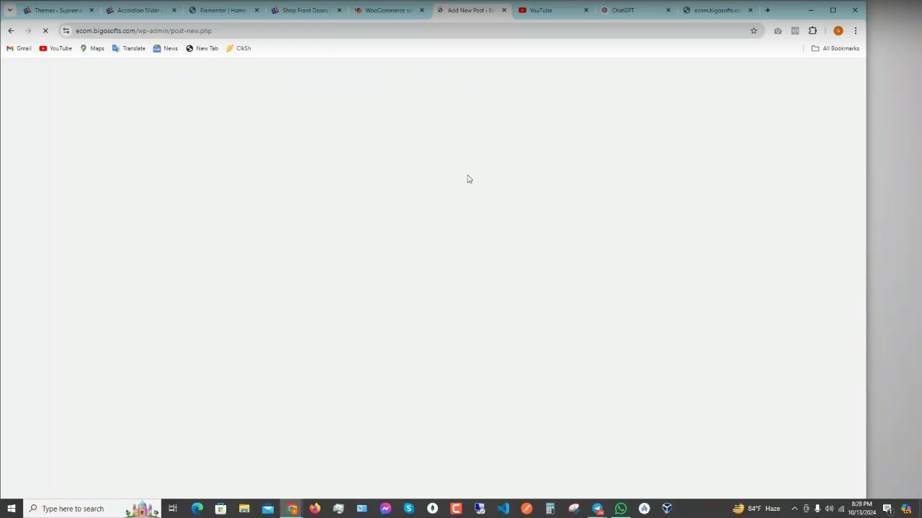
# - Confirm the posts endpoint's empty result and its full address, then return to the ChatGPT conversation
pyautogui.click(388, 10)
pyautogui.click(468, 10)
pyautogui.click(689, 15)
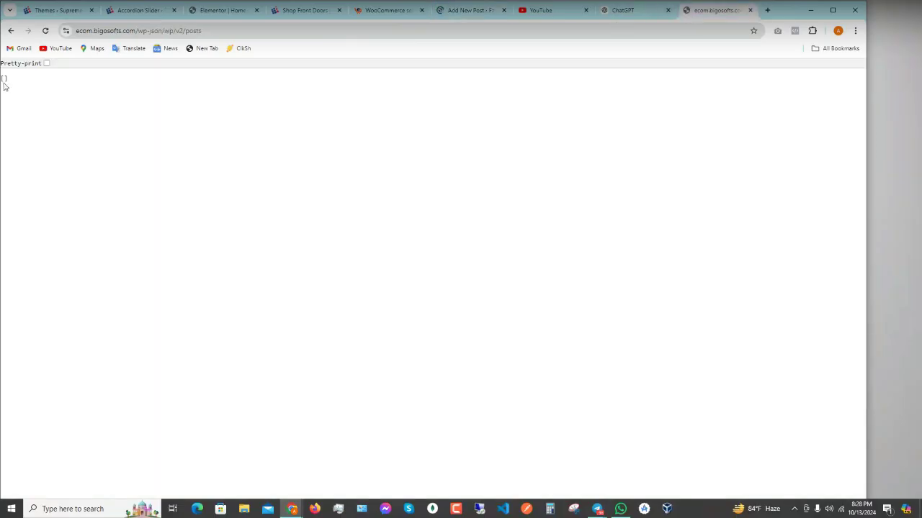
pyautogui.moveTo(204, 31); pyautogui.dragTo(75, 31)
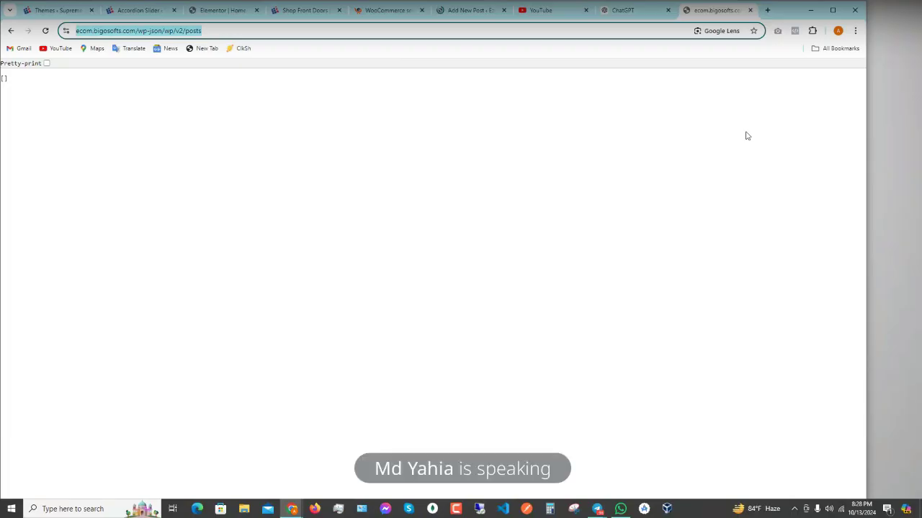
pyautogui.click(473, 11)
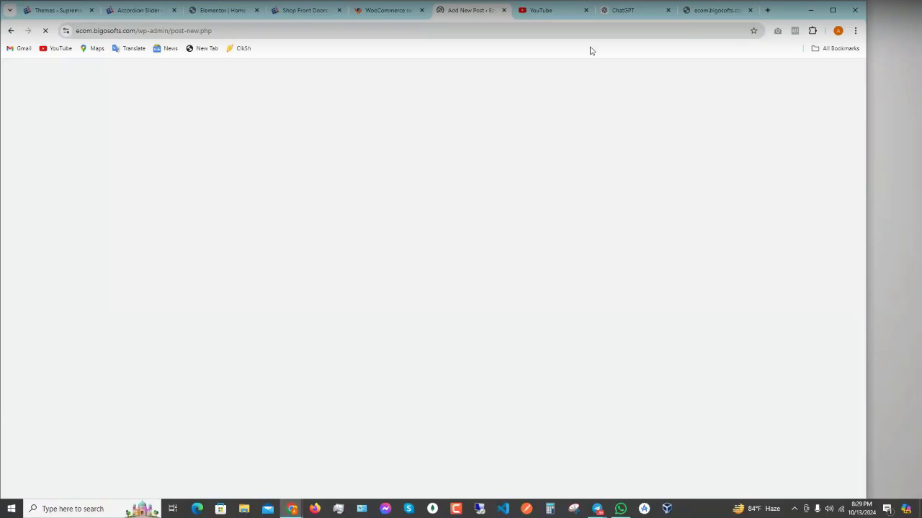
pyautogui.click(625, 11)
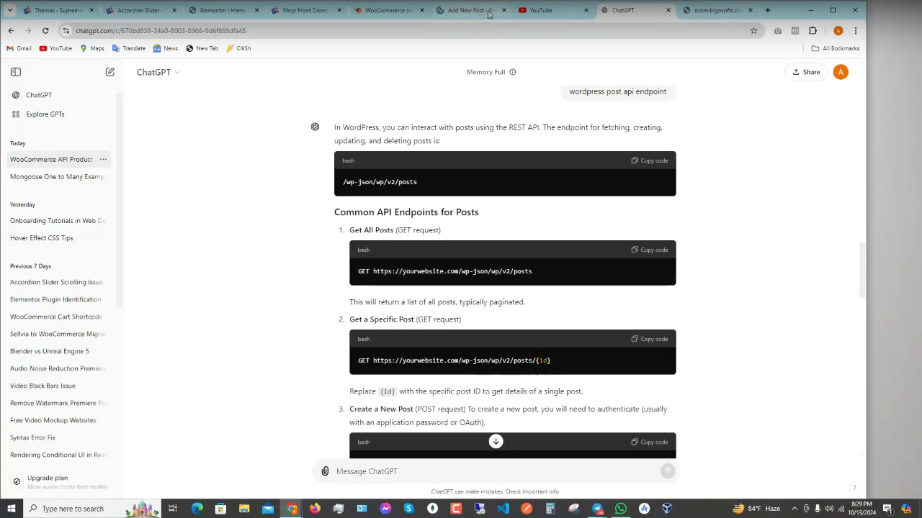
# - Paste the PHP fetch_woocommerce_products function into a new ChatGPT message
pyautogui.scroll(10, 528, 279)
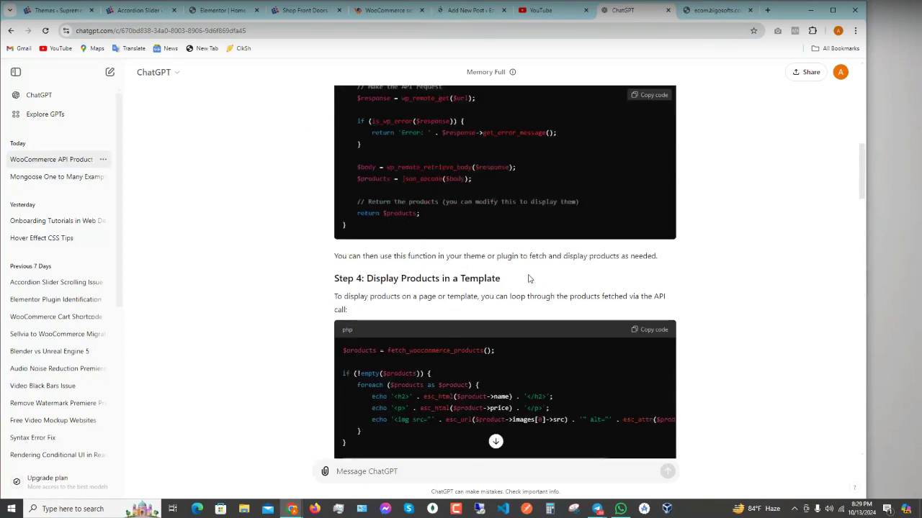
pyautogui.scroll(3, 528, 279)
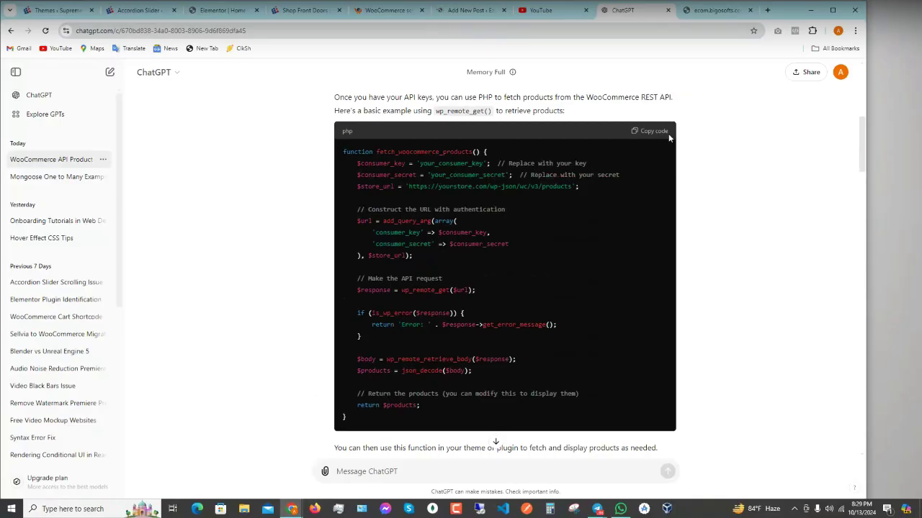
pyautogui.scroll(-6, 561, 262)
pyautogui.scroll(-10, 513, 389)
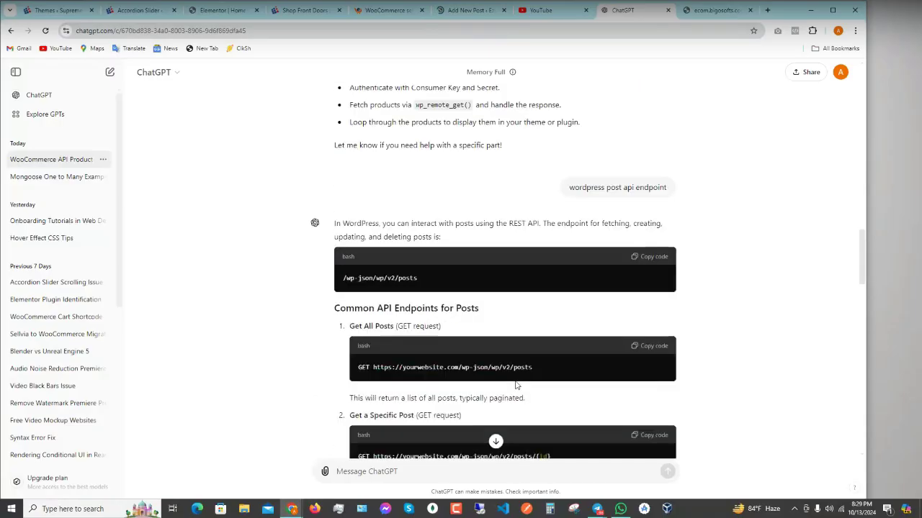
pyautogui.scroll(-10, 513, 390)
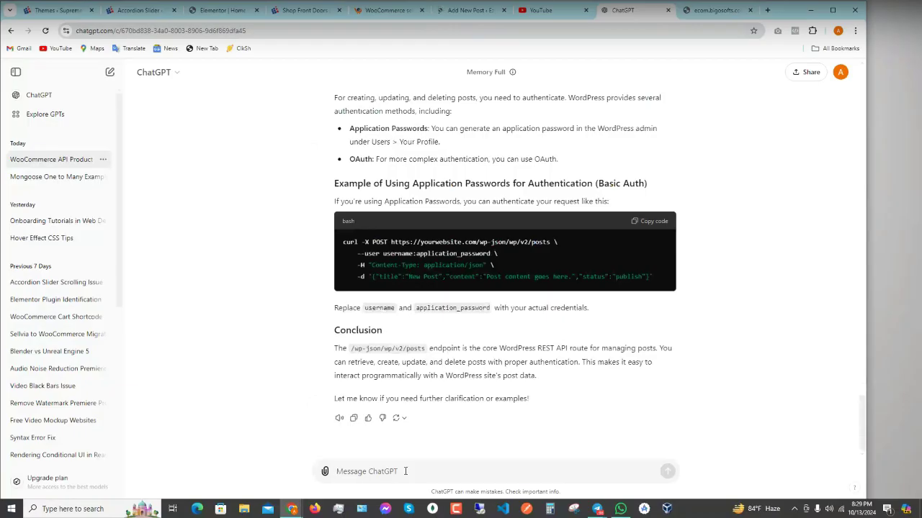
pyautogui.hotkey('ctrl', 'v')
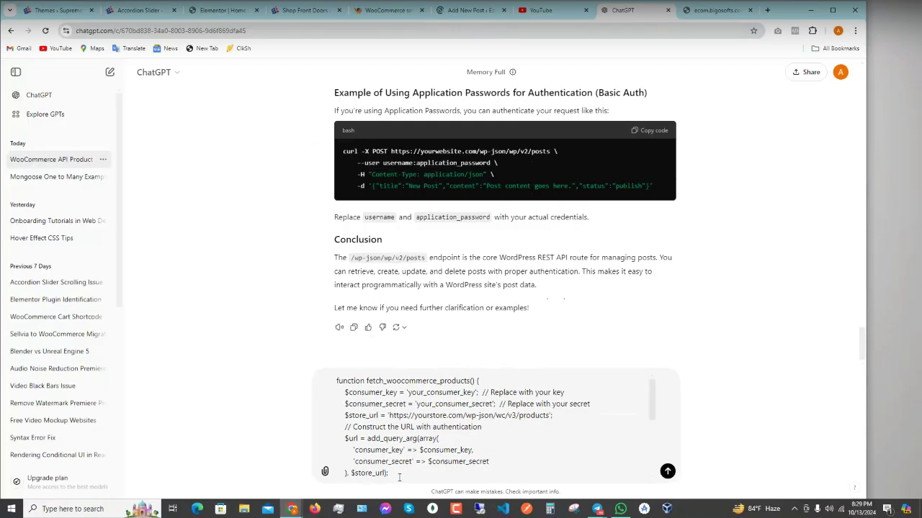
pyautogui.scroll(-3, 490, 424)
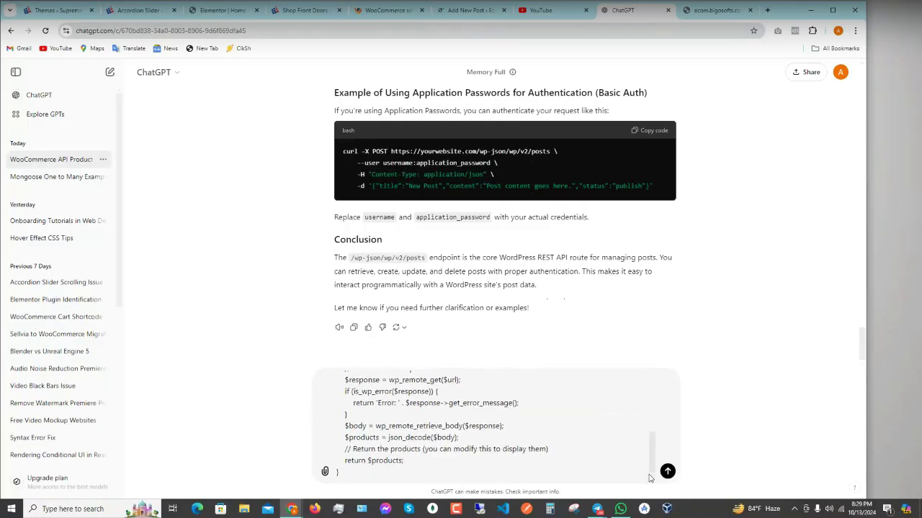
pyautogui.scroll(4, 367, 472)
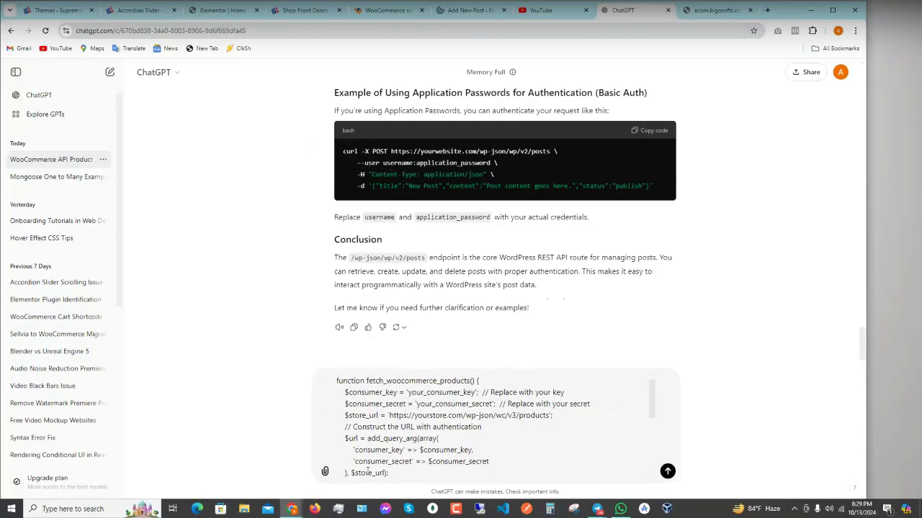
pyautogui.scroll(-4, 367, 471)
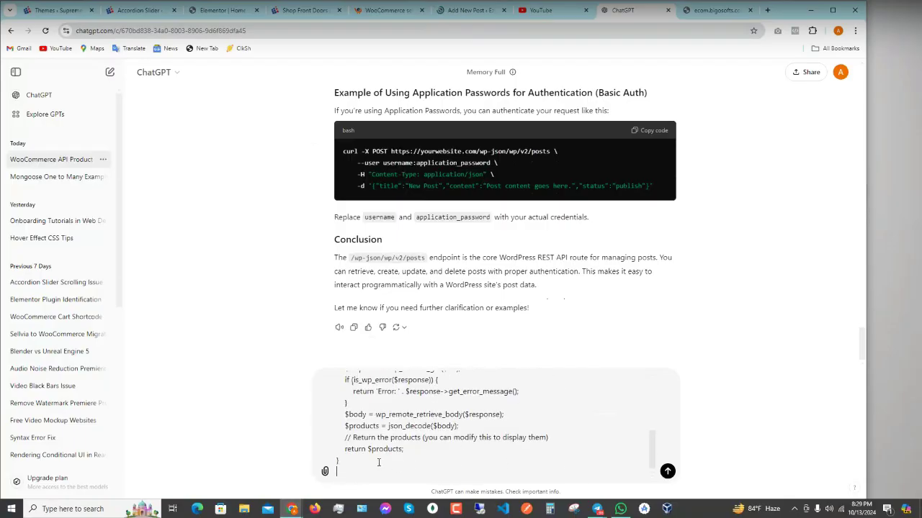
# - Send 'give this code in reactjs' and review the returned WooCommerceProducts React component
pyautogui.write('give this code in j')
pyautogui.press('BackSpace')
pyautogui.write('reactjs')
pyautogui.press('Return')
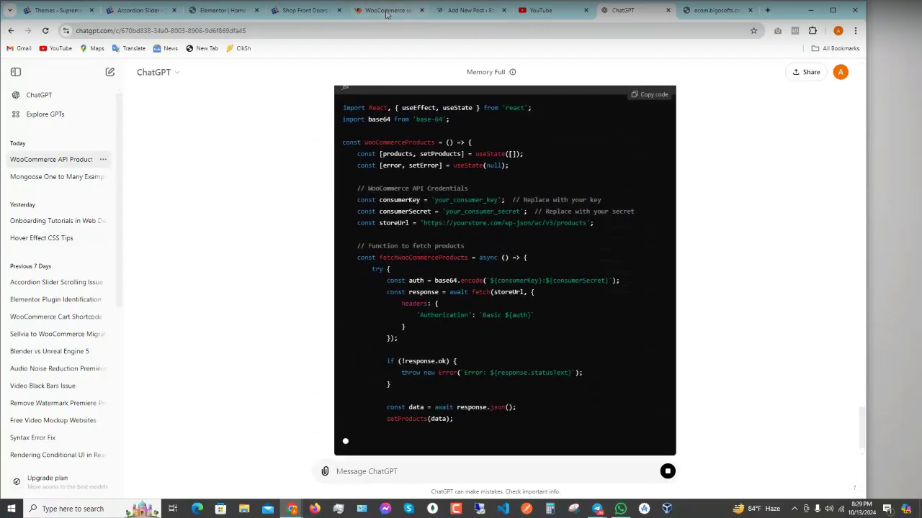
pyautogui.scroll(2, 446, 354)
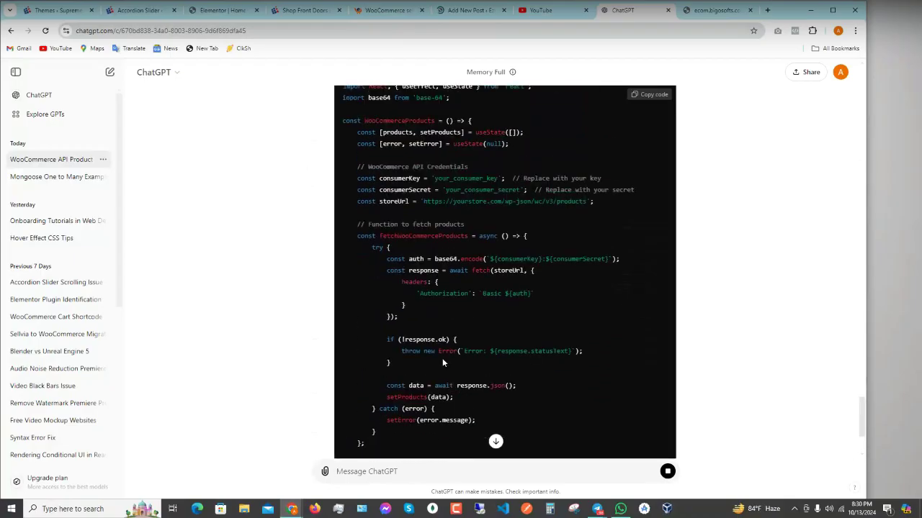
pyautogui.scroll(3, 481, 314)
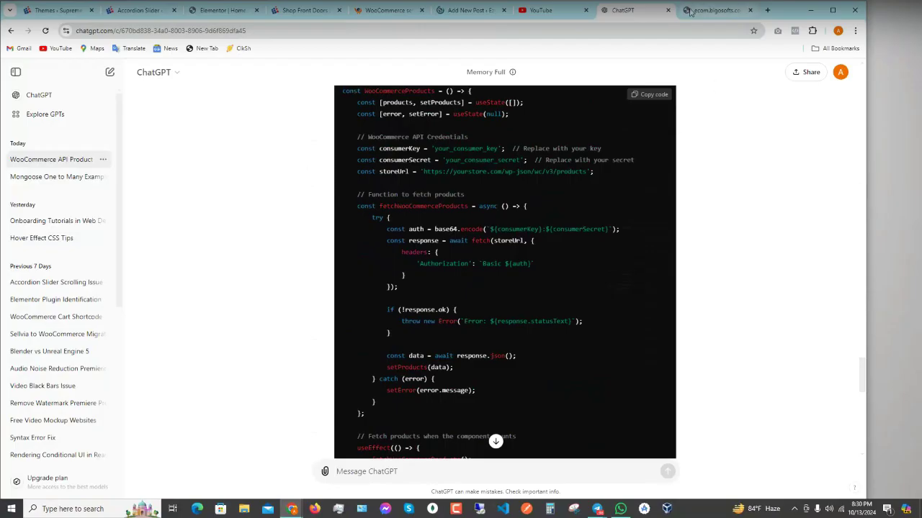
# - Revisit the Add New Post and posts endpoint tabs, then close the endpoint tab
pyautogui.click(465, 14)
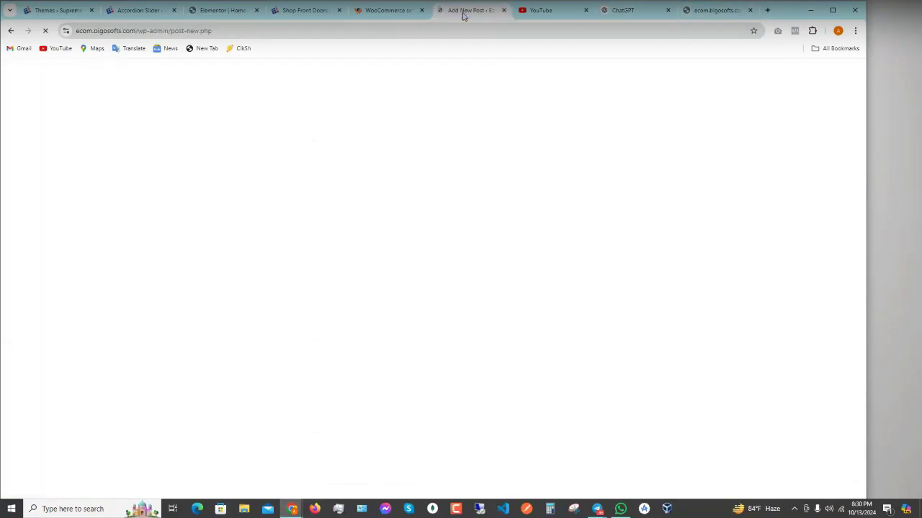
pyautogui.click(706, 11)
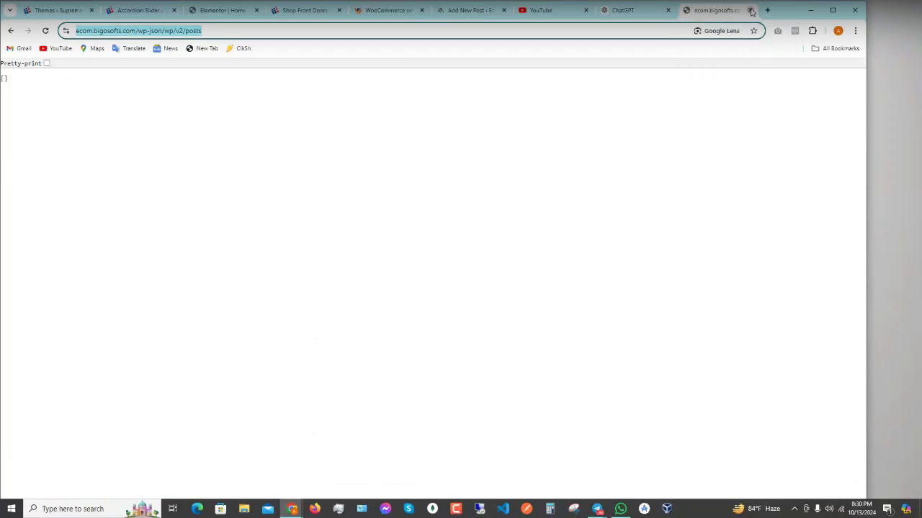
pyautogui.click(751, 11)
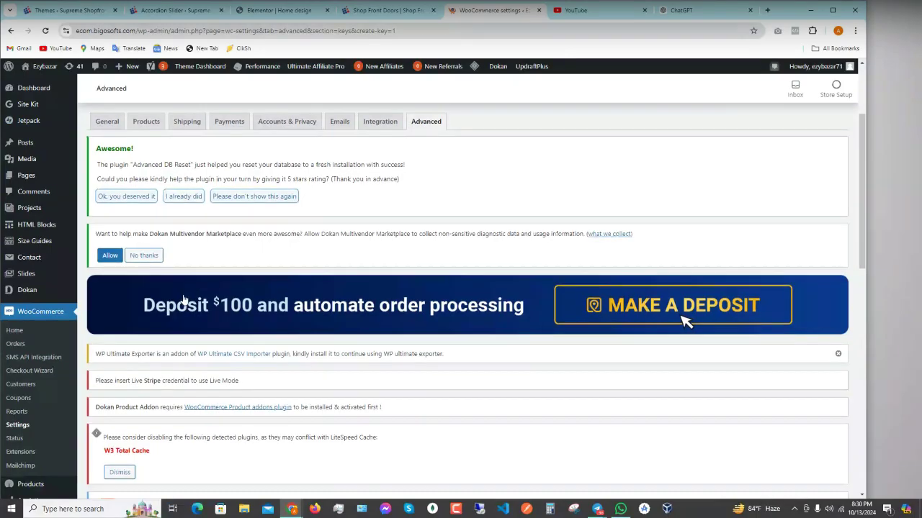
# - Open Plugins > Installed Plugins in a new browser tab and switch to it
pyautogui.scroll(-2, 59, 247)
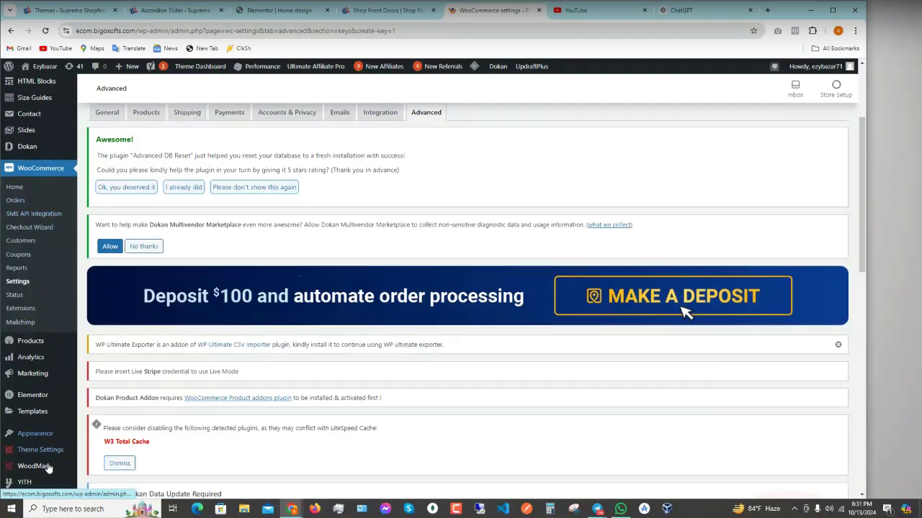
pyautogui.scroll(-5, 28, 461)
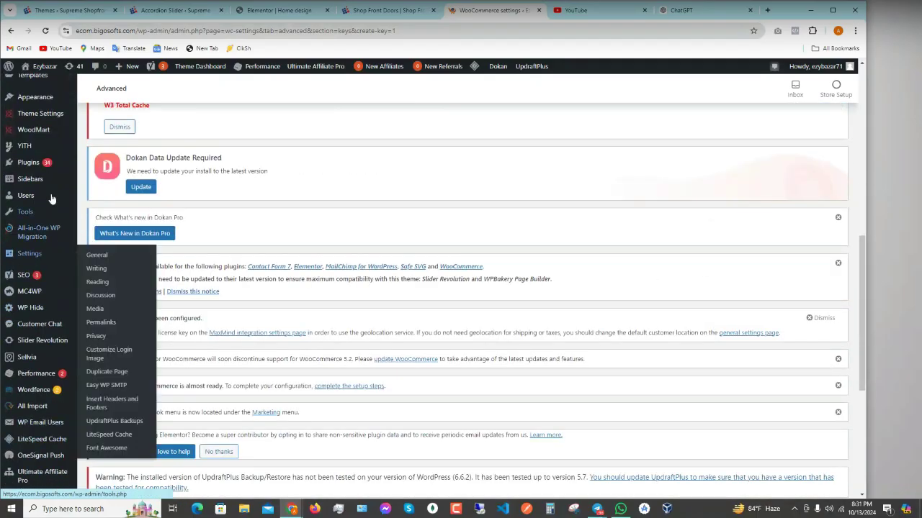
pyautogui.moveTo(41, 164)
pyautogui.rightClick(93, 168)
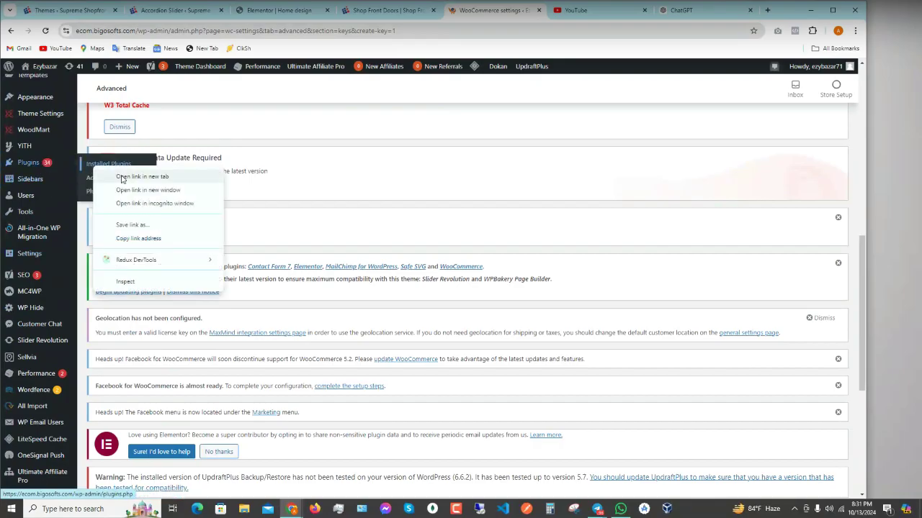
pyautogui.click(126, 176)
pyautogui.click(516, 12)
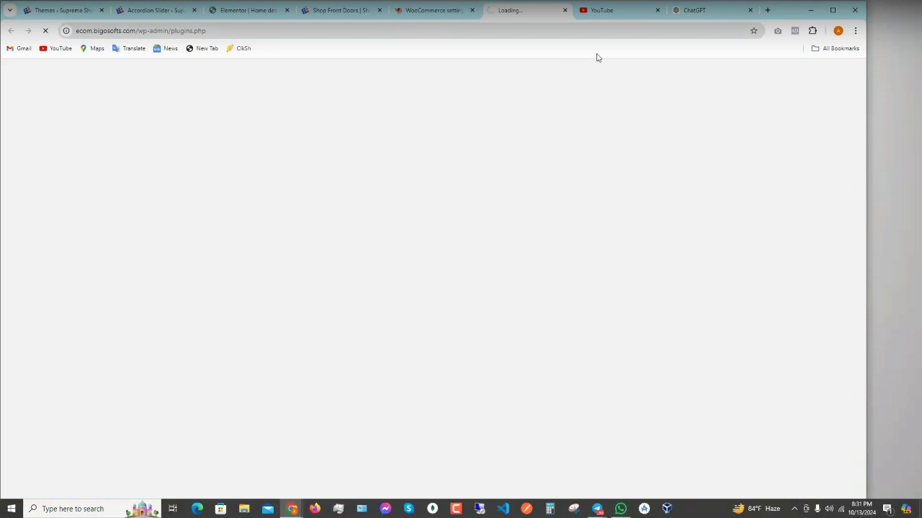
pyautogui.click(234, 13)
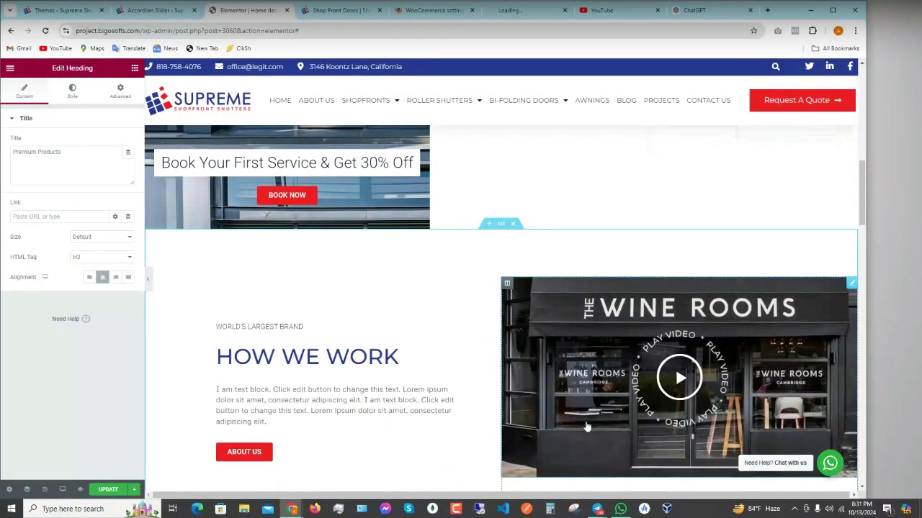
pyautogui.click(509, 10)
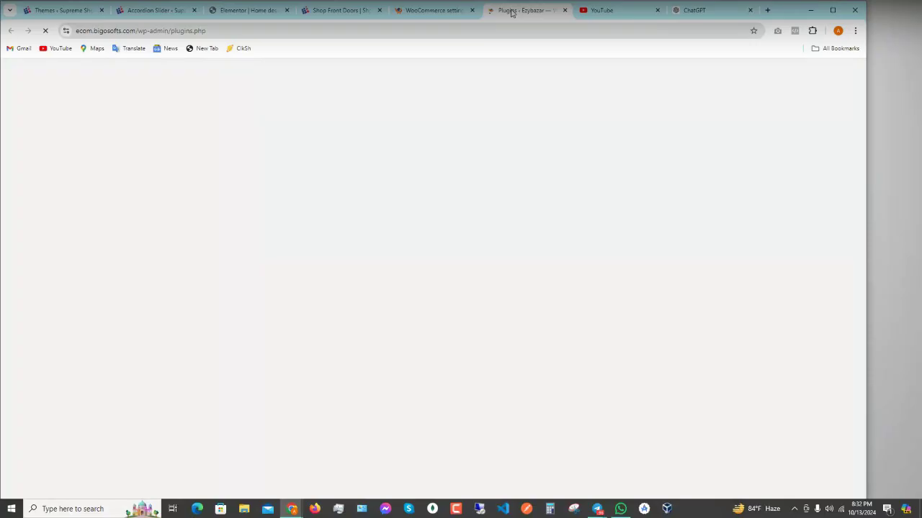
pyautogui.scroll(-3, 523, 259)
pyautogui.scroll(-10, 523, 260)
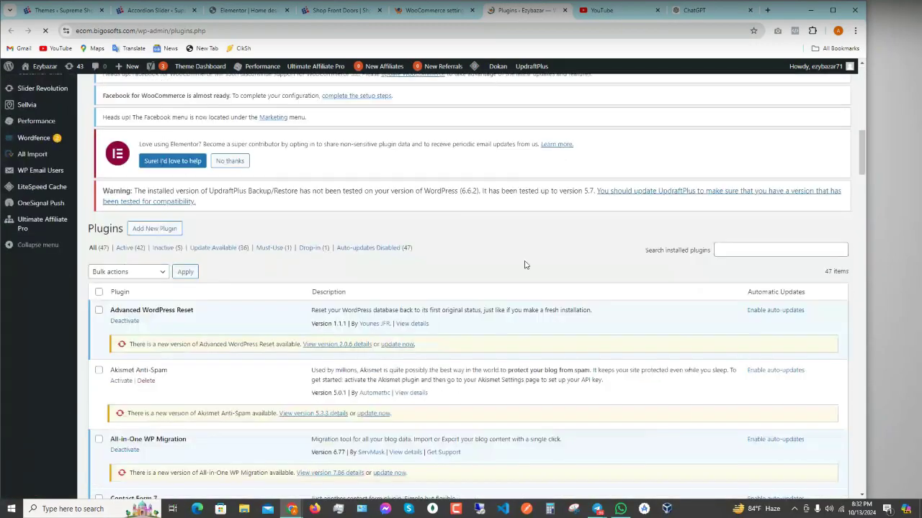
pyautogui.scroll(-7, 162, 304)
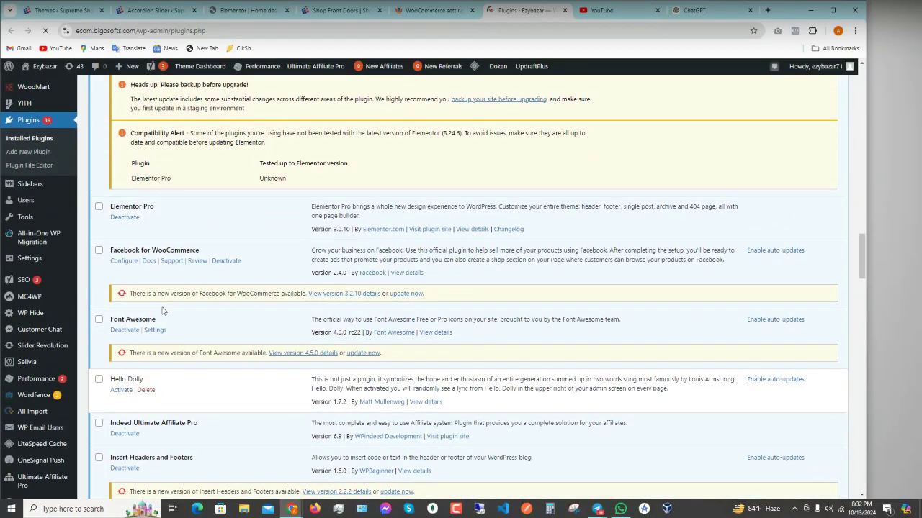
pyautogui.scroll(-1, 244, 306)
pyautogui.scroll(-12, 244, 306)
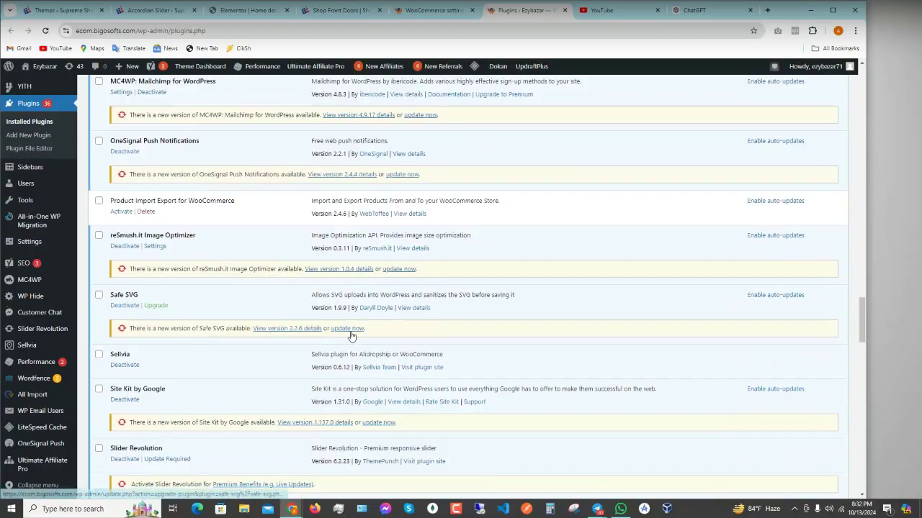
pyautogui.scroll(-2, 351, 334)
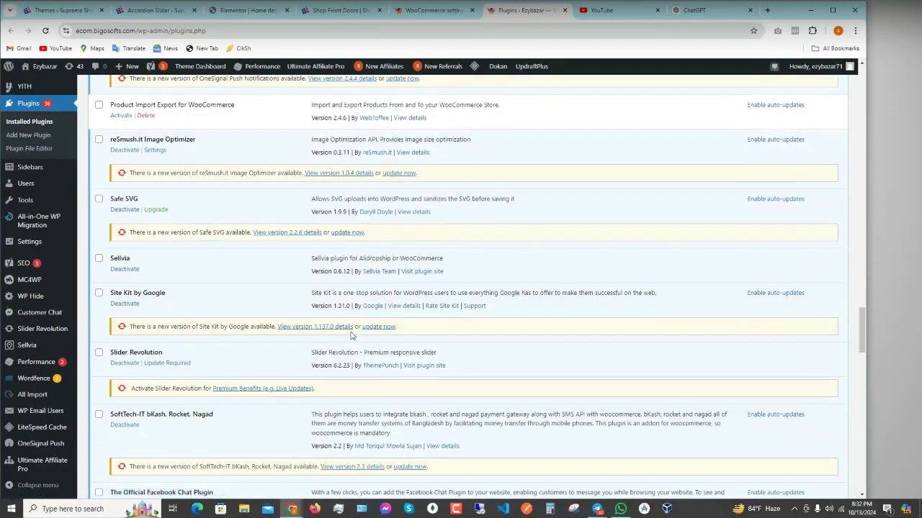
pyautogui.scroll(-4, 352, 333)
pyautogui.scroll(2, 351, 333)
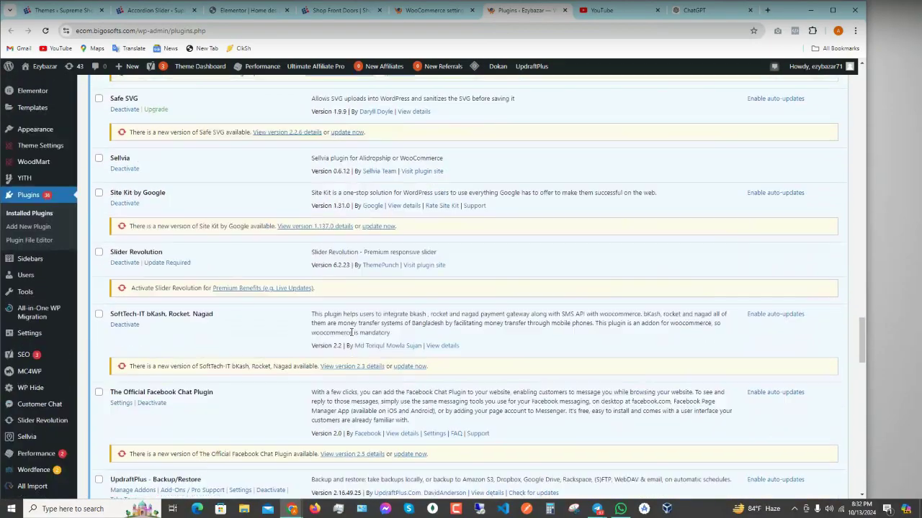
pyautogui.scroll(-7, 352, 335)
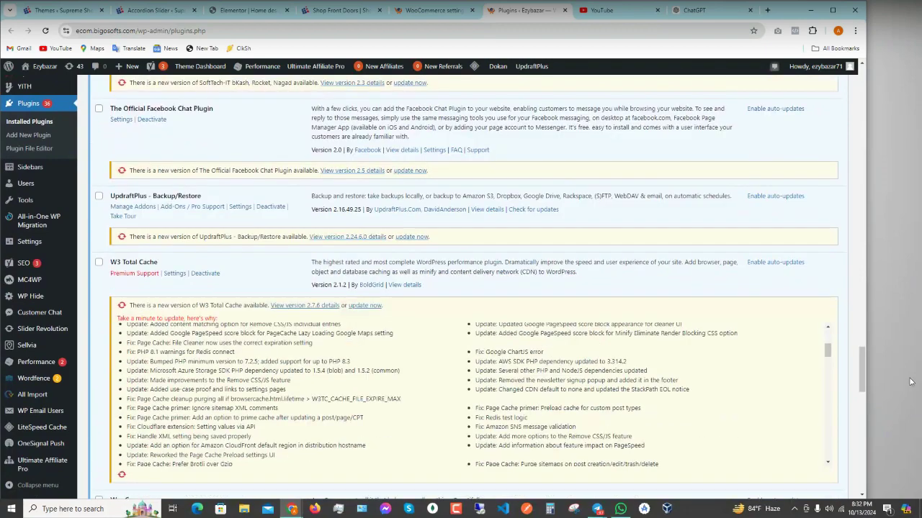
# - Look over the Installed Plugins list
pyautogui.moveTo(862, 363); pyautogui.dragTo(867, 462)
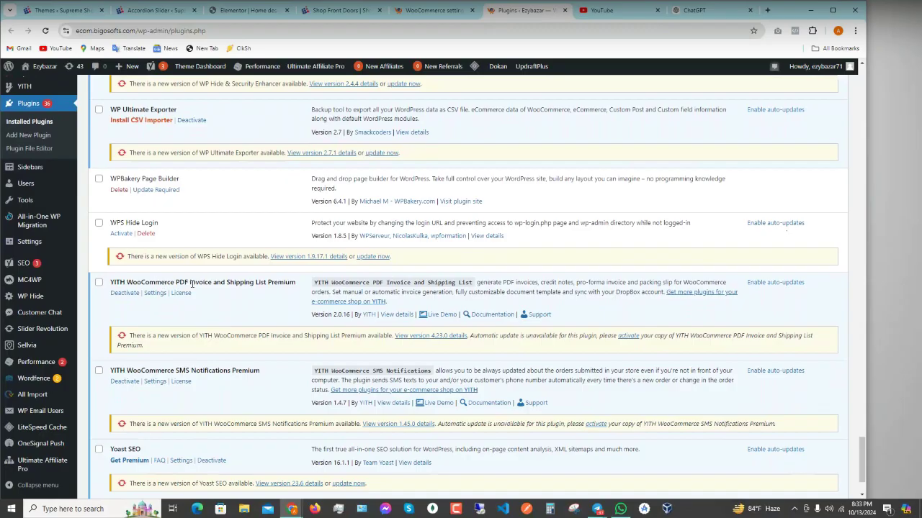
pyautogui.scroll(10, 247, 280)
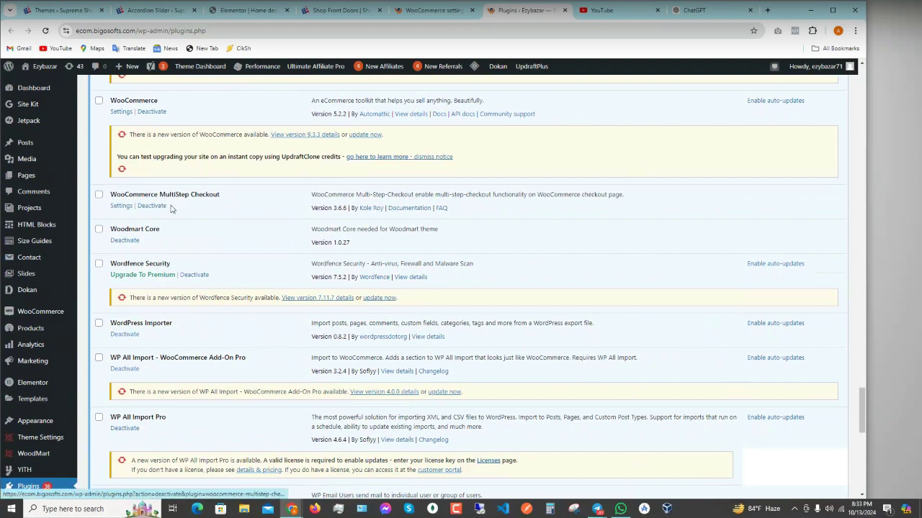
pyautogui.scroll(15, 160, 208)
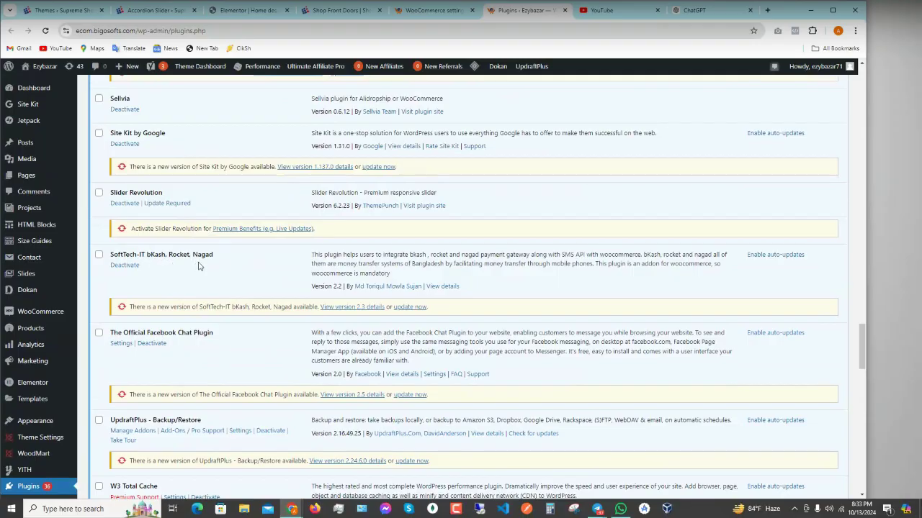
pyautogui.scroll(5, 199, 266)
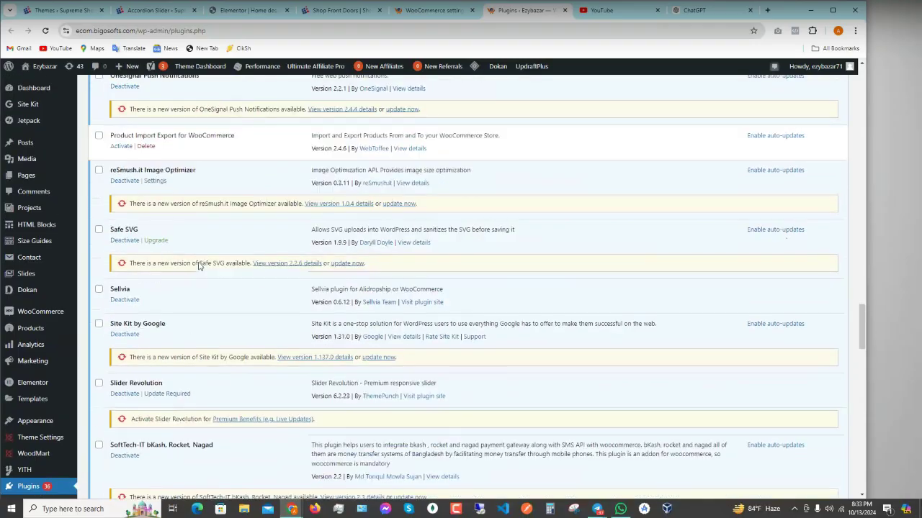
pyautogui.scroll(2, 172, 254)
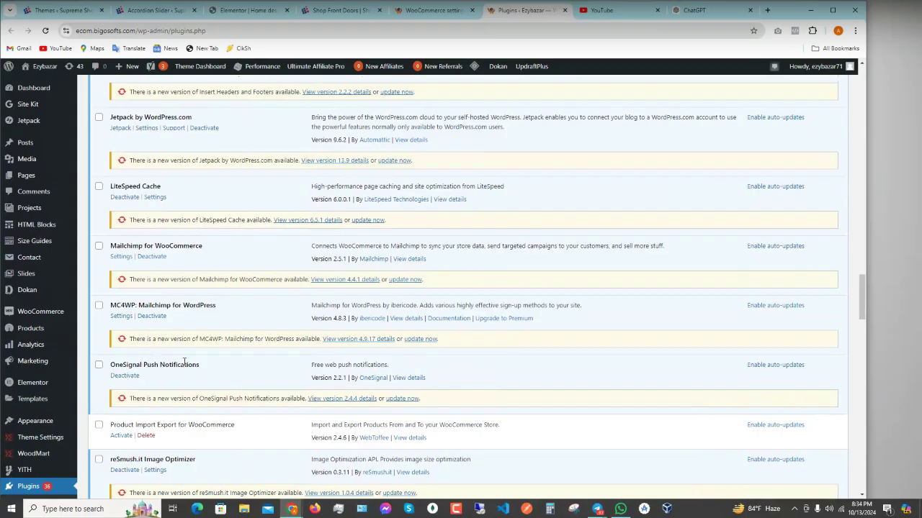
# - Open a new tab and load internetmadrasa.com
pyautogui.click(767, 10)
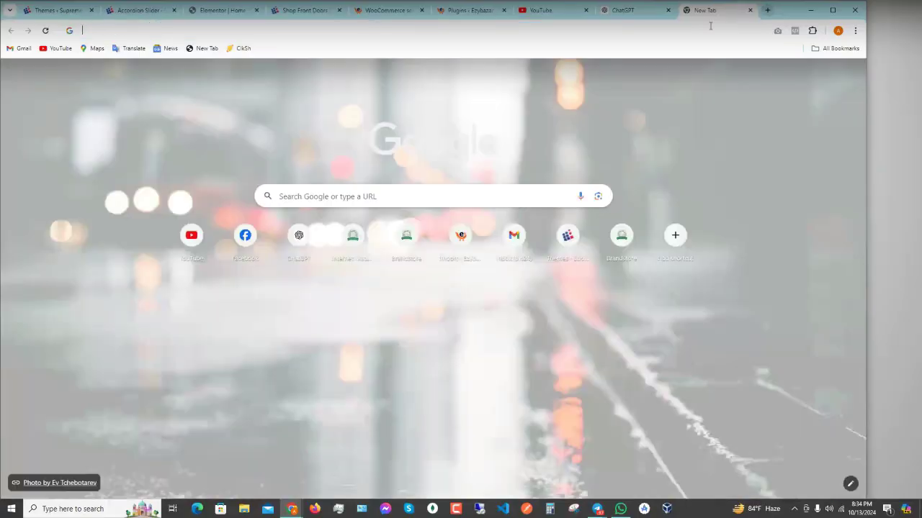
pyautogui.write('internetmadrasa.com')
pyautogui.press('Return')
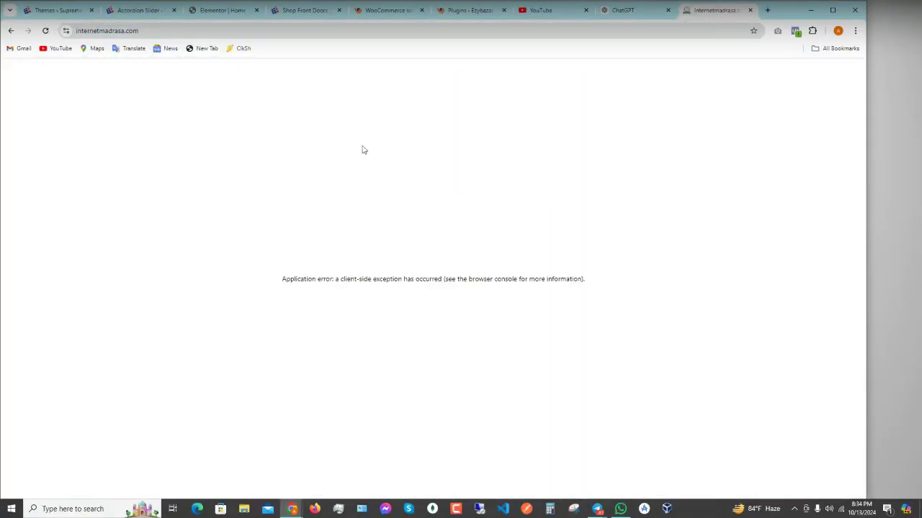
# - Reload the Internet Madrasa page so it loads properly, then close its tab
pyautogui.click(164, 31)
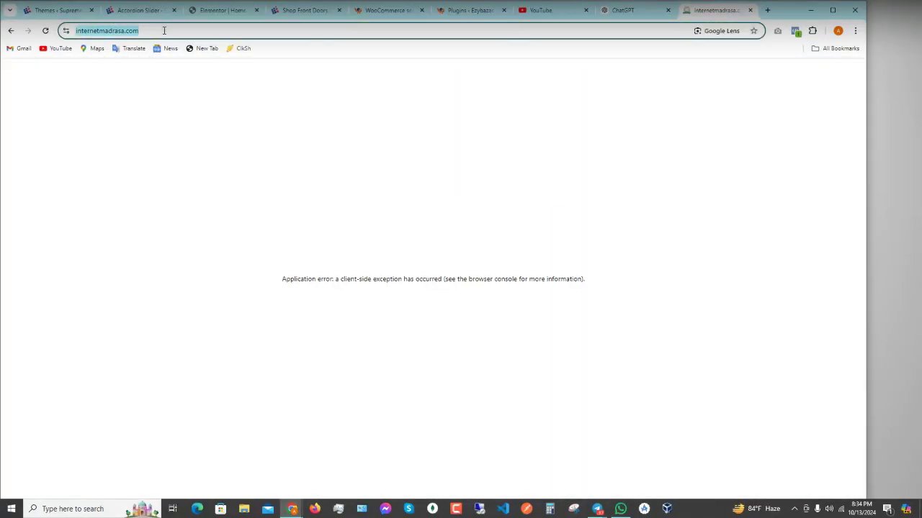
pyautogui.press('Return')
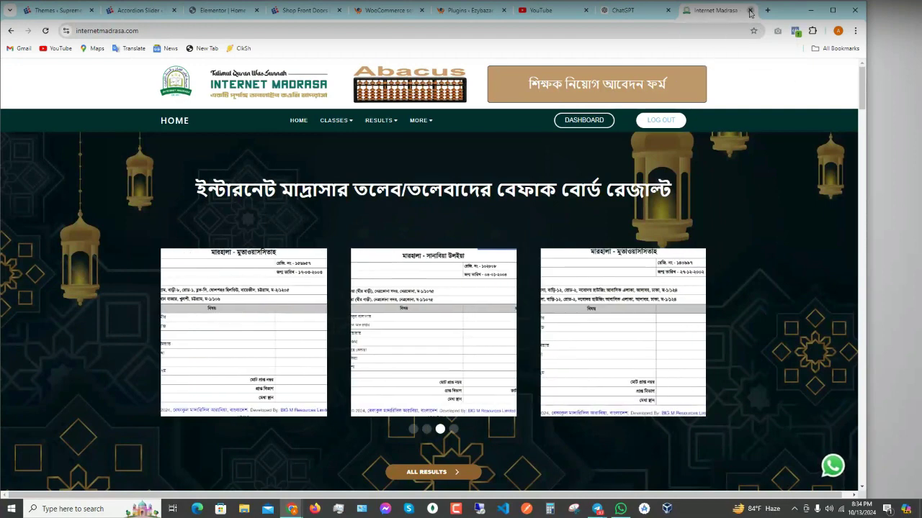
pyautogui.click(749, 11)
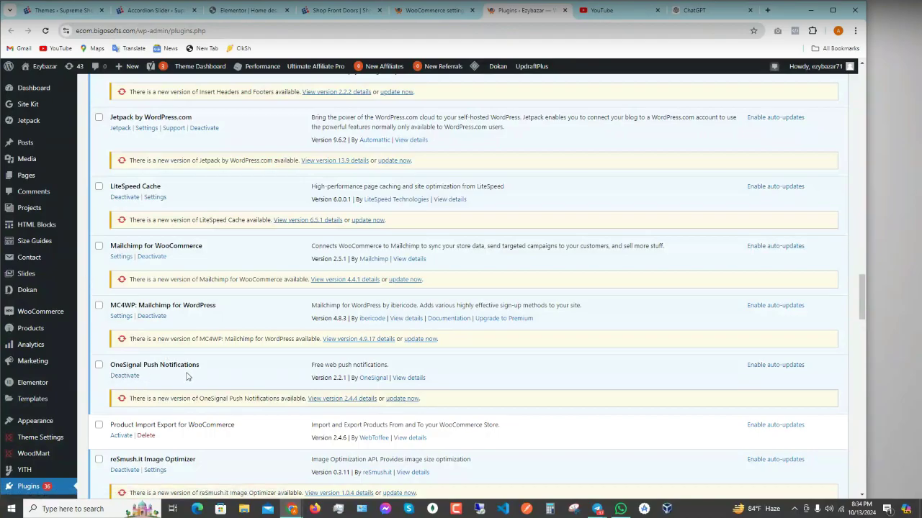
# - Review the Installed Plugins list, then show the WooCommerce sidebar flyout submenu
pyautogui.scroll(1, 187, 377)
pyautogui.scroll(6, 190, 376)
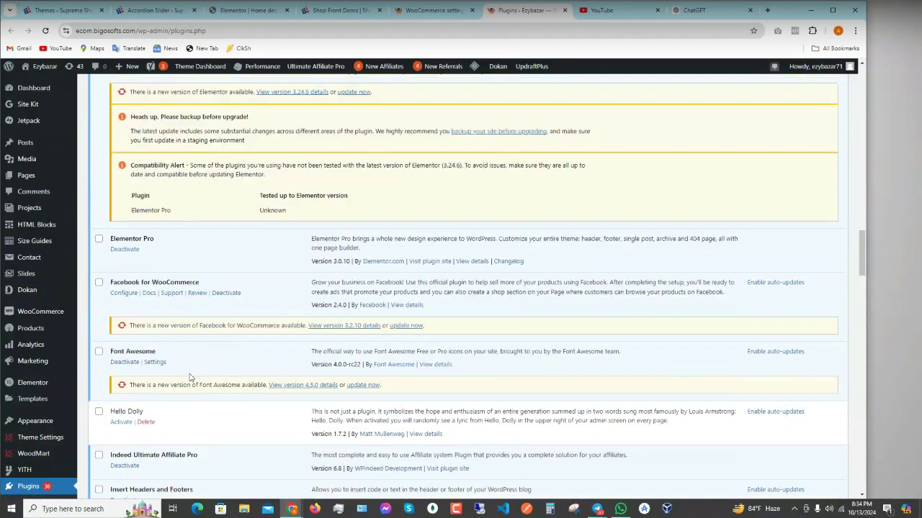
pyautogui.scroll(1, 189, 376)
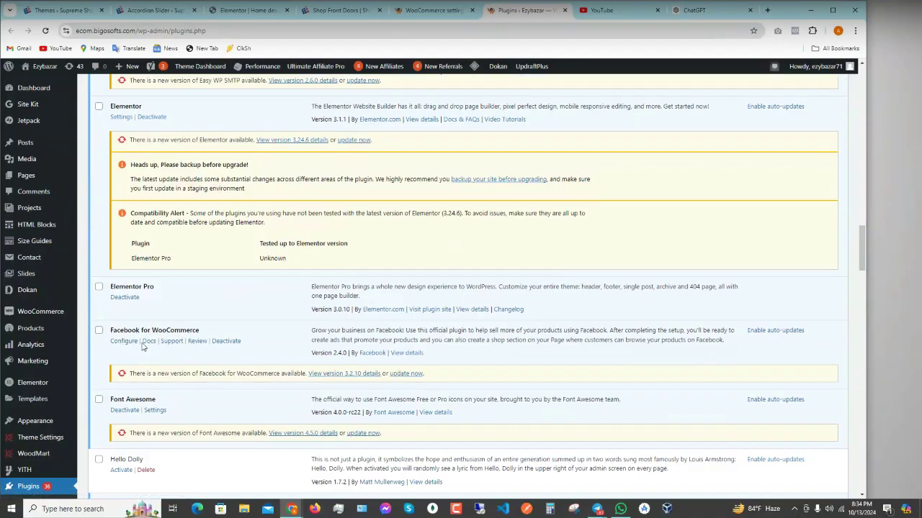
pyautogui.scroll(1, 222, 299)
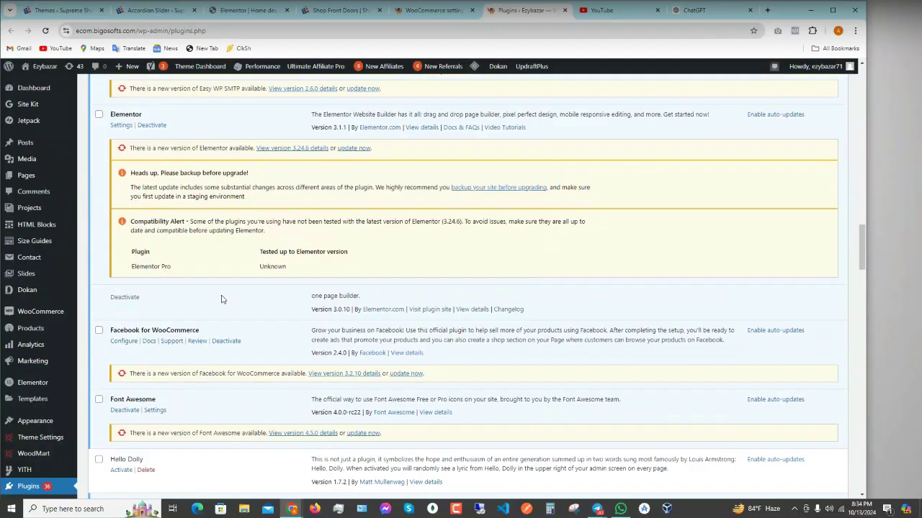
pyautogui.scroll(15, 221, 300)
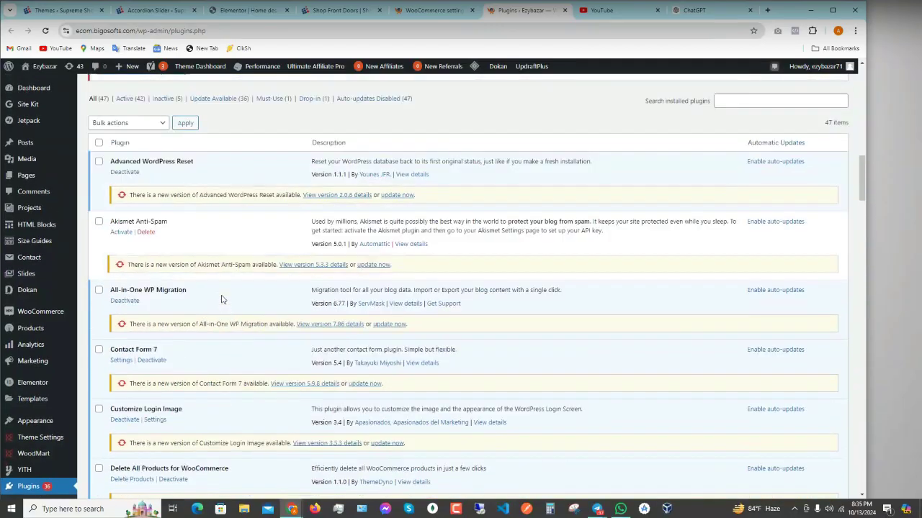
pyautogui.scroll(3, 222, 299)
pyautogui.scroll(-7, 336, 296)
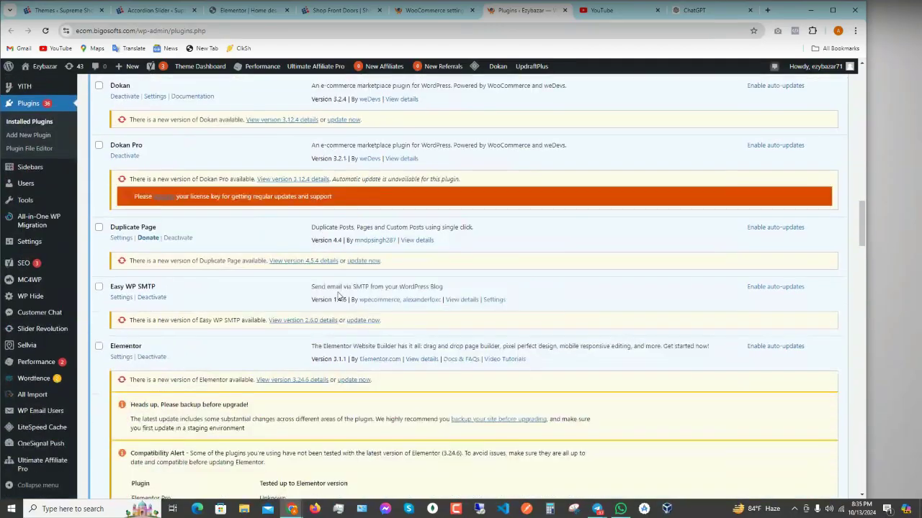
pyautogui.scroll(-15, 339, 295)
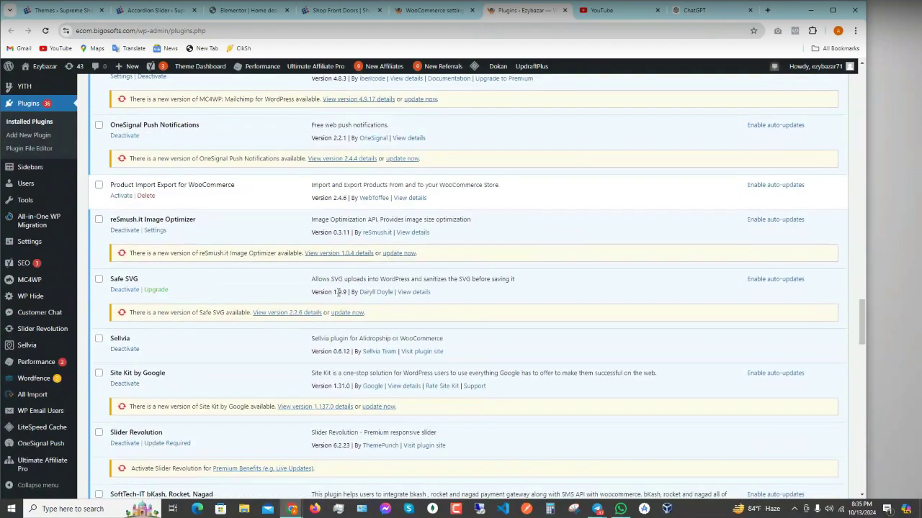
pyautogui.scroll(-5, 339, 292)
pyautogui.scroll(-3, 338, 292)
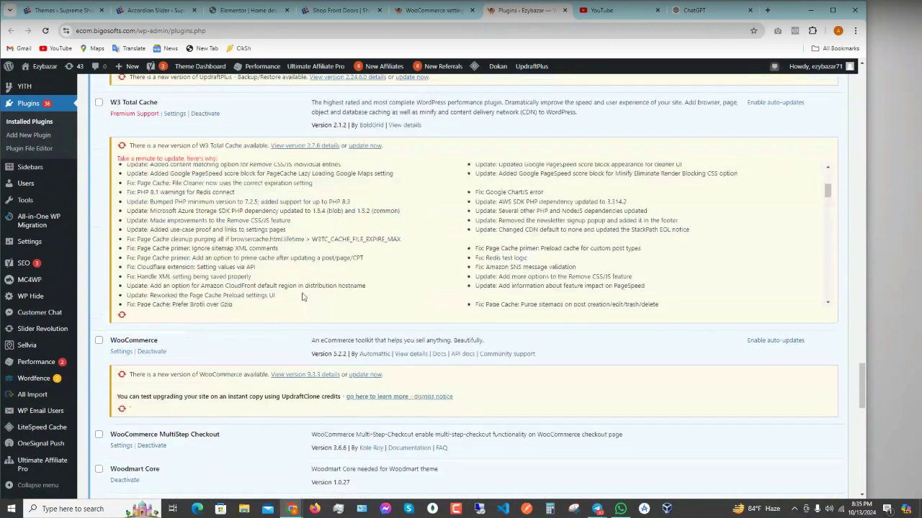
pyautogui.scroll(15, 43, 288)
pyautogui.scroll(-3, 40, 287)
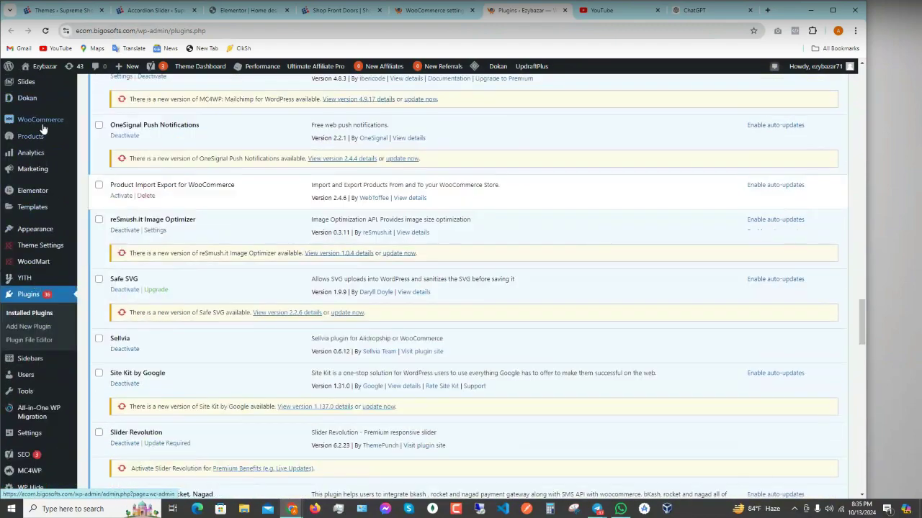
pyautogui.moveTo(44, 119)
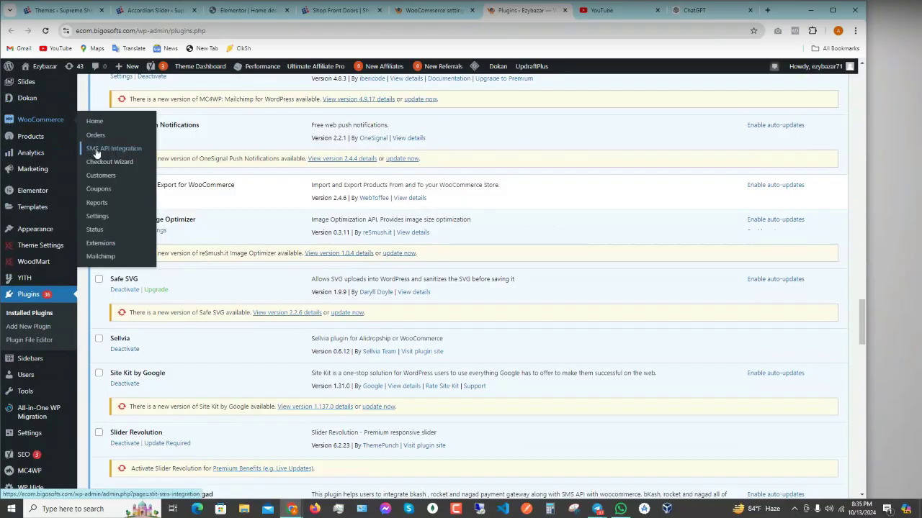
# - Go to WooCommerce SMS API Integration, then open Checkout Wizard and Coupons in new tabs
pyautogui.click(97, 150)
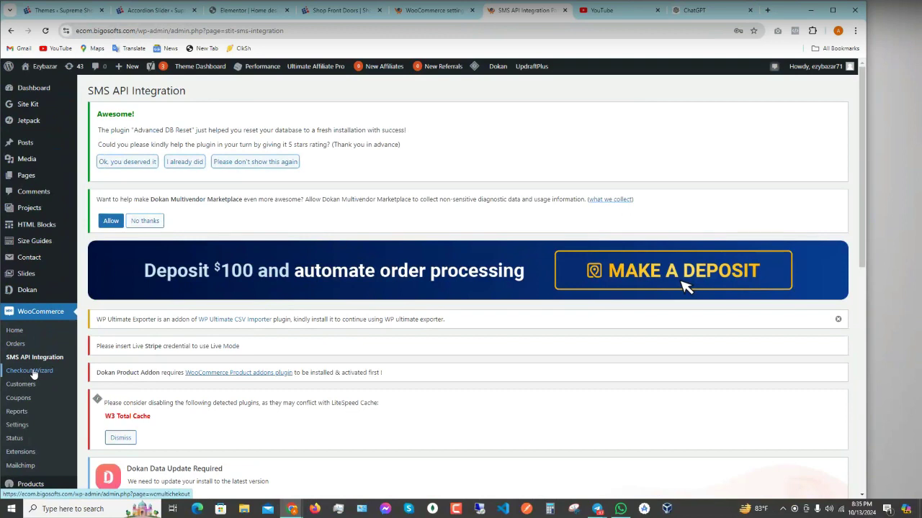
pyautogui.rightClick(29, 373)
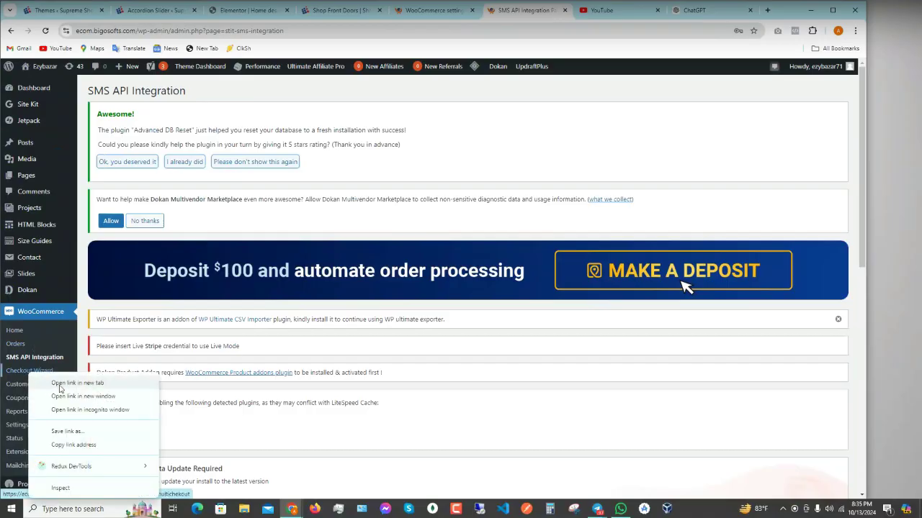
pyautogui.click(60, 388)
pyautogui.rightClick(7, 397)
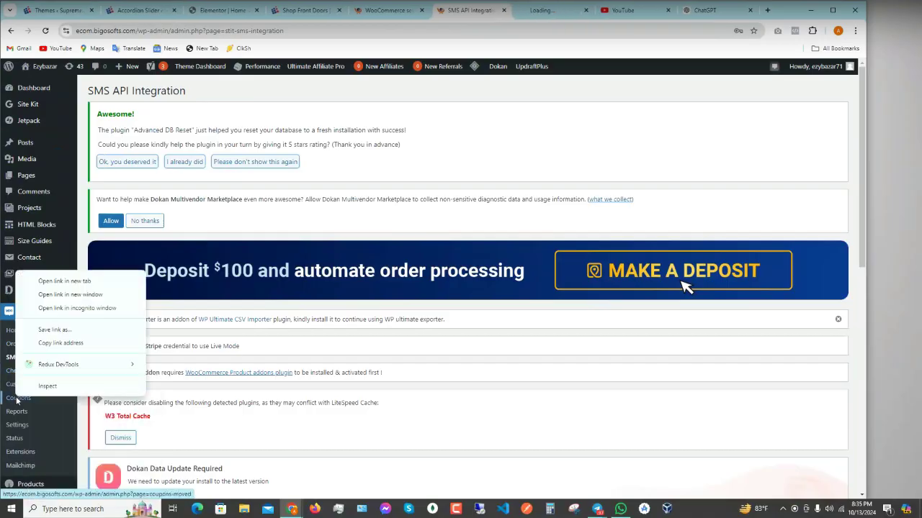
pyautogui.click(61, 282)
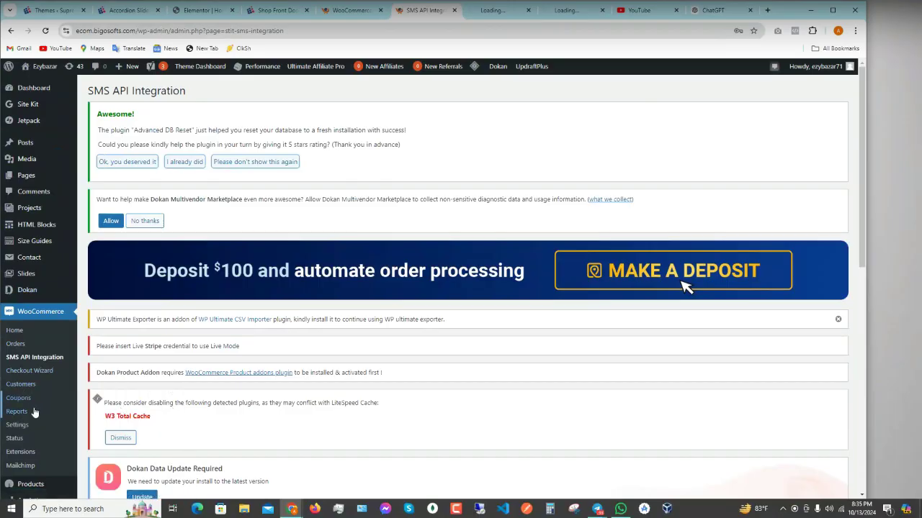
# - Open Reports and Mailchimp in new tabs and return to the WooCommerce settings tab
pyautogui.rightClick(17, 412)
pyautogui.click(60, 299)
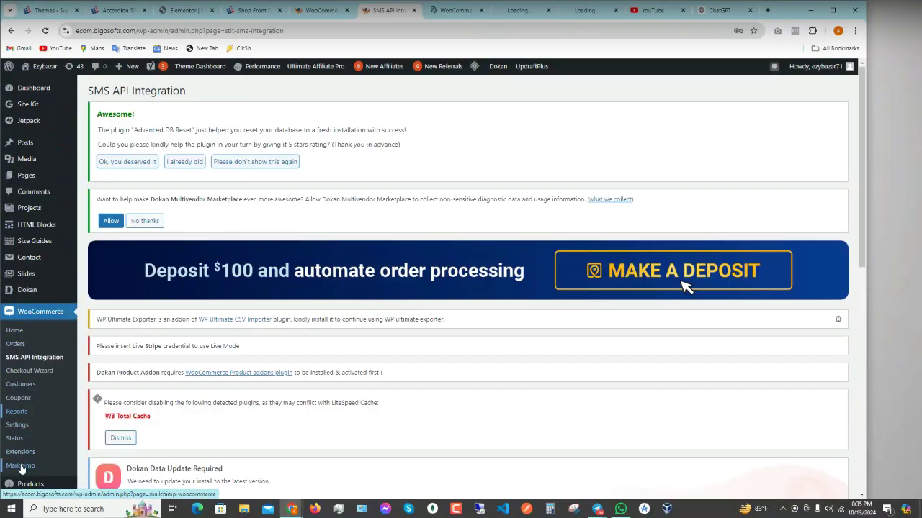
pyautogui.rightClick(21, 468)
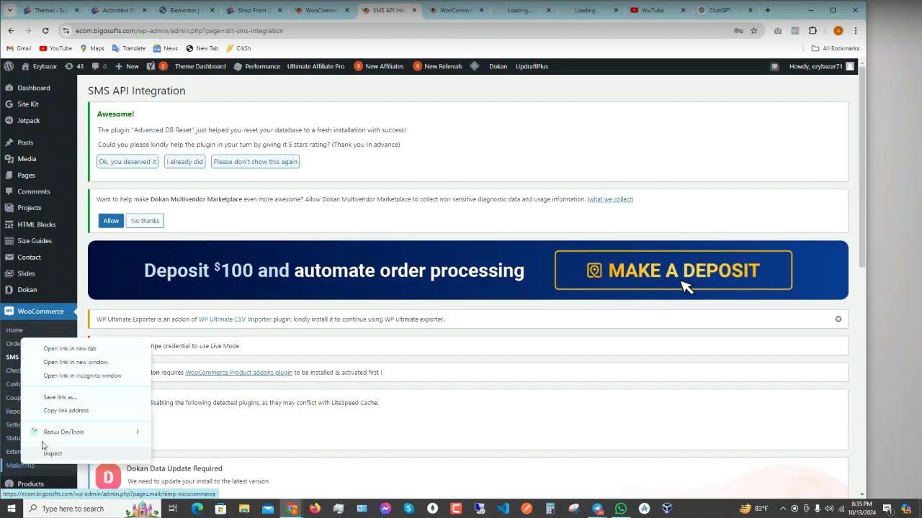
pyautogui.click(64, 349)
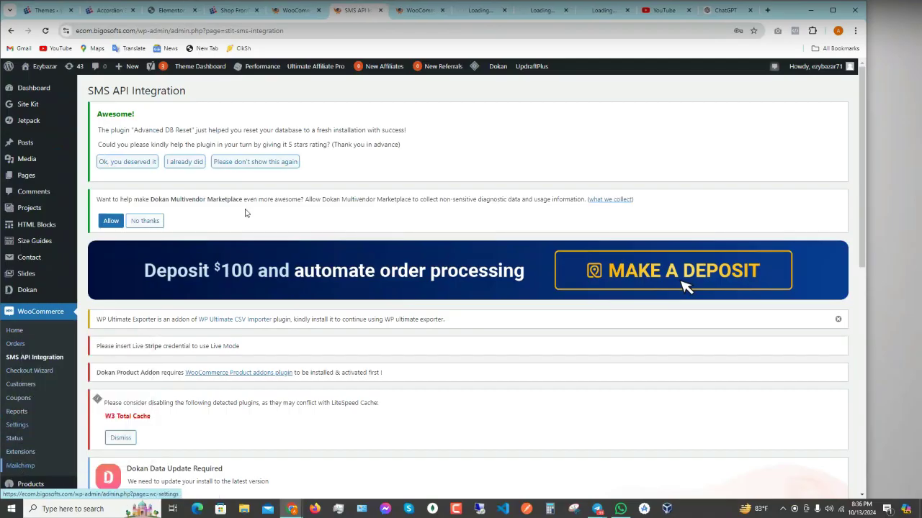
pyautogui.click(303, 11)
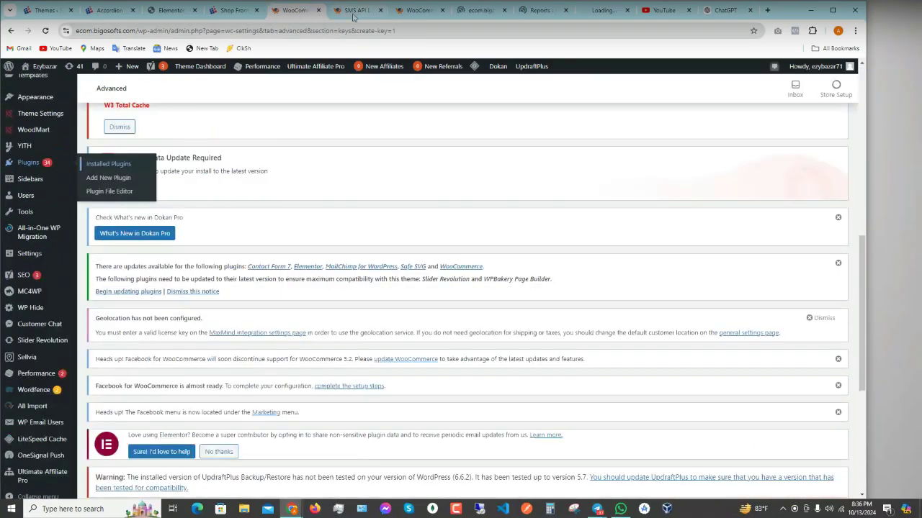
# - Review the SMS API Integration's API URL, Username and Password fields, then open a blank tab
pyautogui.click(353, 18)
pyautogui.scroll(-10, 338, 272)
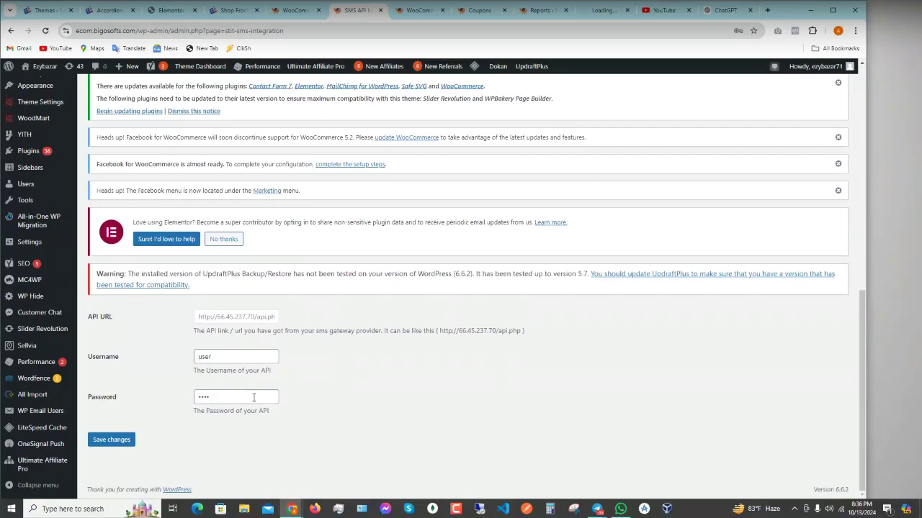
pyautogui.scroll(10, 254, 398)
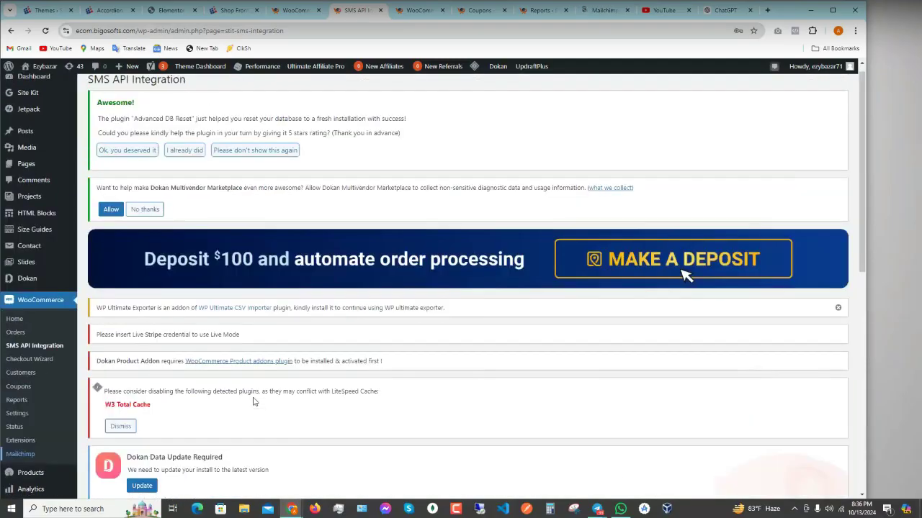
pyautogui.scroll(-5, 256, 398)
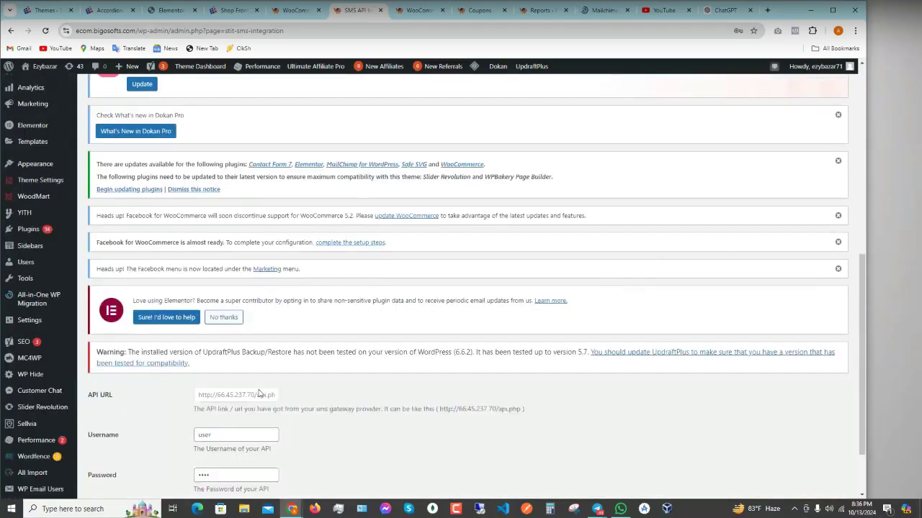
pyautogui.scroll(-1, 259, 393)
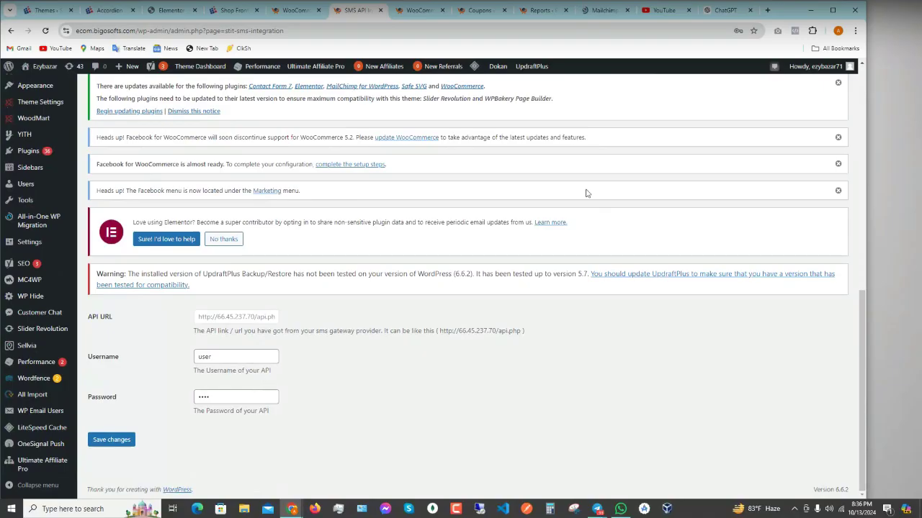
pyautogui.click(767, 10)
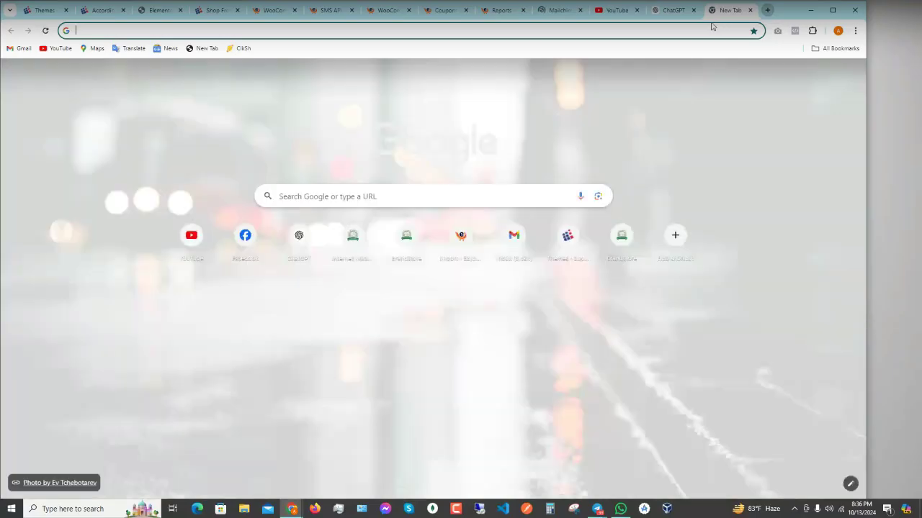
# - Search Google for 'vonage' and open the official vonage.com website
pyautogui.click(700, 31)
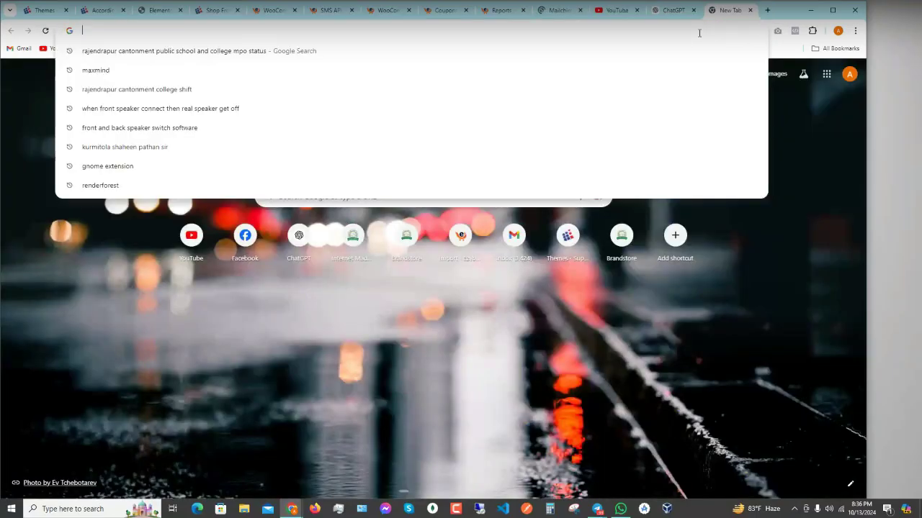
pyautogui.write('vona')
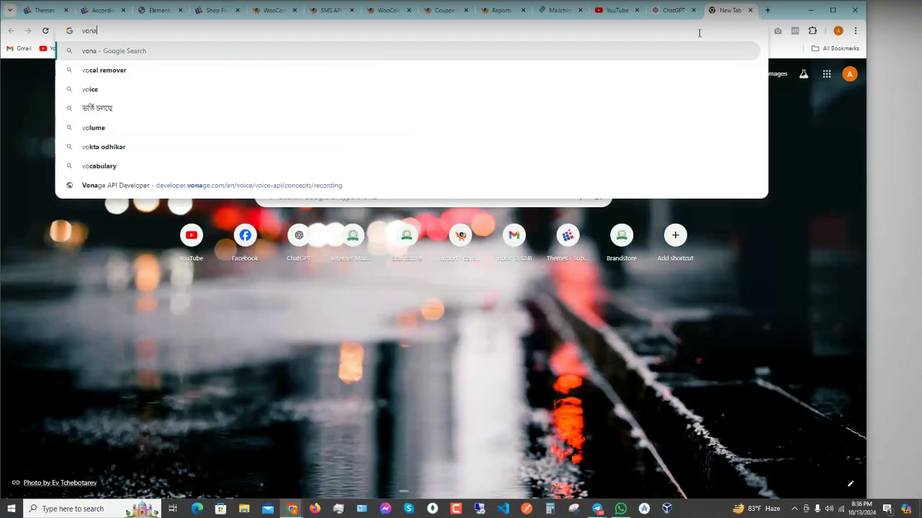
pyautogui.press('Down')
pyautogui.press('Down')
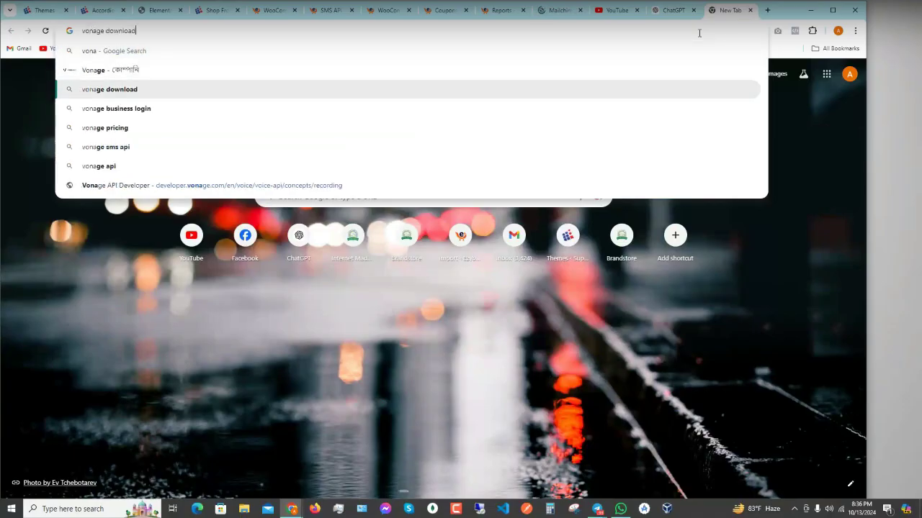
pyautogui.press('Up')
pyautogui.press('Return')
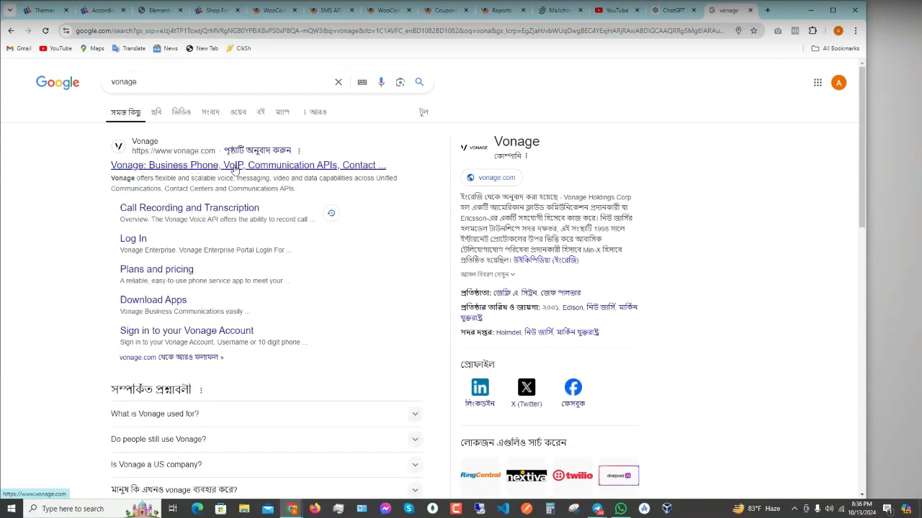
pyautogui.click(295, 166)
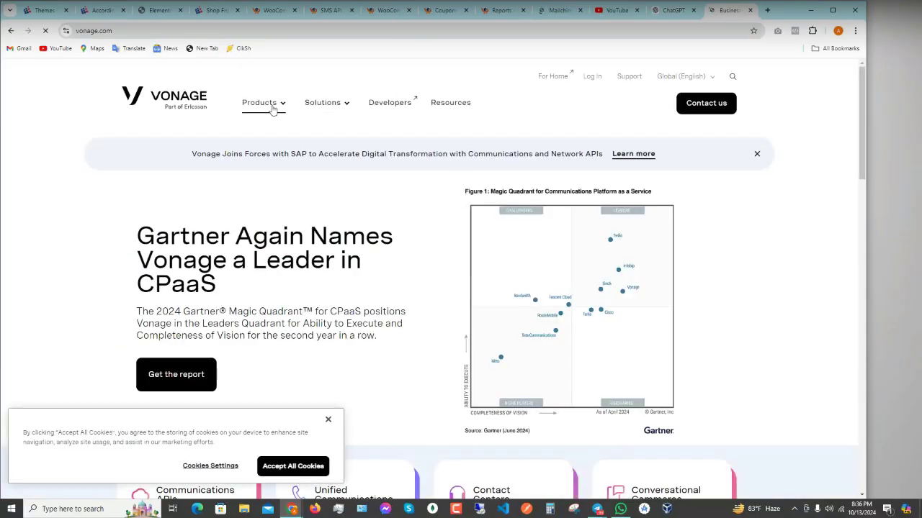
# - Accept Vonage's cookies and open the SMS API product page from Products
pyautogui.click(293, 466)
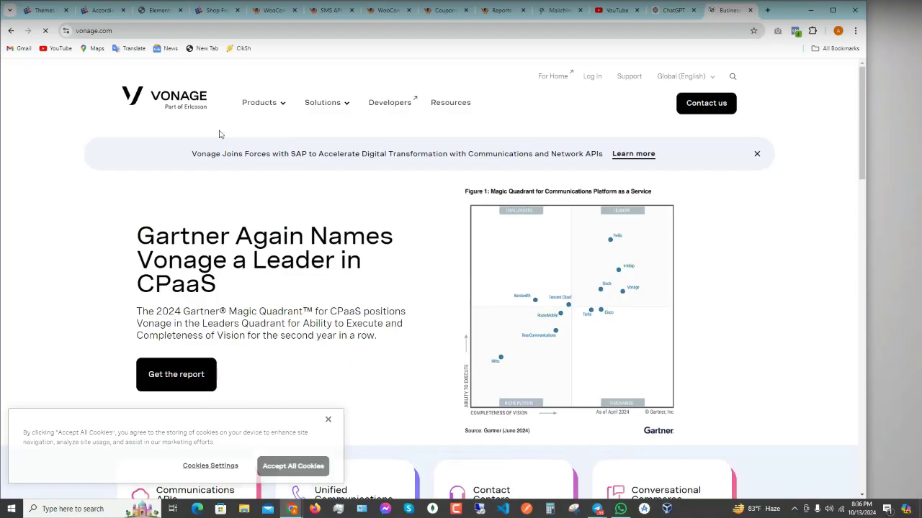
pyautogui.click(285, 105)
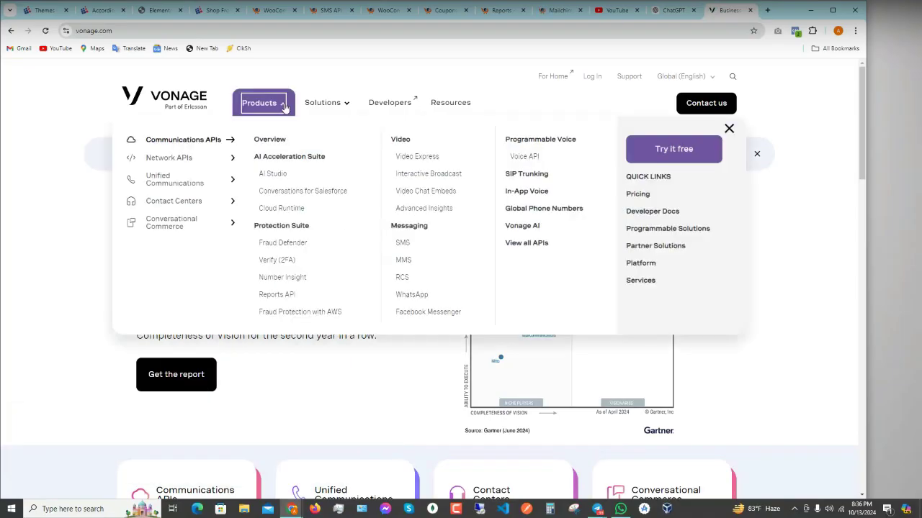
pyautogui.click(401, 246)
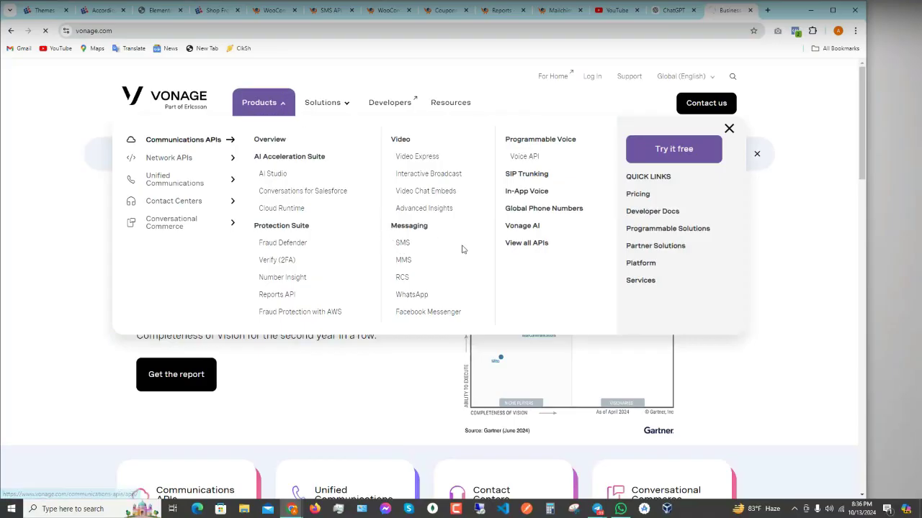
# - Read through the Vonage SMS API page, then switch to the ChatGPT conversation
pyautogui.scroll(-10, 261, 360)
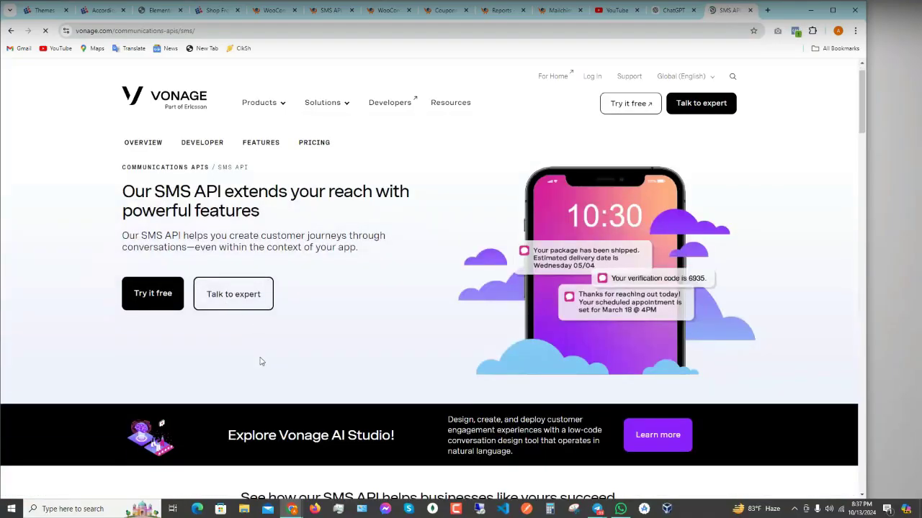
pyautogui.scroll(-3, 261, 360)
pyautogui.scroll(2, 468, 209)
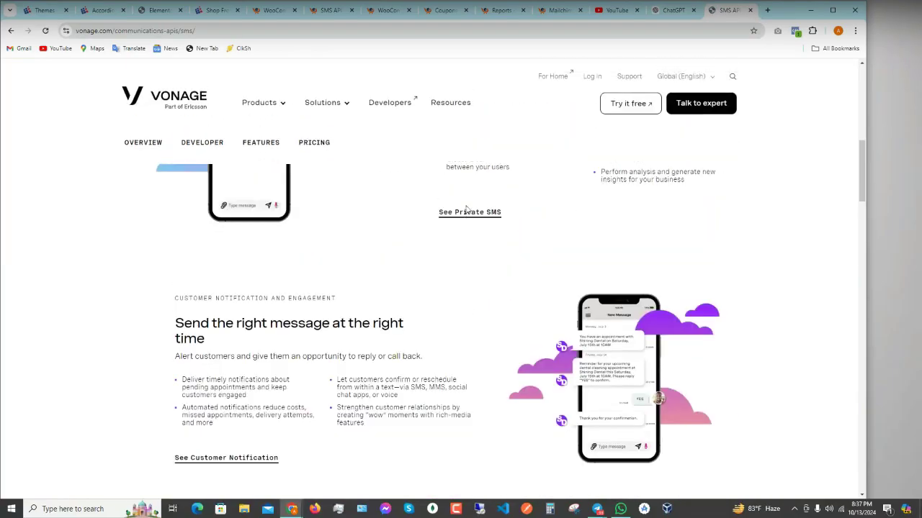
pyautogui.scroll(3, 468, 266)
pyautogui.scroll(-3, 469, 273)
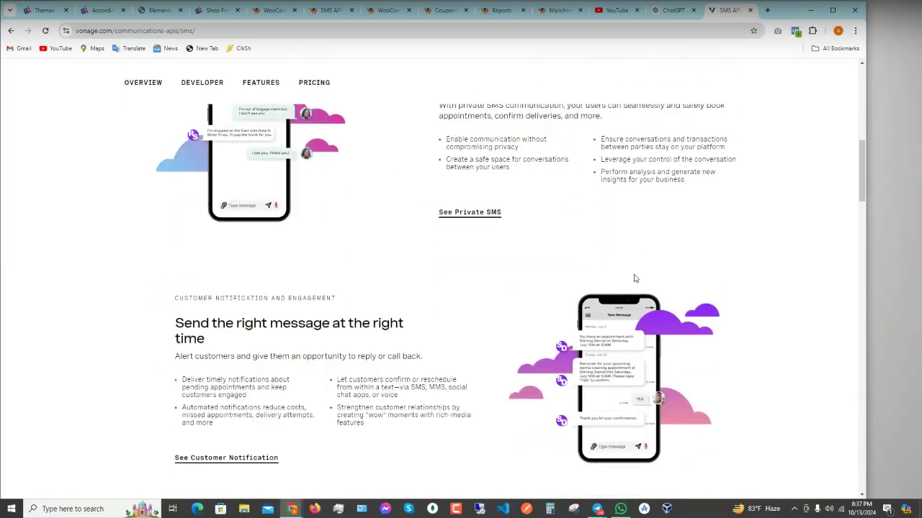
pyautogui.scroll(-5, 592, 284)
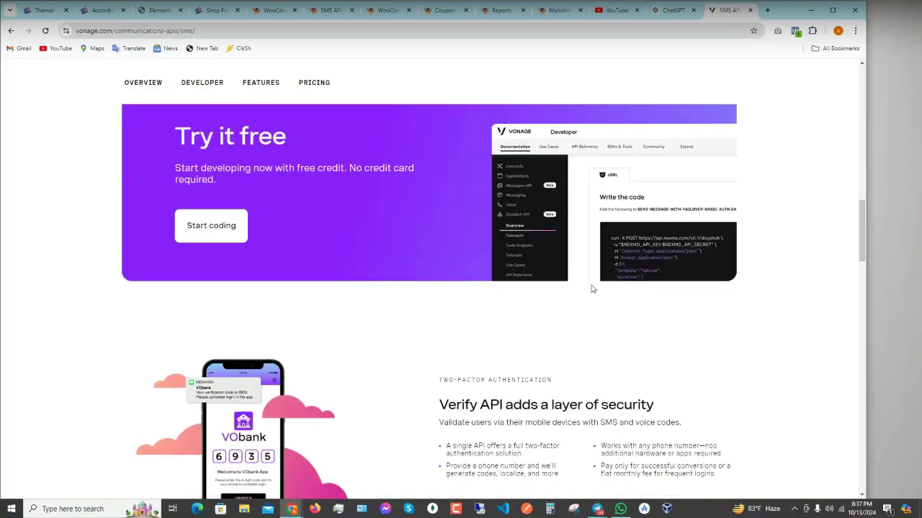
pyautogui.scroll(3, 591, 288)
pyautogui.scroll(8, 592, 288)
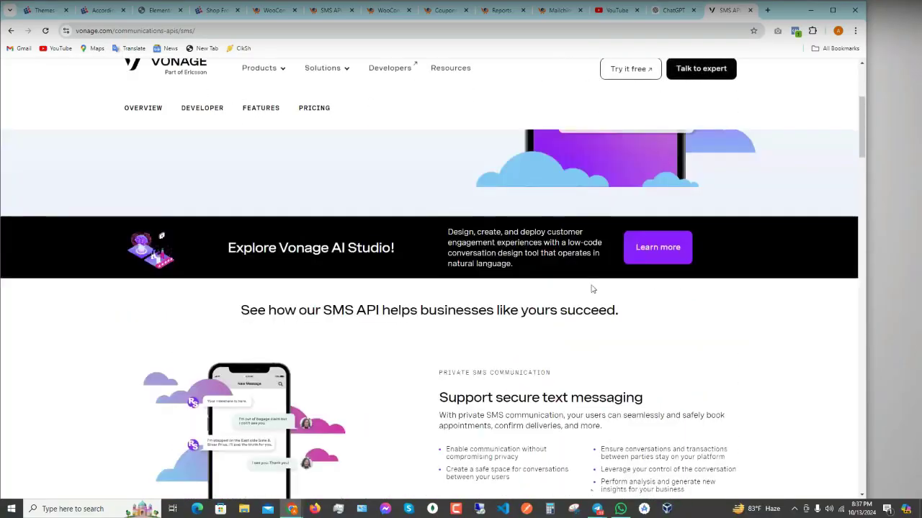
pyautogui.scroll(-1, 594, 280)
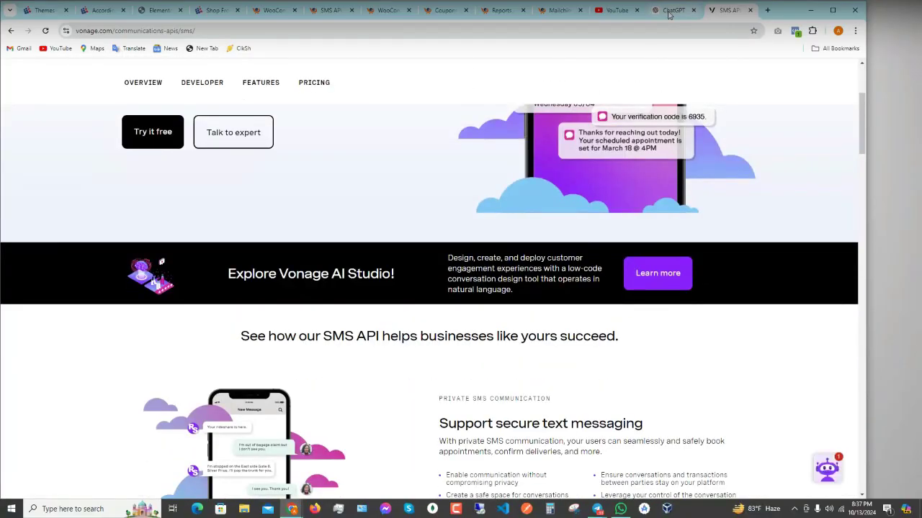
pyautogui.click(668, 12)
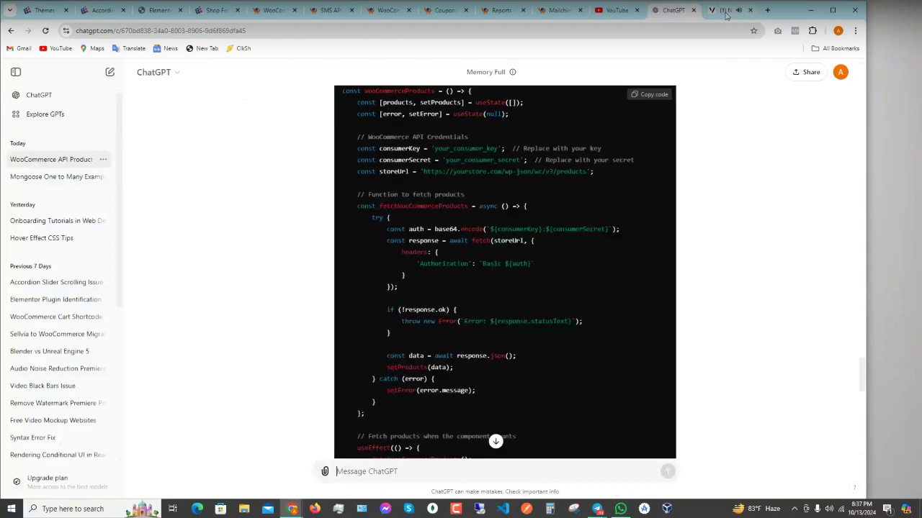
# - Compare Vonage's SMS API page against the WordPress SMS API settings, ending atop the Vonage page
pyautogui.click(726, 13)
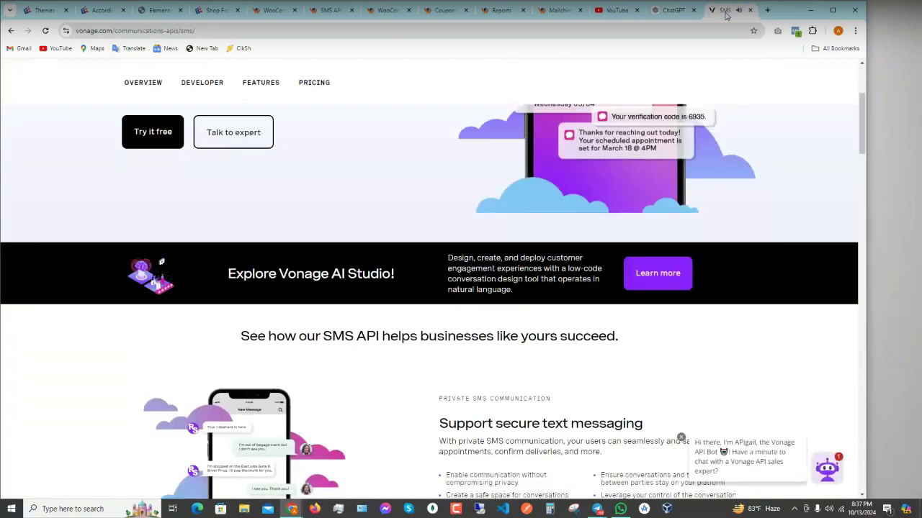
pyautogui.click(330, 12)
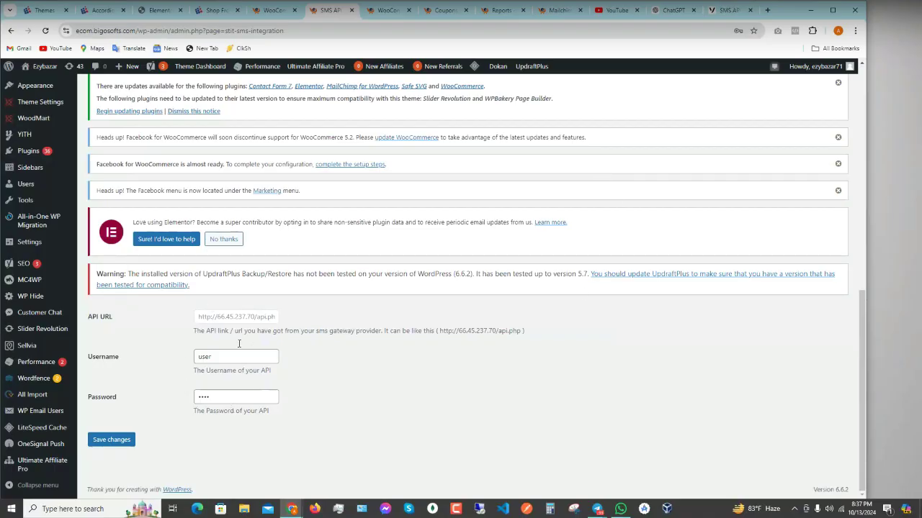
pyautogui.click(726, 11)
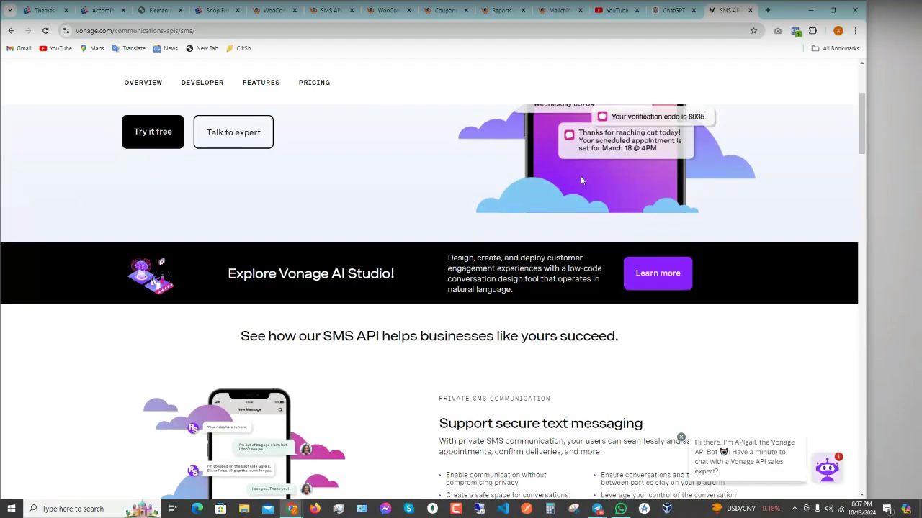
pyautogui.scroll(3, 606, 186)
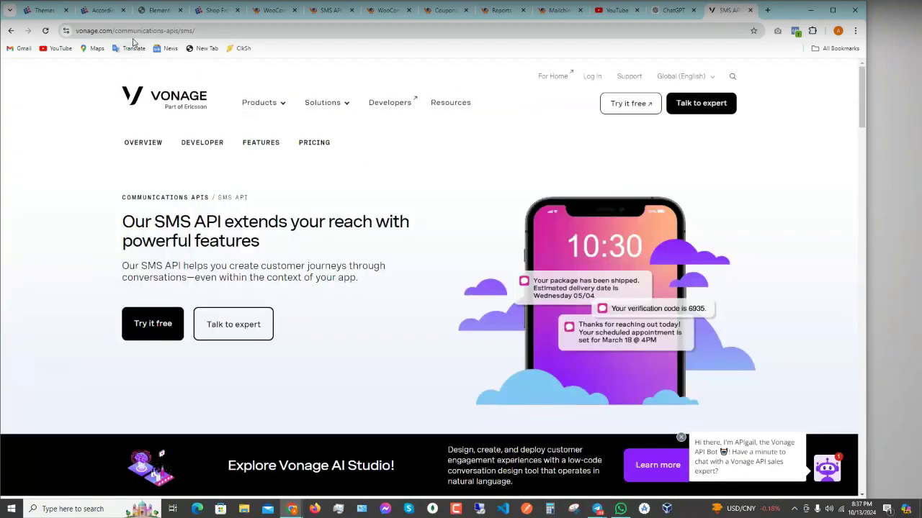
# - Search Google for 'twilio voice pricing', view Twilio's pricing page, then return to the results
pyautogui.click(129, 31)
pyautogui.write('t')
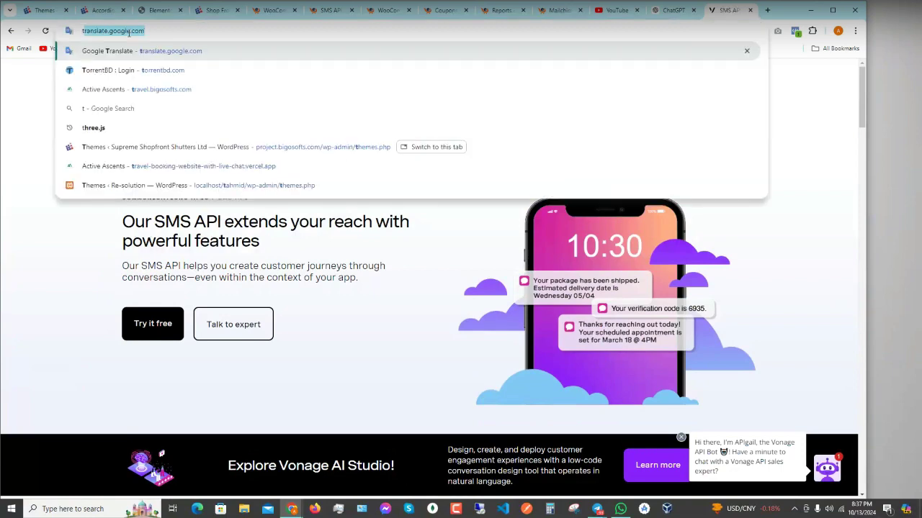
pyautogui.write('w')
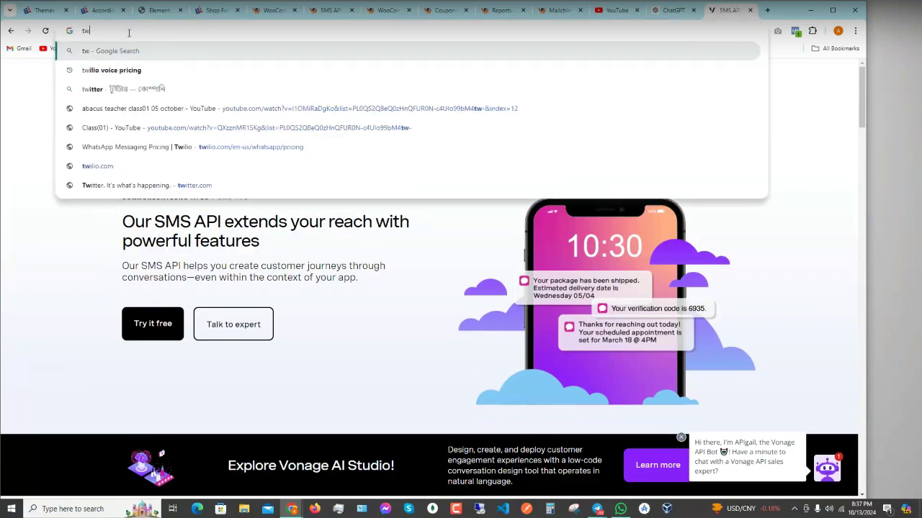
pyautogui.press('Down')
pyautogui.press('Return')
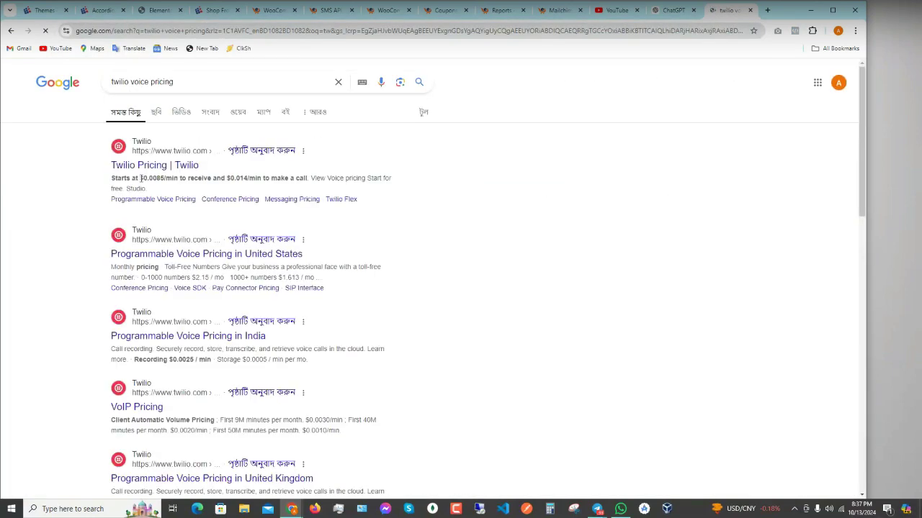
pyautogui.click(151, 165)
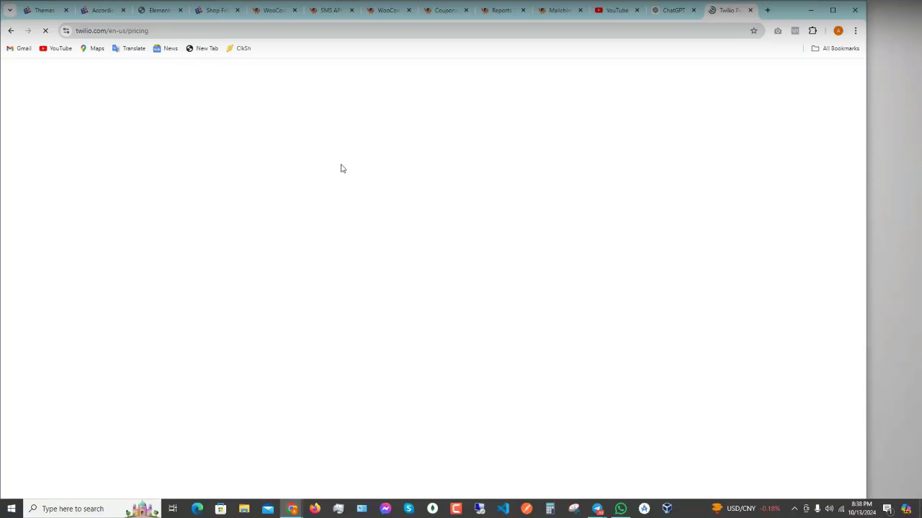
pyautogui.click(12, 32)
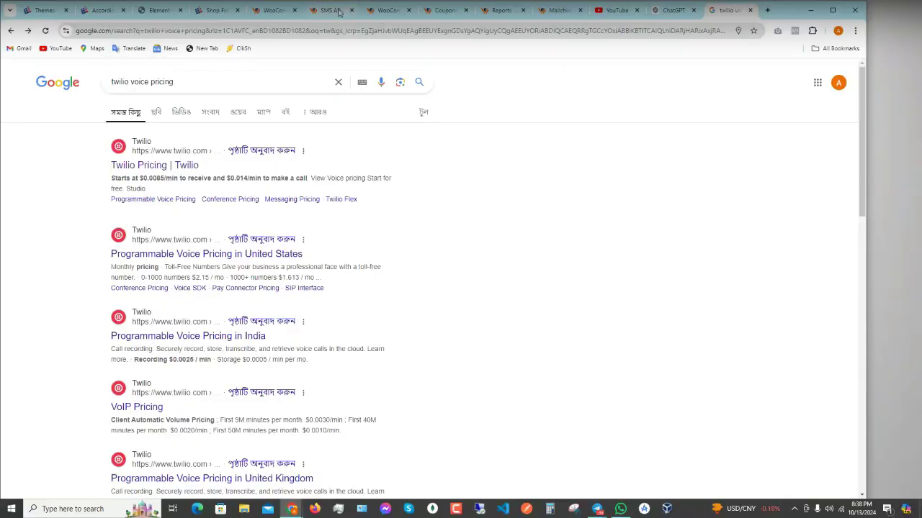
# - Glance at the SMS API Integration settings, then return to WooCommerce Checkout Wizard settings
pyautogui.click(331, 10)
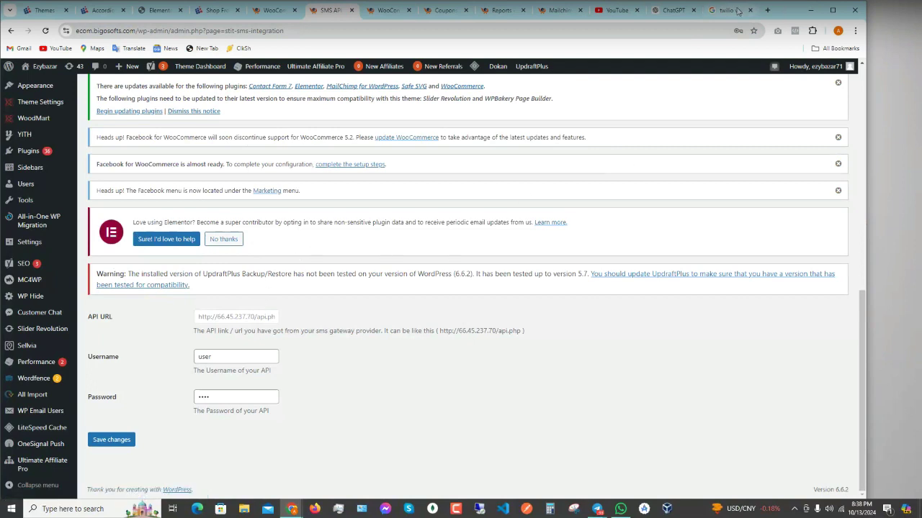
pyautogui.moveTo(729, 10)
pyautogui.scroll(1, 190, 292)
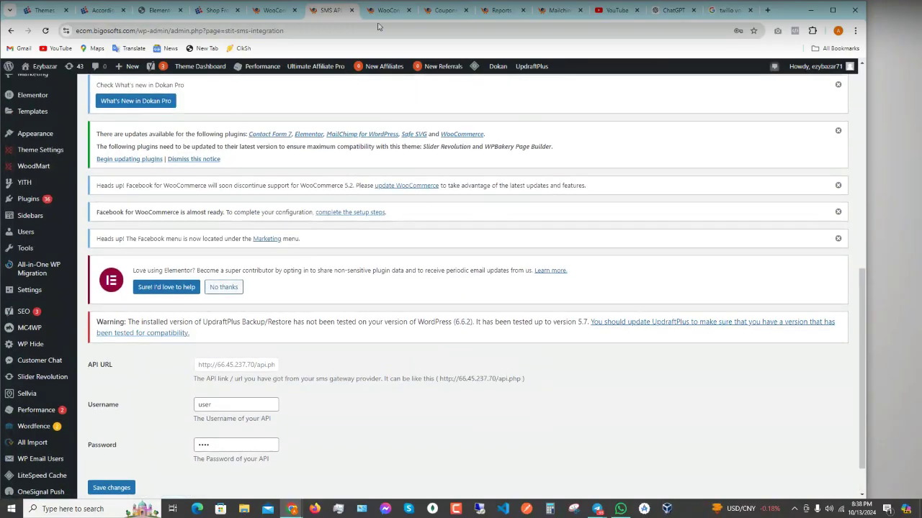
pyautogui.click(384, 10)
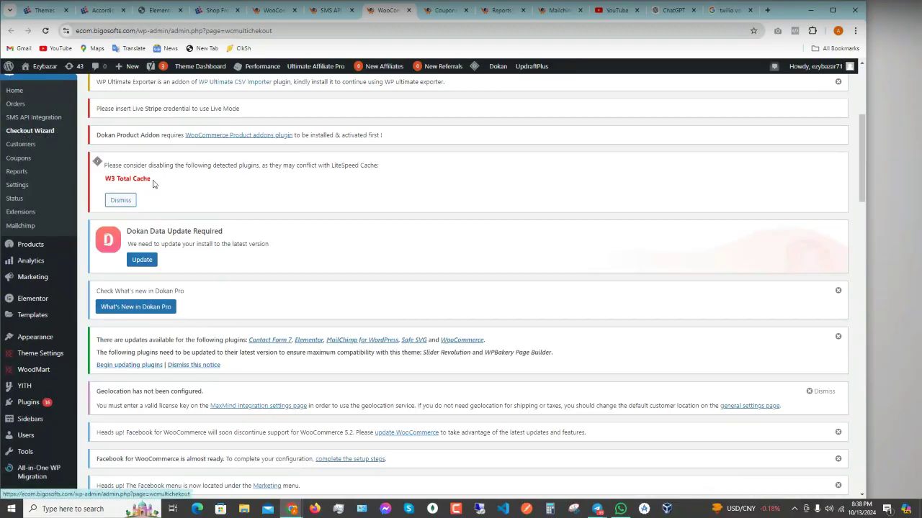
# - Check the Wizard Type options but leave it set to Elegant
pyautogui.scroll(-8, 258, 283)
pyautogui.scroll(2, 257, 283)
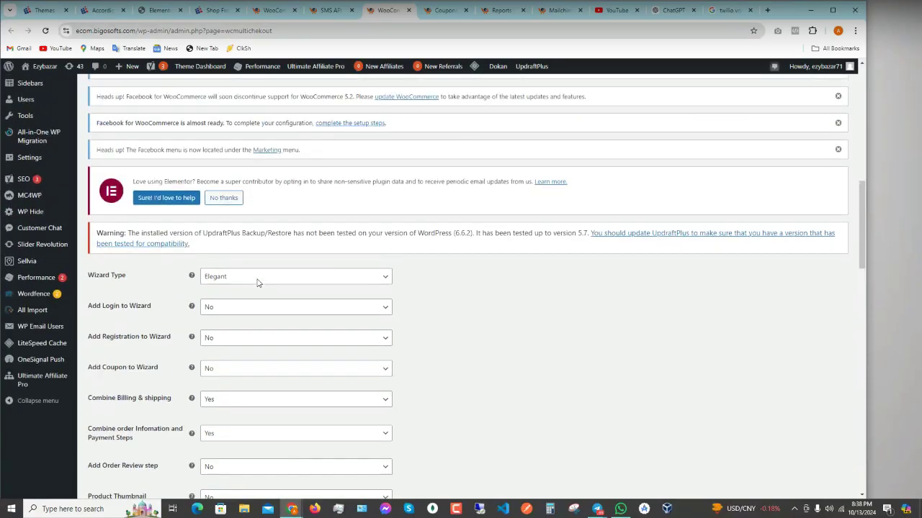
pyautogui.click(242, 277)
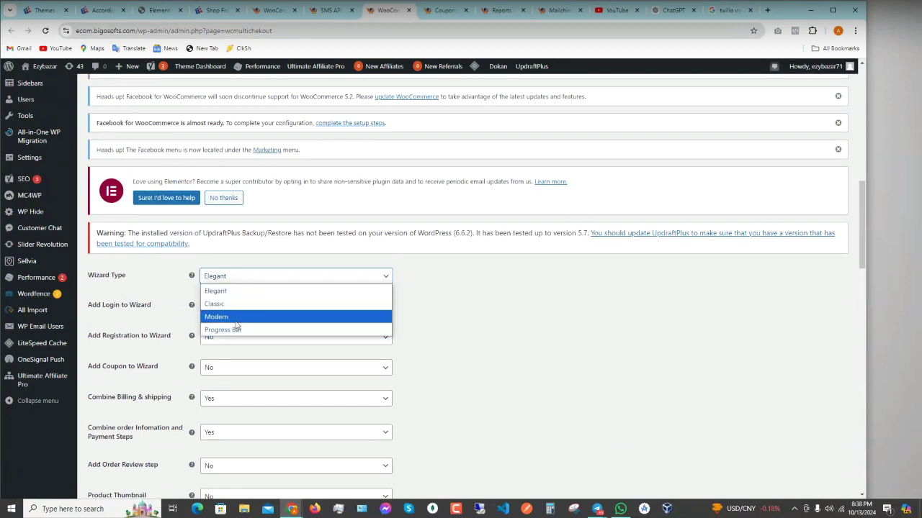
pyautogui.click(241, 290)
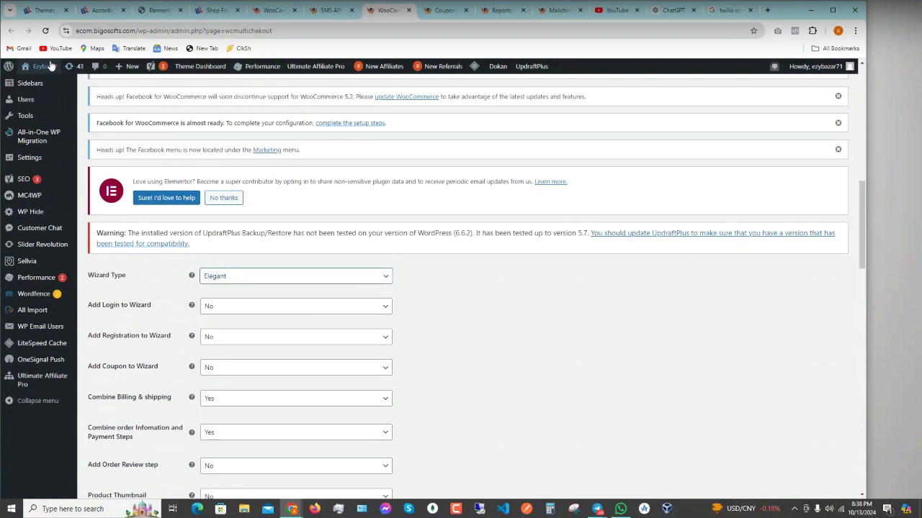
# - Open the store's shop page in a new tab from the admin bar's site menu
pyautogui.moveTo(46, 66)
pyautogui.rightClick(34, 84)
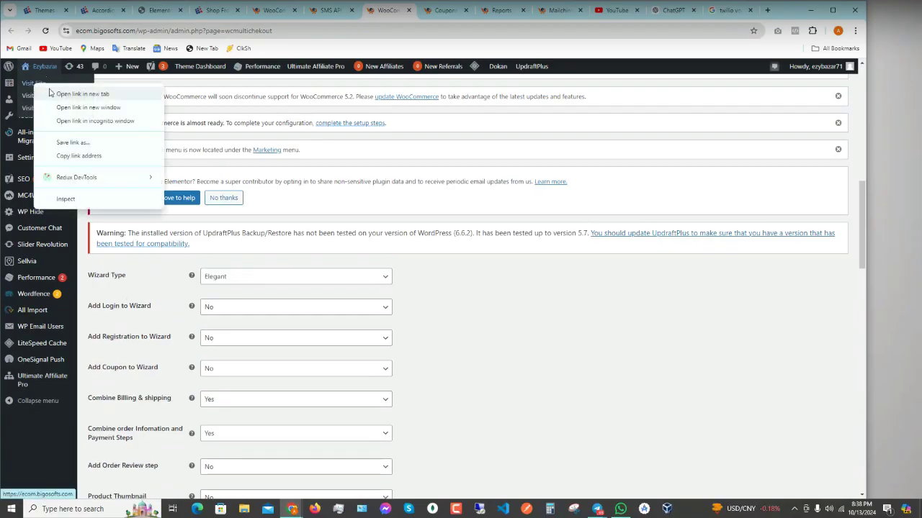
pyautogui.rightClick(42, 100)
pyautogui.click(44, 106)
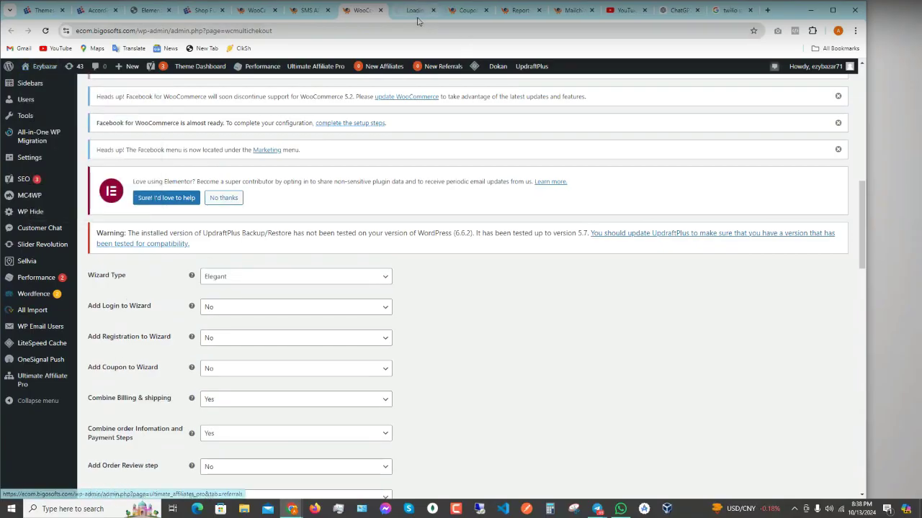
# - Browse the Ezybazar Shop page and open Rhinestone Backseat Handbag Holder in a new tab
pyautogui.click(405, 13)
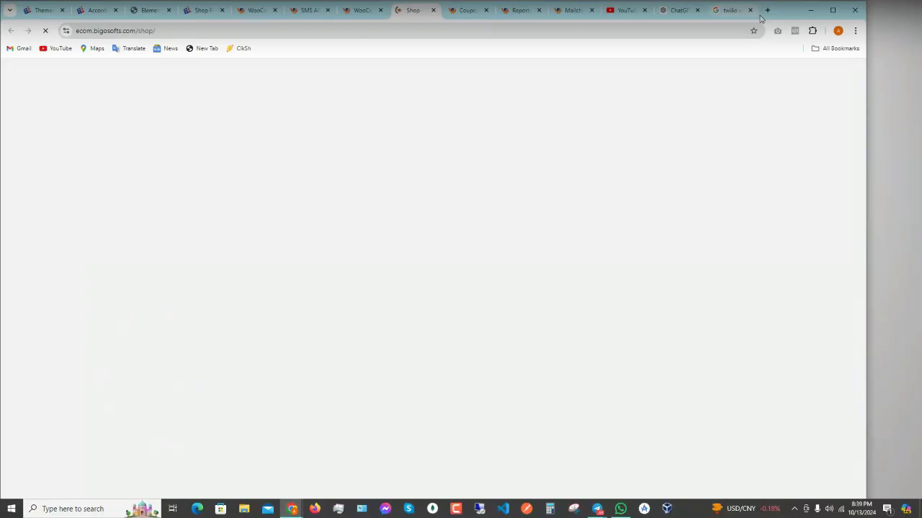
pyautogui.scroll(-10, 394, 173)
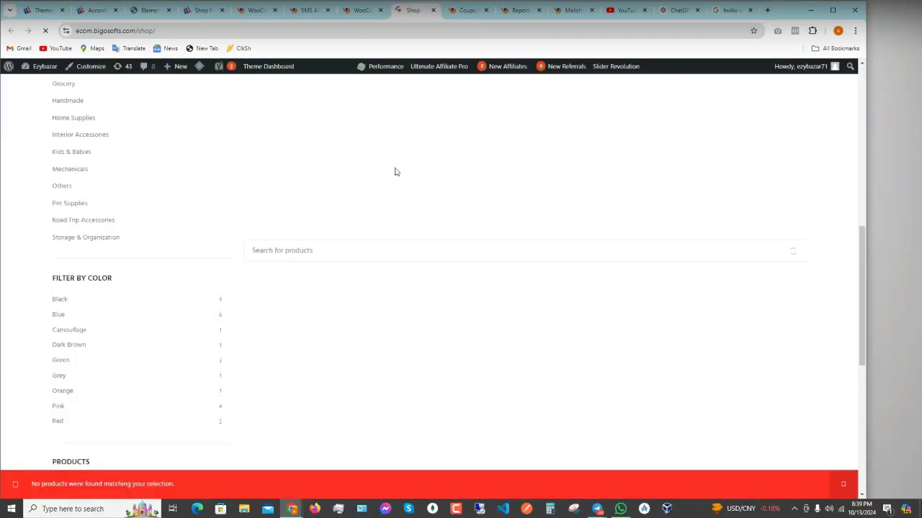
pyautogui.scroll(2, 375, 187)
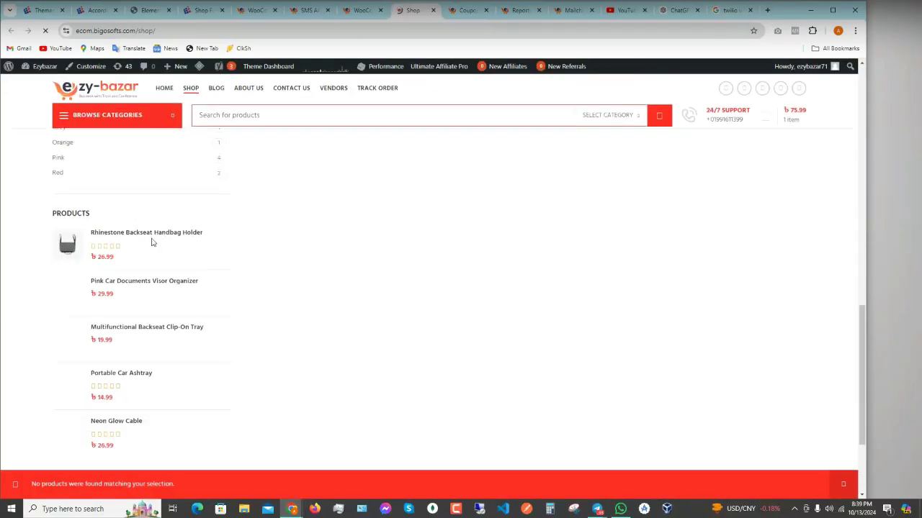
pyautogui.scroll(3, 261, 267)
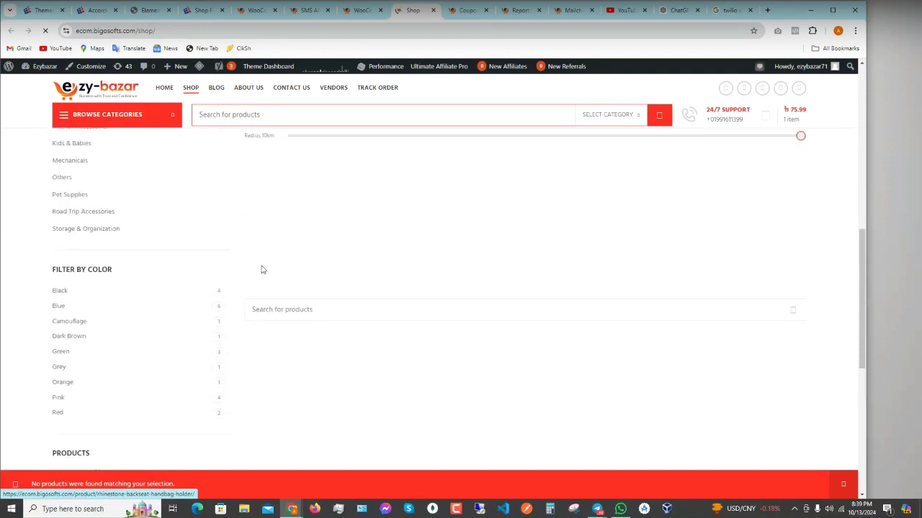
pyautogui.scroll(4, 350, 322)
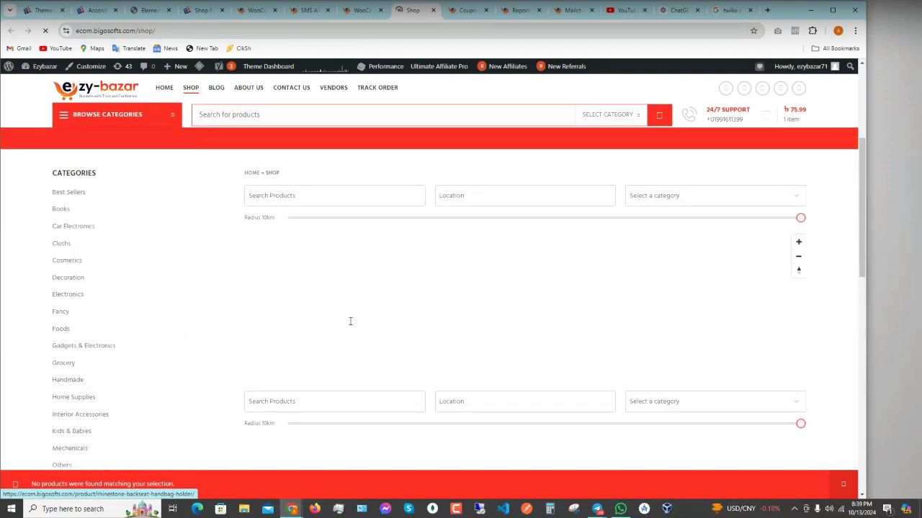
pyautogui.scroll(-6, 267, 358)
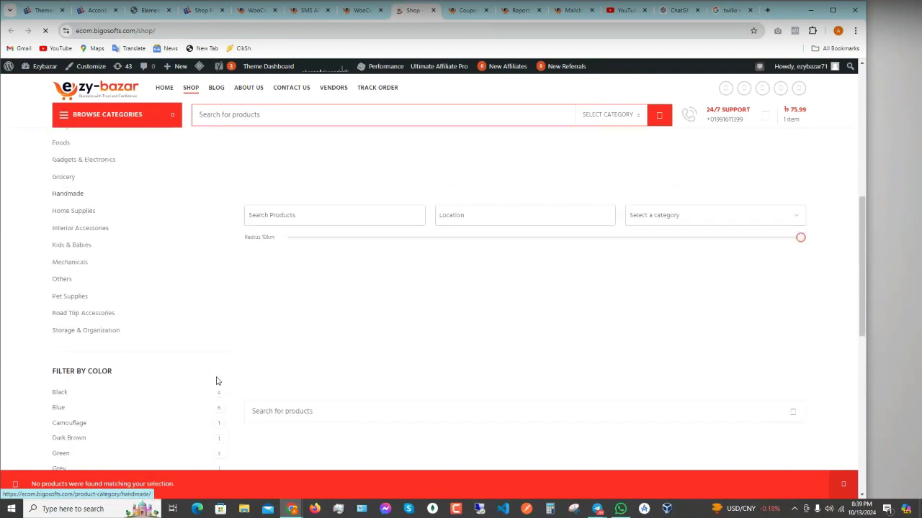
pyautogui.scroll(-1, 119, 338)
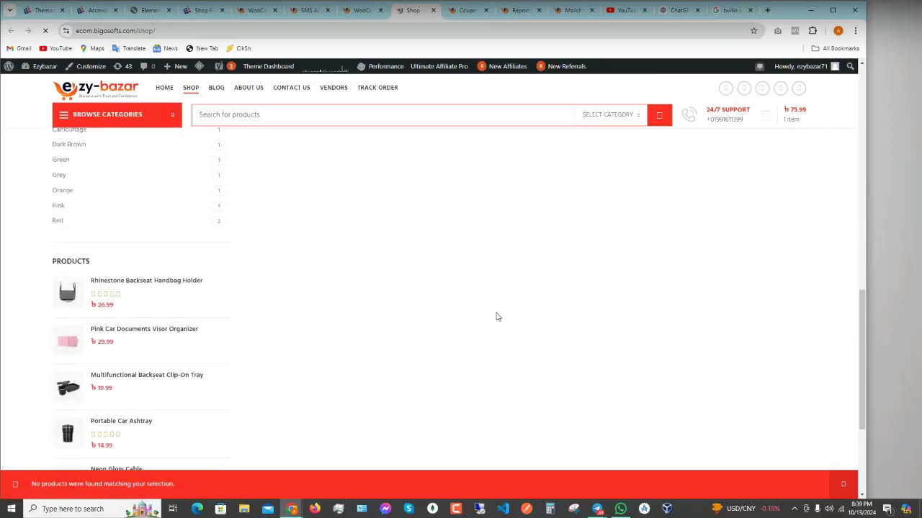
pyautogui.scroll(10, 496, 317)
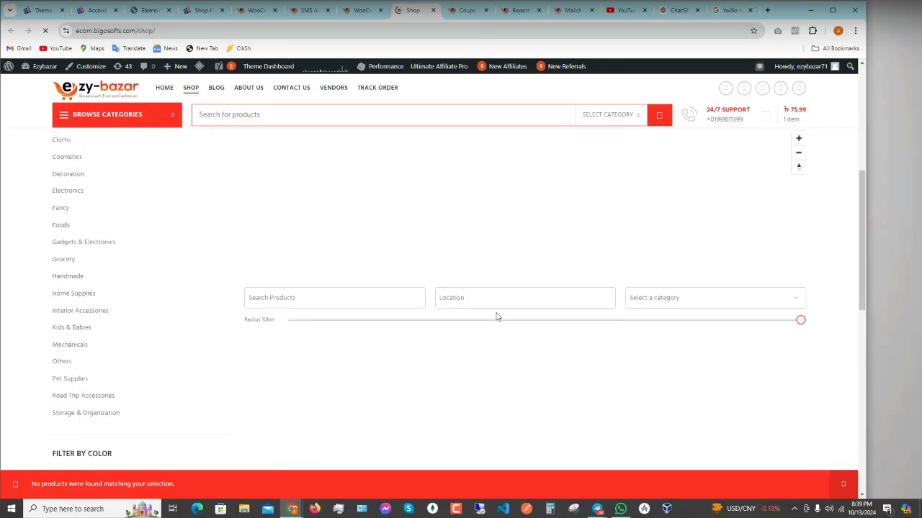
pyautogui.scroll(-10, 496, 316)
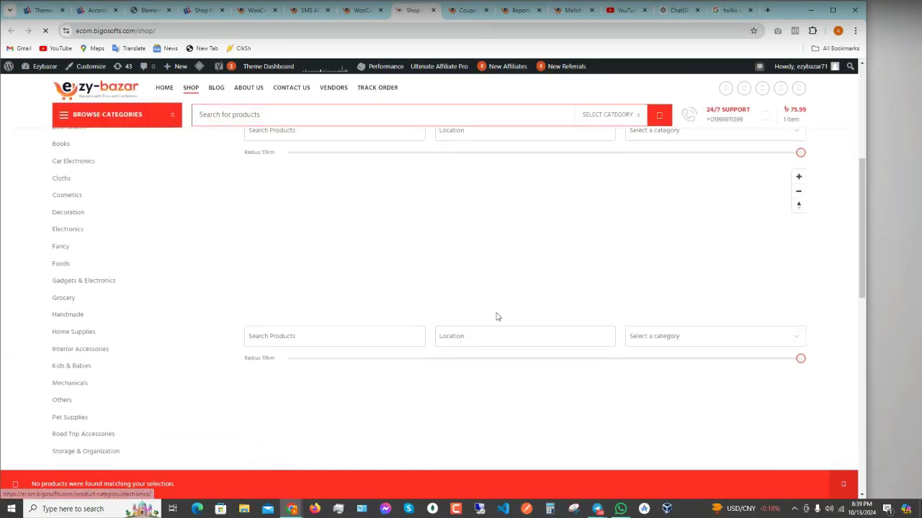
pyautogui.scroll(-3, 496, 317)
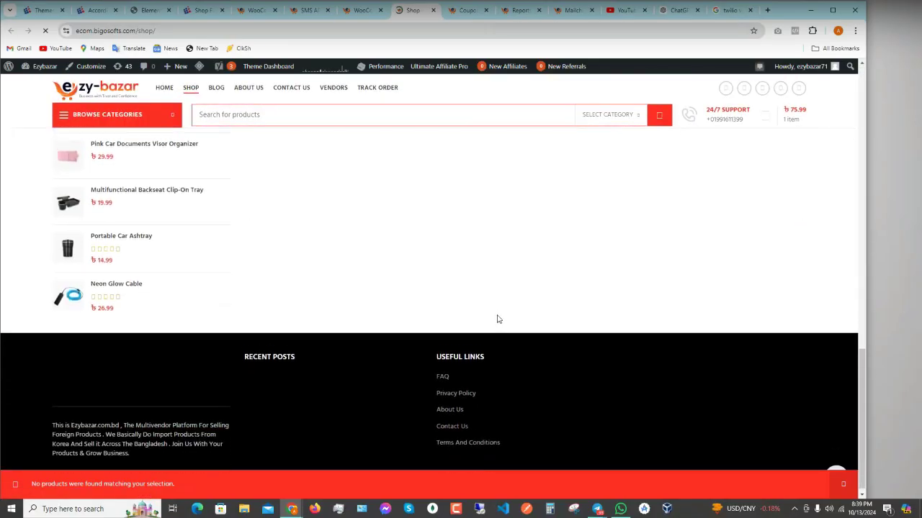
pyautogui.scroll(10, 497, 319)
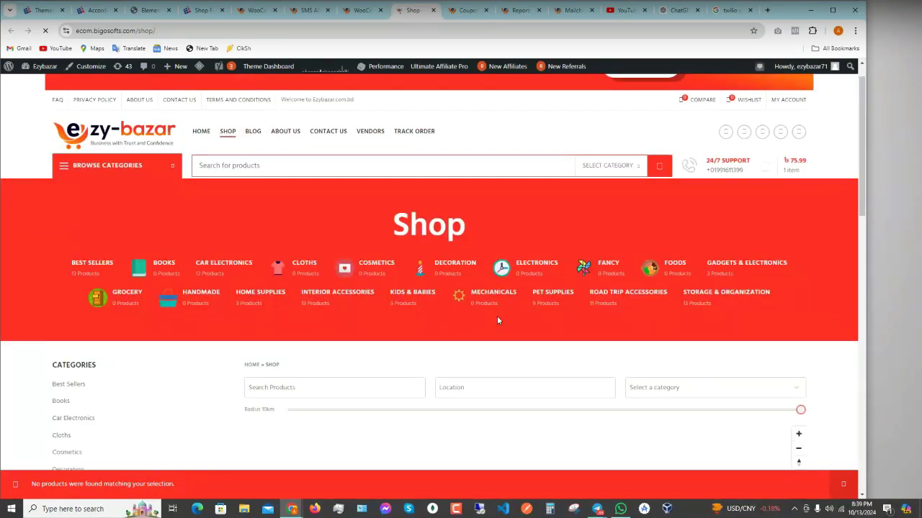
pyautogui.scroll(-1, 231, 321)
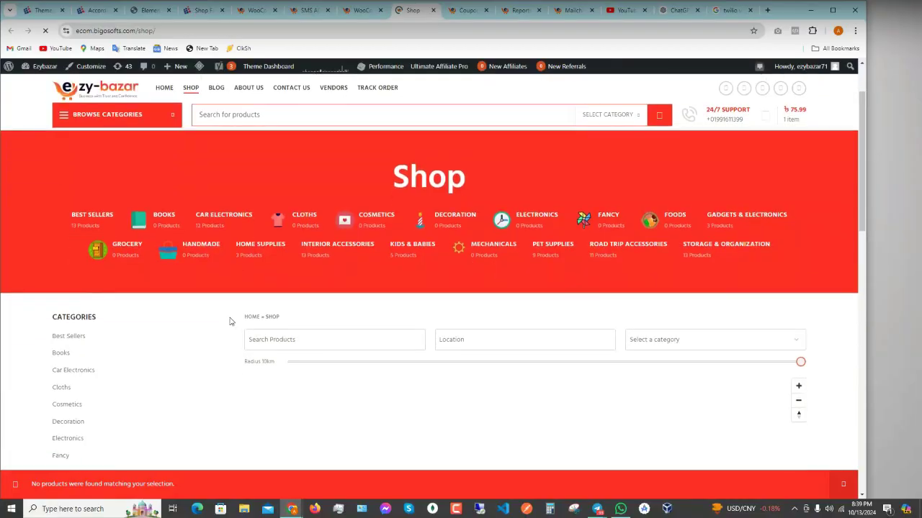
pyautogui.scroll(-6, 230, 321)
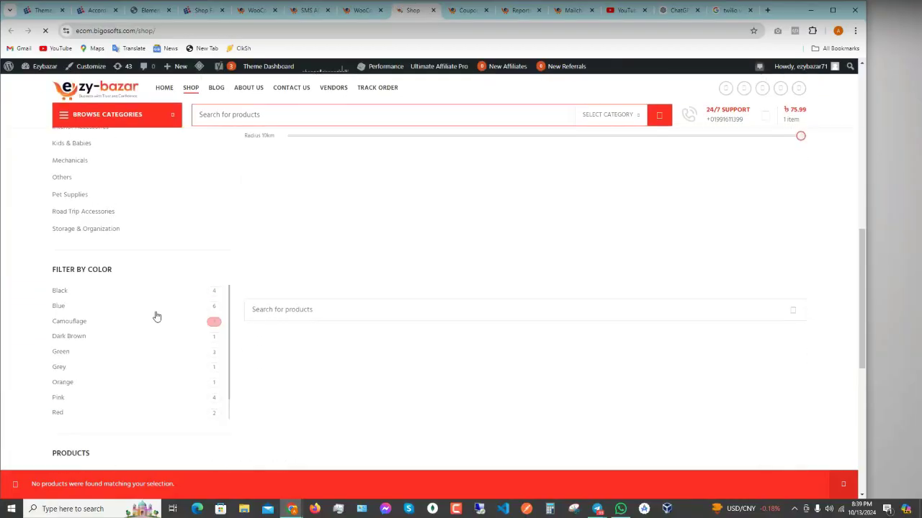
pyautogui.scroll(-3, 214, 360)
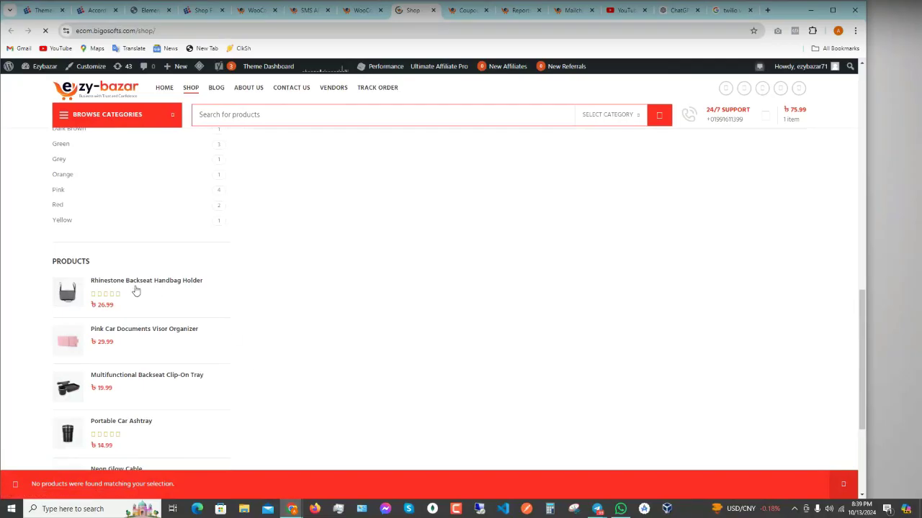
pyautogui.click(181, 289)
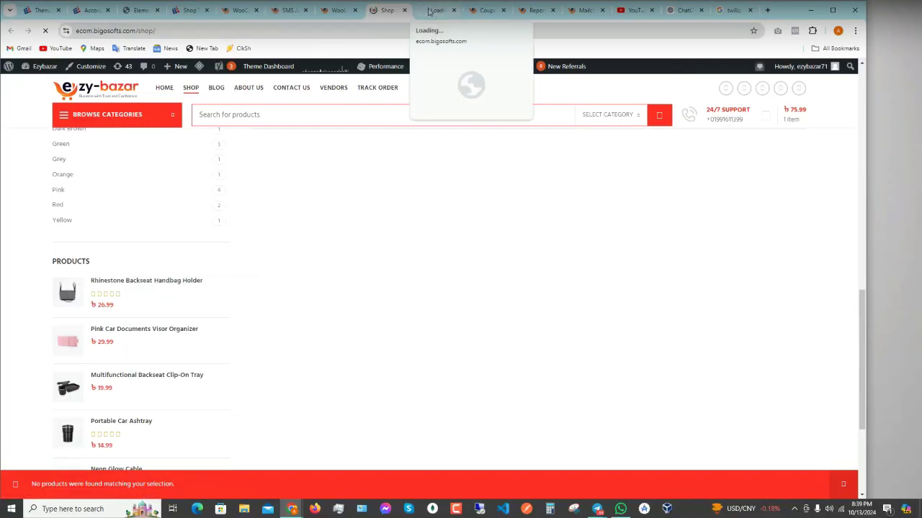
pyautogui.click(432, 10)
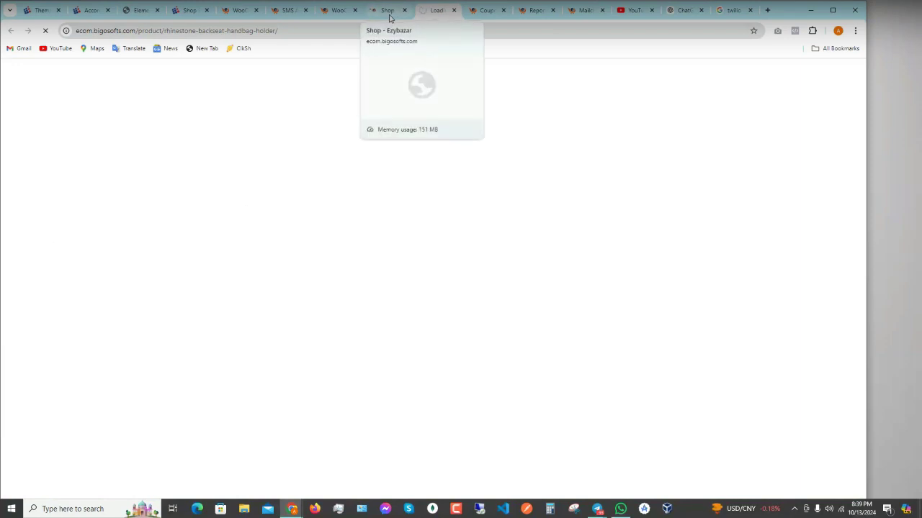
# - Add the Rhinestone Backseat Handbag Holder to the cart from its product page
pyautogui.click(388, 18)
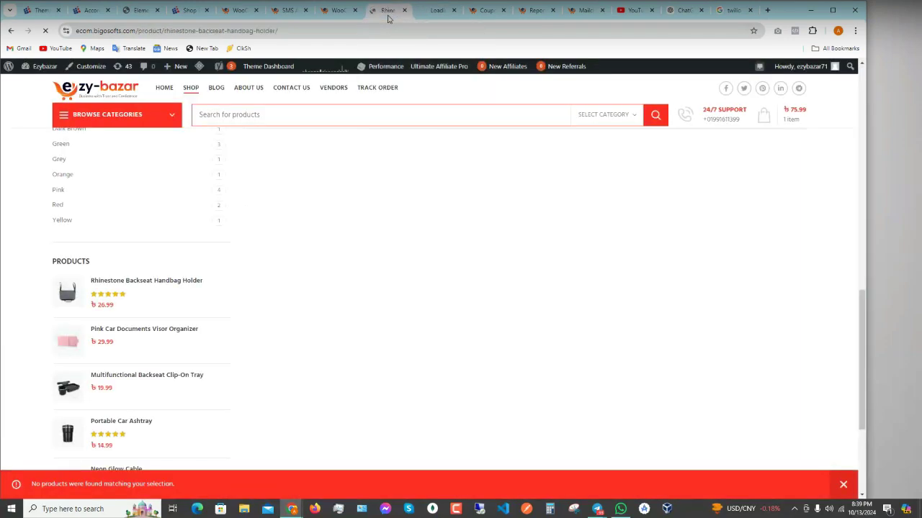
pyautogui.click(429, 13)
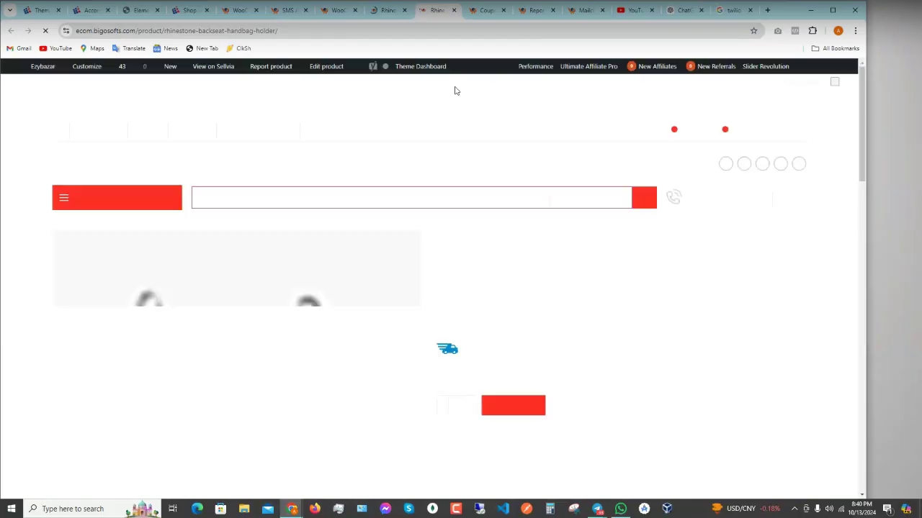
pyautogui.scroll(-3, 555, 283)
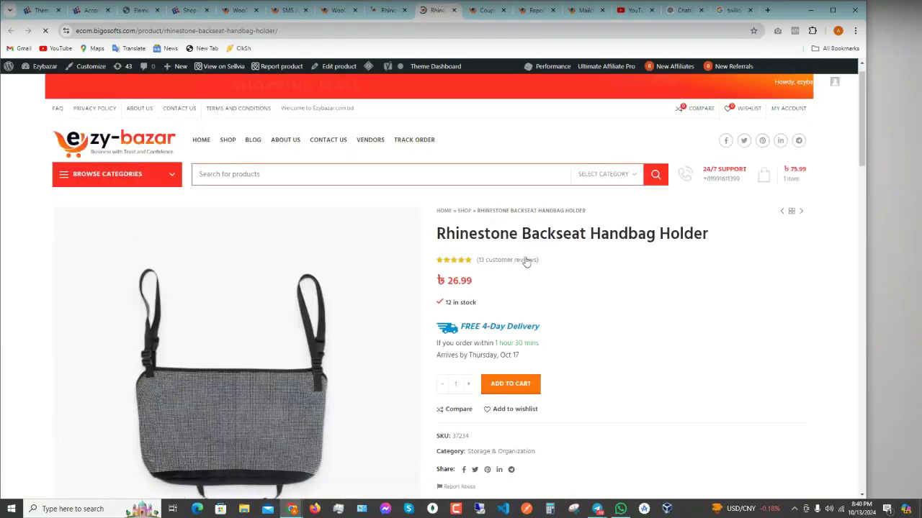
pyautogui.click(509, 264)
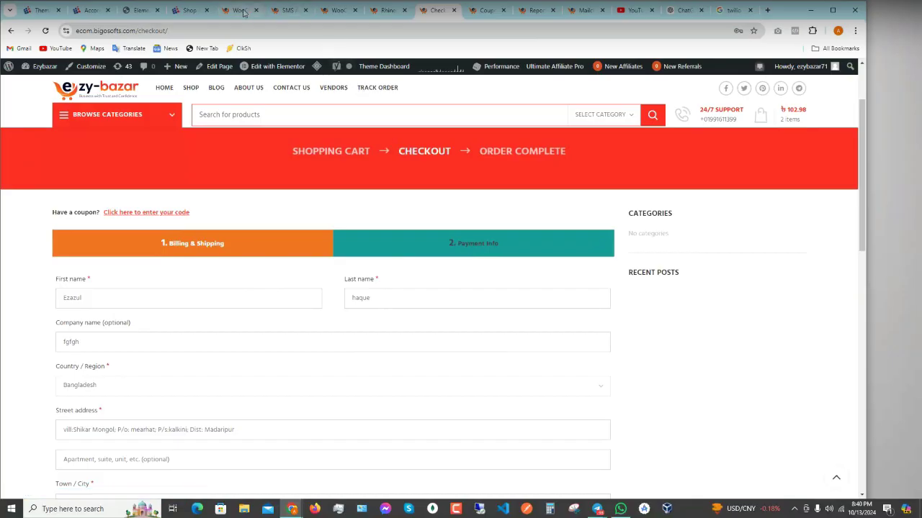
# - Set the checkout Wizard Type to Progress Bar and save the wizard settings
pyautogui.click(336, 10)
pyautogui.scroll(-5, 278, 273)
pyautogui.click(273, 275)
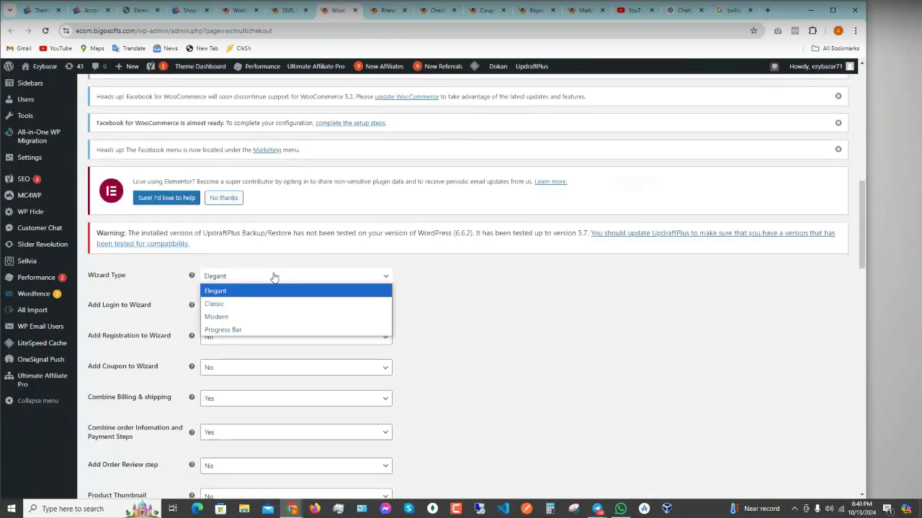
pyautogui.click(230, 330)
pyautogui.scroll(-15, 386, 309)
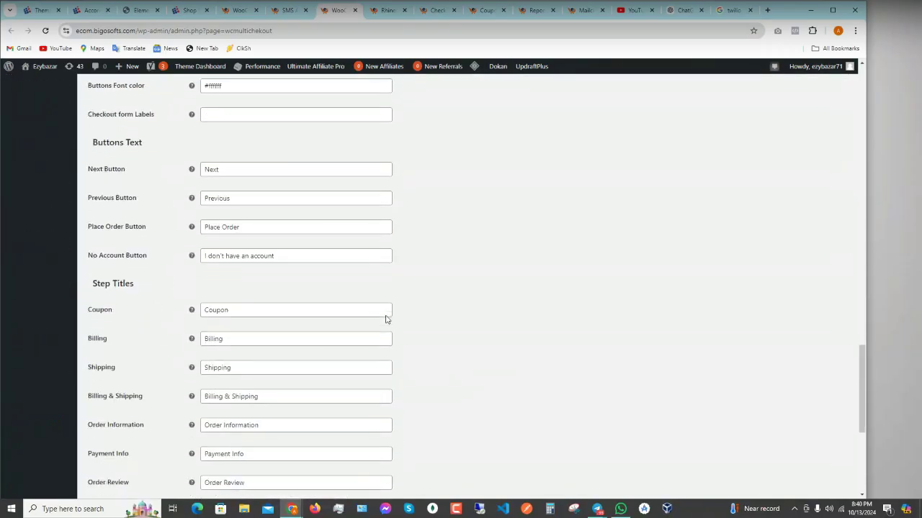
pyautogui.scroll(-1, 386, 317)
pyautogui.click(121, 449)
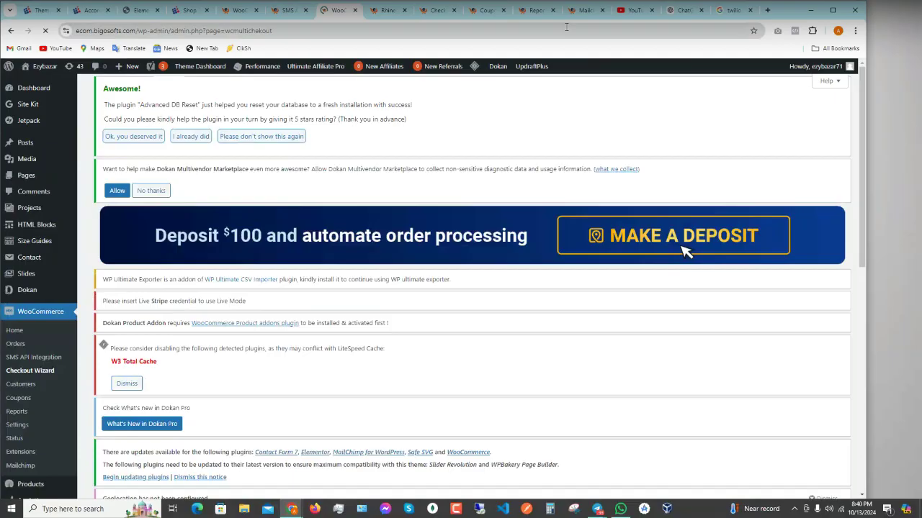
# - Check the checkout page for the progress-bar steps, then return to the MultiStep-Checkout settings
pyautogui.click(436, 10)
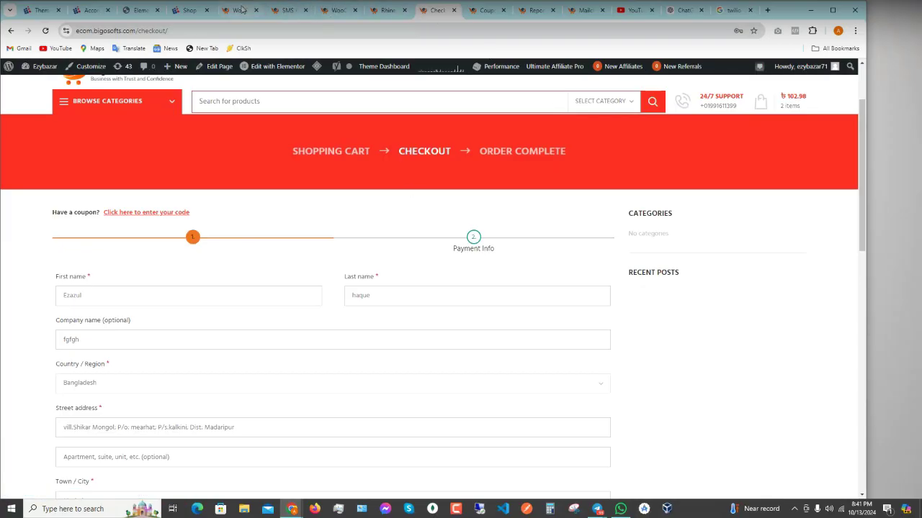
pyautogui.click(242, 8)
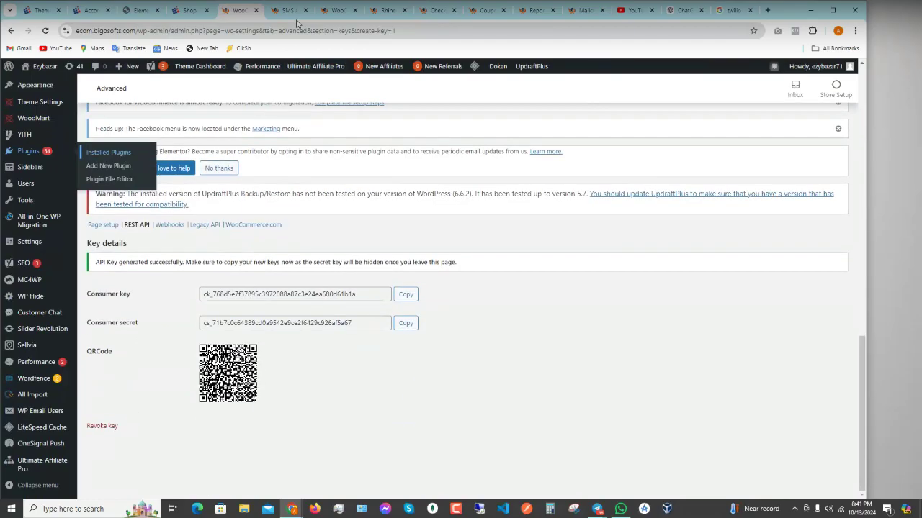
pyautogui.click(343, 9)
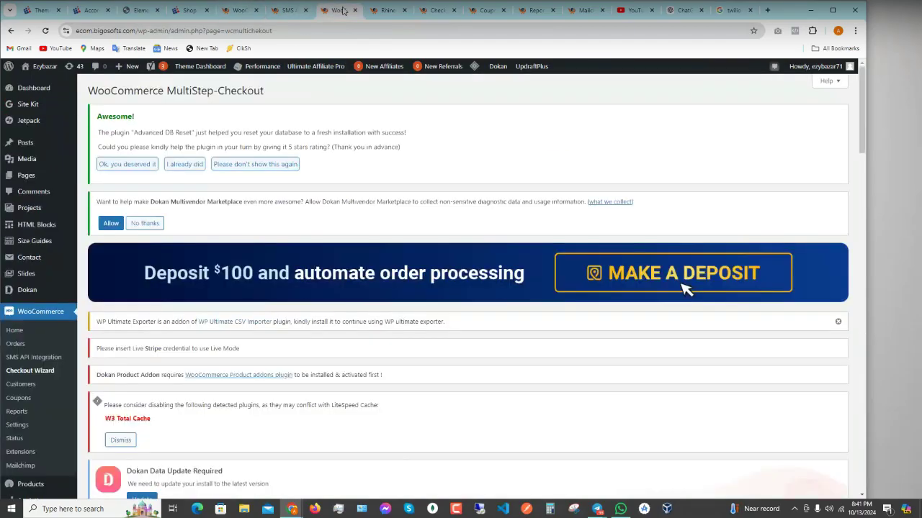
pyautogui.scroll(-10, 305, 295)
pyautogui.scroll(-3, 307, 306)
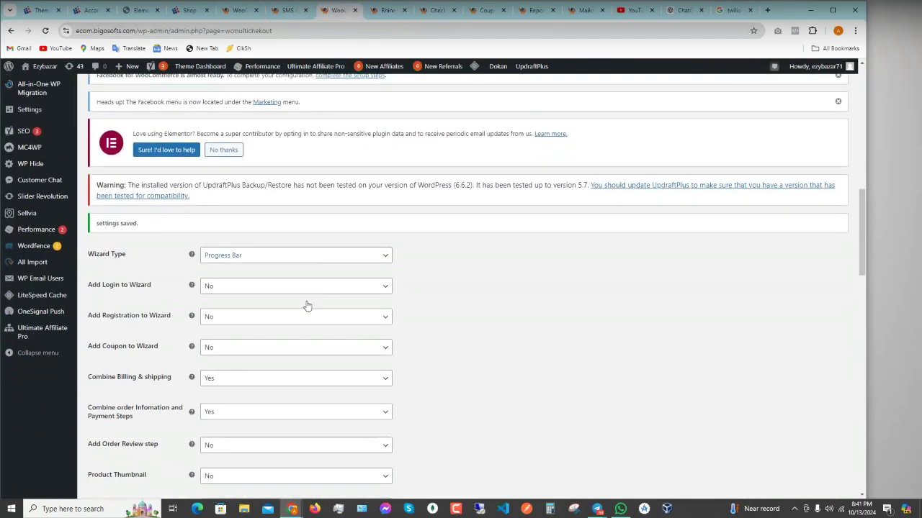
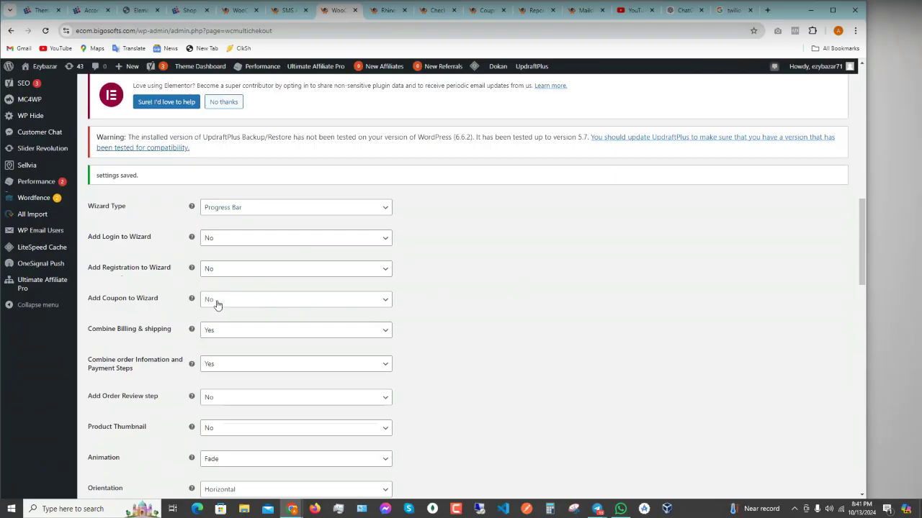
# - Scroll through the multi-step checkout settings and select the Next button label text
pyautogui.scroll(-2, 217, 303)
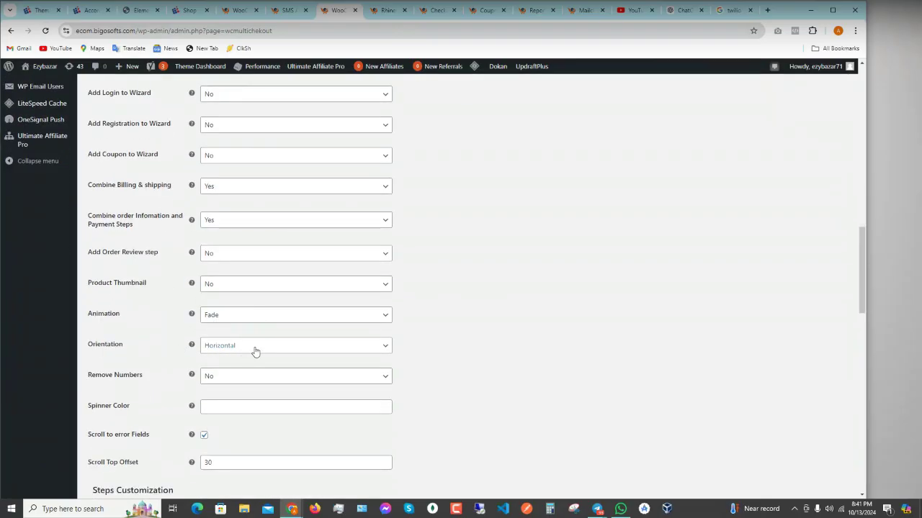
pyautogui.scroll(-2, 253, 352)
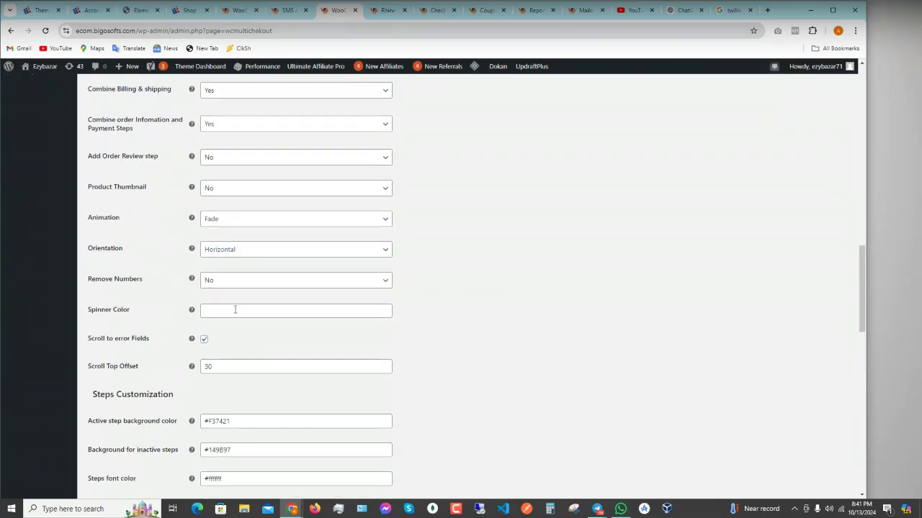
pyautogui.scroll(-6, 235, 310)
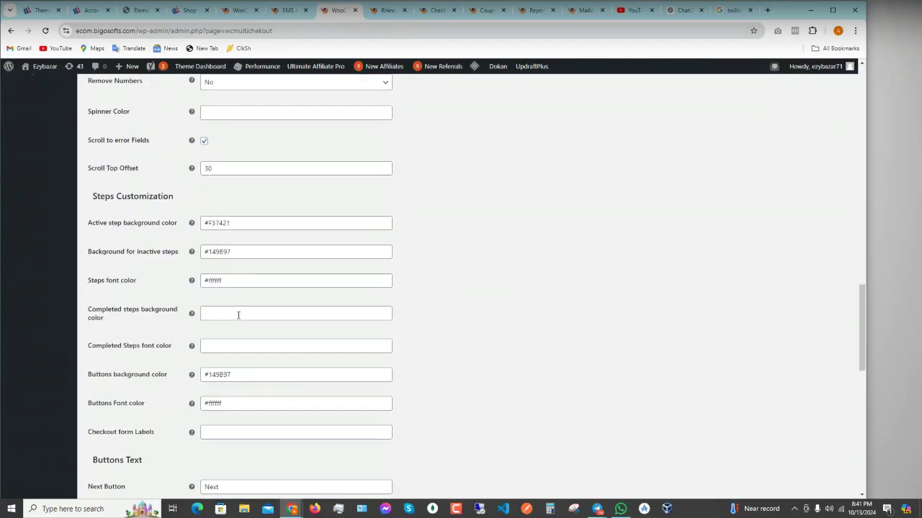
pyautogui.scroll(-3, 245, 371)
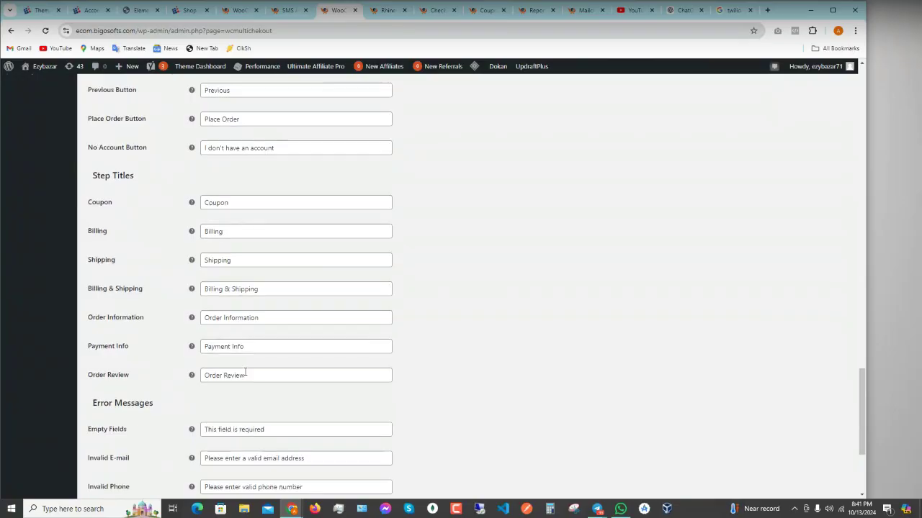
pyautogui.scroll(4, 245, 371)
pyautogui.scroll(2, 249, 220)
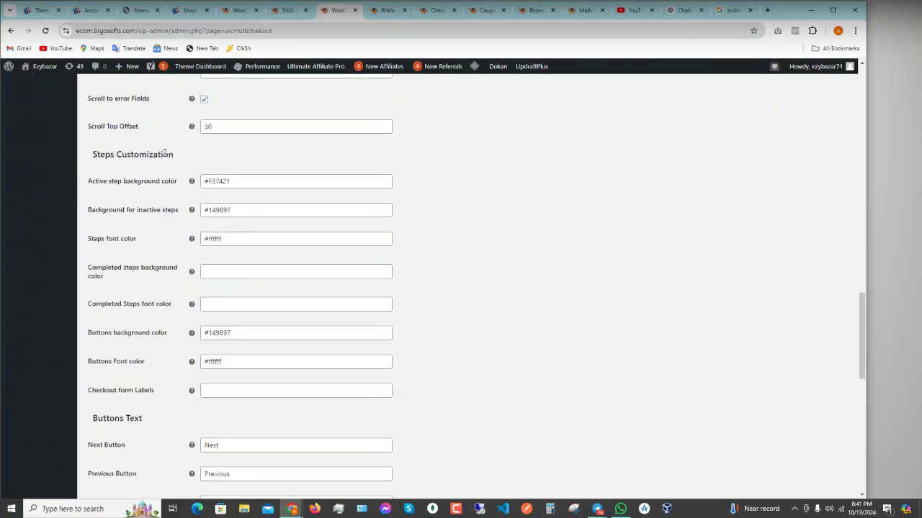
pyautogui.scroll(-1, 252, 273)
pyautogui.scroll(-2, 286, 360)
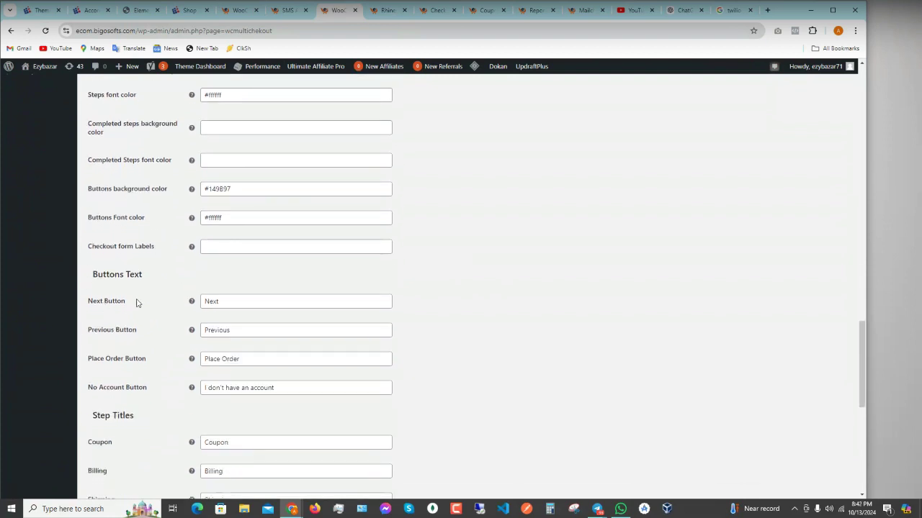
pyautogui.moveTo(224, 300); pyautogui.dragTo(190, 302)
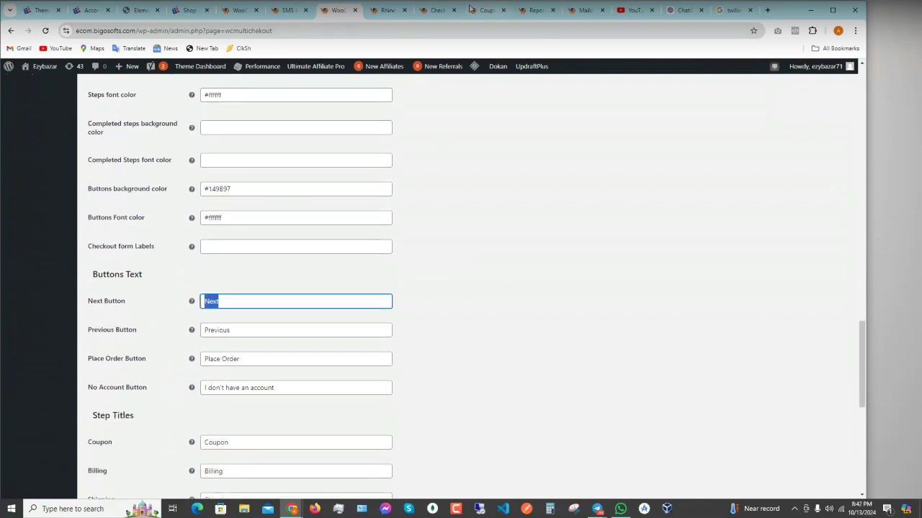
# - Glance at the storefront checkout page, then scroll back through the wizard settings
pyautogui.click(434, 10)
pyautogui.scroll(-10, 444, 292)
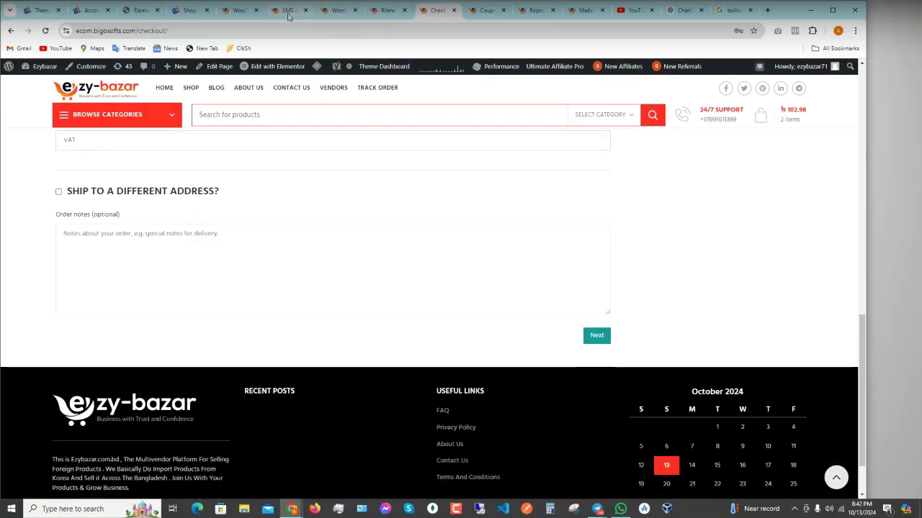
pyautogui.click(333, 10)
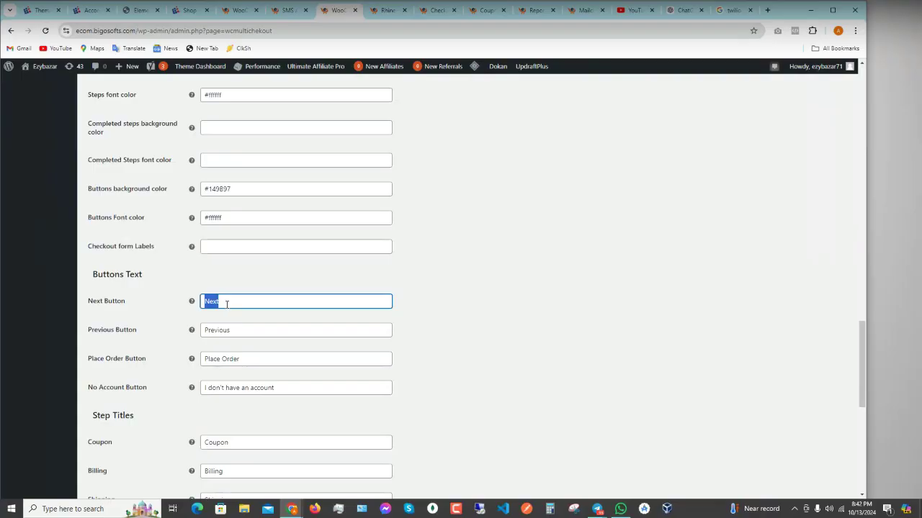
pyautogui.scroll(-2, 242, 330)
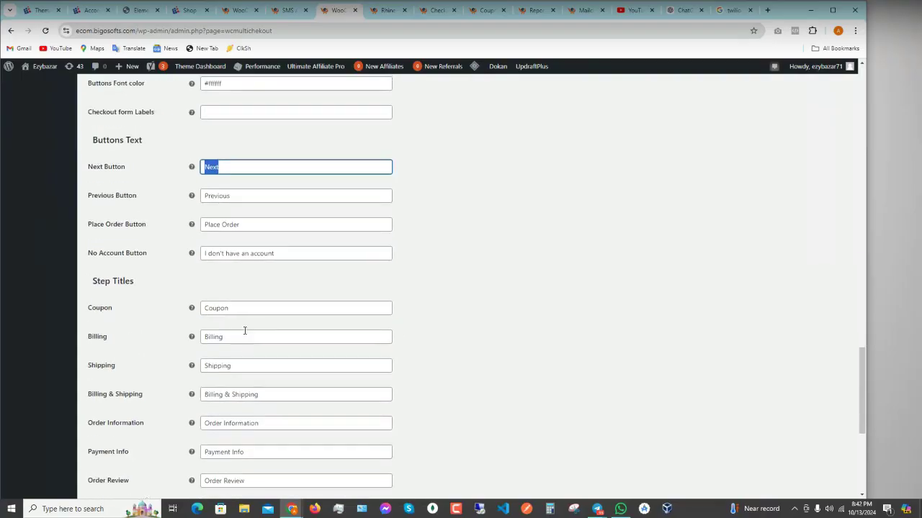
pyautogui.scroll(4, 245, 317)
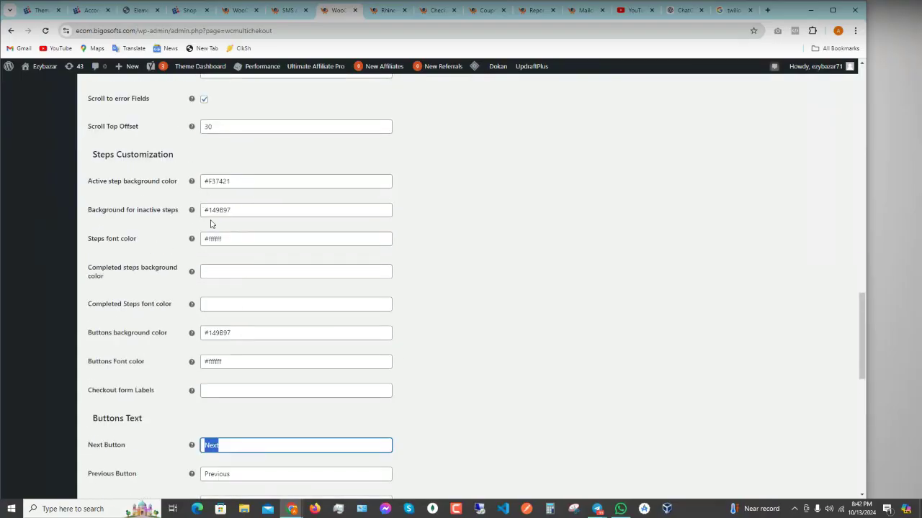
pyautogui.scroll(-6, 240, 325)
pyautogui.scroll(-2, 243, 323)
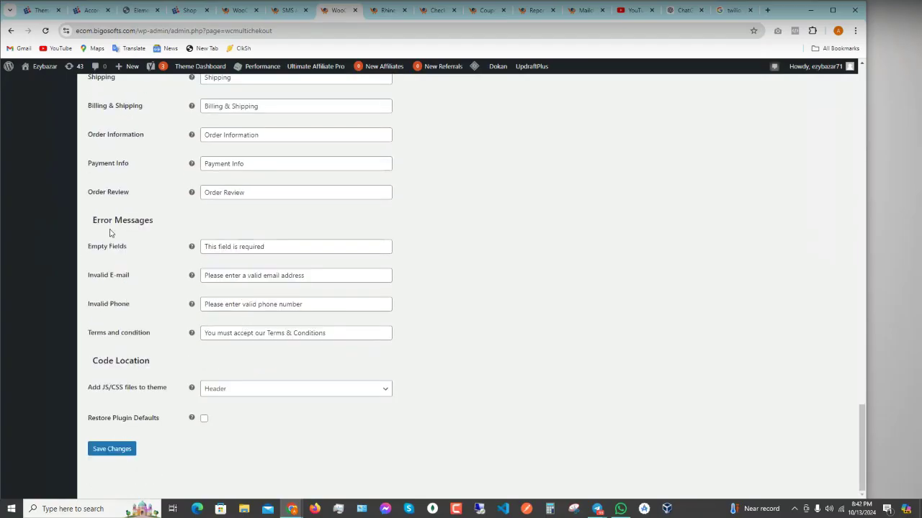
pyautogui.scroll(1, 253, 386)
pyautogui.scroll(11, 252, 384)
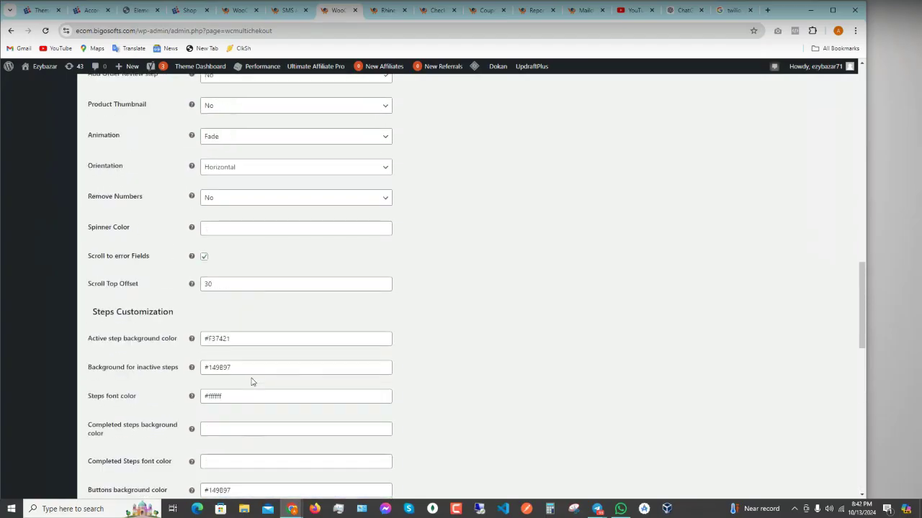
pyautogui.scroll(2, 223, 94)
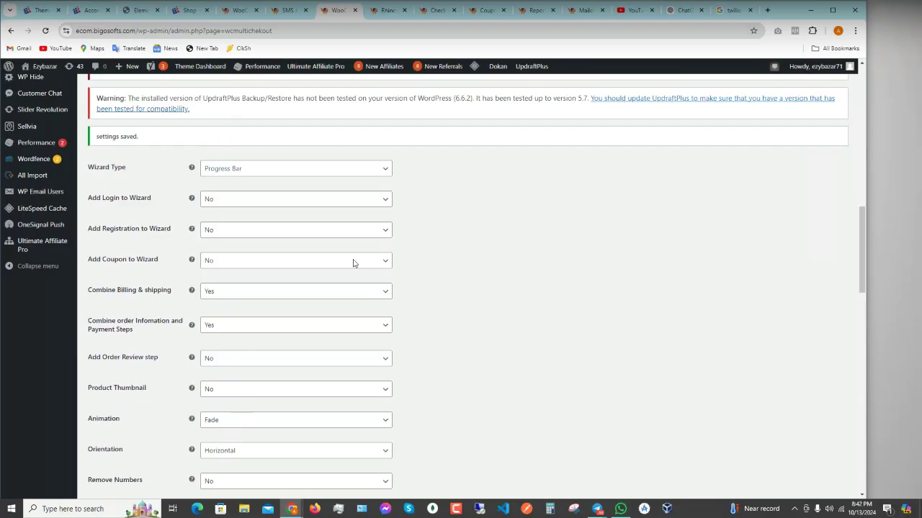
# - Return to the storefront checkout and scroll up to the top of the billing form
pyautogui.click(436, 9)
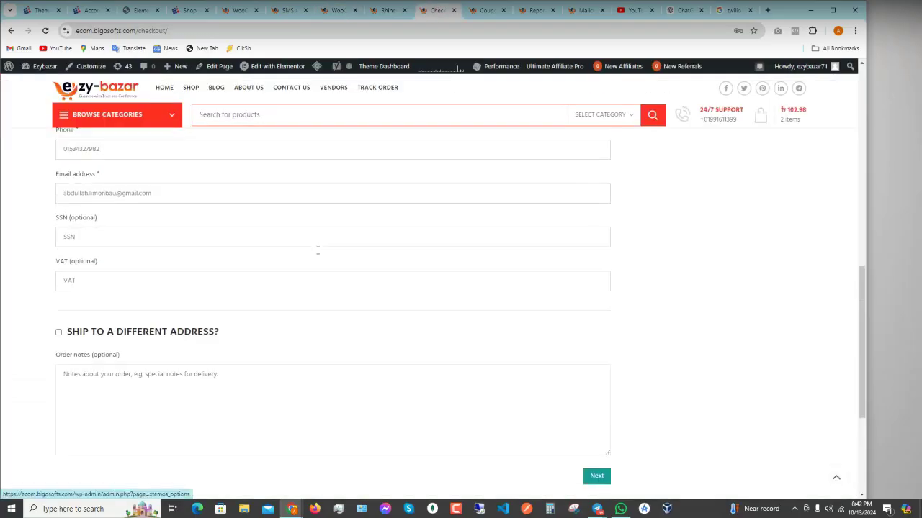
pyautogui.scroll(2, 318, 250)
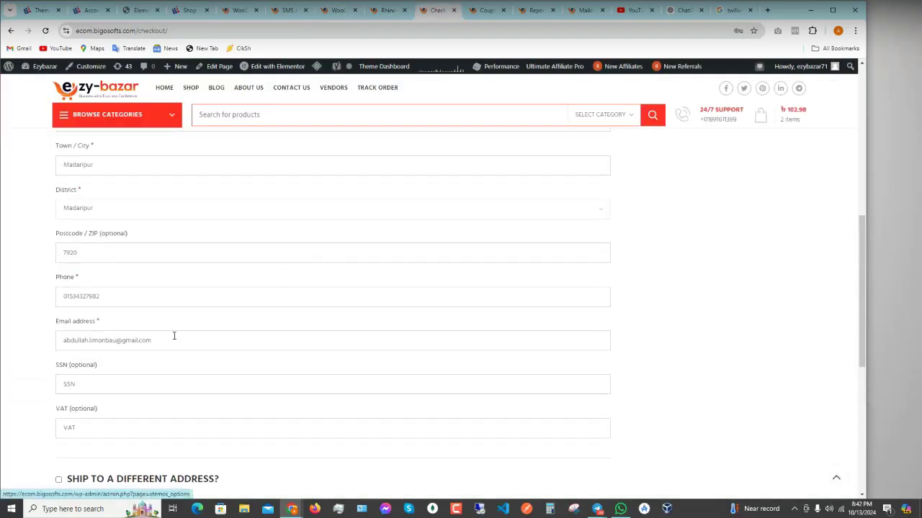
pyautogui.scroll(4, 173, 336)
pyautogui.moveTo(798, 73)
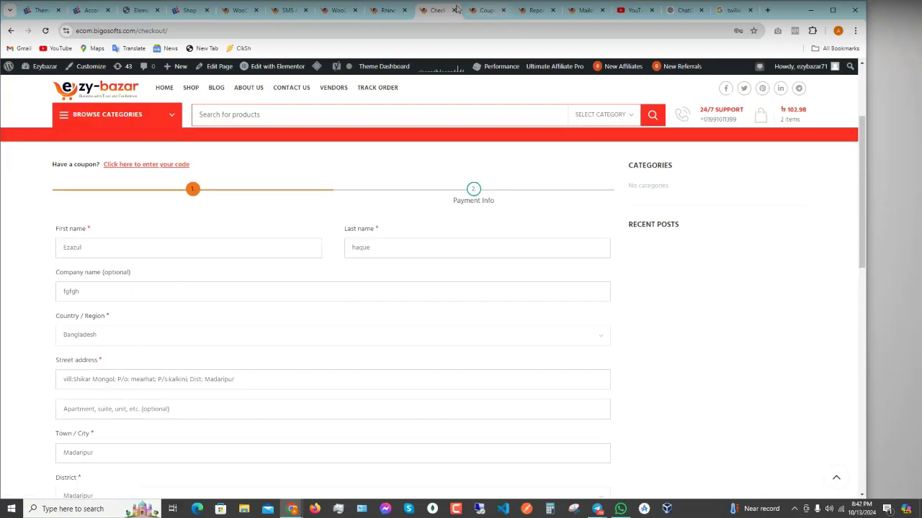
# - Set Add Registration to Wizard to Yes, save the wizard settings, and go to the handbag holder page
pyautogui.click(335, 10)
pyautogui.click(230, 229)
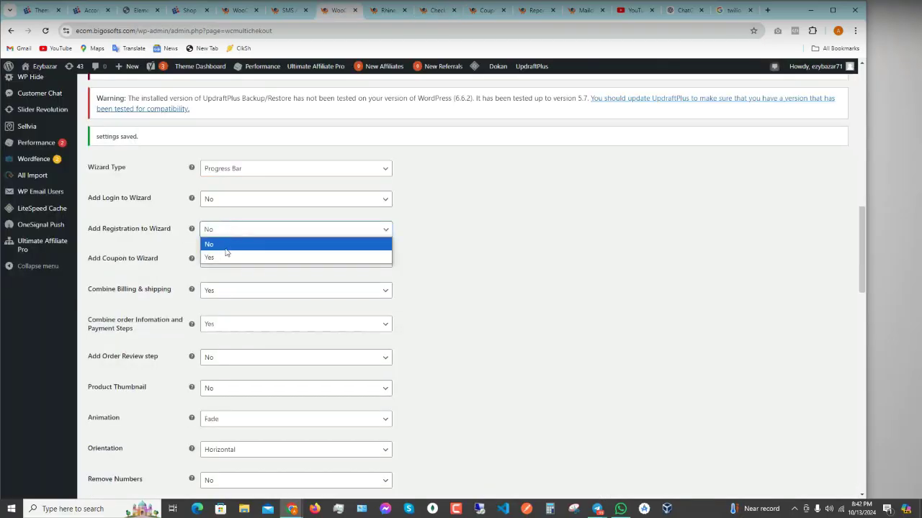
pyautogui.click(230, 255)
pyautogui.scroll(-1, 425, 348)
pyautogui.scroll(-13, 426, 347)
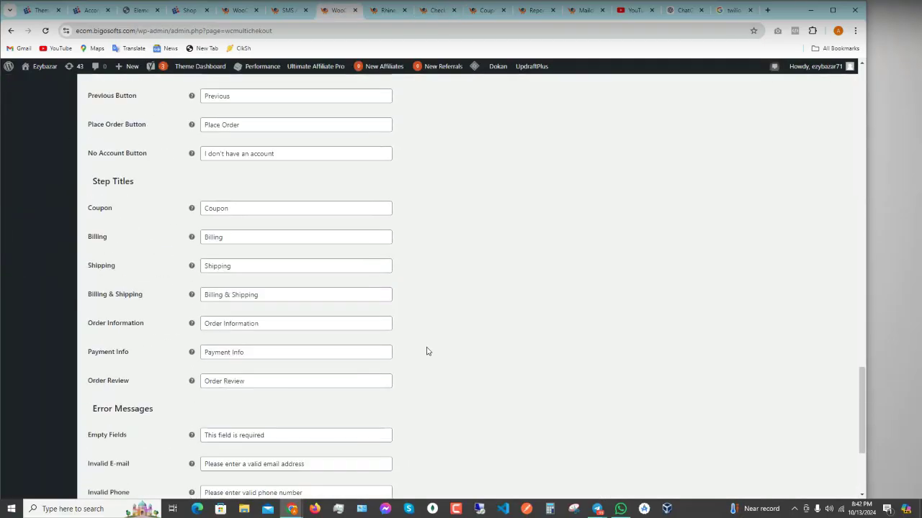
pyautogui.click(95, 451)
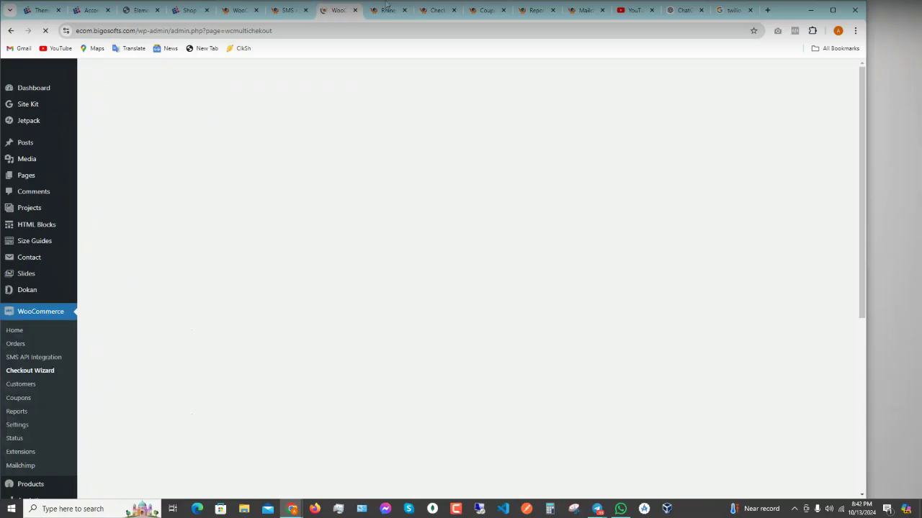
pyautogui.click(425, 15)
pyautogui.click(388, 10)
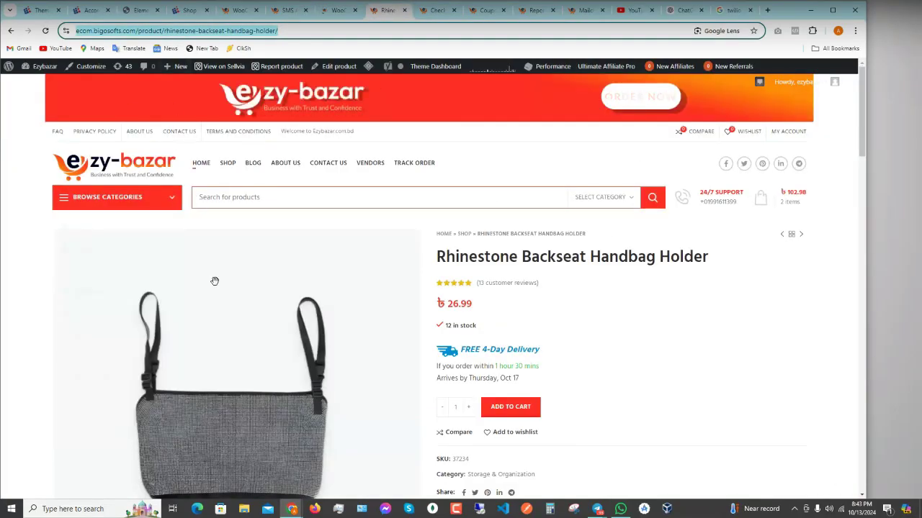
# - Load the handbag holder product in a new incognito window and add it to the cart
pyautogui.rightClick(292, 511)
pyautogui.click(279, 436)
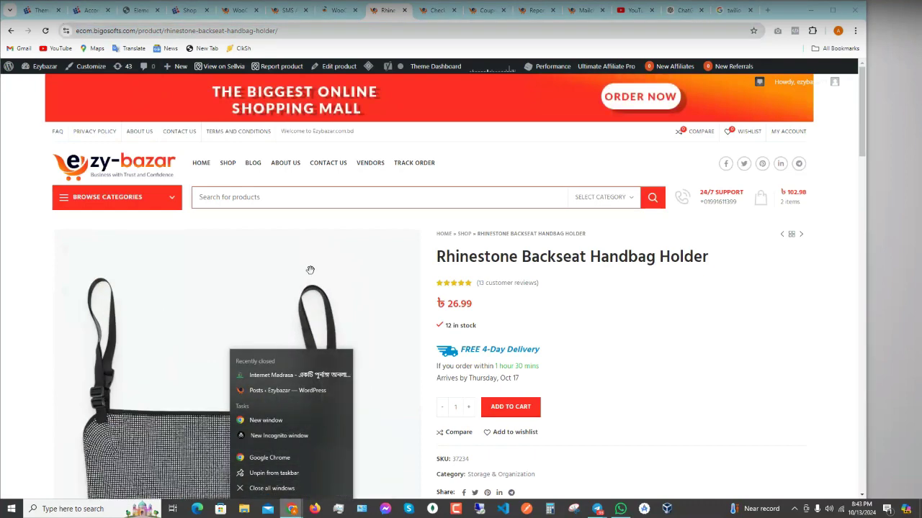
pyautogui.write('https://ecom.bigosofts.com/product/rhinestone-backseat-handbag-holder/')
pyautogui.press('Return')
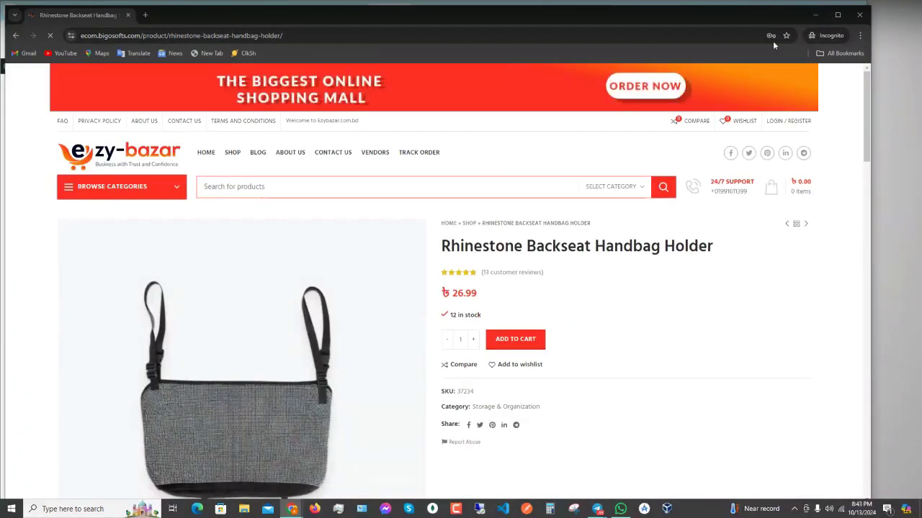
pyautogui.click(515, 339)
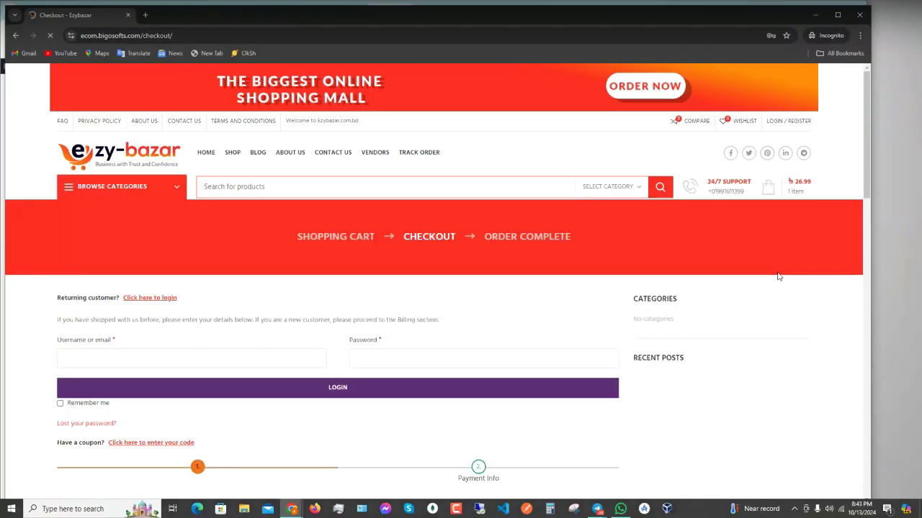
# - Scroll up and down through the guest checkout form in the private window
pyautogui.scroll(-3, 777, 277)
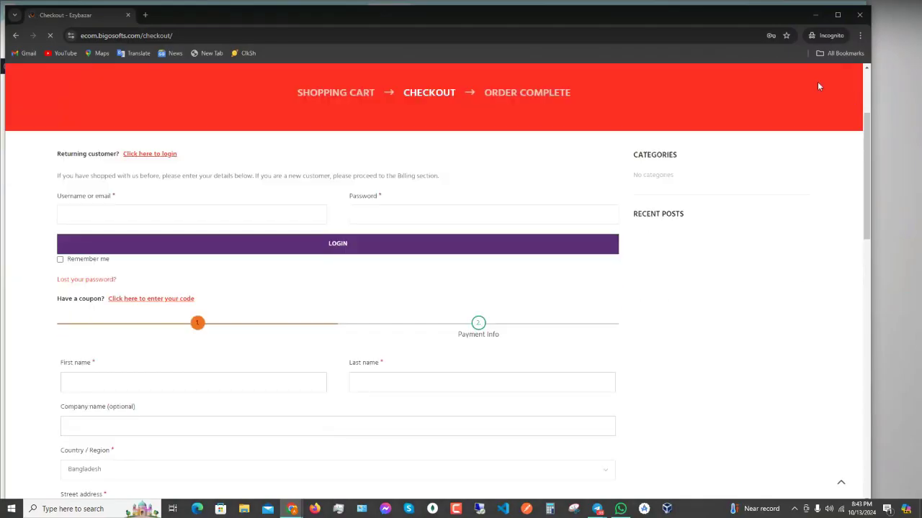
pyautogui.scroll(2, 720, 130)
pyautogui.scroll(-1, 211, 274)
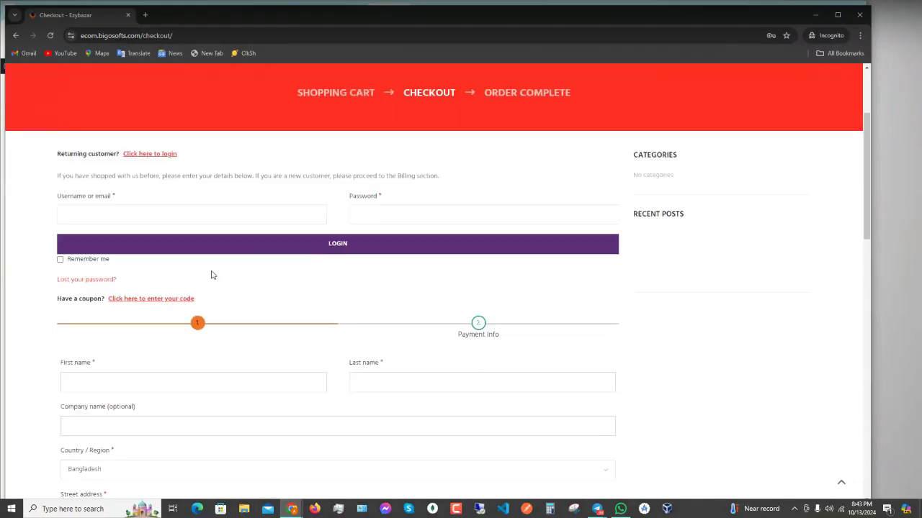
pyautogui.scroll(-3, 164, 191)
pyautogui.scroll(-4, 195, 321)
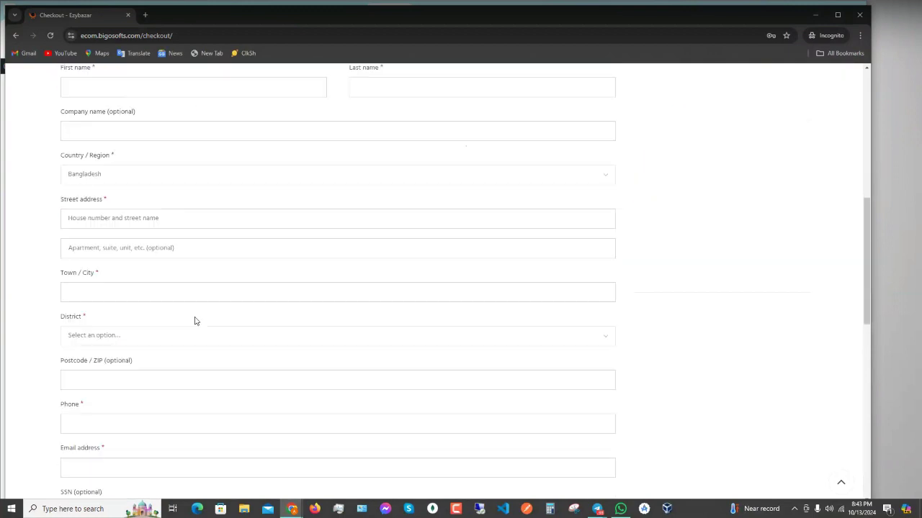
pyautogui.scroll(4, 195, 333)
pyautogui.scroll(3, 196, 332)
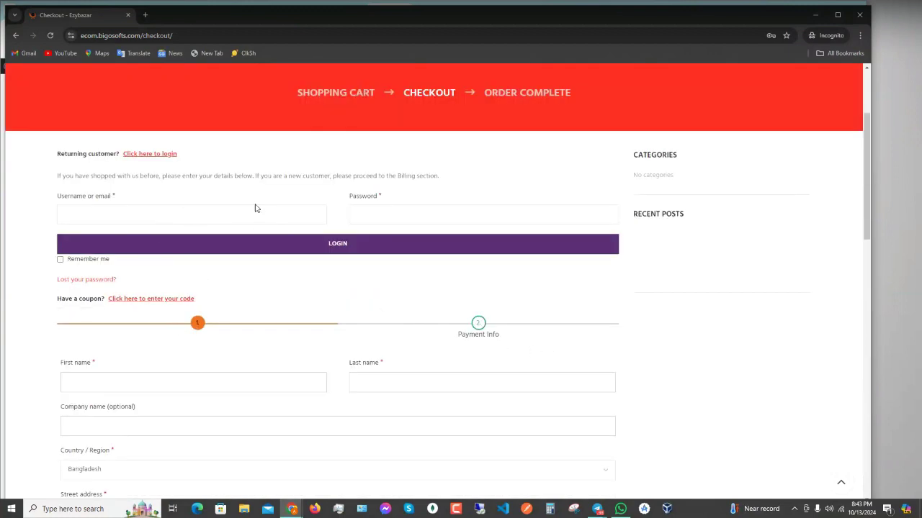
pyautogui.scroll(-3, 243, 319)
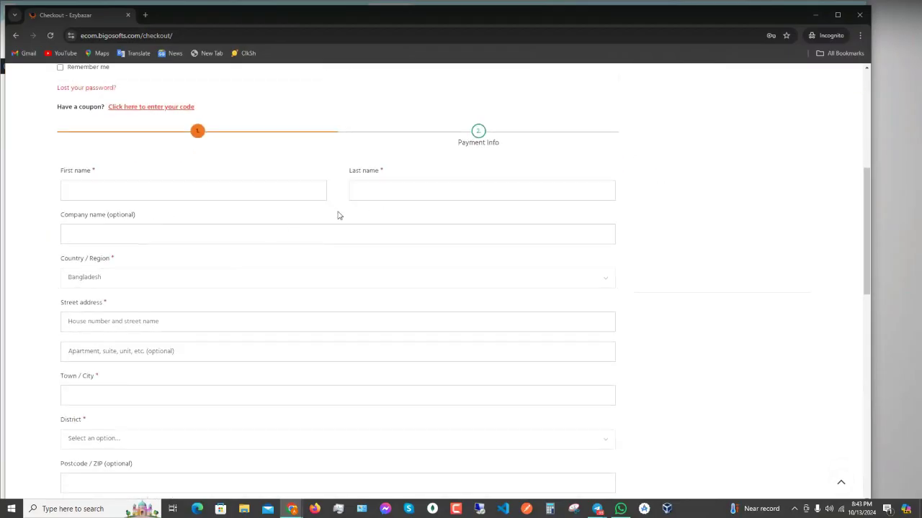
pyautogui.scroll(-9, 360, 329)
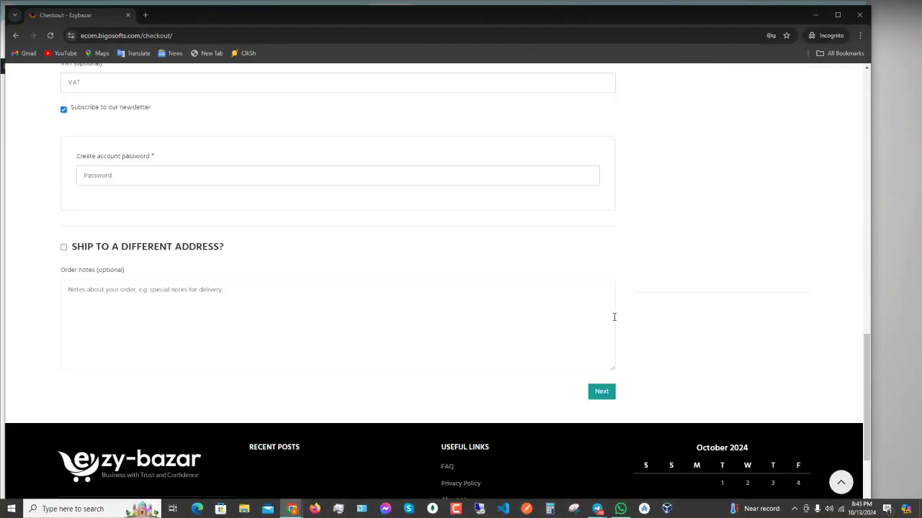
pyautogui.scroll(12, 553, 322)
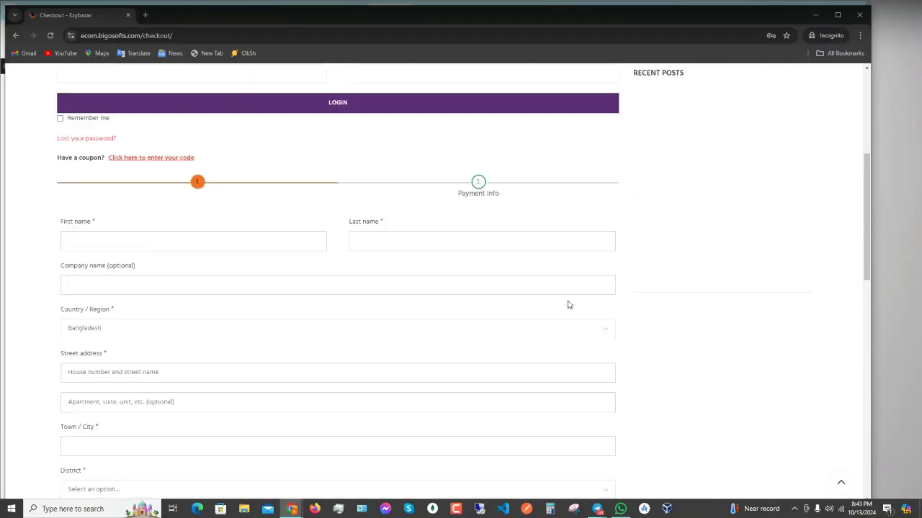
pyautogui.scroll(3, 567, 305)
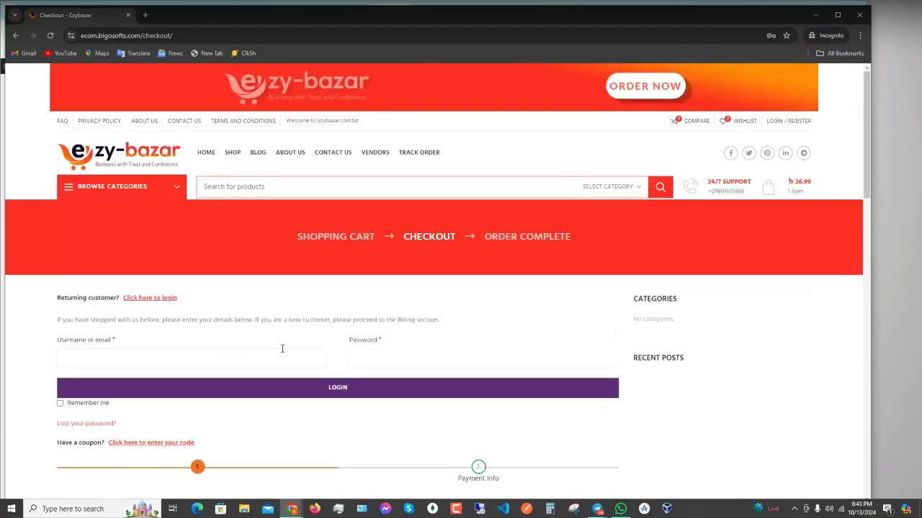
pyautogui.scroll(-1, 221, 356)
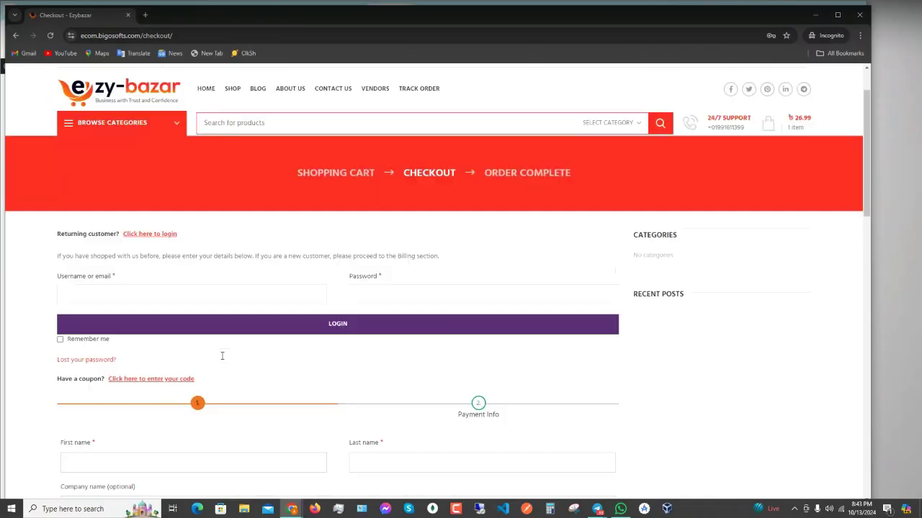
pyautogui.scroll(-1, 221, 356)
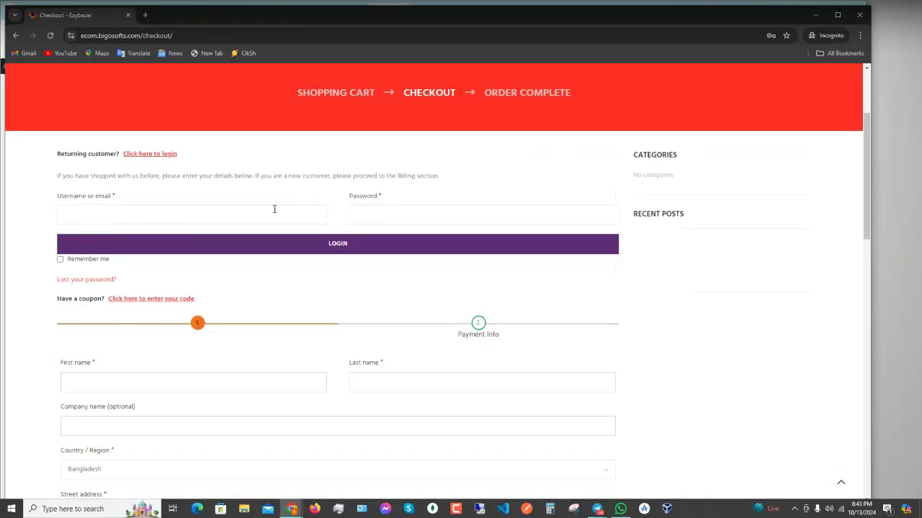
# - Check the returning-customer and create-account password fields, then minimize the incognito window
pyautogui.click(399, 217)
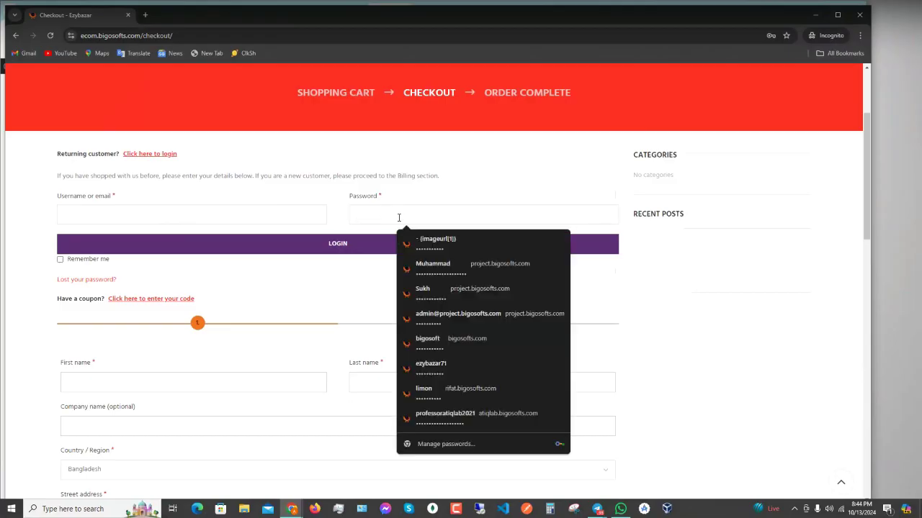
pyautogui.scroll(-2, 182, 307)
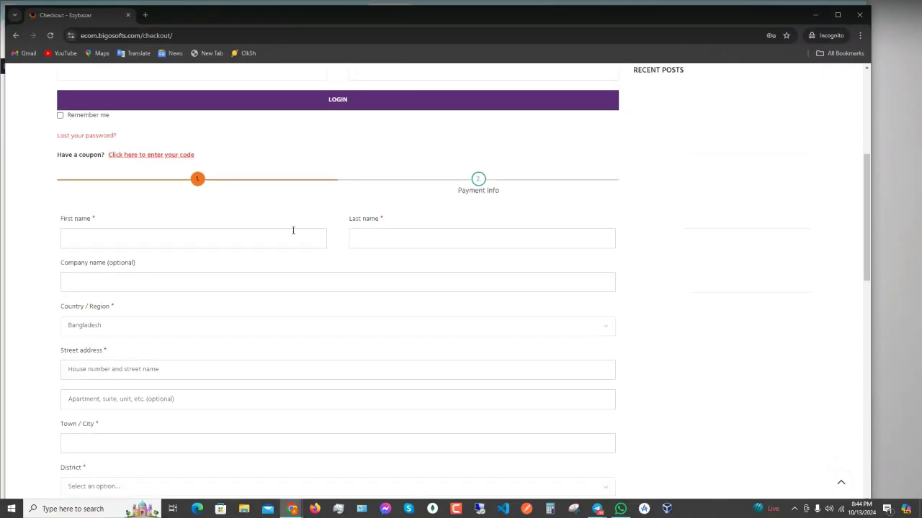
pyautogui.scroll(-3, 206, 252)
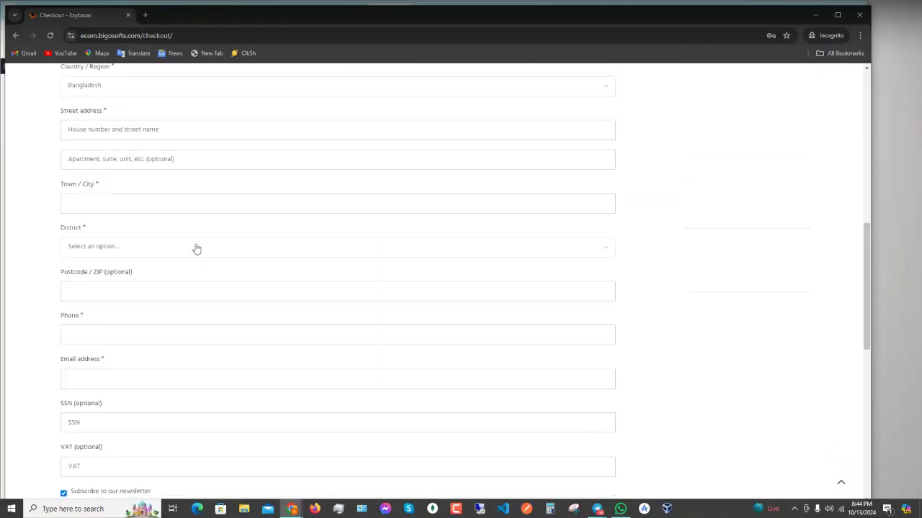
pyautogui.scroll(-3, 196, 249)
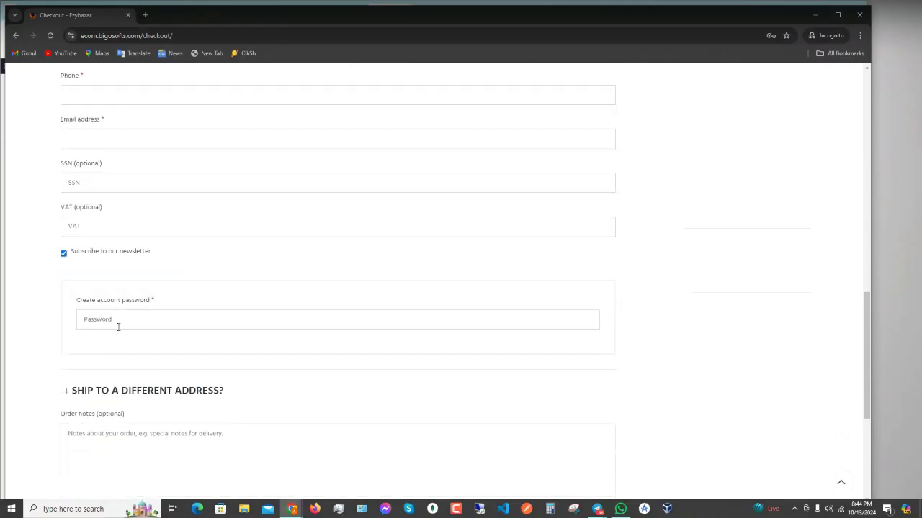
pyautogui.click(118, 327)
pyautogui.scroll(-3, 169, 352)
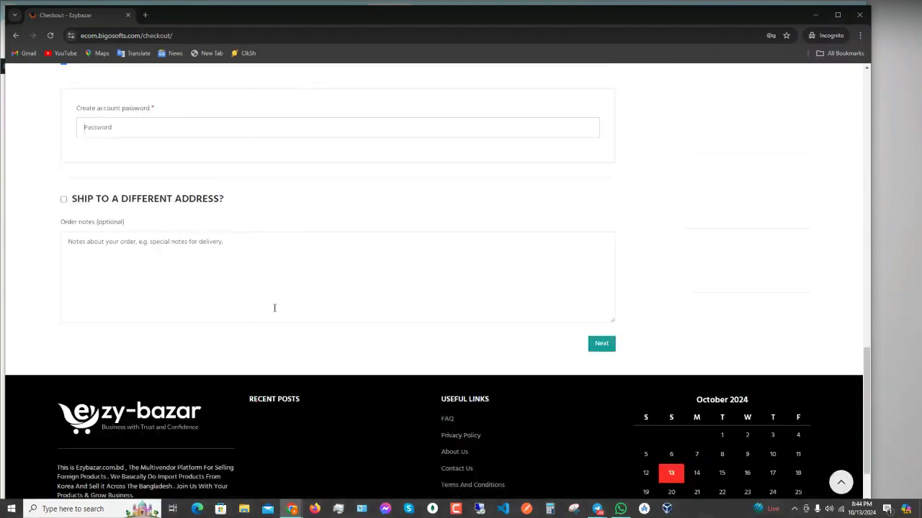
pyautogui.scroll(10, 154, 379)
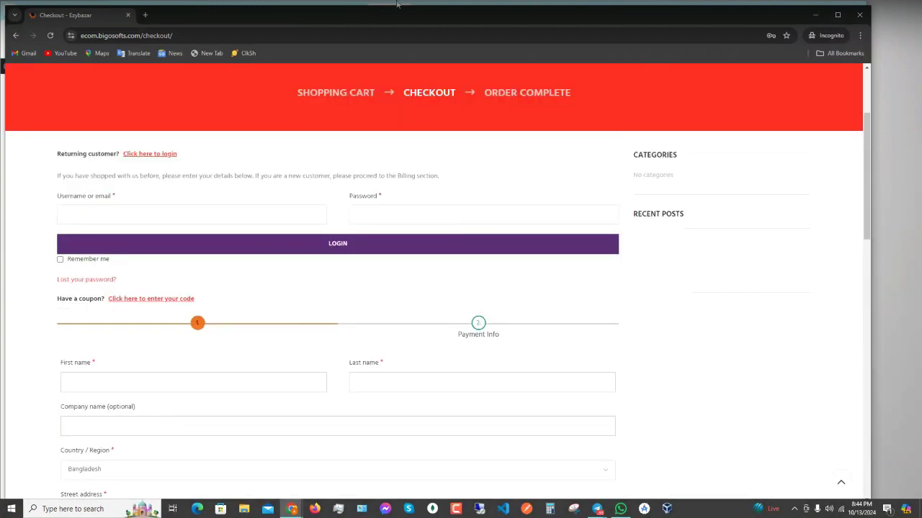
pyautogui.click(814, 15)
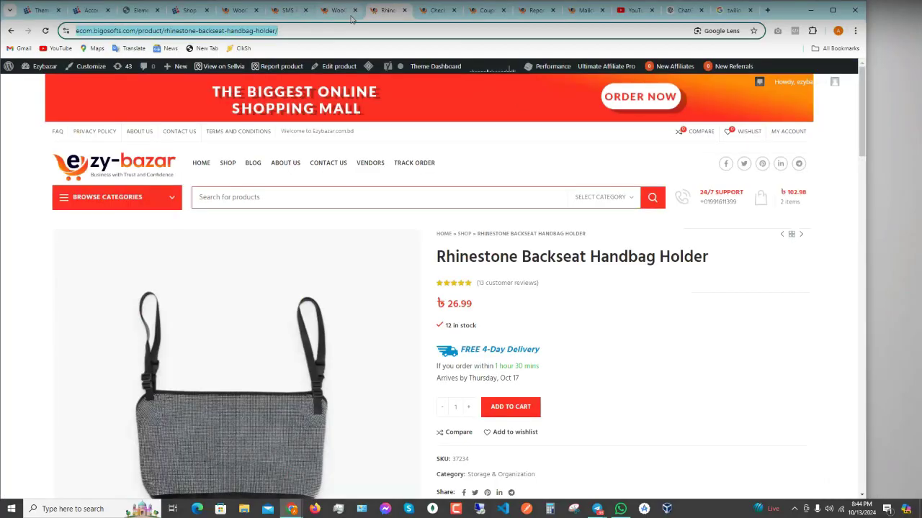
# - Look over the wizard settings, pass through the product and checkout pages, and reach Coupons
pyautogui.click(344, 10)
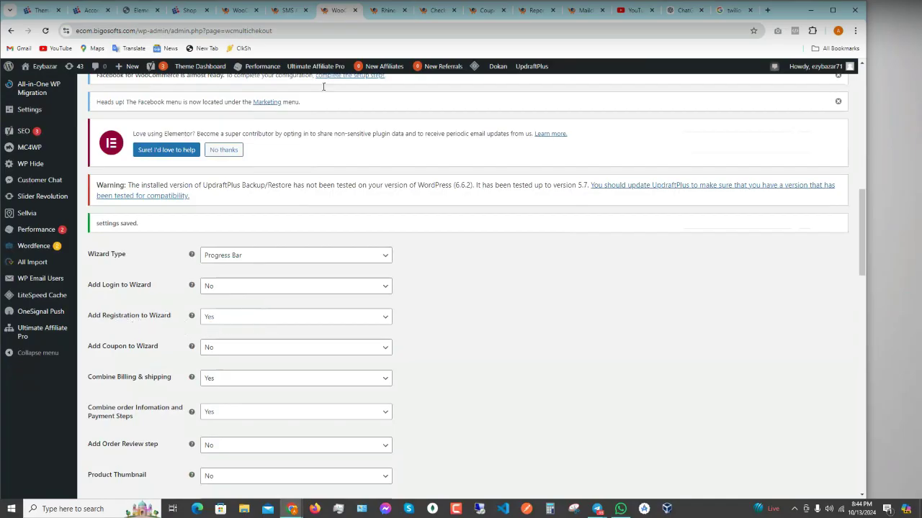
pyautogui.scroll(-2, 301, 323)
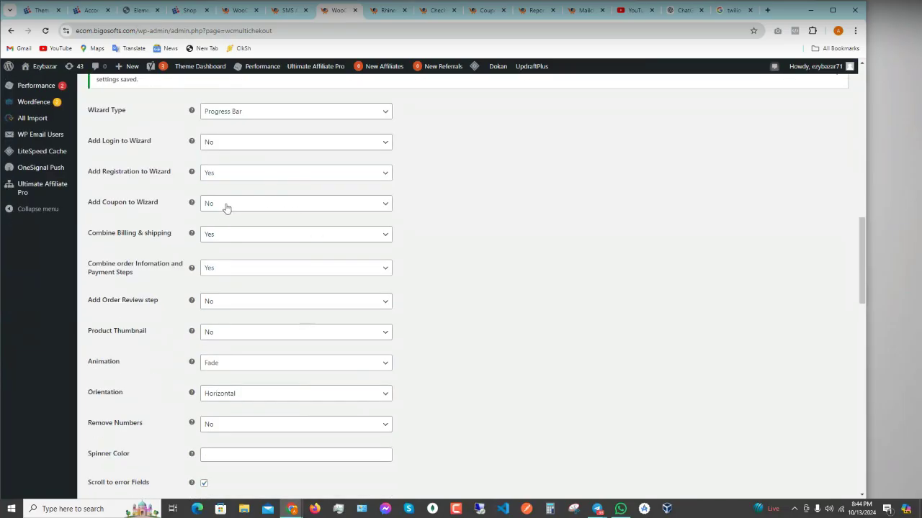
pyautogui.scroll(8, 161, 324)
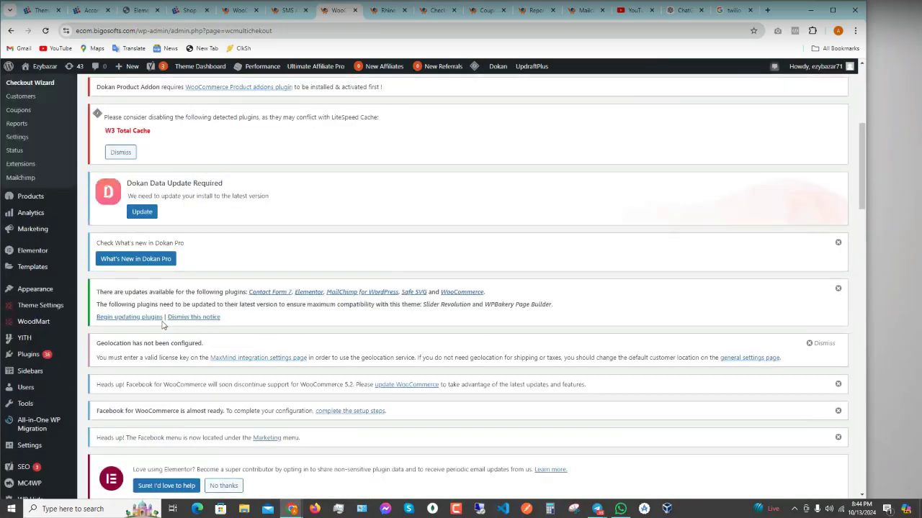
pyautogui.scroll(3, 162, 325)
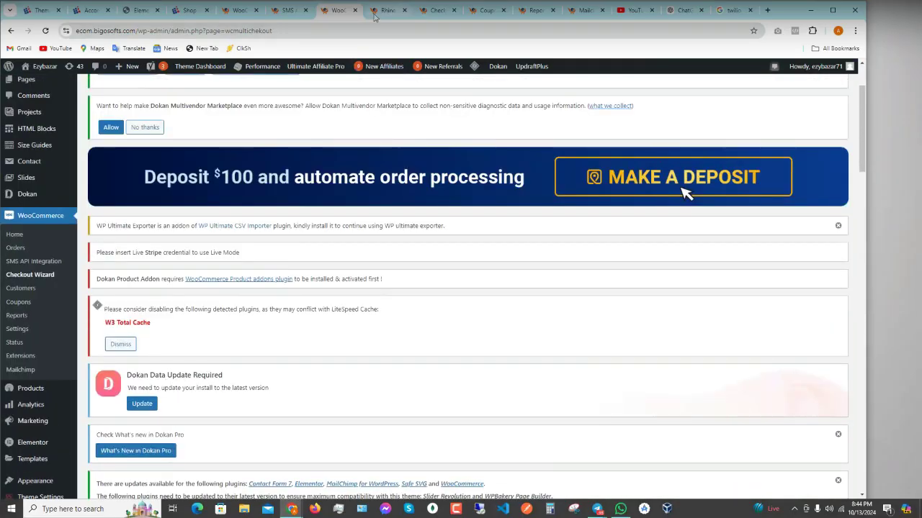
pyautogui.click(376, 11)
pyautogui.click(439, 12)
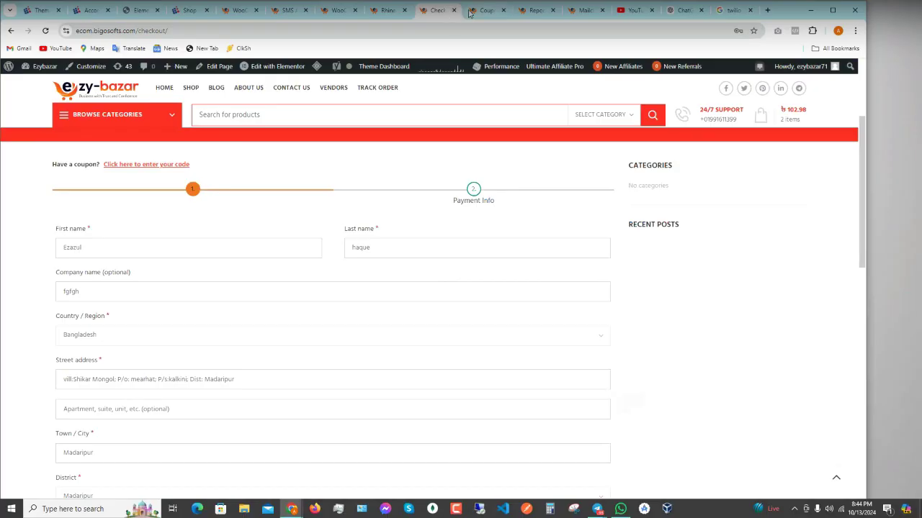
pyautogui.click(476, 11)
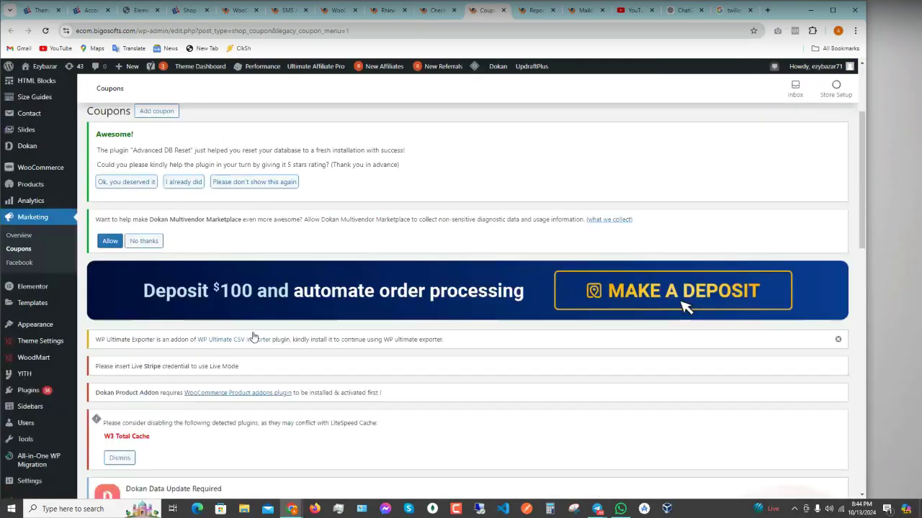
# - Scroll down the empty Coupons list and choose Create your first coupon
pyautogui.scroll(-5, 252, 336)
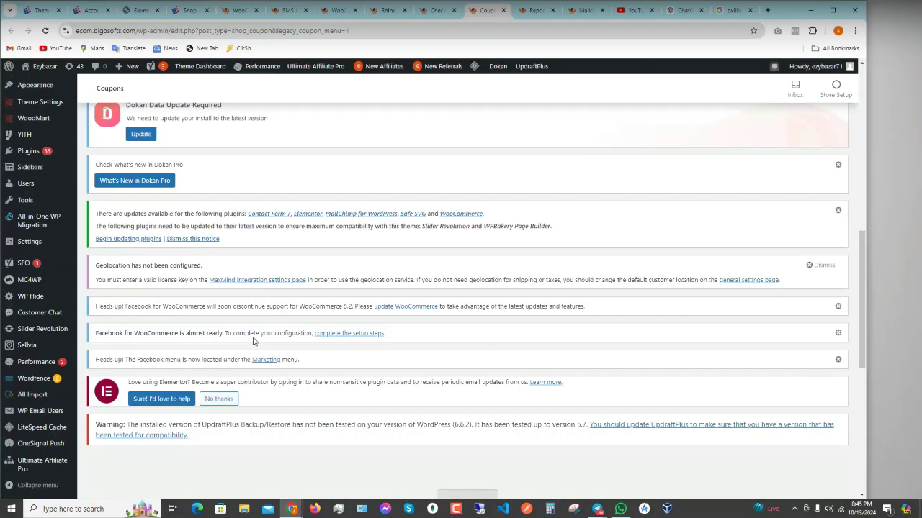
pyautogui.scroll(-5, 298, 283)
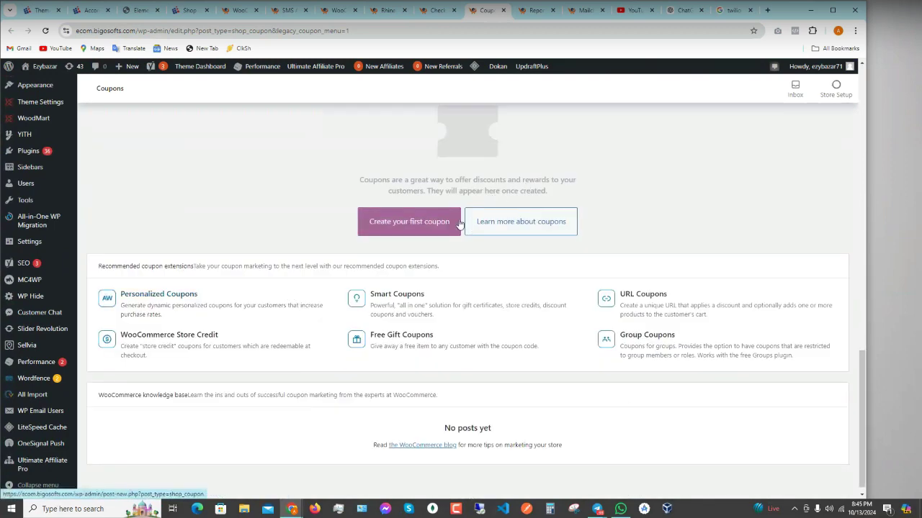
pyautogui.click(414, 228)
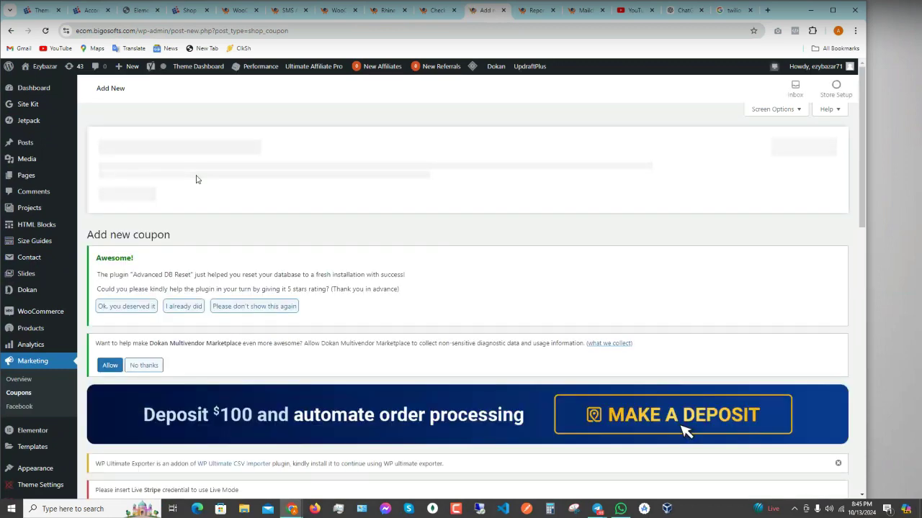
# - Enter the coupon code winter-sale in place of 'ramadan' and open the discount type list
pyautogui.scroll(-6, 683, 331)
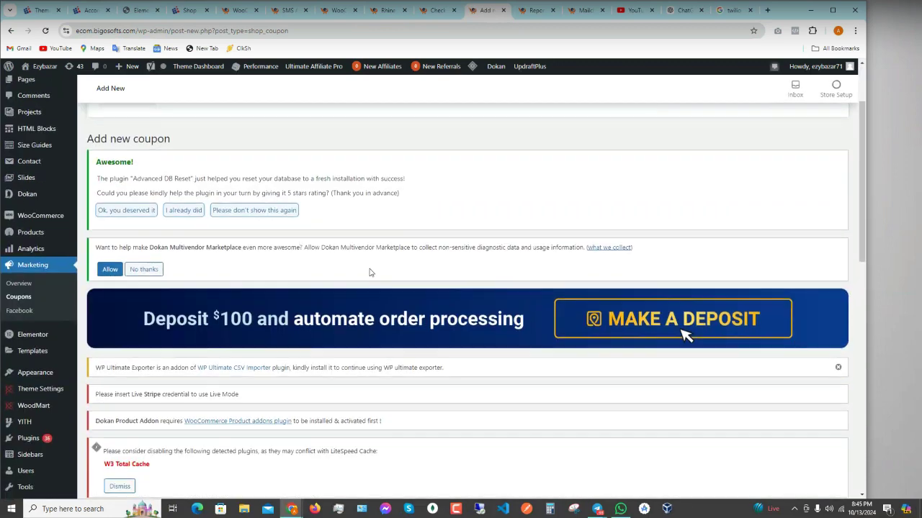
pyautogui.scroll(-4, 369, 298)
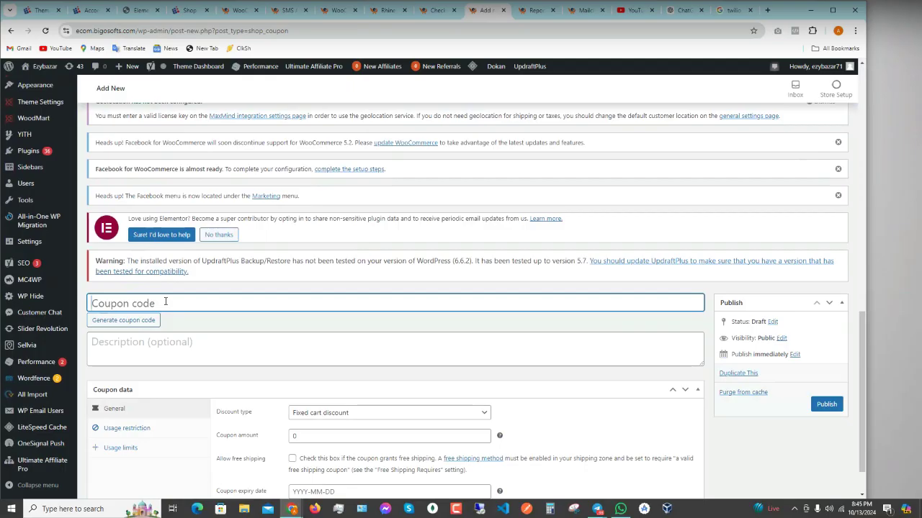
pyautogui.write('ramadan')
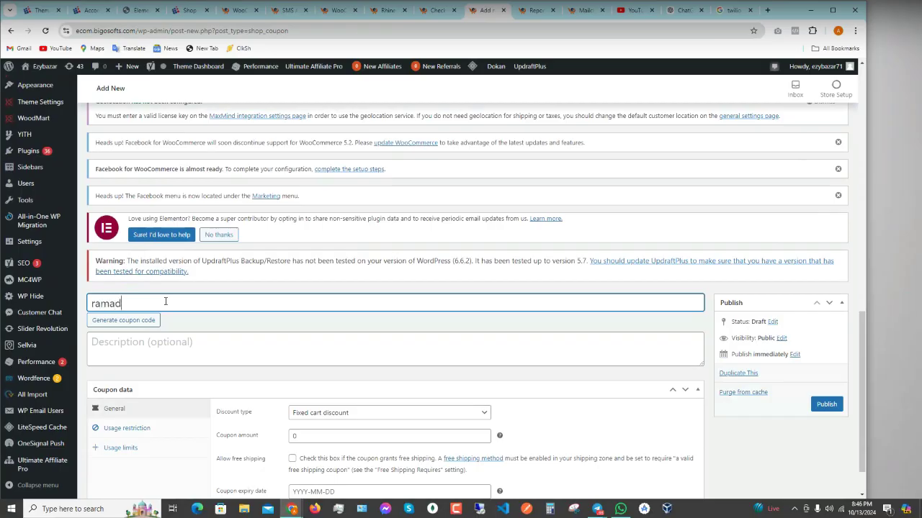
pyautogui.press('BackSpace')
pyautogui.press('BackSpace')
pyautogui.press('BackSpace')
pyautogui.press('BackSpace')
pyautogui.press('BackSpace')
pyautogui.press('BackSpace')
pyautogui.press('BackSpace')
pyautogui.write('winter-sale')
pyautogui.hotkey('ctrl', 'a')
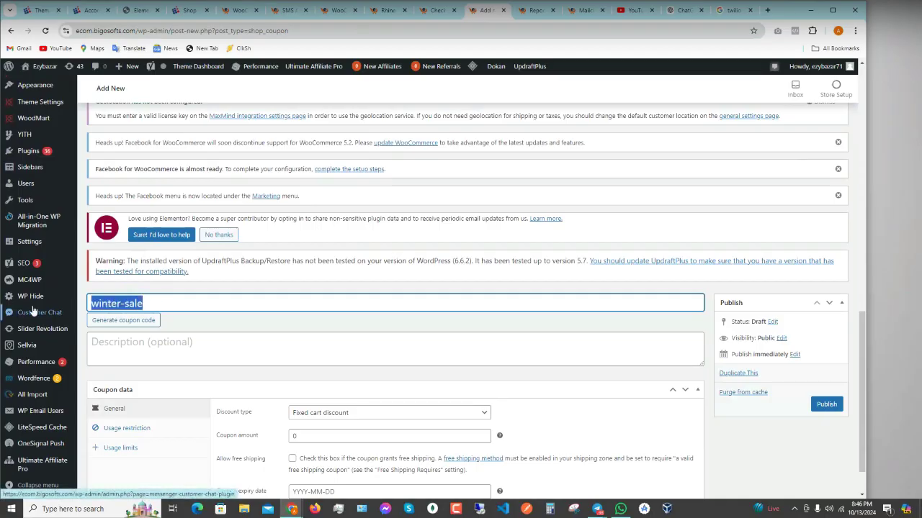
pyautogui.scroll(-1, 511, 377)
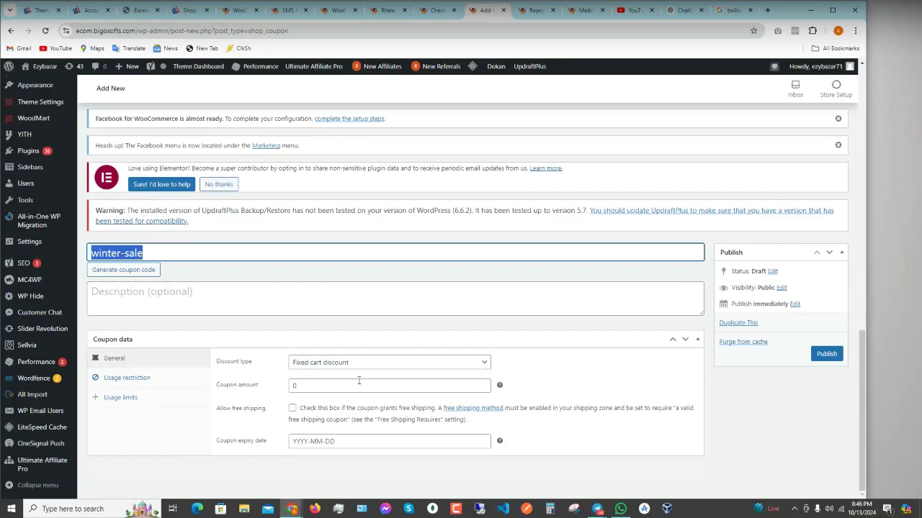
pyautogui.click(353, 366)
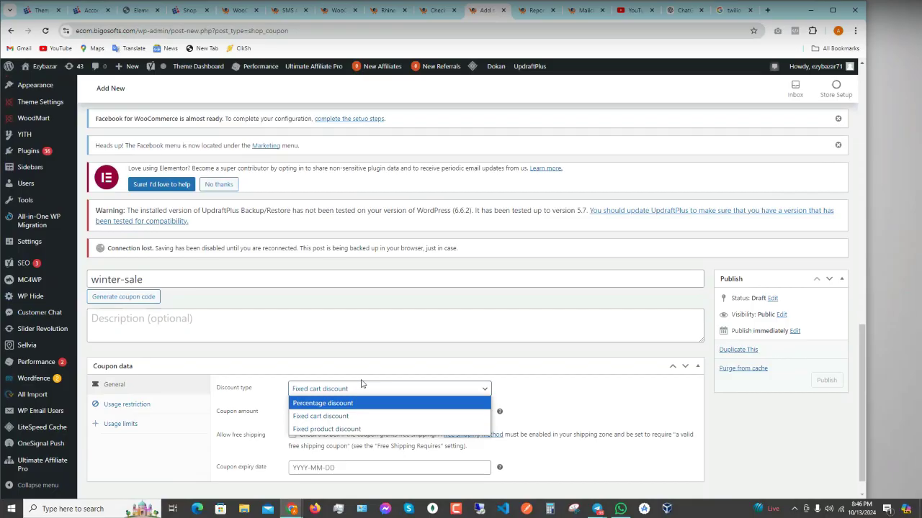
# - Change the coupon's discount type from Fixed cart discount to Percentage discount
pyautogui.click(362, 384)
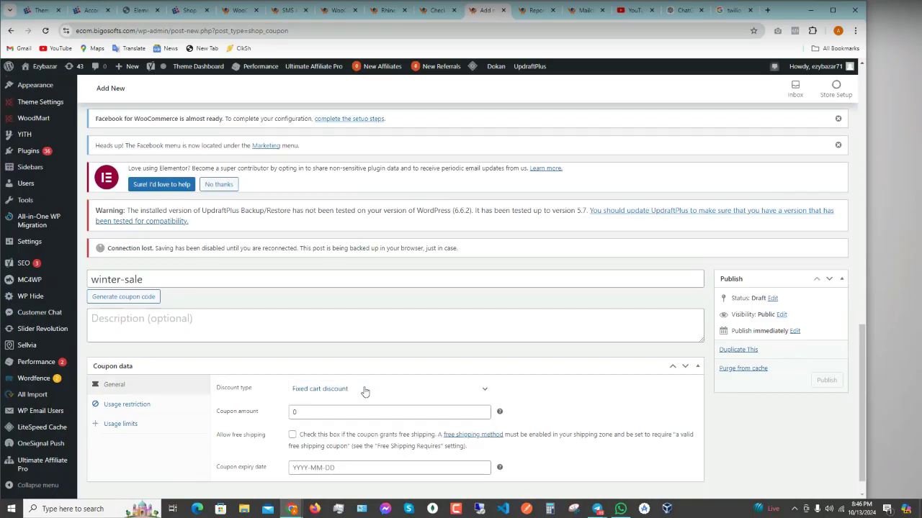
pyautogui.click(362, 384)
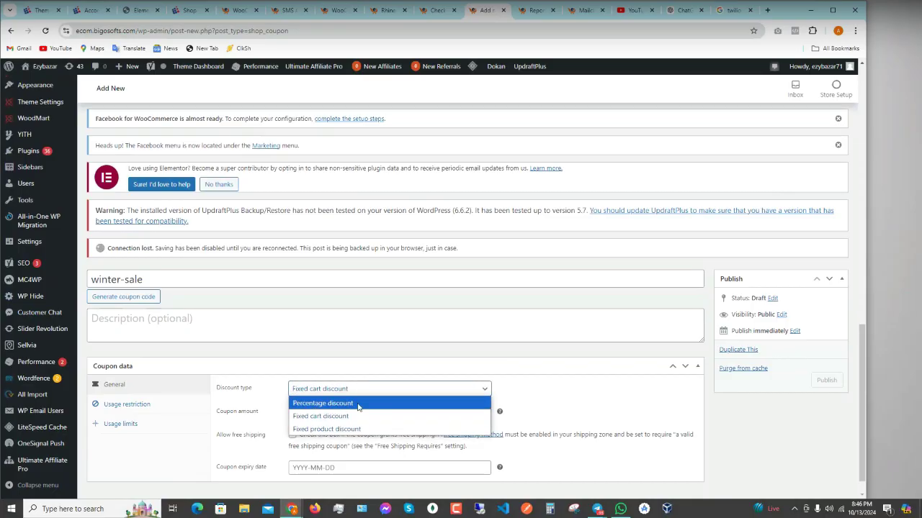
pyautogui.click(375, 391)
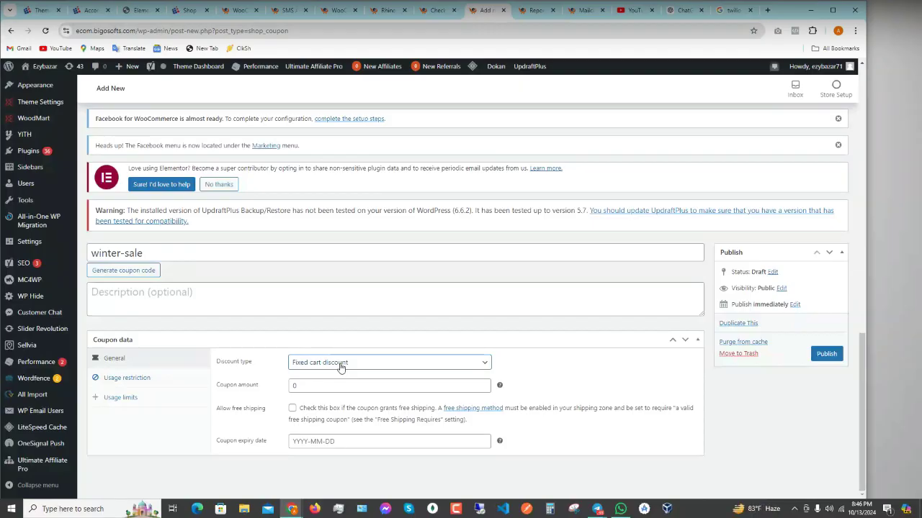
pyautogui.click(316, 389)
pyautogui.click(345, 364)
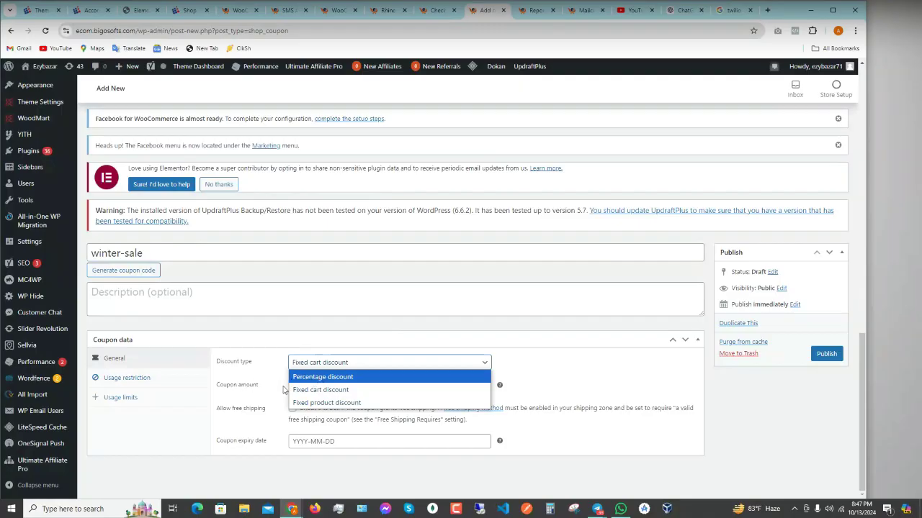
pyautogui.click(333, 376)
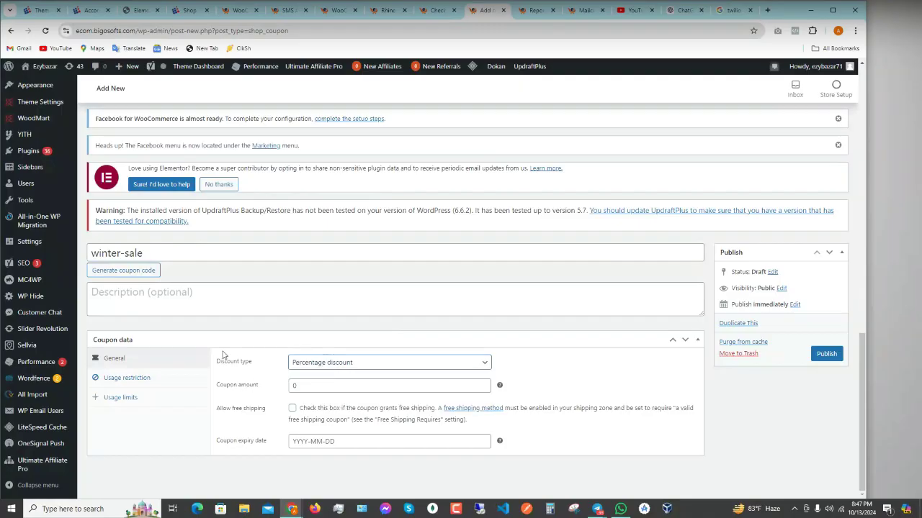
pyautogui.click(301, 387)
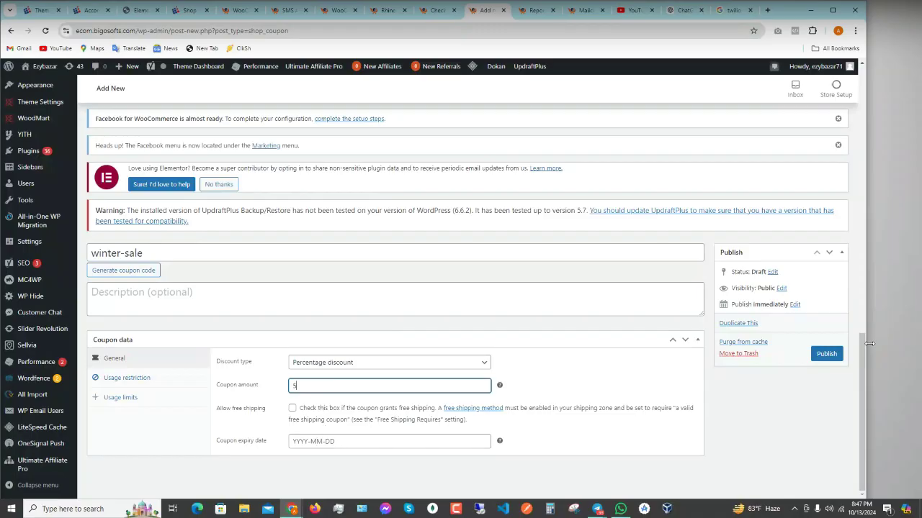
# - Set the coupon expiry date to 2024-10-14 and publish the winter-sale coupon
pyautogui.click(861, 510)
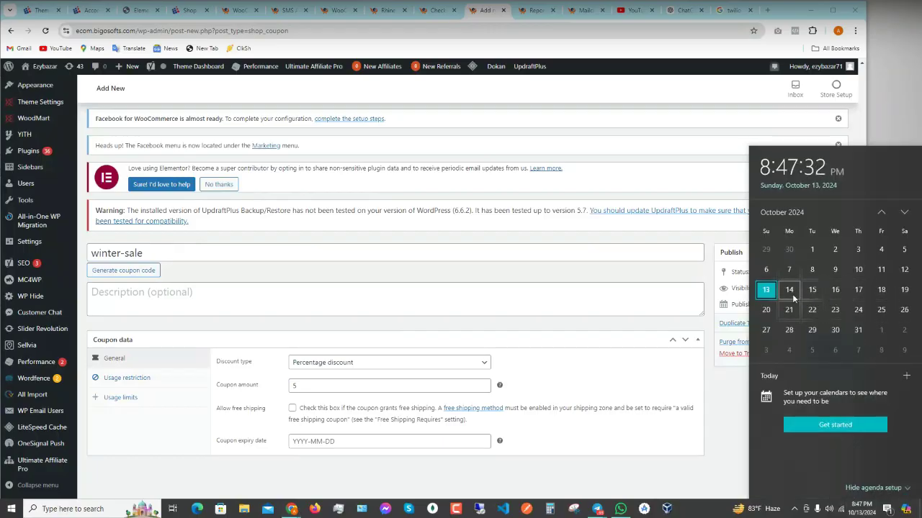
pyautogui.click(333, 441)
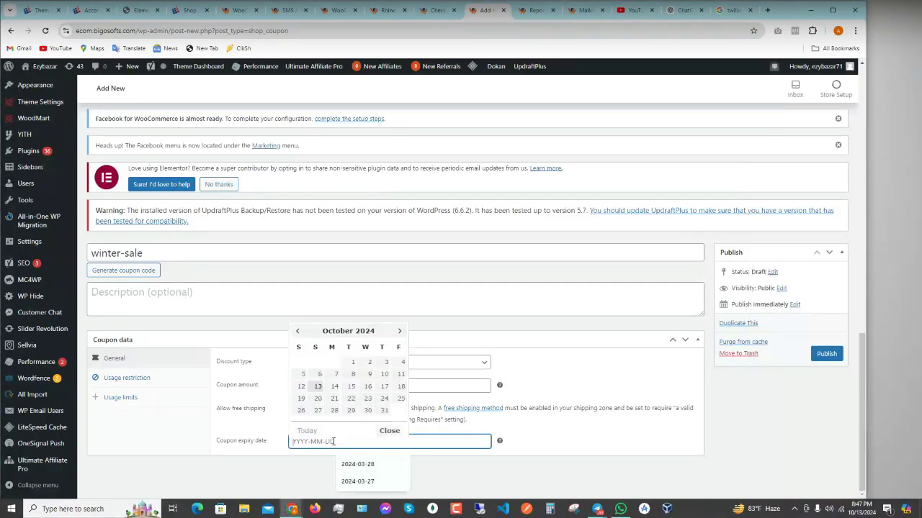
pyautogui.click(334, 386)
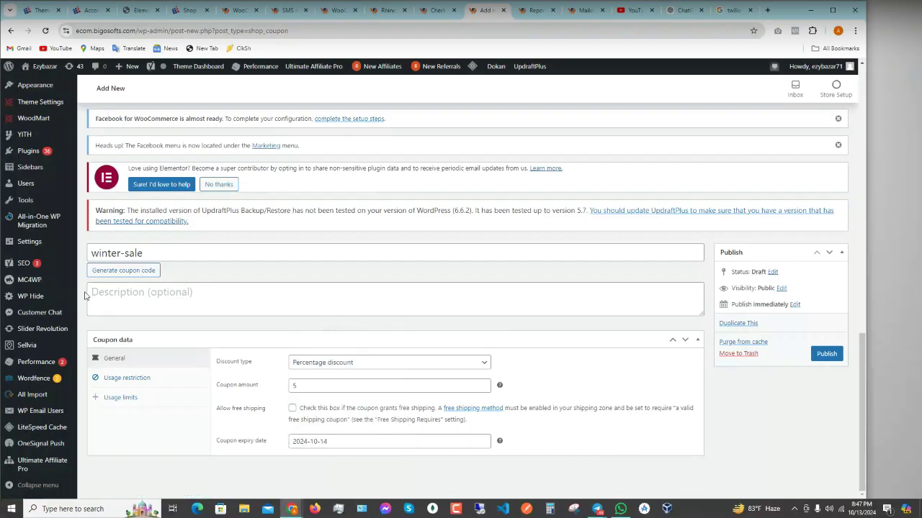
pyautogui.click(825, 353)
# - Select the saved winter-sale coupon title, return to the Checkout Wizard settings, and open WhatsApp
pyautogui.moveTo(168, 252); pyautogui.dragTo(29, 242)
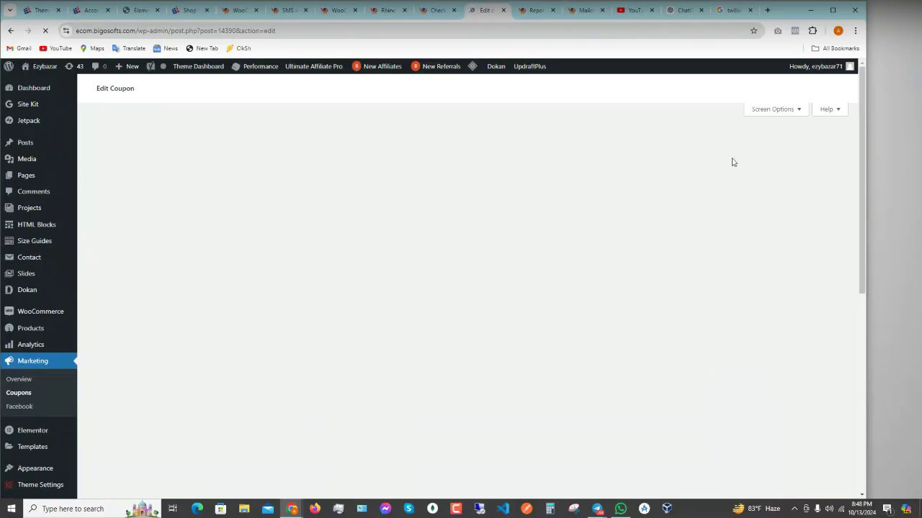
pyautogui.click(339, 11)
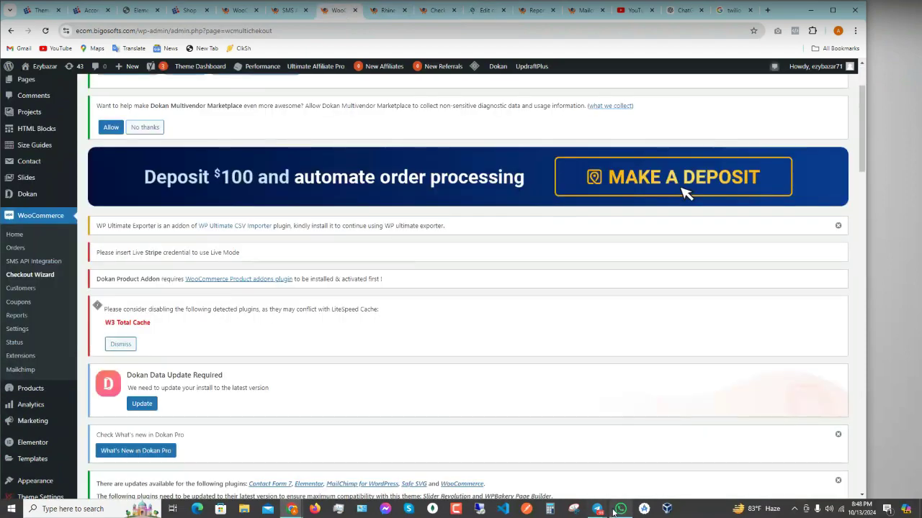
pyautogui.click(619, 510)
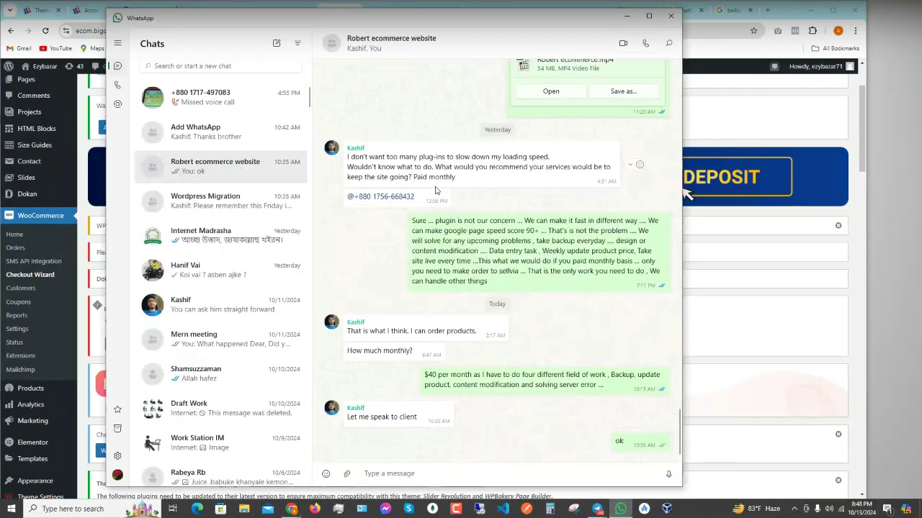
# - Minimize the WhatsApp window to reveal the WooCommerce Checkout Wizard admin page
pyautogui.click(623, 15)
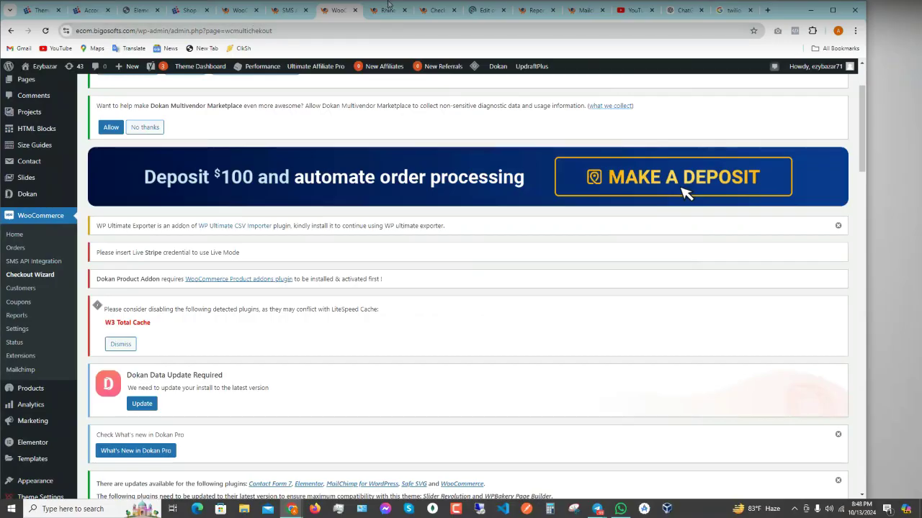
# - Bring the incognito Ezybazar checkout window forward from the Edit coupon tab
pyautogui.scroll(-3, 254, 336)
pyautogui.scroll(-3, 254, 335)
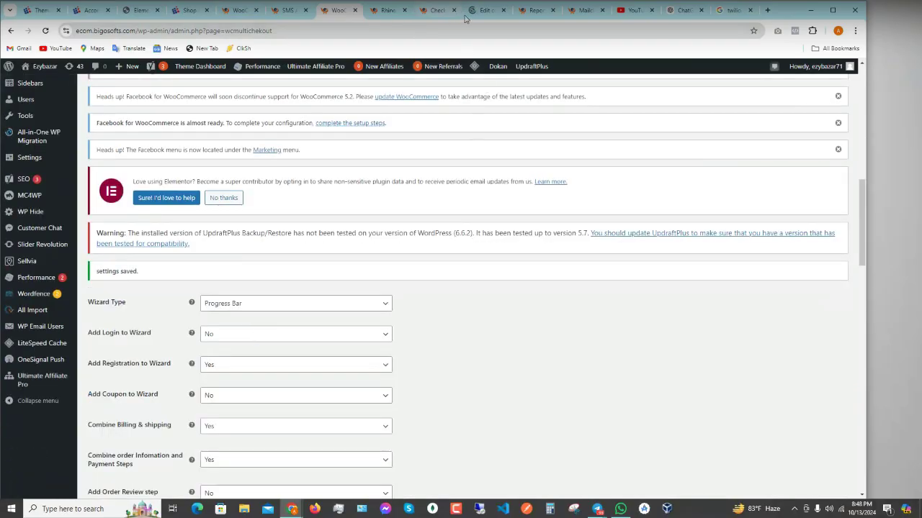
pyautogui.click(486, 10)
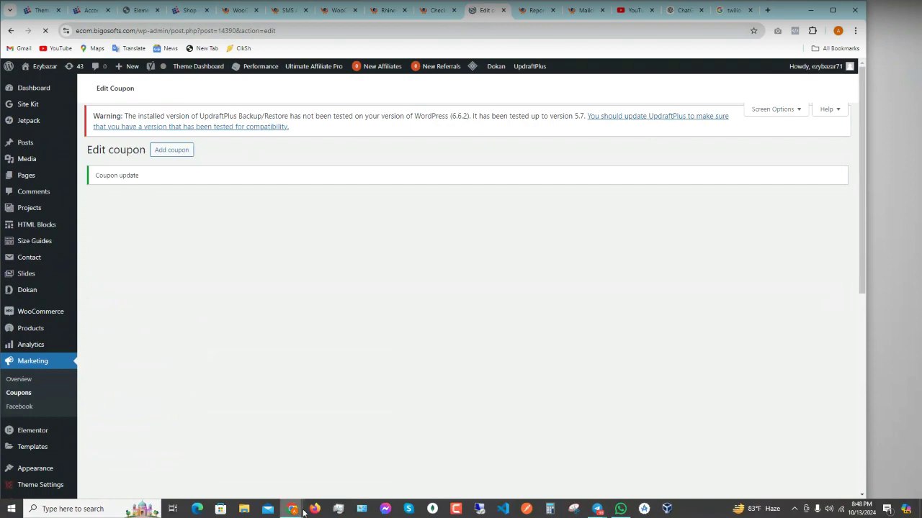
pyautogui.moveTo(291, 509)
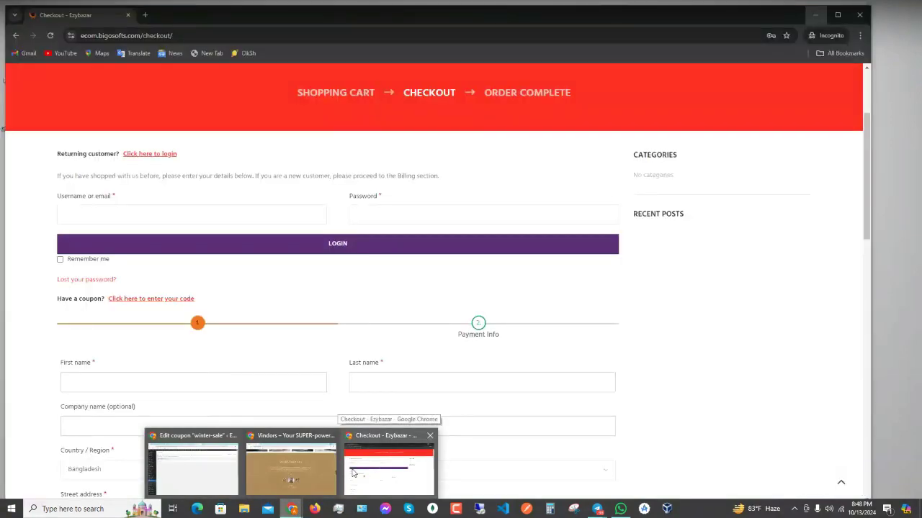
pyautogui.click(353, 473)
# - Scroll through the checkout's login, coupon and billing fields
pyautogui.scroll(-6, 328, 364)
pyautogui.scroll(-6, 344, 376)
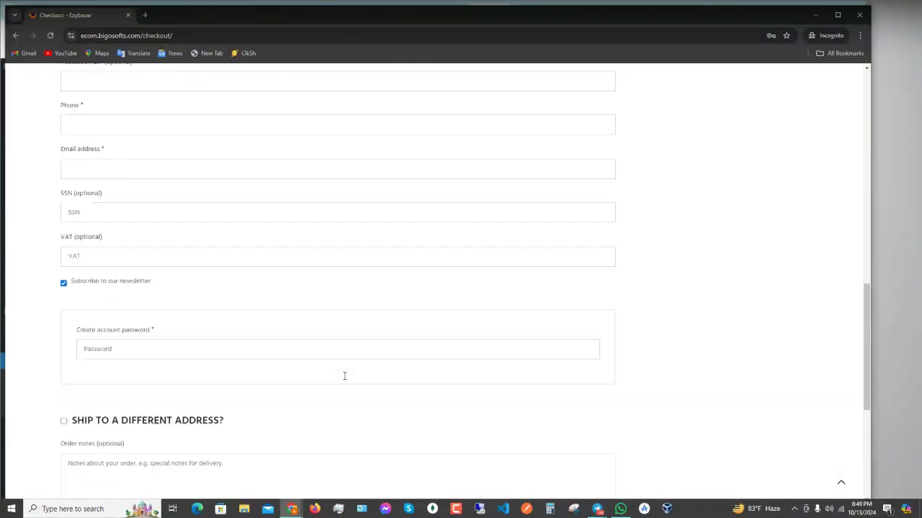
pyautogui.scroll(3, 344, 381)
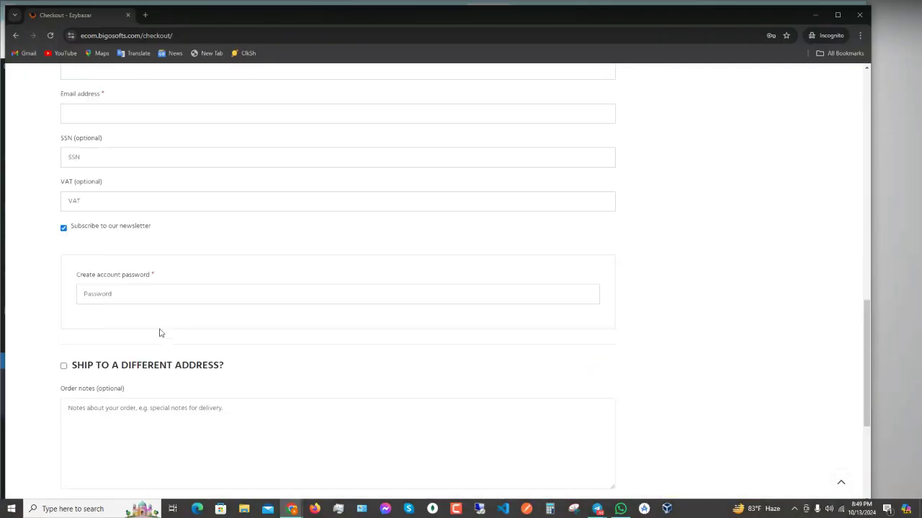
pyautogui.scroll(8, 158, 331)
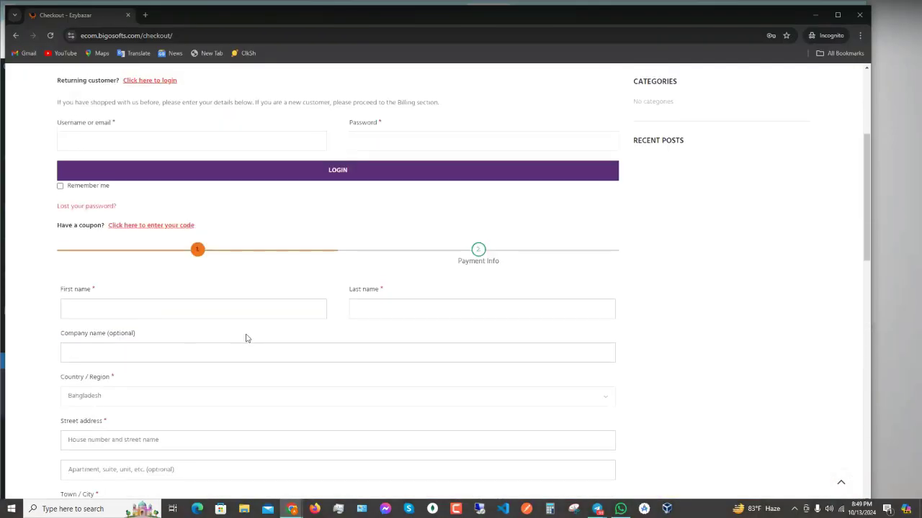
pyautogui.scroll(3, 247, 335)
pyautogui.scroll(-4, 532, 247)
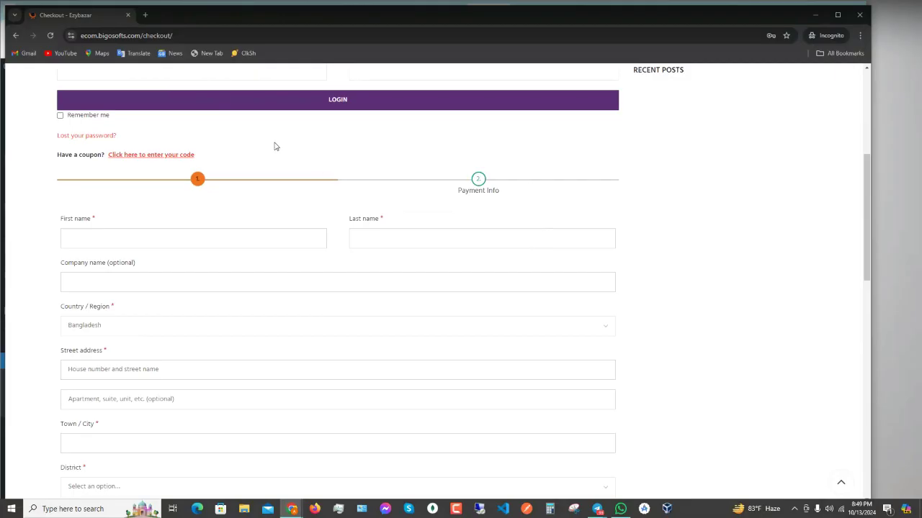
pyautogui.scroll(2, 325, 142)
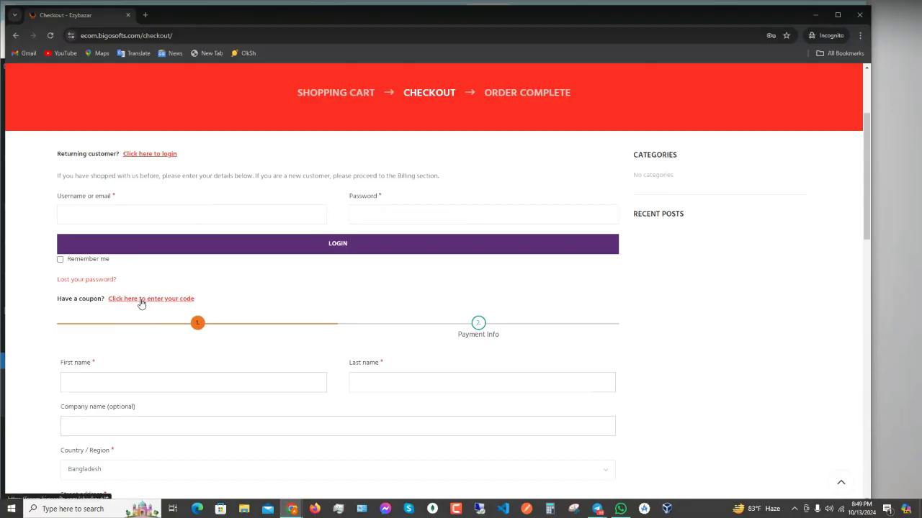
pyautogui.scroll(-8, 398, 358)
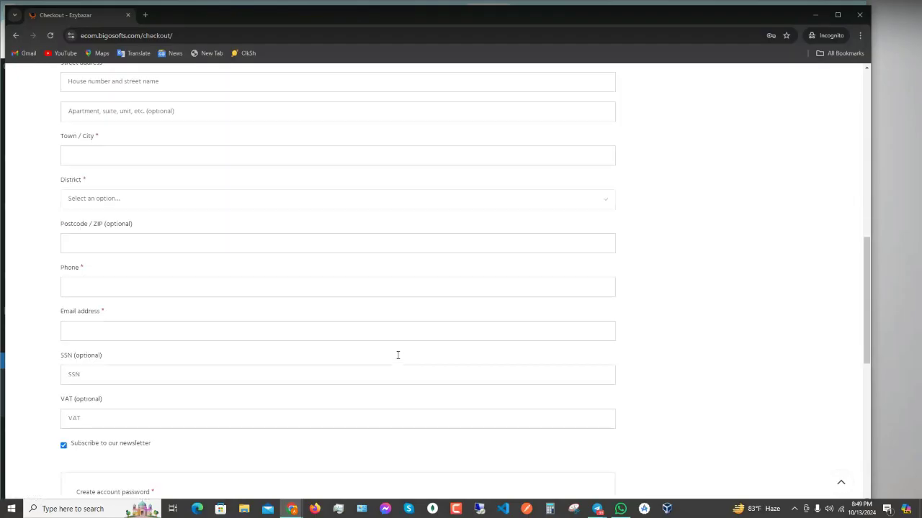
pyautogui.scroll(-3, 400, 377)
pyautogui.scroll(8, 531, 365)
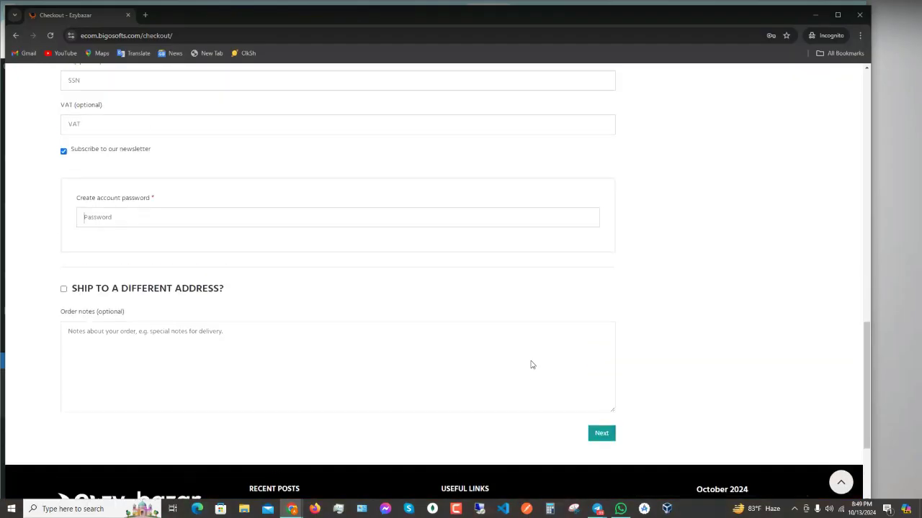
pyautogui.scroll(8, 530, 364)
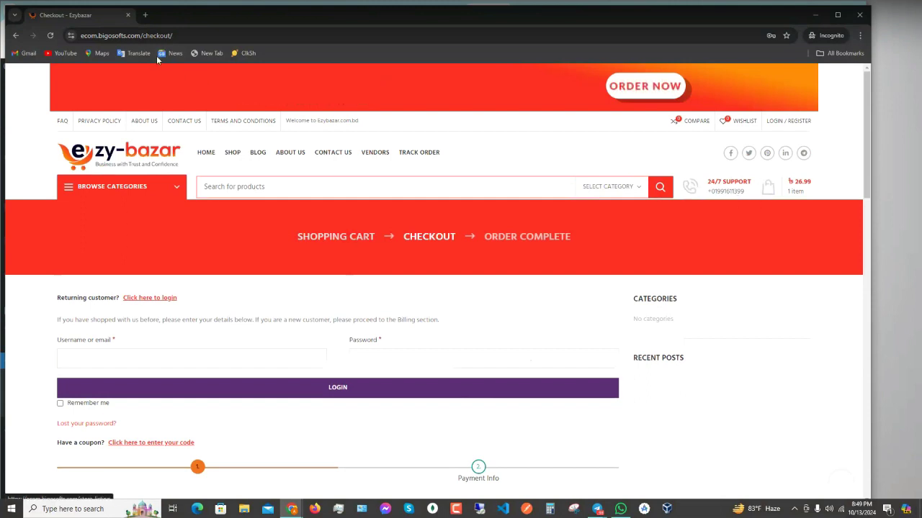
# - Load /cart to confirm the Rhinestone Backseat Handbag Holder at 26.99
pyautogui.click(141, 35)
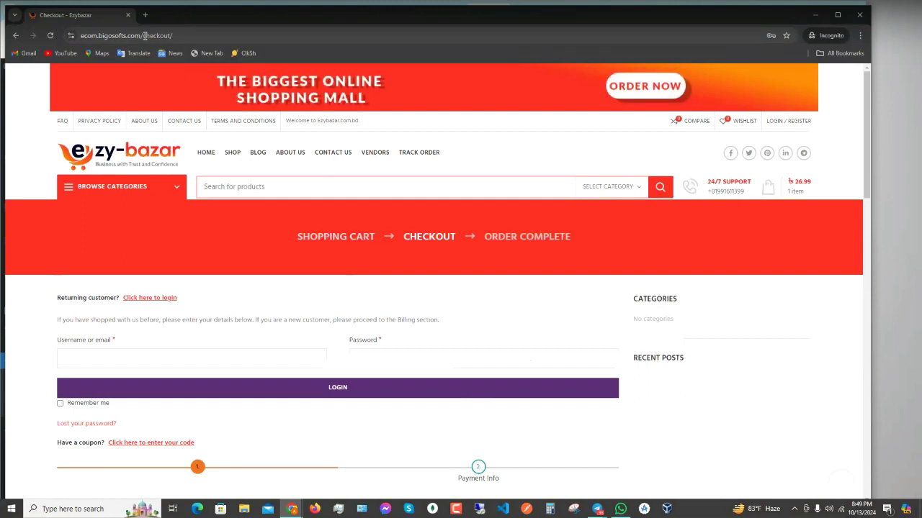
pyautogui.moveTo(165, 35); pyautogui.dragTo(452, 34)
pyautogui.write('cart')
pyautogui.press('Return')
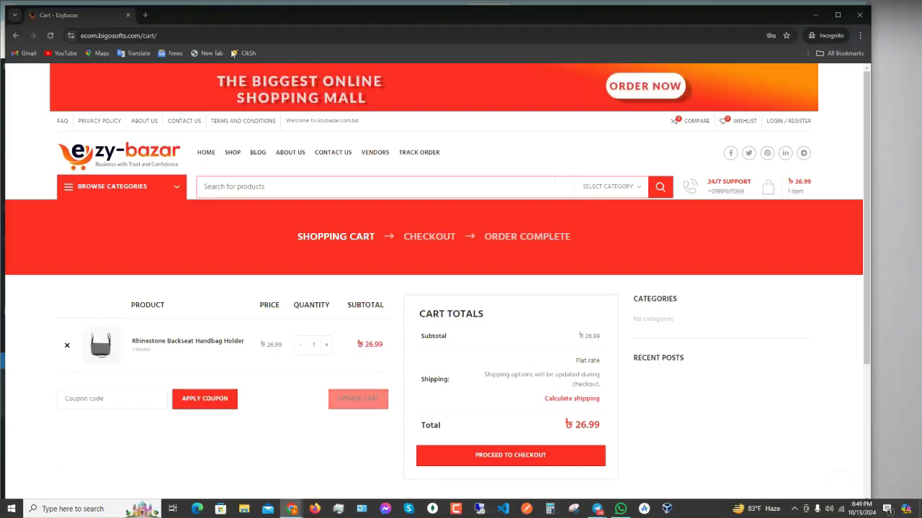
# - Go back to /checkout and reveal the coupon code entry box
pyautogui.doubleClick(155, 34)
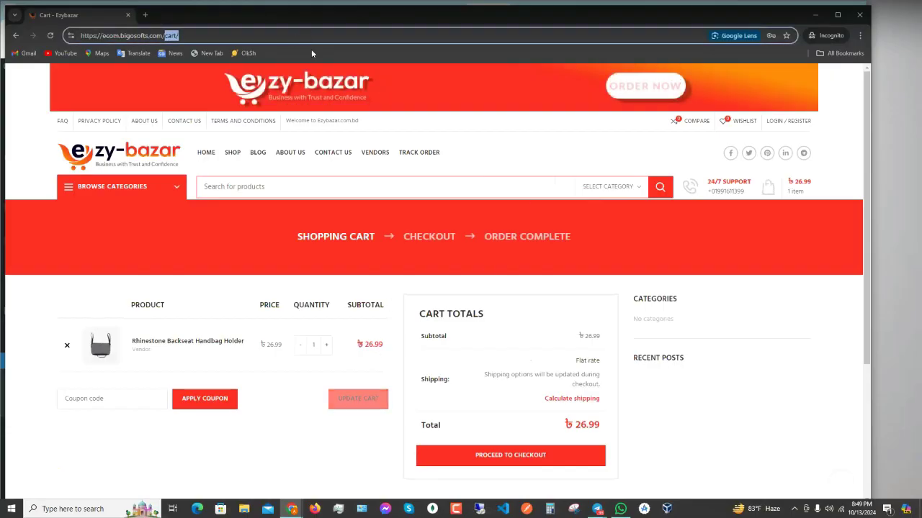
pyautogui.write('check')
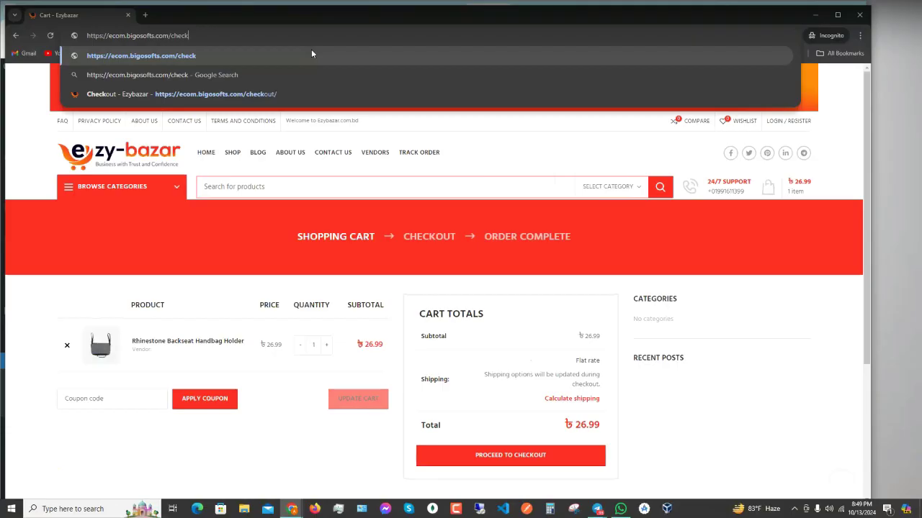
pyautogui.write('out/')
pyautogui.press('Return')
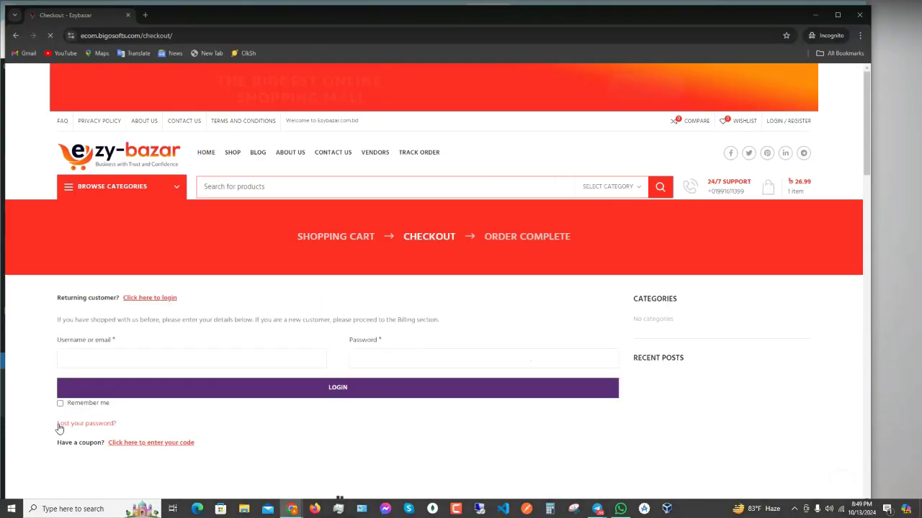
pyautogui.scroll(-2, 189, 392)
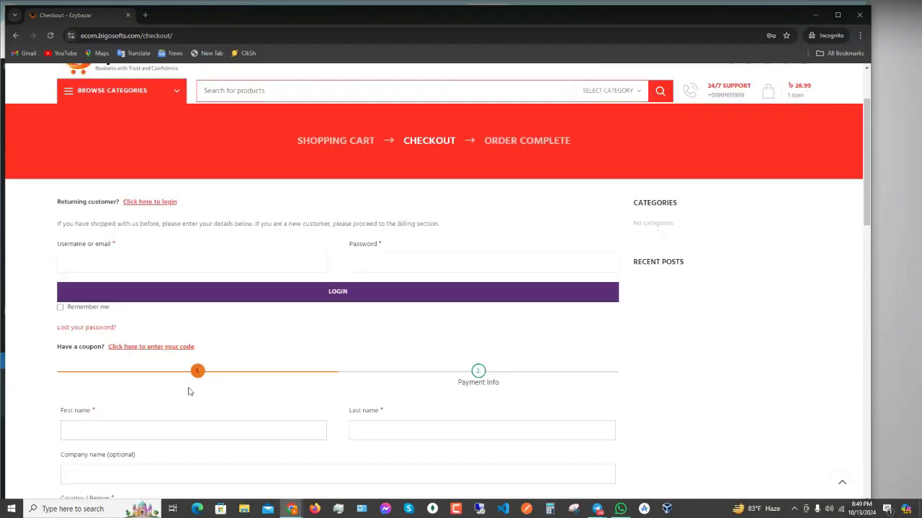
pyautogui.click(160, 348)
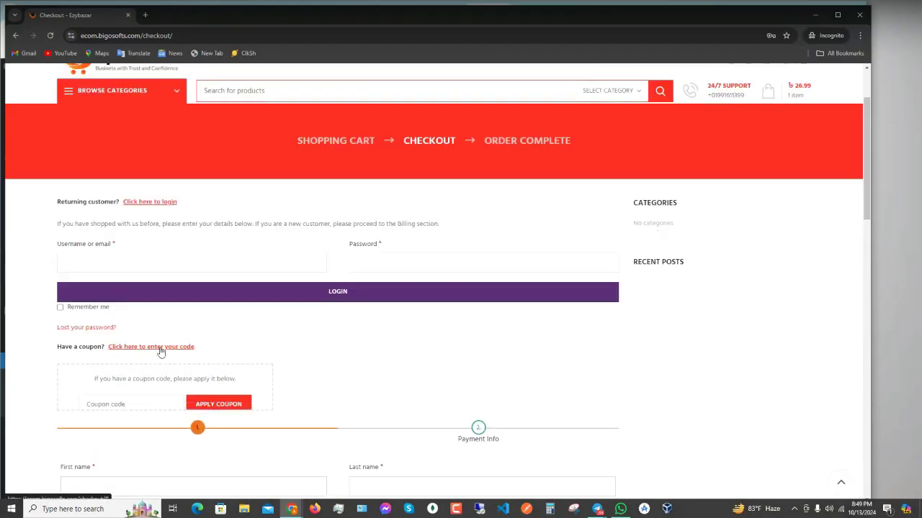
# - Apply coupon winter-sale, get the vendor-product error, and minimize the incognito window
pyautogui.click(109, 408)
pyautogui.write('winter-sale')
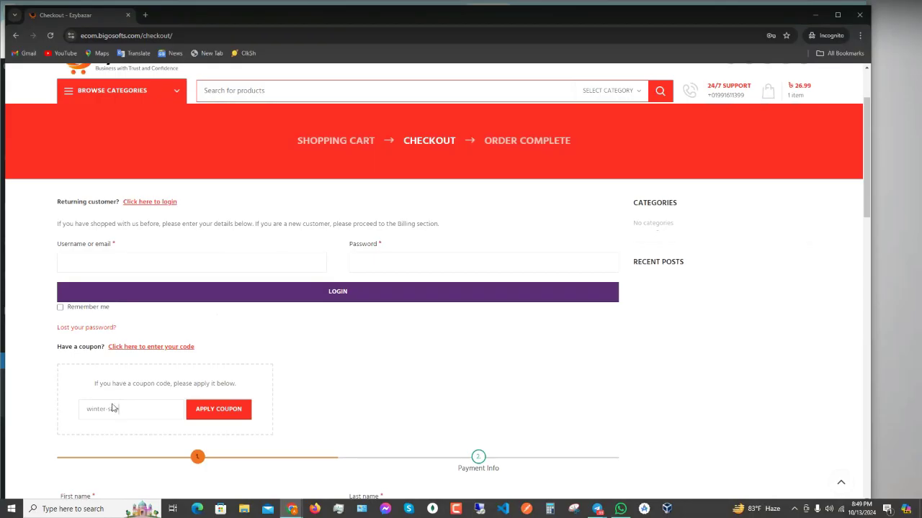
pyautogui.scroll(-1, 266, 380)
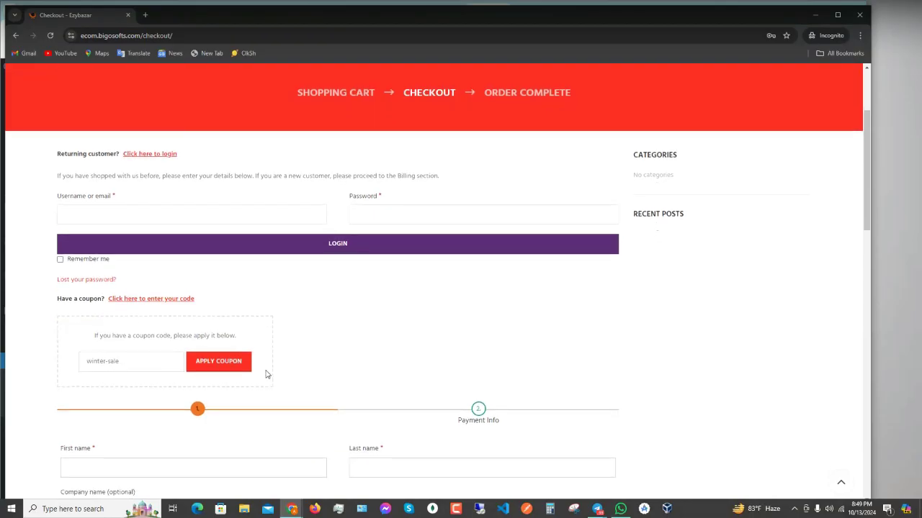
pyautogui.click(220, 365)
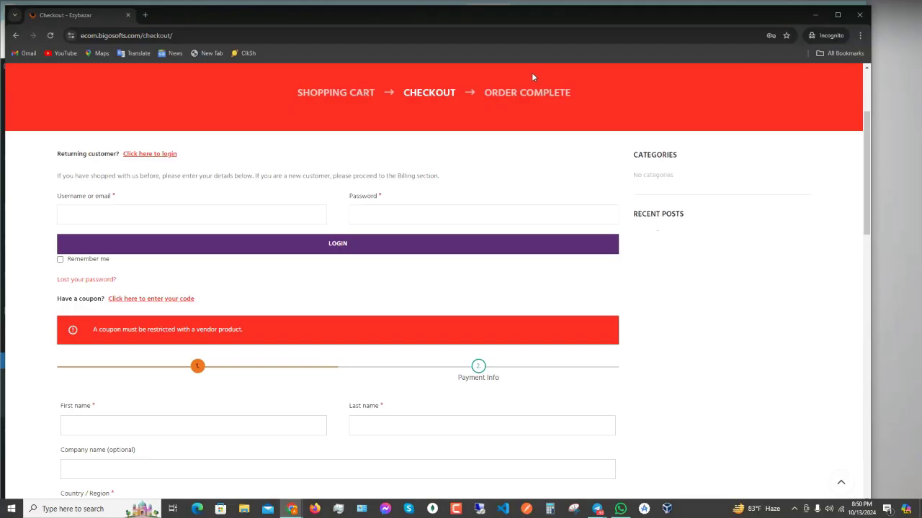
pyautogui.click(818, 15)
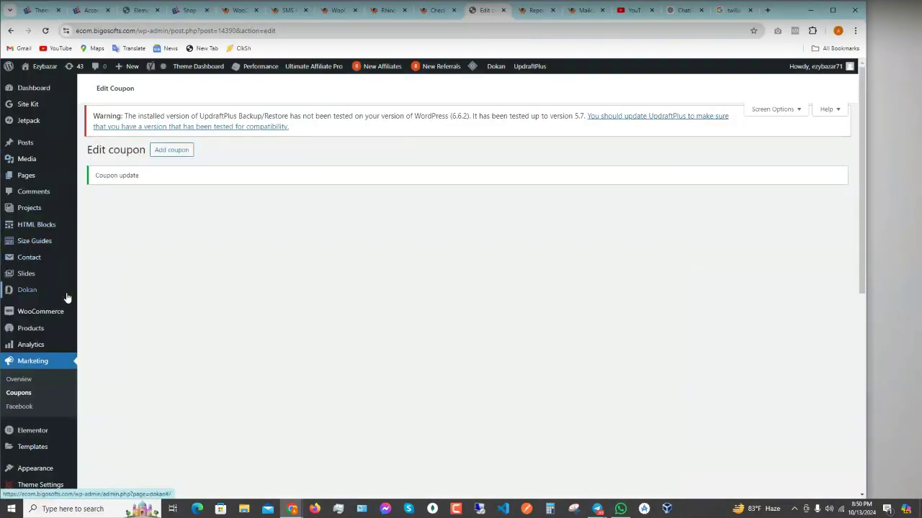
# - Cycle through the checkout, product, SMS and settings tabs, then reload the Edit coupon page
pyautogui.scroll(-4, 111, 293)
pyautogui.scroll(3, 100, 293)
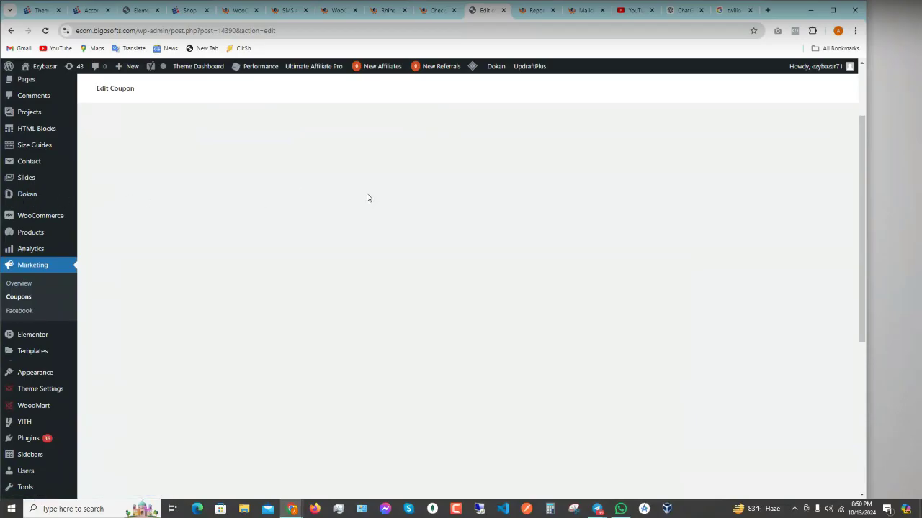
pyautogui.click(435, 10)
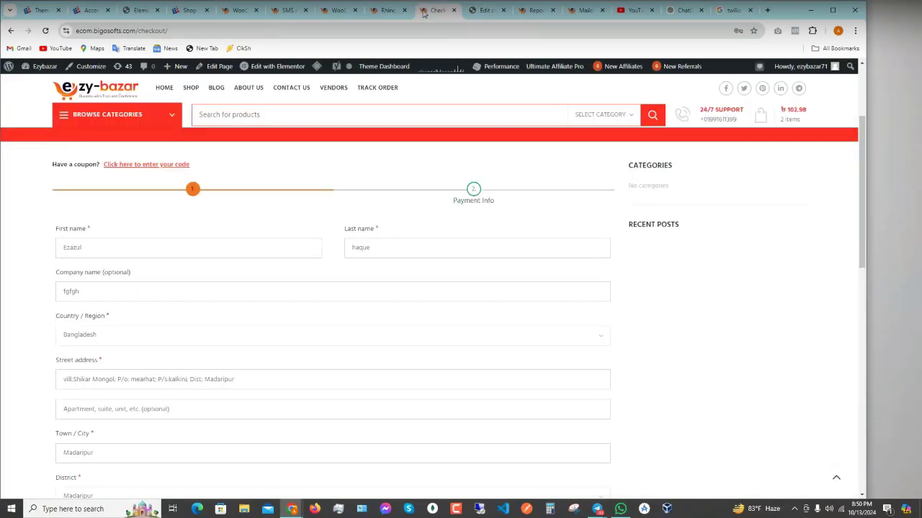
pyautogui.click(383, 10)
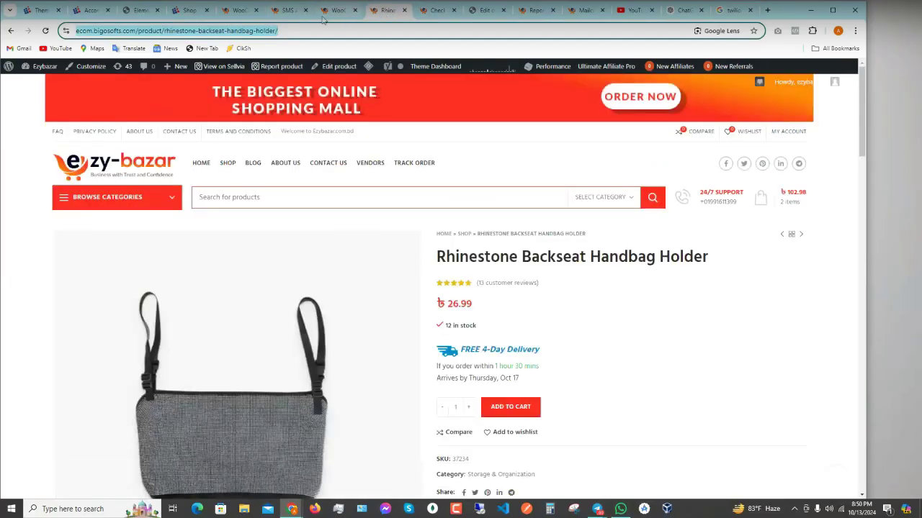
pyautogui.click(287, 10)
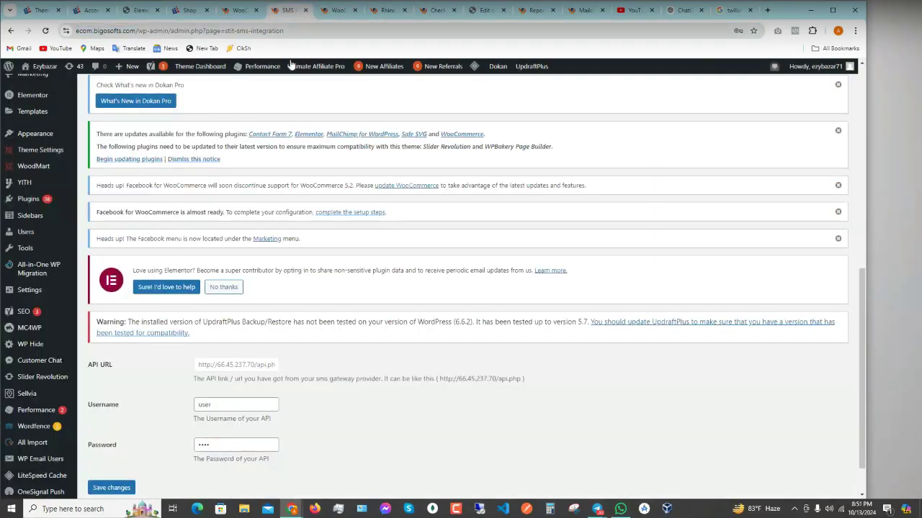
pyautogui.click(338, 10)
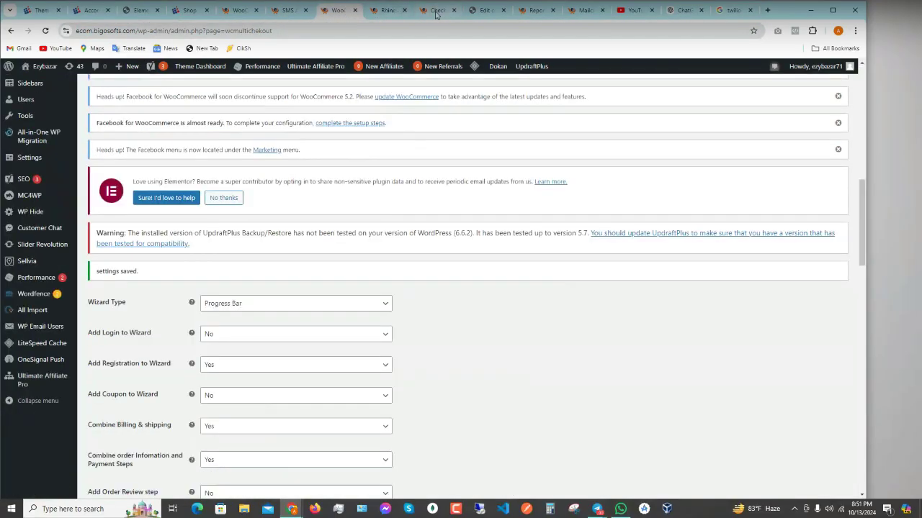
pyautogui.click(437, 11)
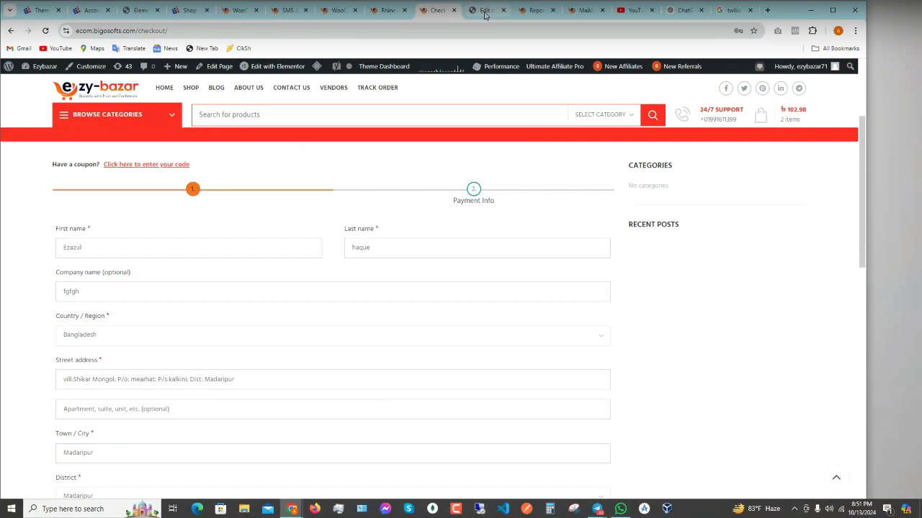
pyautogui.click(485, 11)
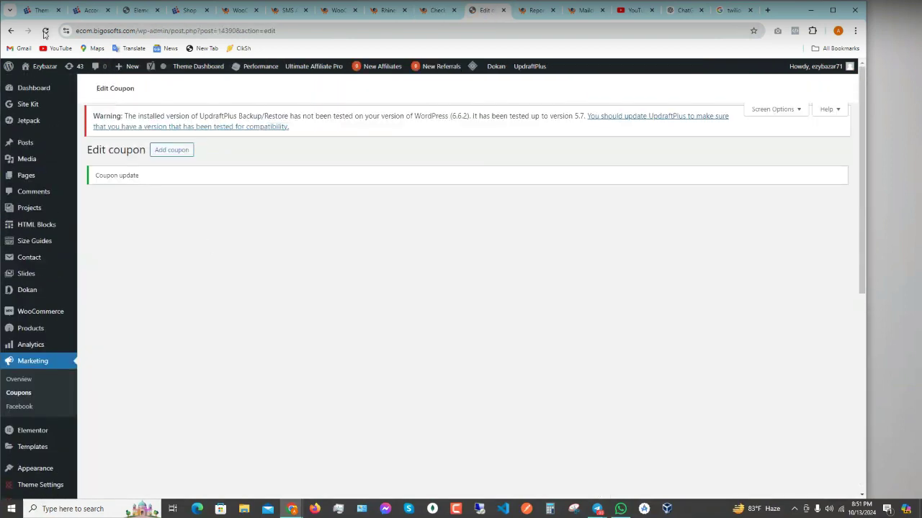
pyautogui.click(45, 32)
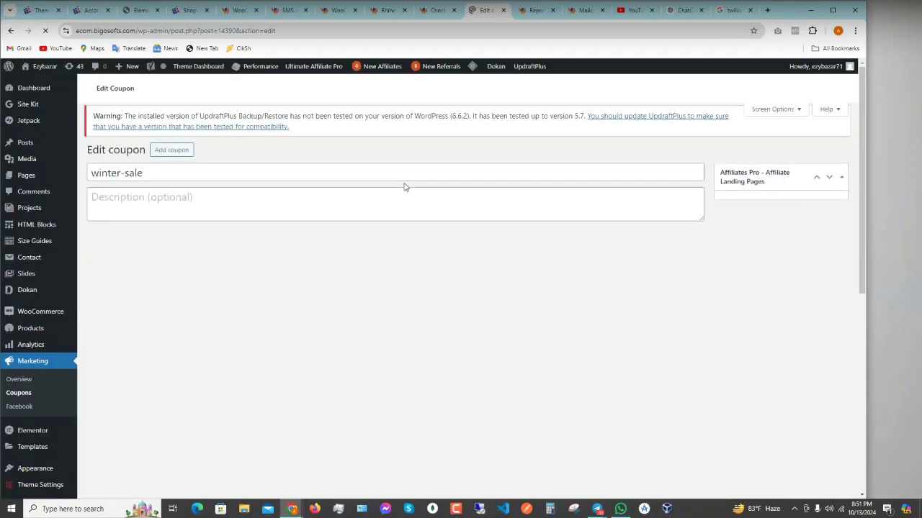
# - In Usage restriction, test a spend value of 1, then leave Minimum and Maximum spend empty
pyautogui.scroll(-5, 414, 202)
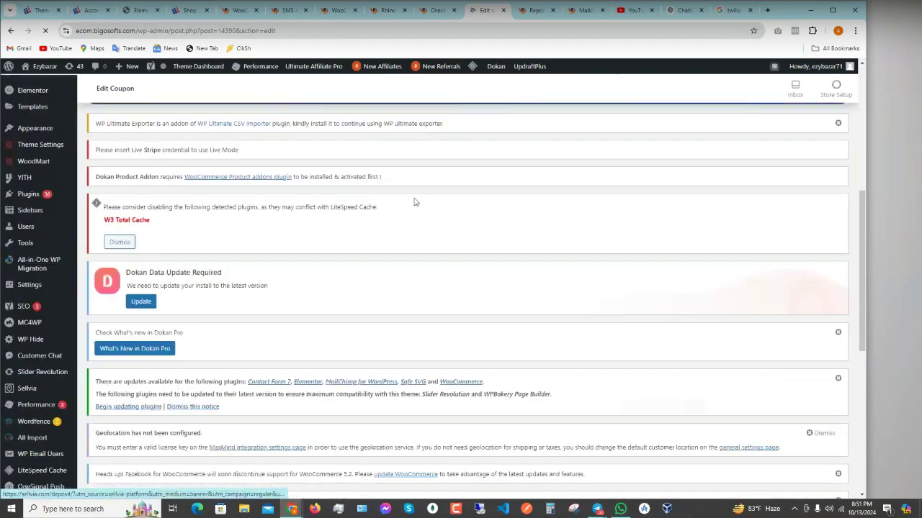
pyautogui.scroll(-6, 415, 202)
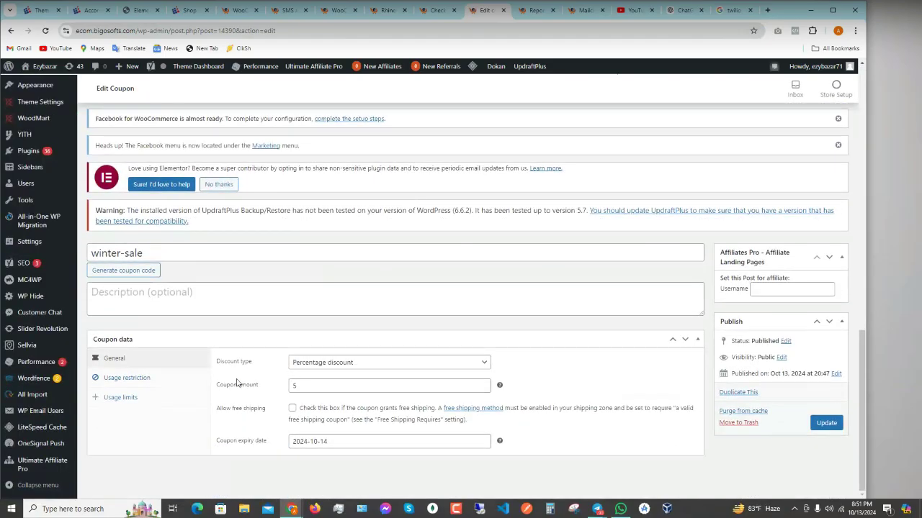
pyautogui.click(154, 380)
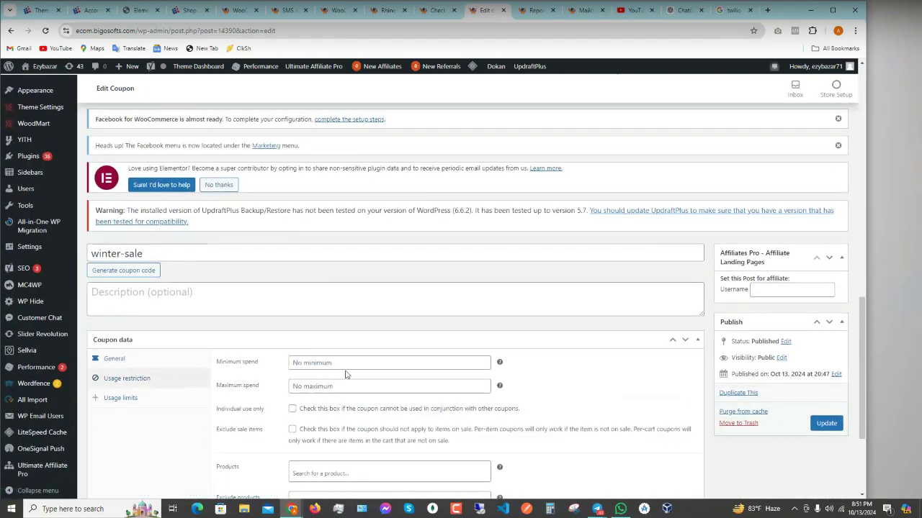
pyautogui.scroll(-1, 347, 373)
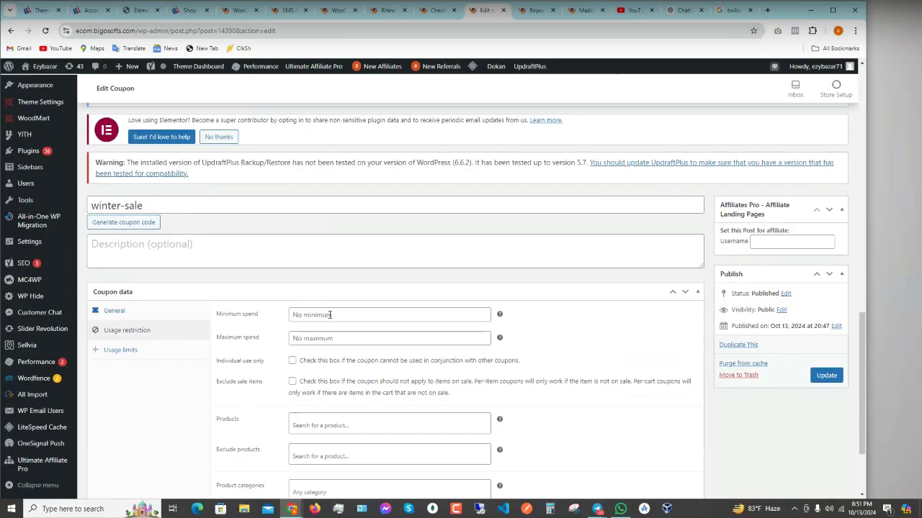
pyautogui.click(306, 315)
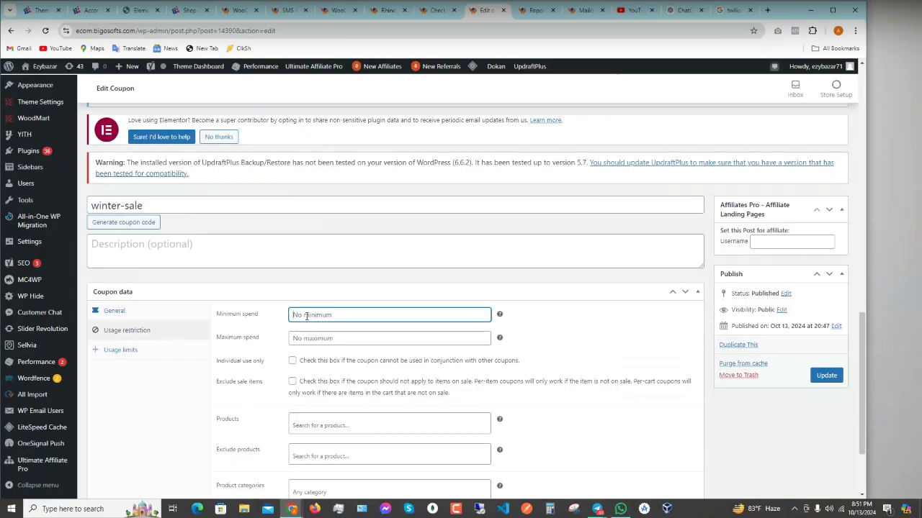
pyautogui.write('1')
pyautogui.press('BackSpace')
pyautogui.click(310, 342)
pyautogui.write('1')
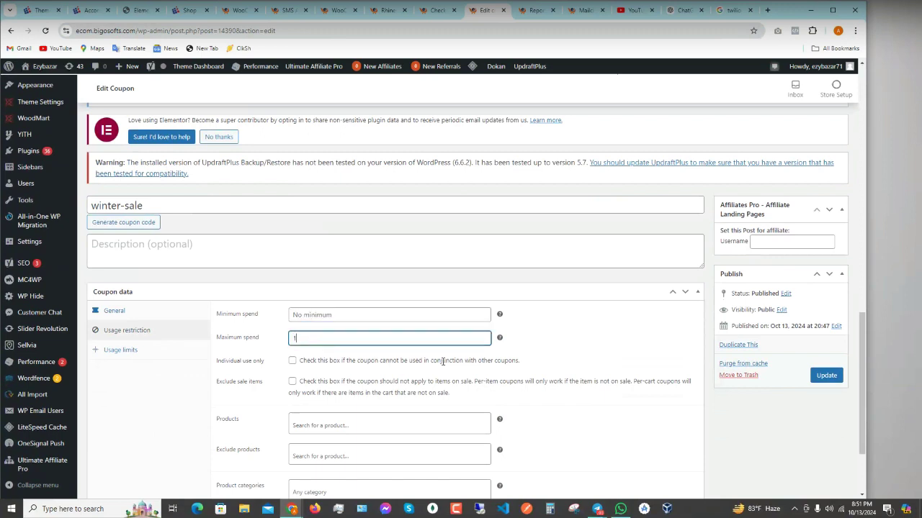
pyautogui.click(307, 316)
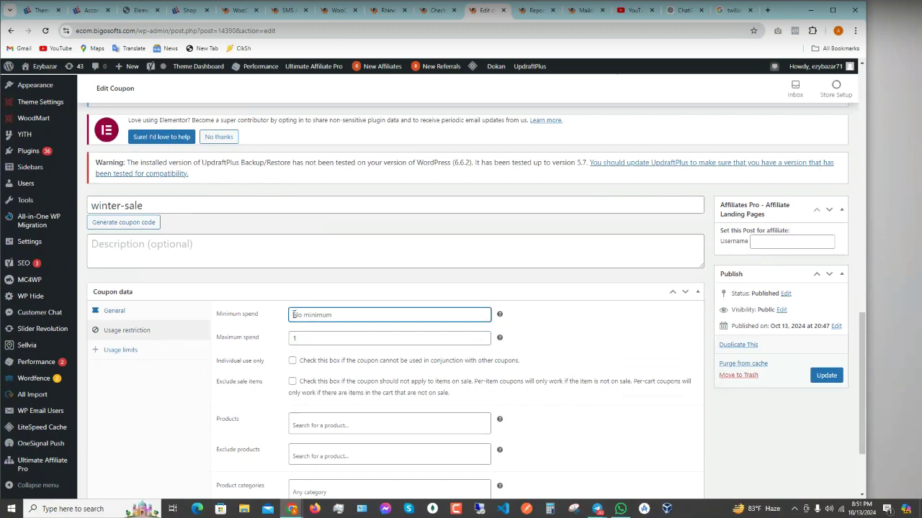
pyautogui.write('1')
pyautogui.press('BackSpace')
pyautogui.click(339, 339)
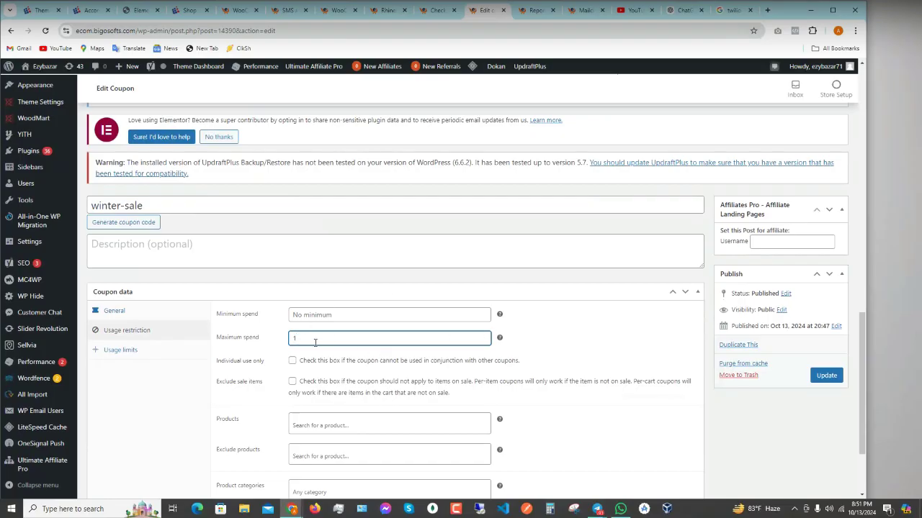
pyautogui.press('BackSpace')
# - Tick 'Individual use only' for the winter-sale coupon
pyautogui.click(148, 207)
pyautogui.hotkey('ctrl', 'a')
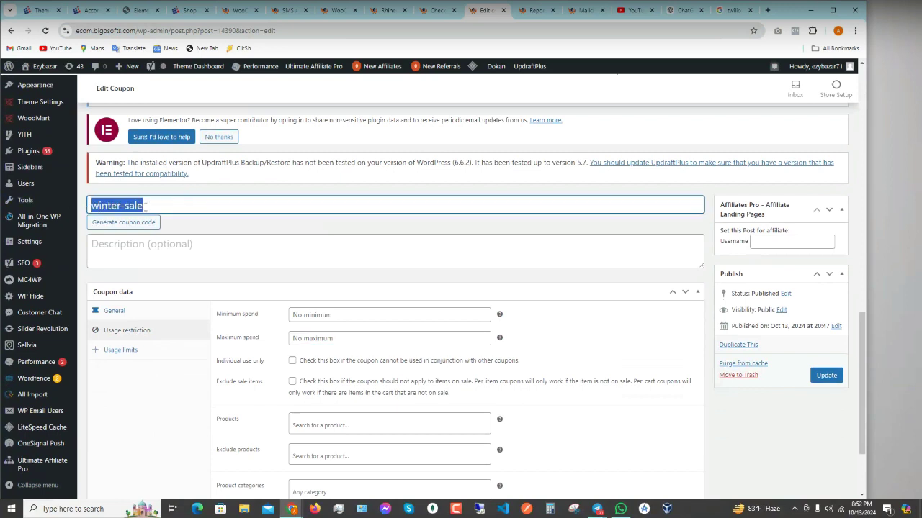
pyautogui.click(144, 206)
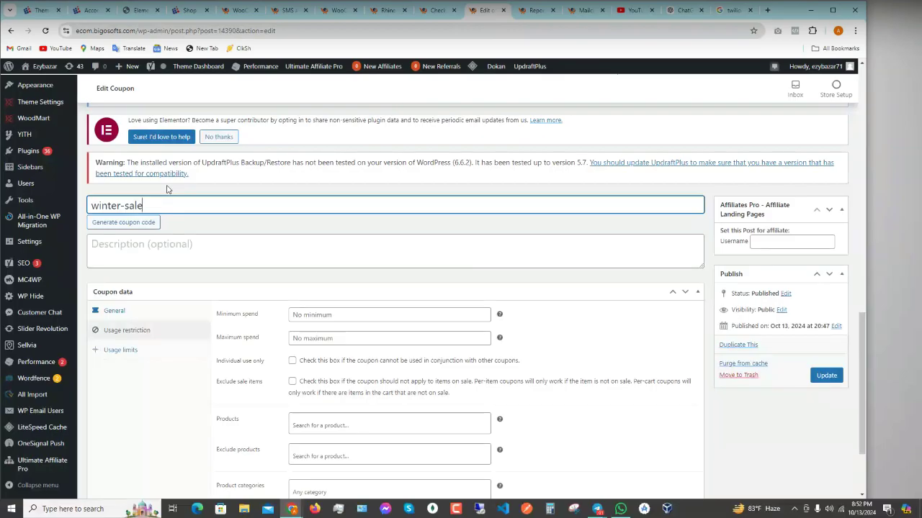
pyautogui.click(292, 362)
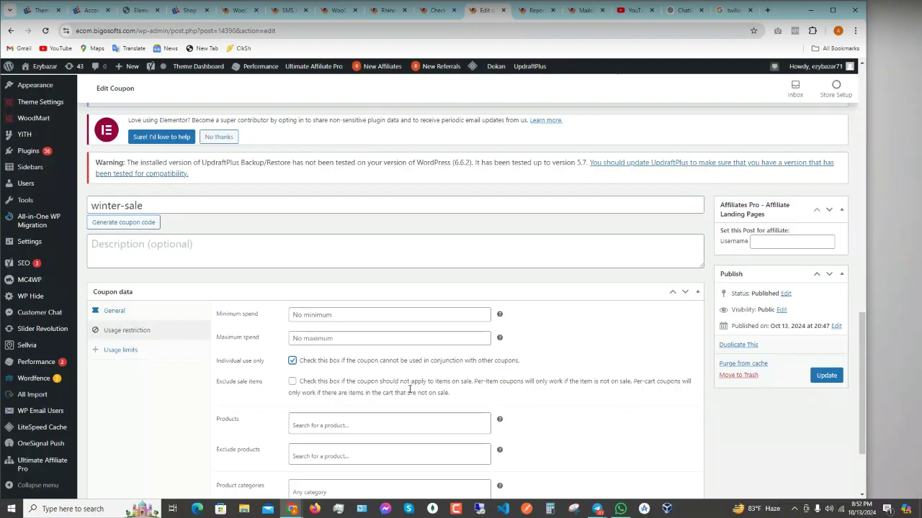
pyautogui.doubleClick(466, 382)
pyautogui.scroll(-1, 292, 389)
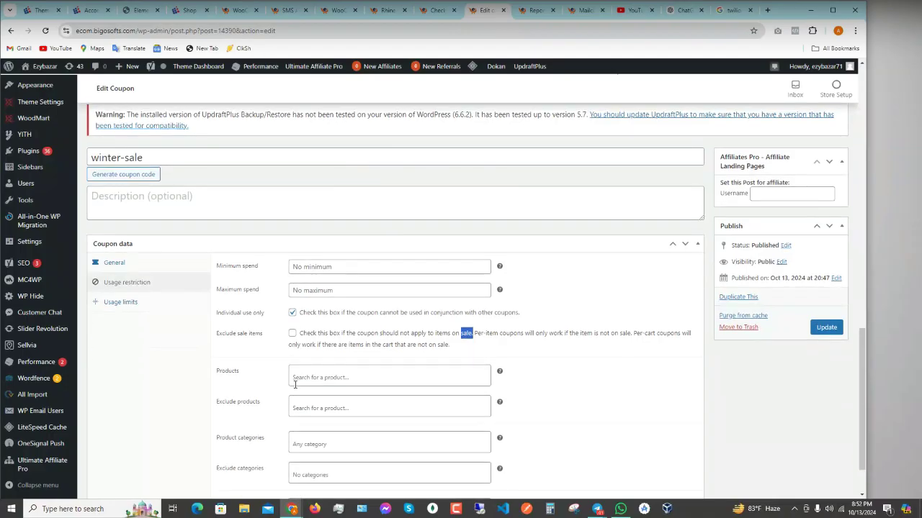
# - Try letters in the Usage restriction Products search box, then clear it
pyautogui.click(317, 378)
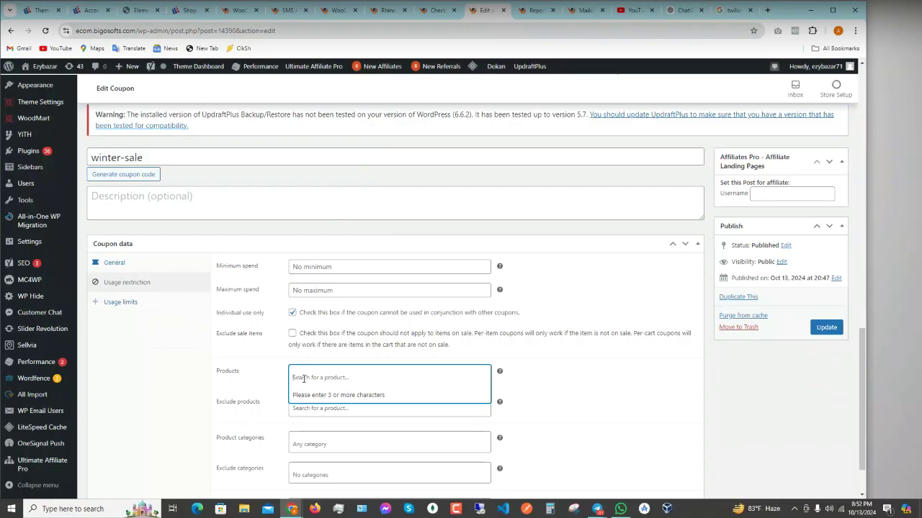
pyautogui.write('a')
pyautogui.press('BackSpace')
pyautogui.write('b')
pyautogui.press('BackSpace')
pyautogui.press('BackSpace')
# - Recheck the incognito checkout's vendor-product error, then return to the coupon editor
pyautogui.moveTo(294, 509)
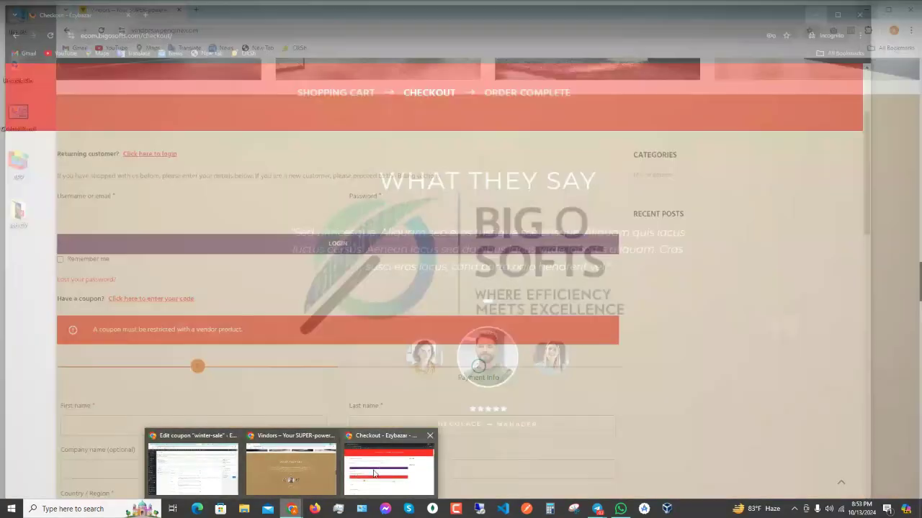
pyautogui.click(373, 473)
pyautogui.scroll(-3, 296, 344)
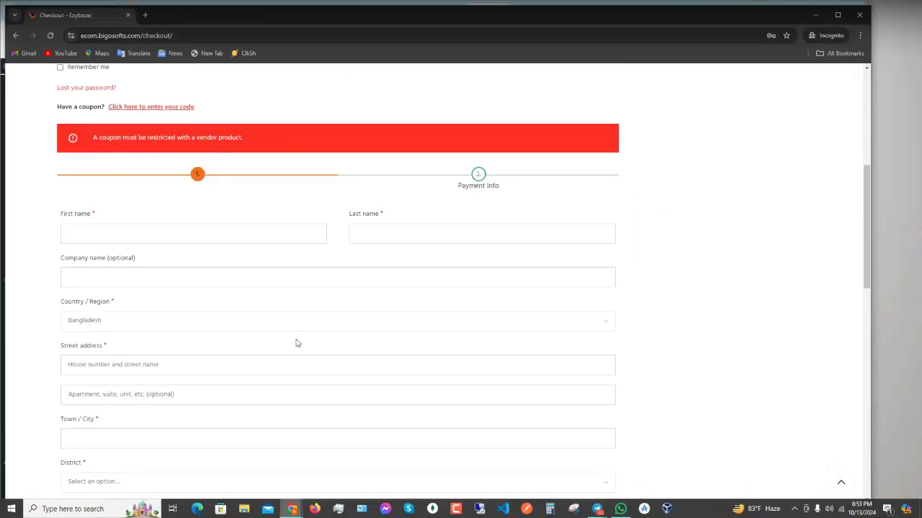
pyautogui.scroll(3, 296, 343)
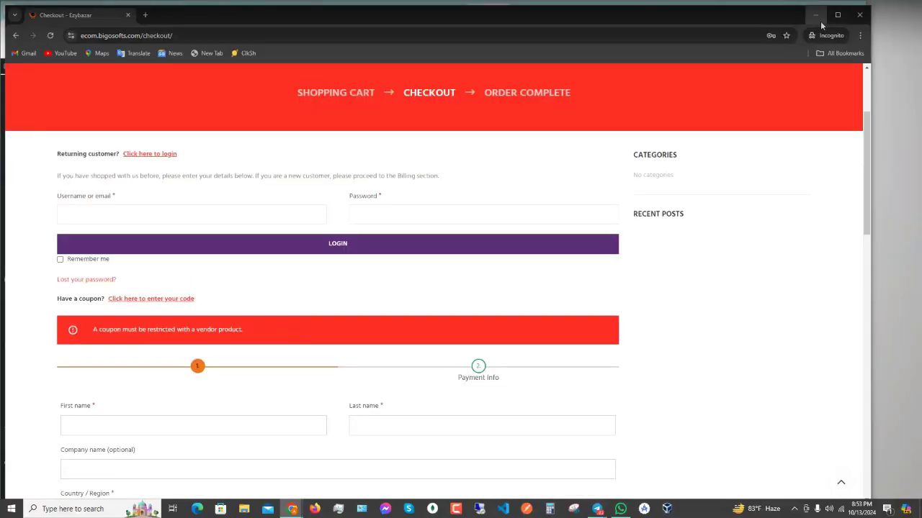
pyautogui.click(816, 15)
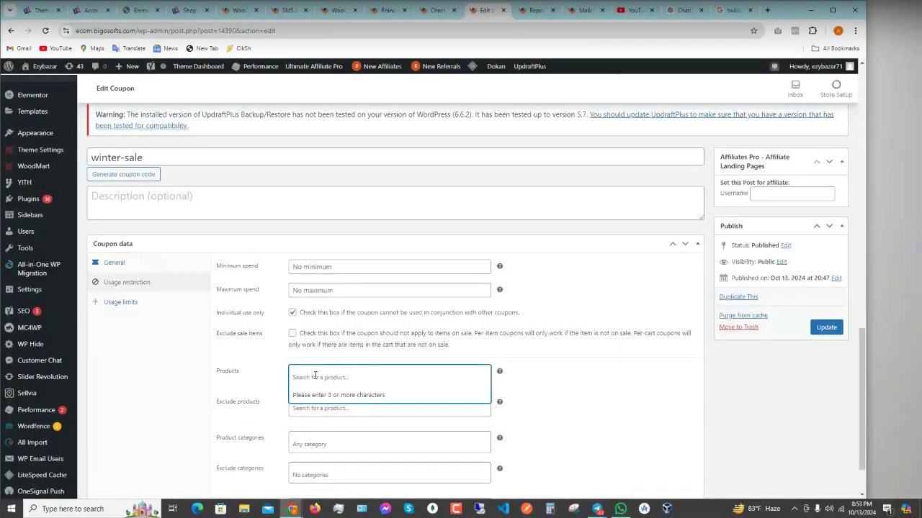
# - Review the coupon's Allowed emails, Usage limits and General settings: 5 Percentage, expiring 2024-10-14
pyautogui.scroll(-1, 350, 360)
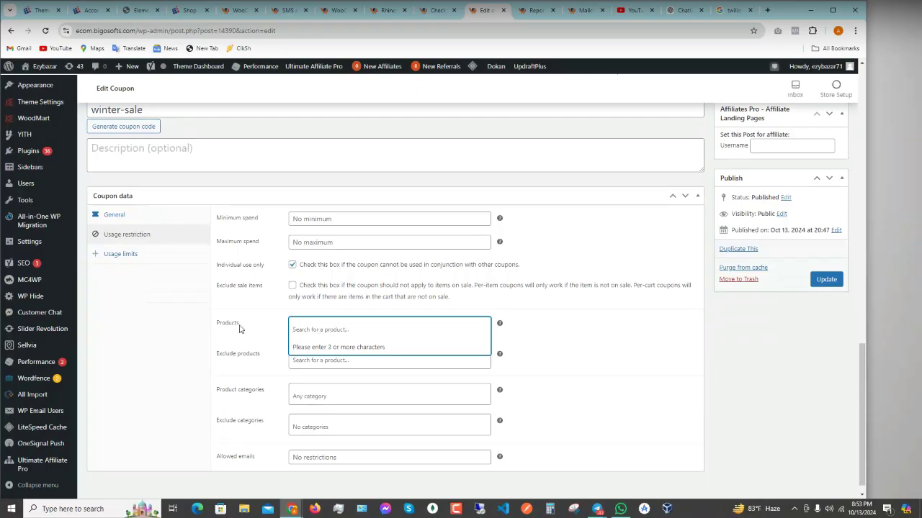
pyautogui.click(264, 325)
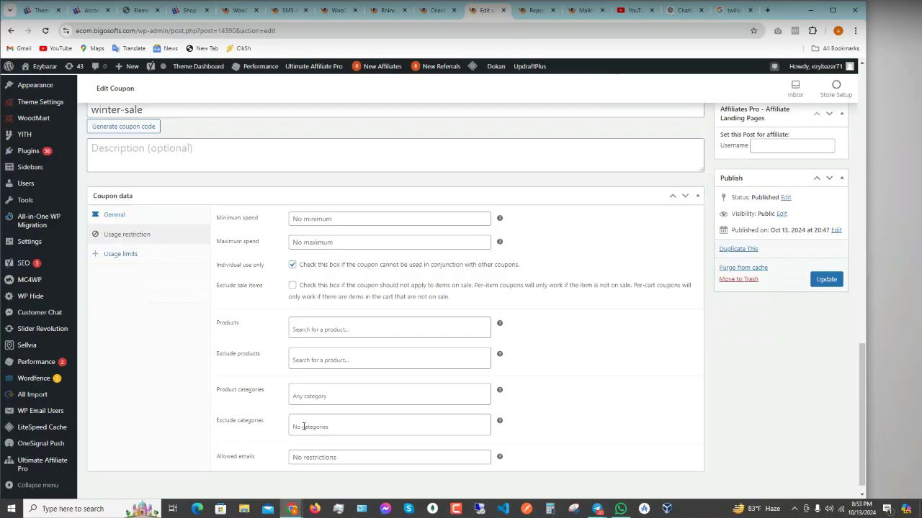
pyautogui.click(320, 459)
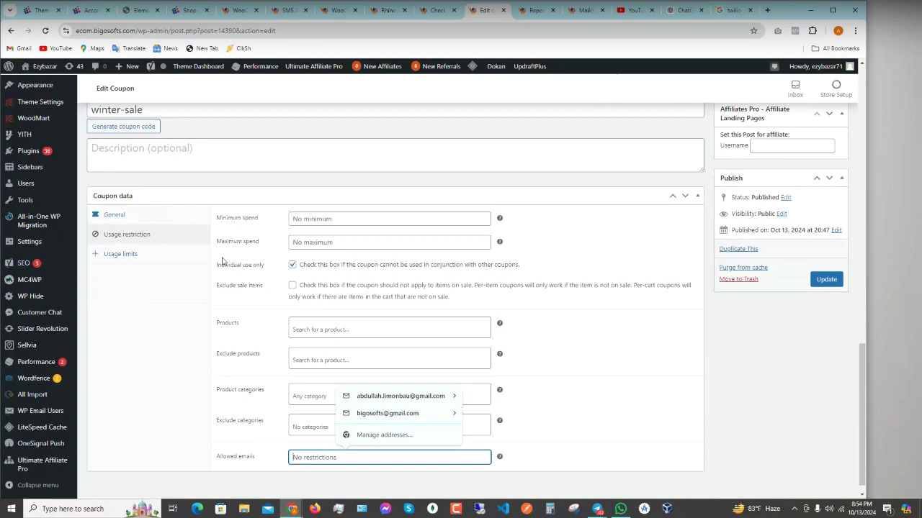
pyautogui.click(122, 255)
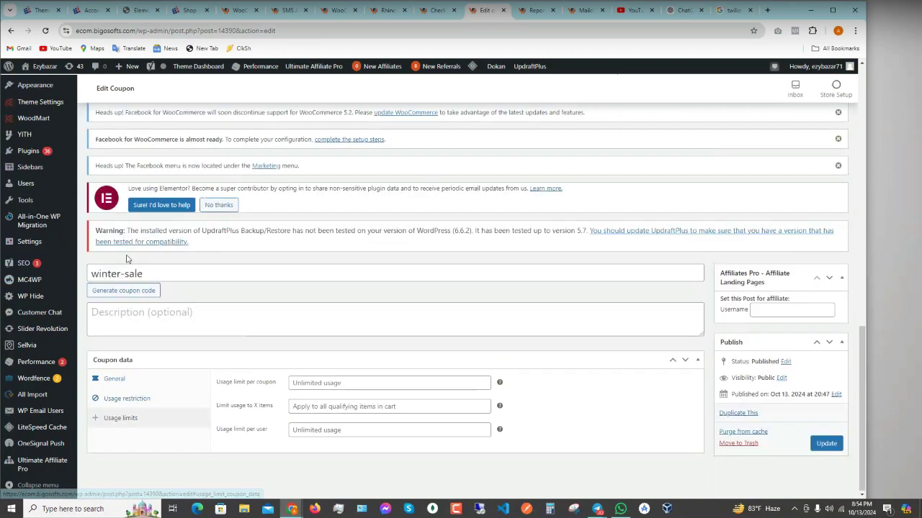
pyautogui.scroll(-3, 375, 353)
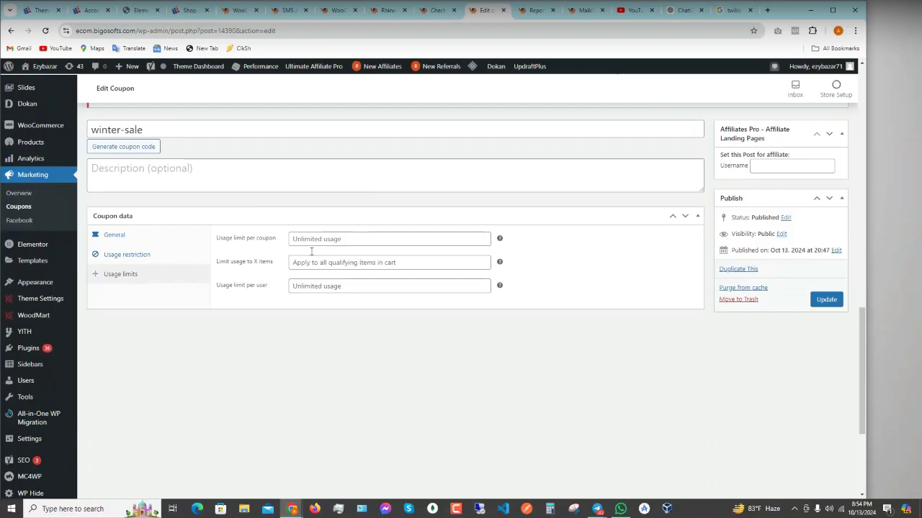
pyautogui.click(127, 242)
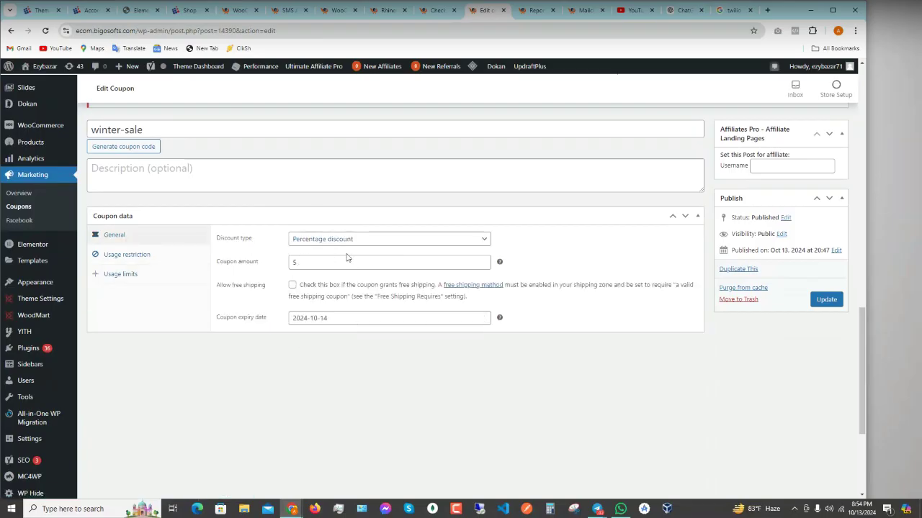
# - Bring up the context menu for the Products > Add New link
pyautogui.moveTo(55, 283)
pyautogui.moveTo(43, 142)
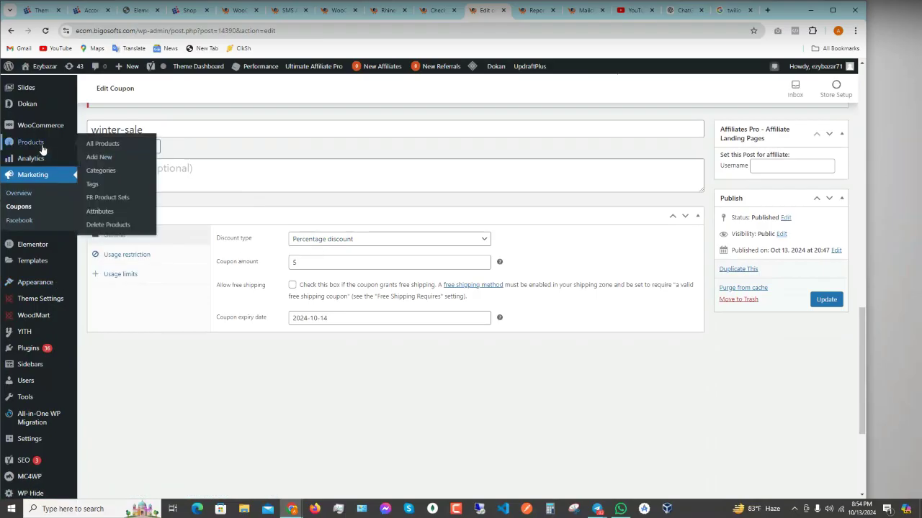
pyautogui.rightClick(100, 157)
# - Open Add New product in a new tab and enter the product title
pyautogui.click(130, 170)
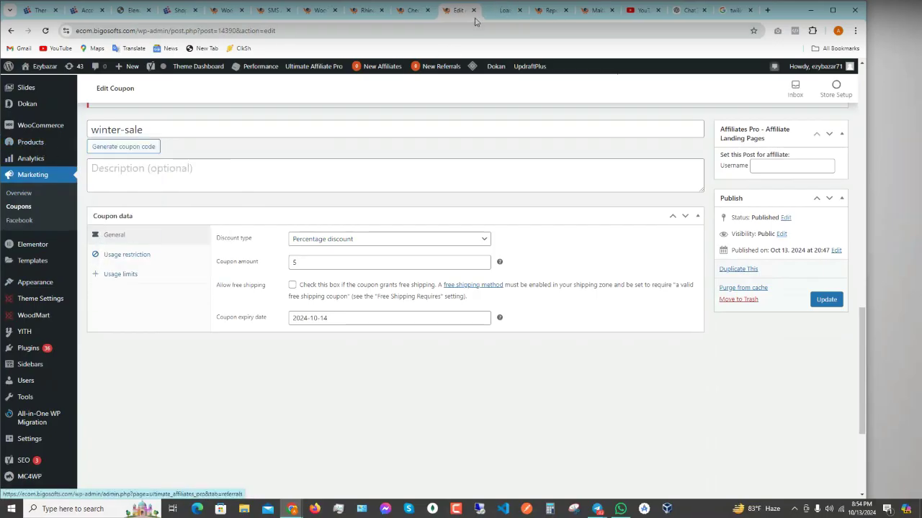
pyautogui.click(500, 18)
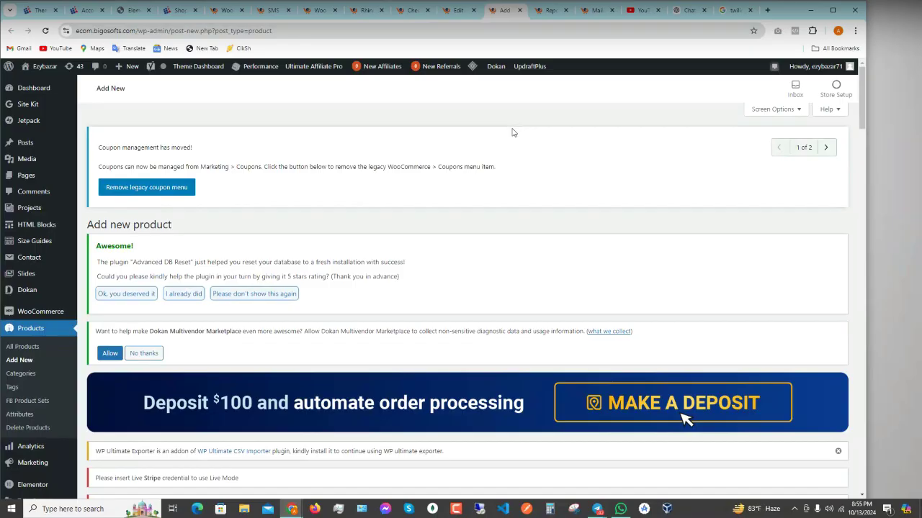
pyautogui.scroll(-1, 419, 203)
pyautogui.scroll(-10, 420, 204)
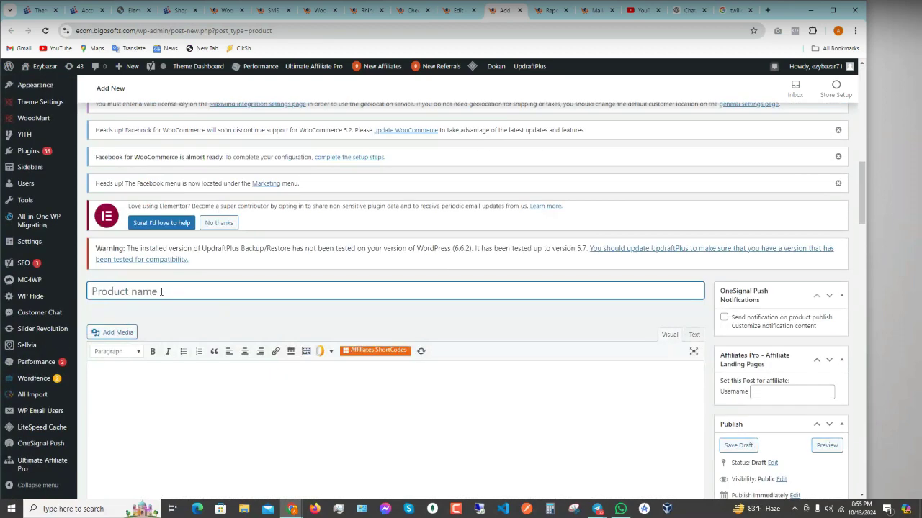
# - Copy the product title into the description body
pyautogui.click(187, 403)
pyautogui.scroll(-2, 189, 370)
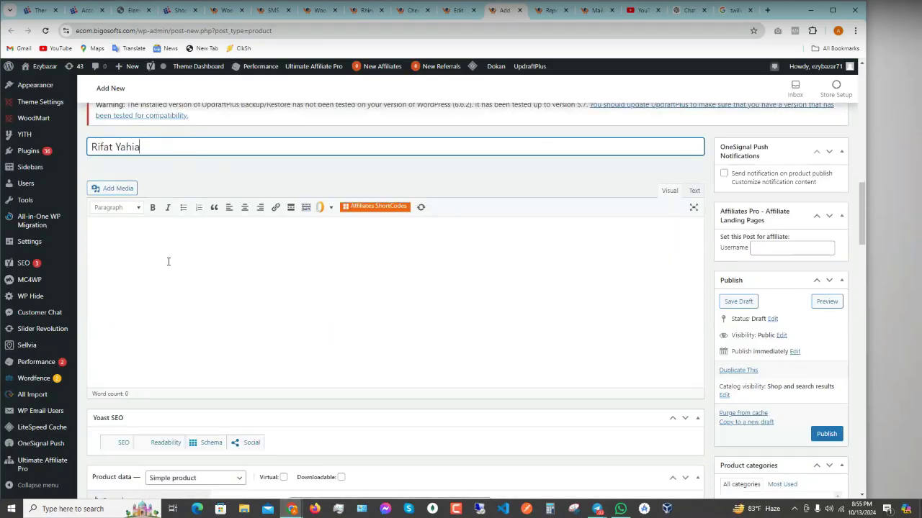
pyautogui.moveTo(149, 146); pyautogui.dragTo(32, 153)
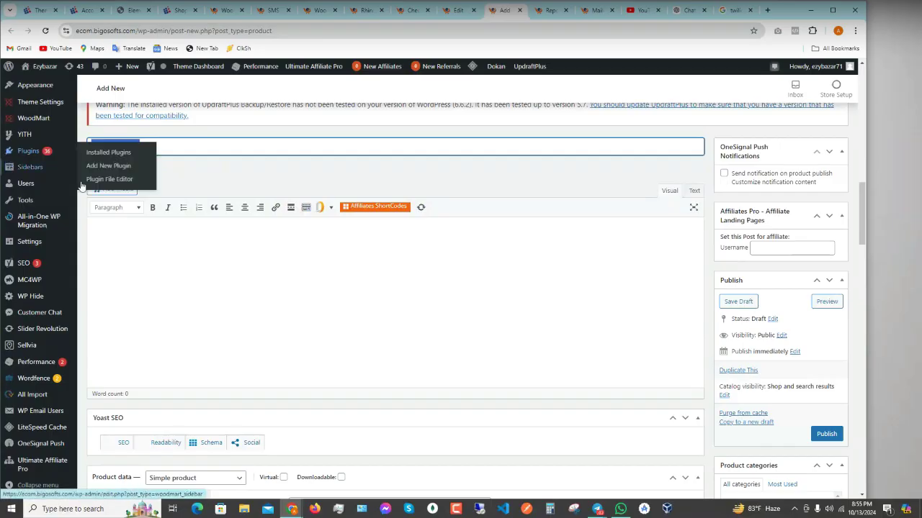
pyautogui.hotkey('ctrl', 'c')
pyautogui.click(145, 229)
pyautogui.hotkey('ctrl', 'v')
# - Set Regular price 500 and Sale price 400, and tick the Books category
pyautogui.scroll(-3, 401, 358)
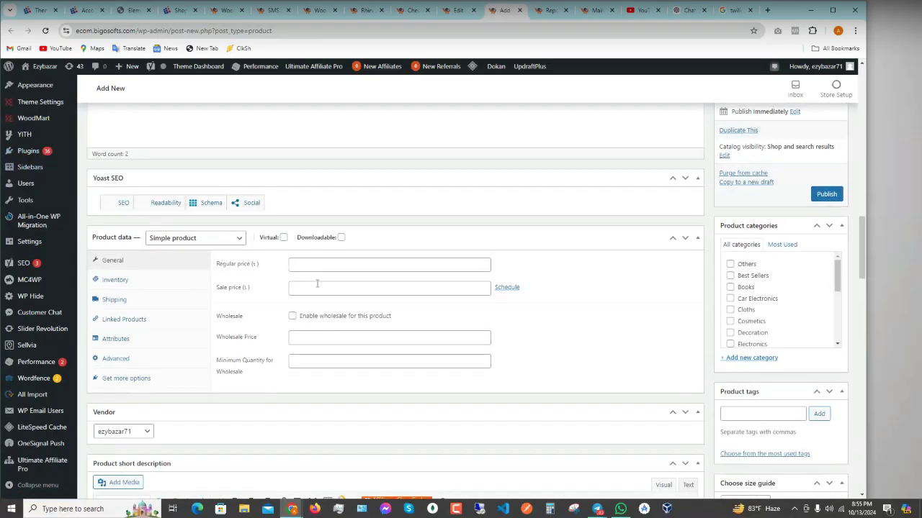
pyautogui.click(300, 263)
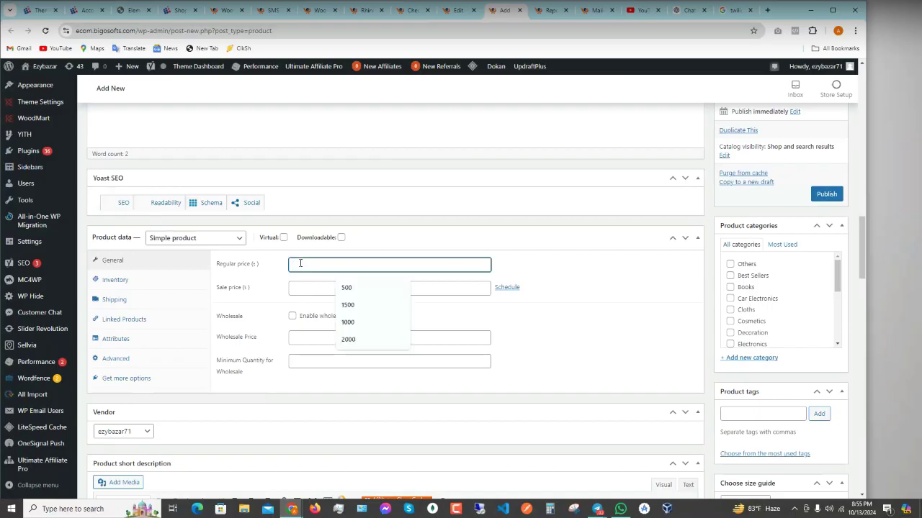
pyautogui.write('500')
pyautogui.click(306, 292)
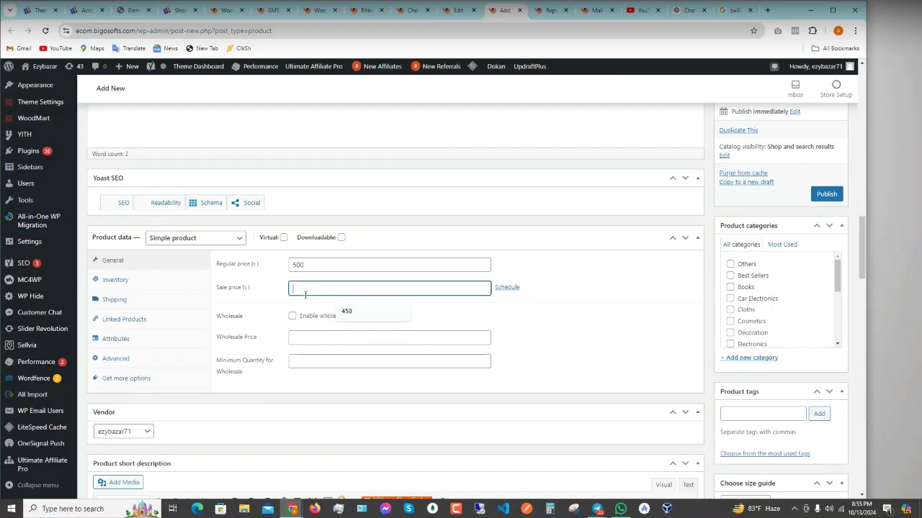
pyautogui.write('400')
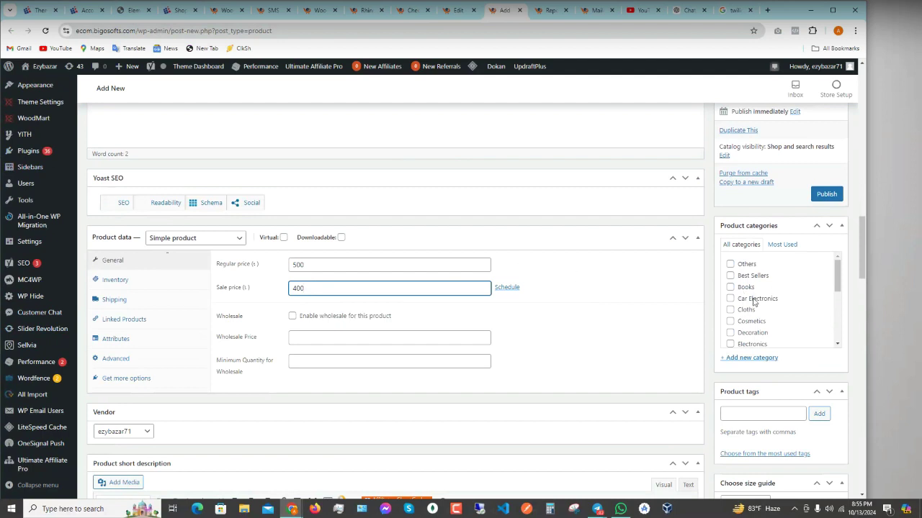
pyautogui.click(729, 287)
pyautogui.scroll(-3, 792, 397)
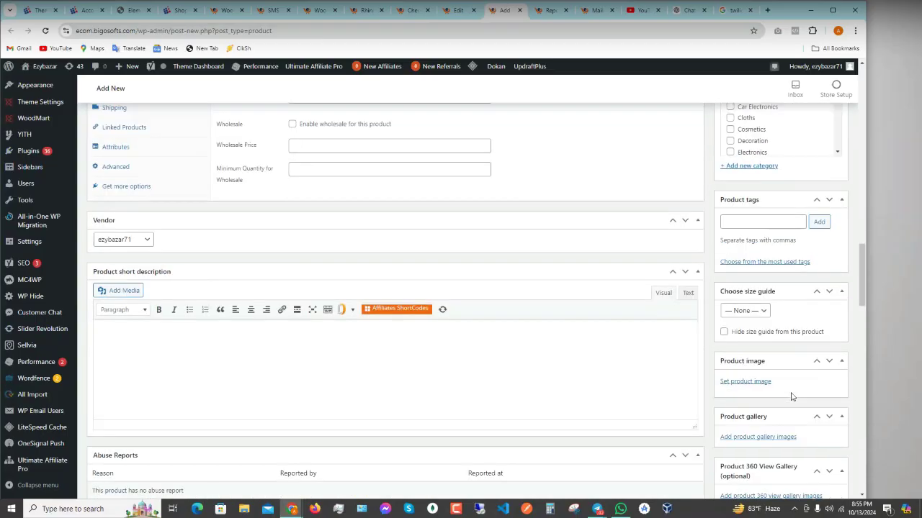
# - Set the pink pouch photo 14374-178c6e.jpg from the Media Library as the product image
pyautogui.click(749, 381)
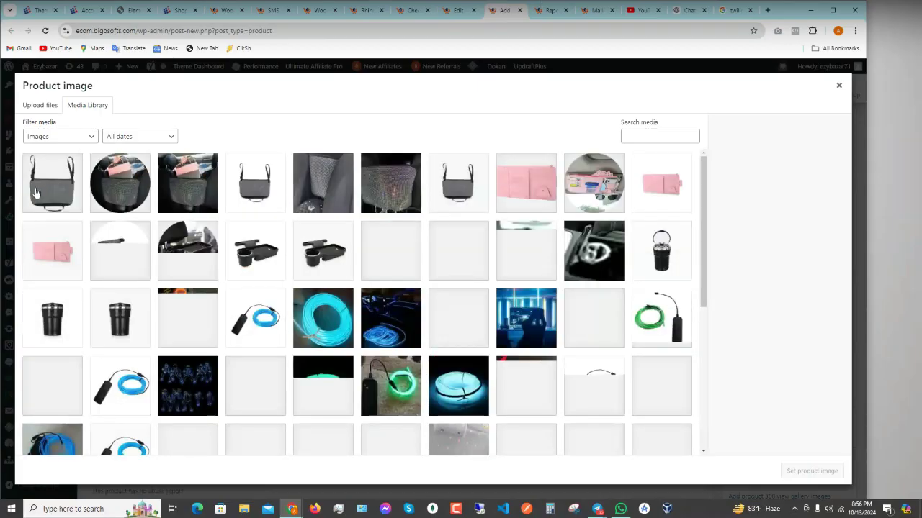
pyautogui.click(36, 190)
pyautogui.click(64, 251)
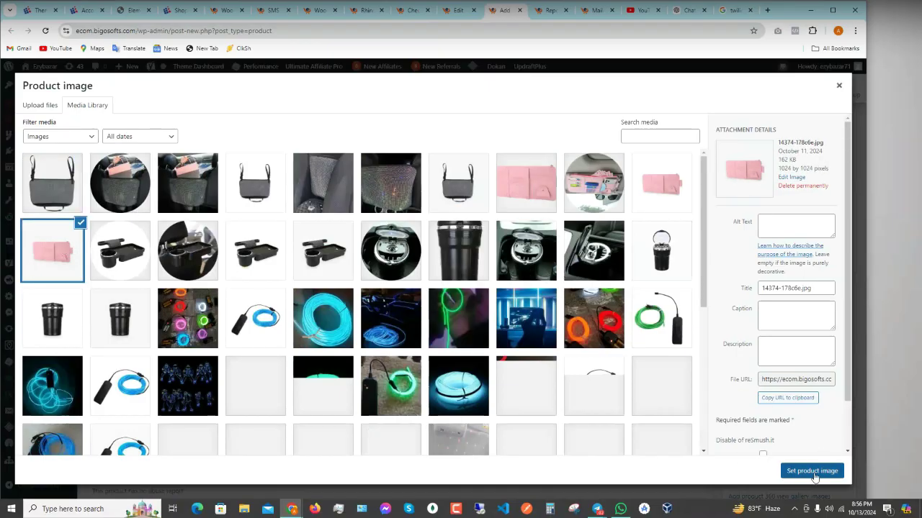
pyautogui.click(811, 471)
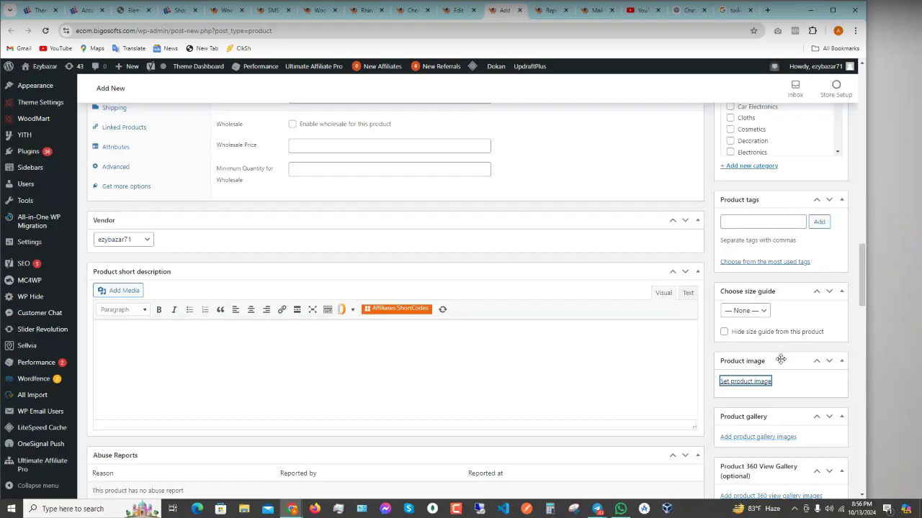
# - Publish the new product
pyautogui.scroll(6, 782, 366)
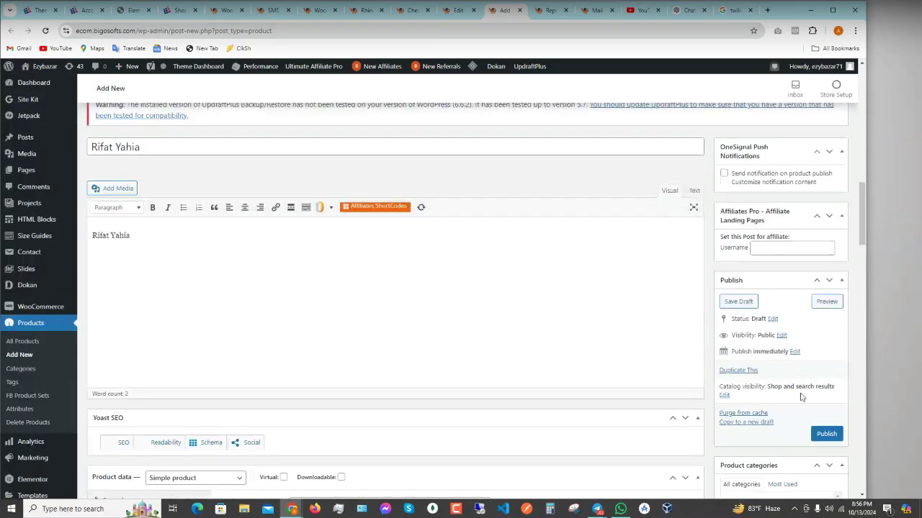
pyautogui.scroll(-1, 807, 393)
pyautogui.scroll(-1, 807, 394)
pyautogui.click(825, 290)
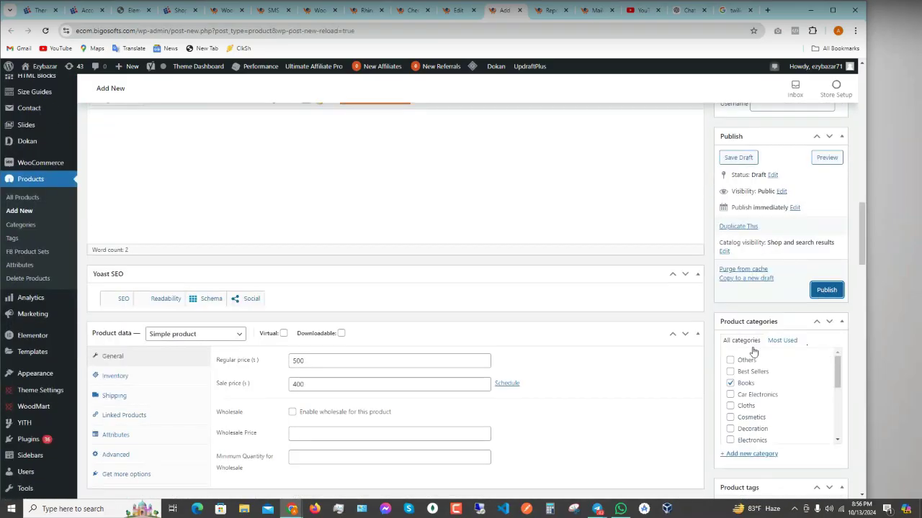
# - Review the reloaded form and publish the still-draft product again
pyautogui.scroll(-3, 743, 375)
pyautogui.scroll(-5, 597, 338)
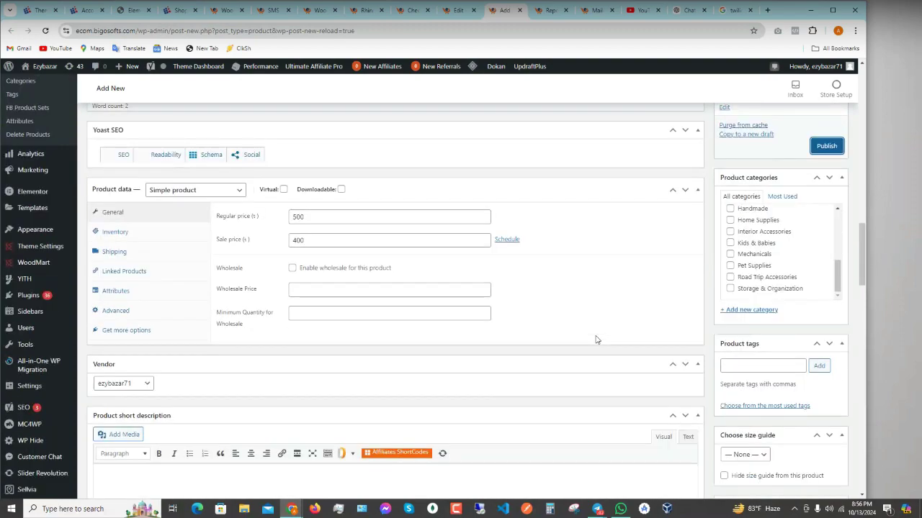
pyautogui.scroll(-3, 597, 342)
pyautogui.scroll(3, 631, 389)
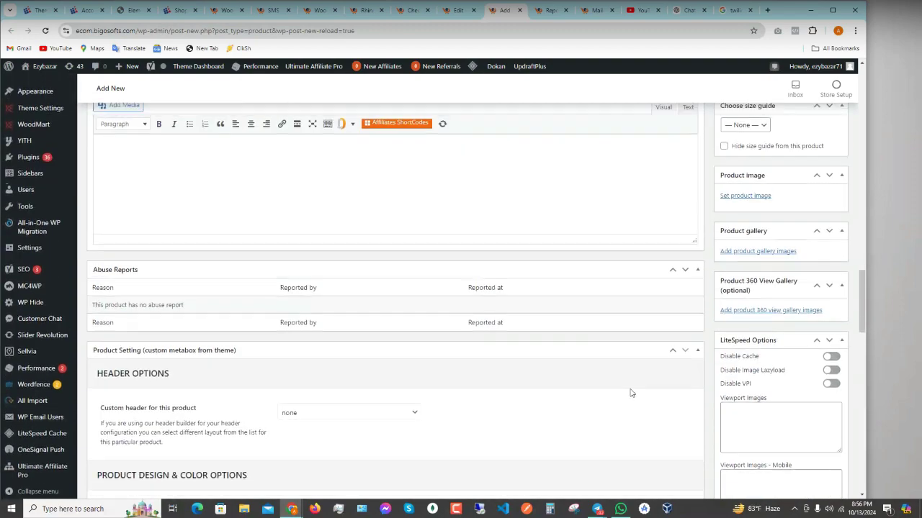
pyautogui.scroll(12, 630, 388)
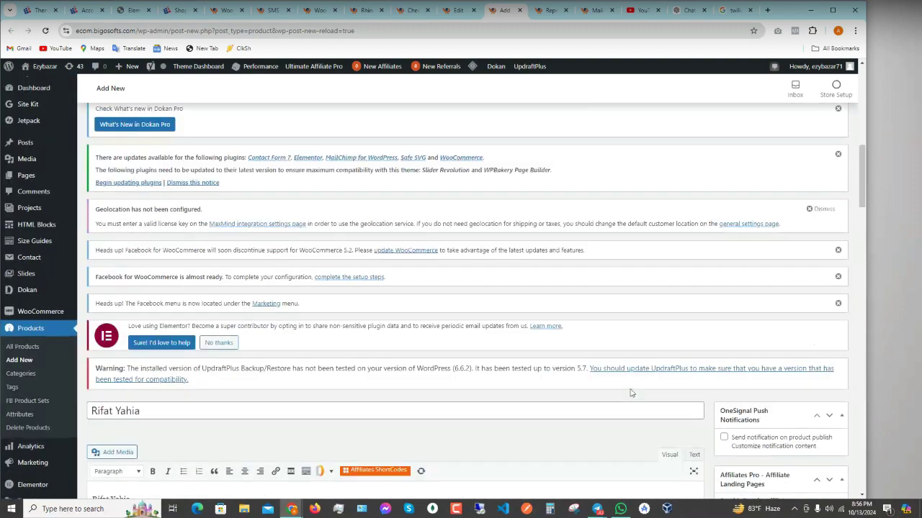
pyautogui.scroll(5, 631, 389)
pyautogui.scroll(-4, 630, 389)
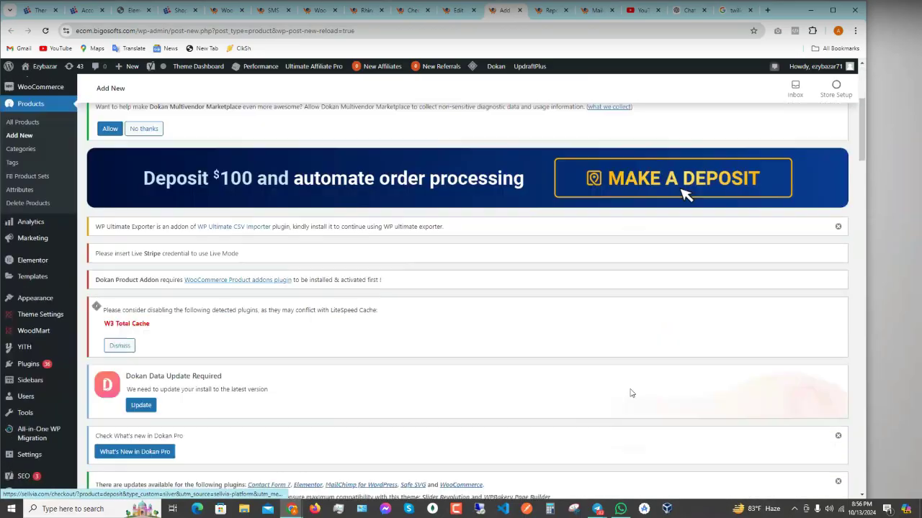
pyautogui.scroll(-10, 631, 389)
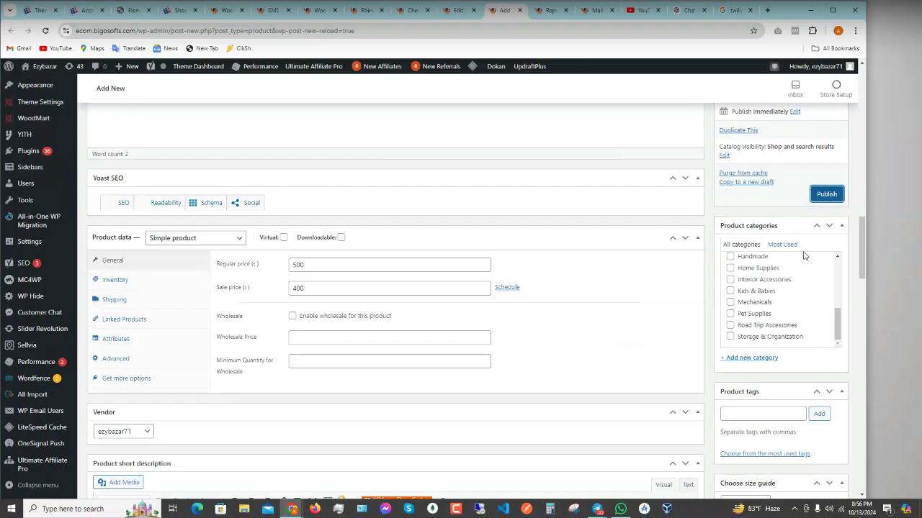
pyautogui.click(827, 199)
pyautogui.click(767, 10)
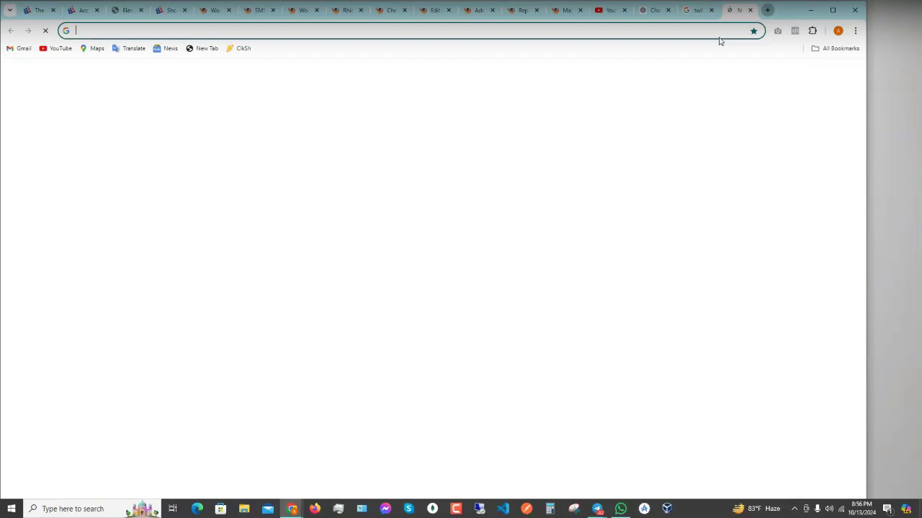
pyautogui.write('fast.com')
pyautogui.press('Return')
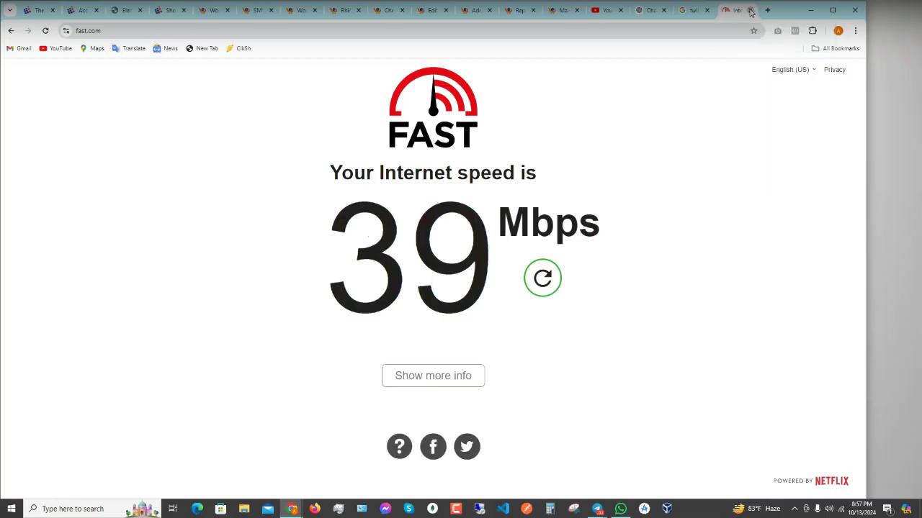
pyautogui.click(751, 11)
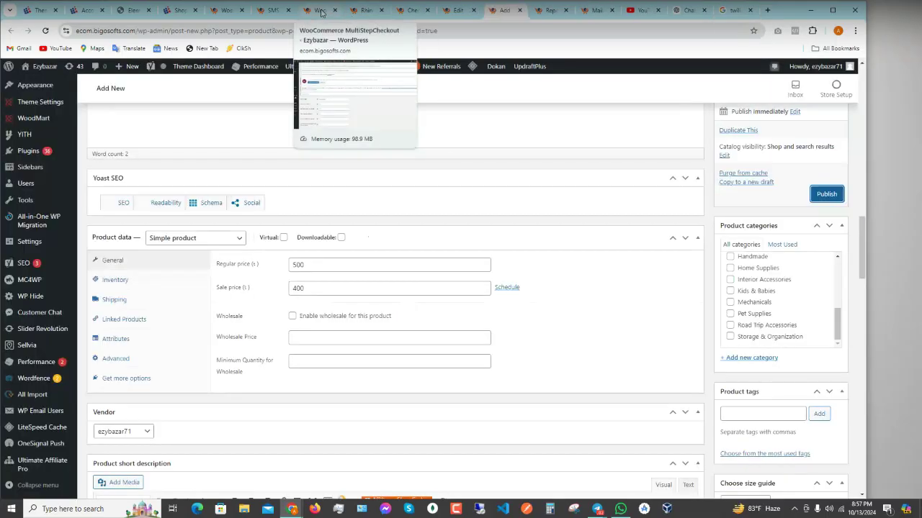
# - Glance over the checkout settings, Rhinestone product and coupon tabs, then scroll the new product form
pyautogui.click(321, 12)
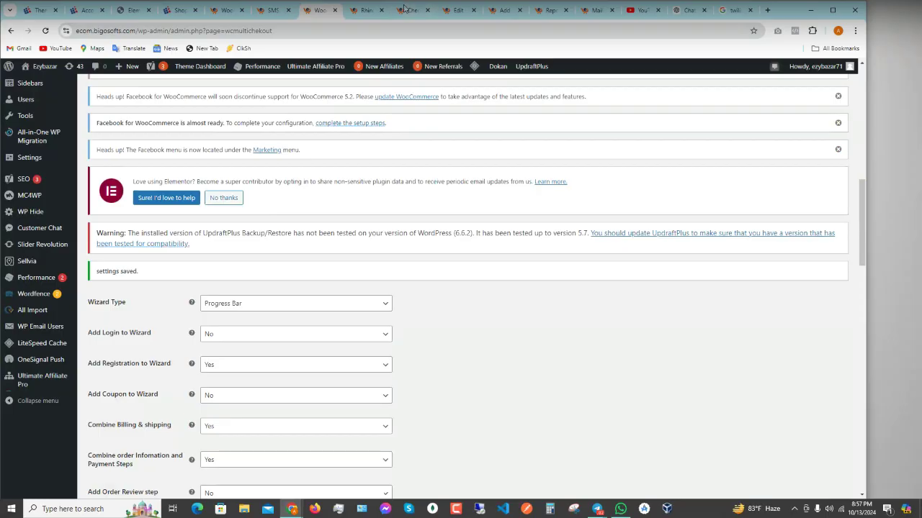
pyautogui.click(366, 11)
pyautogui.click(455, 11)
pyautogui.click(501, 11)
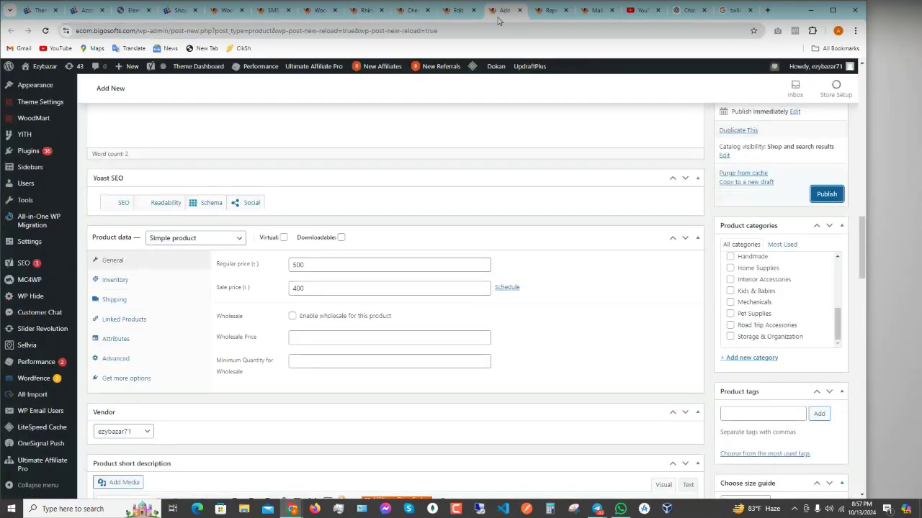
pyautogui.scroll(10, 514, 269)
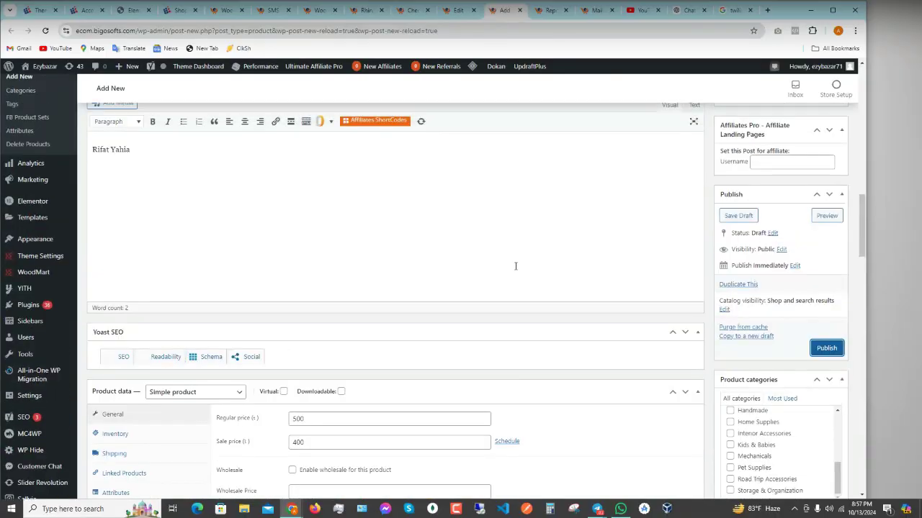
pyautogui.scroll(10, 515, 270)
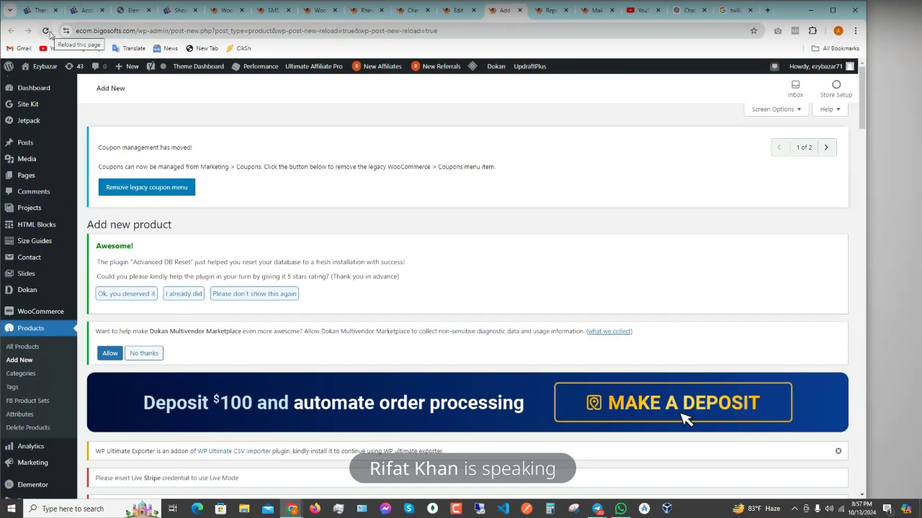
pyautogui.scroll(-4, 182, 247)
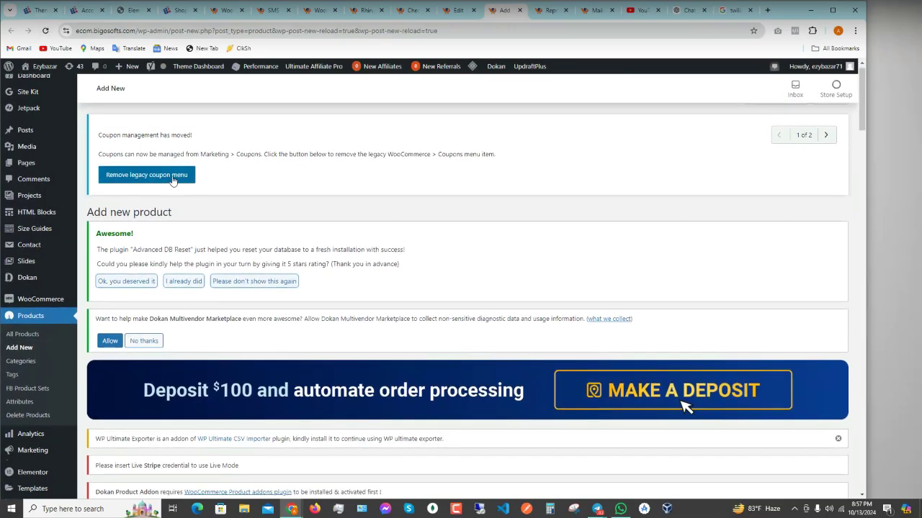
pyautogui.scroll(-8, 183, 247)
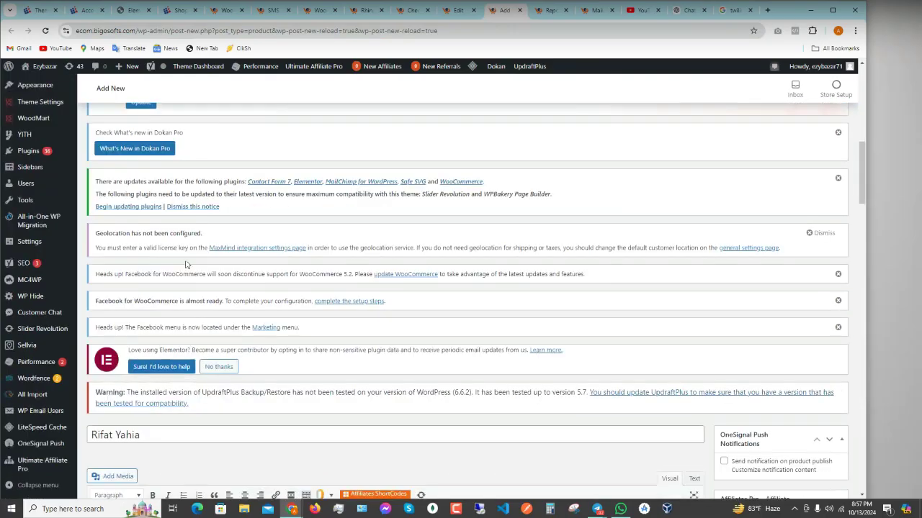
pyautogui.scroll(1, 211, 244)
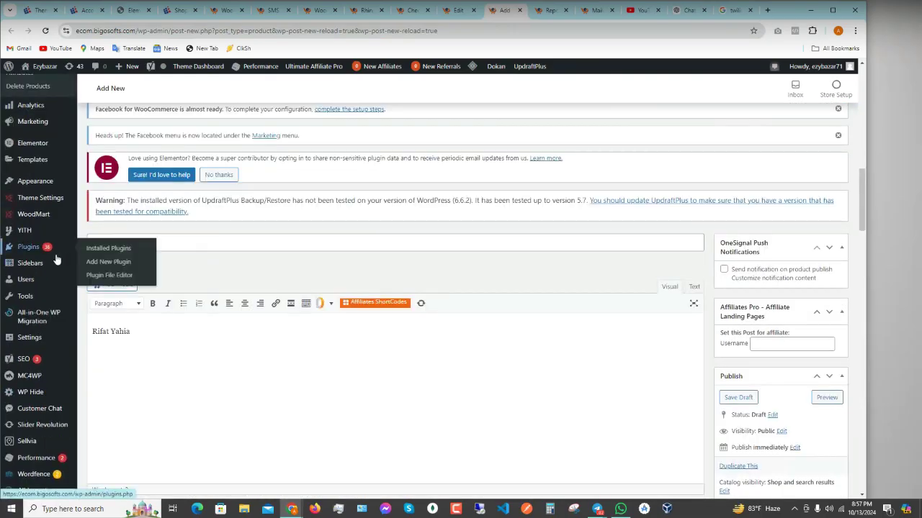
pyautogui.moveTo(53, 262)
pyautogui.scroll(2, 54, 262)
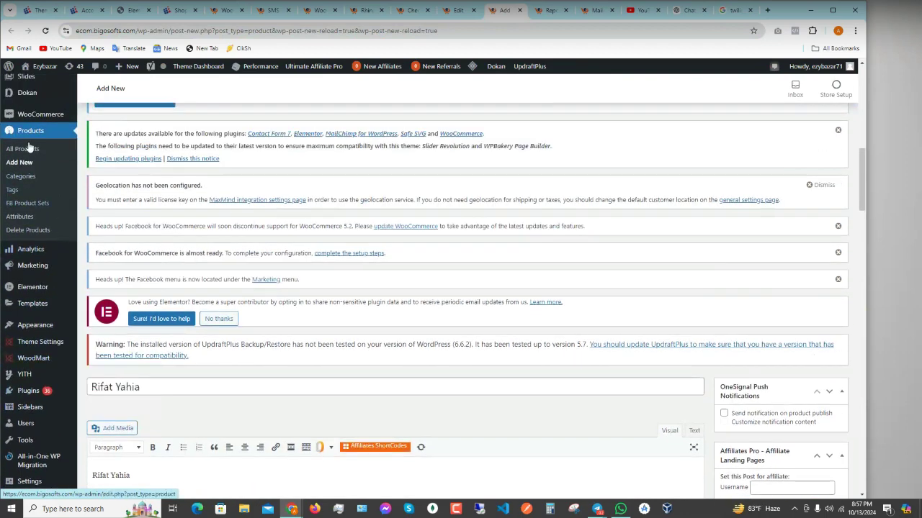
# - Open Products > All Products in a new tab, view it, then return to the Add New form
pyautogui.rightClick(24, 150)
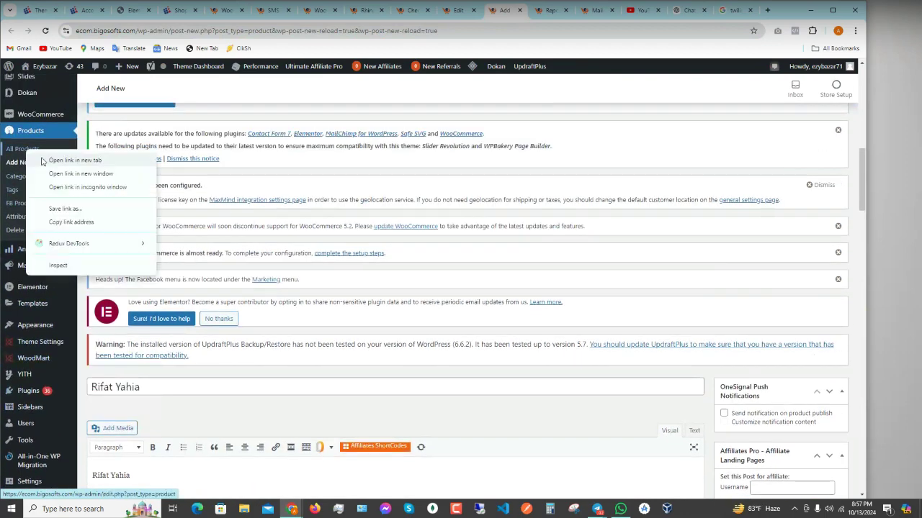
pyautogui.click(43, 161)
pyautogui.click(508, 10)
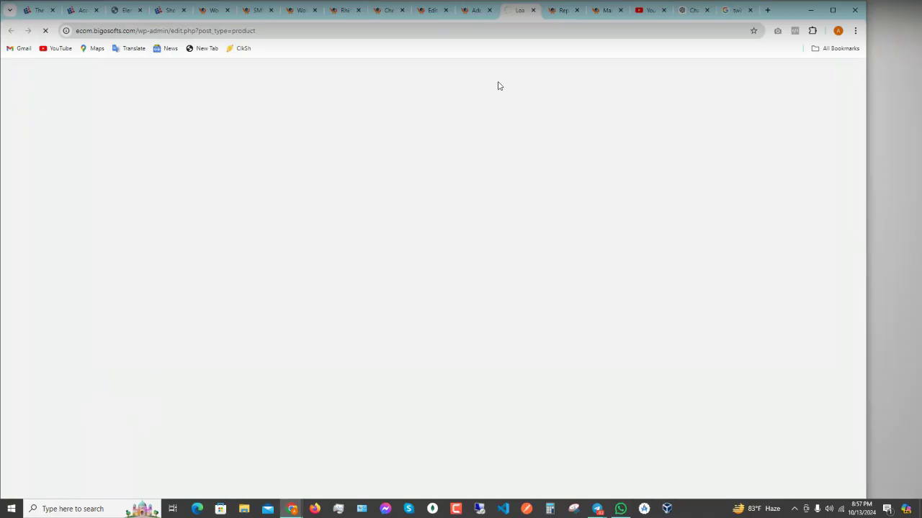
pyautogui.click(476, 11)
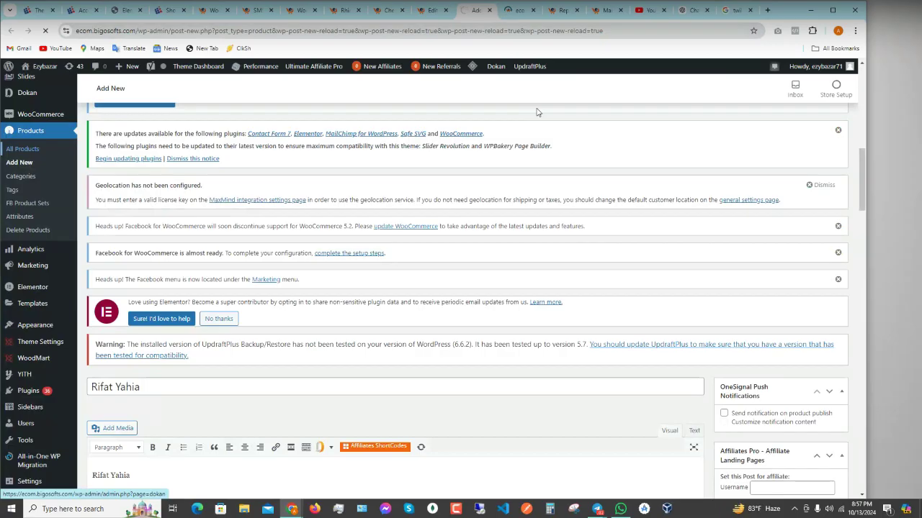
# - Launch the %temp% temporary files folder from the Windows Run dialog
pyautogui.press('super+r')
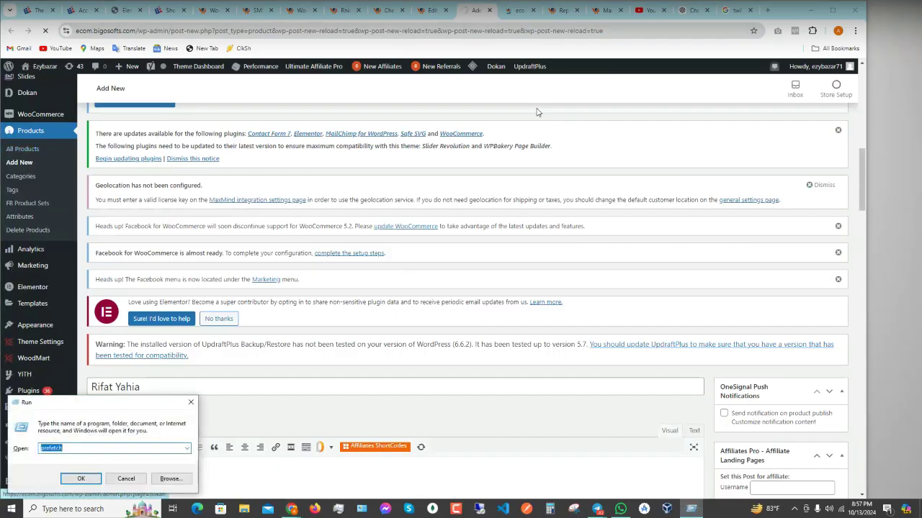
pyautogui.write('%temp%')
pyautogui.press('Return')
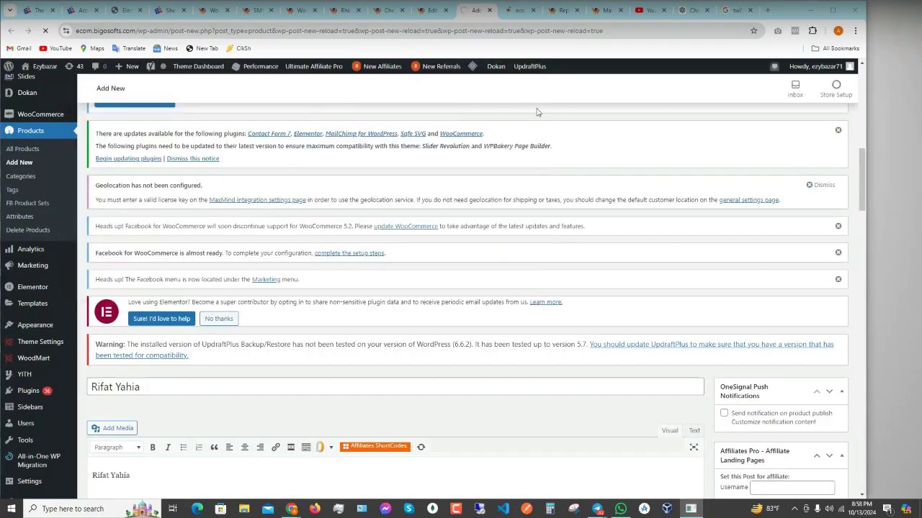
# - Go back to the loading product list tab after briefly checking the Add new product page
pyautogui.click(514, 14)
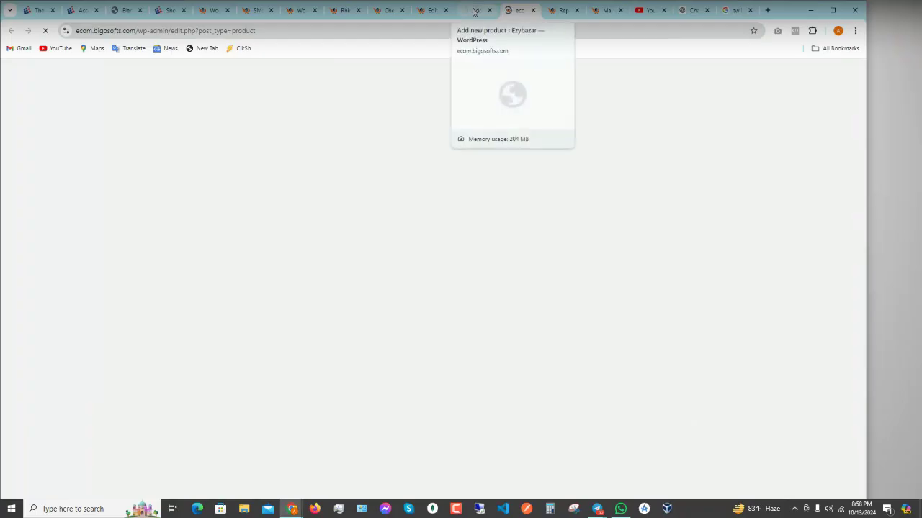
pyautogui.click(474, 12)
pyautogui.click(516, 19)
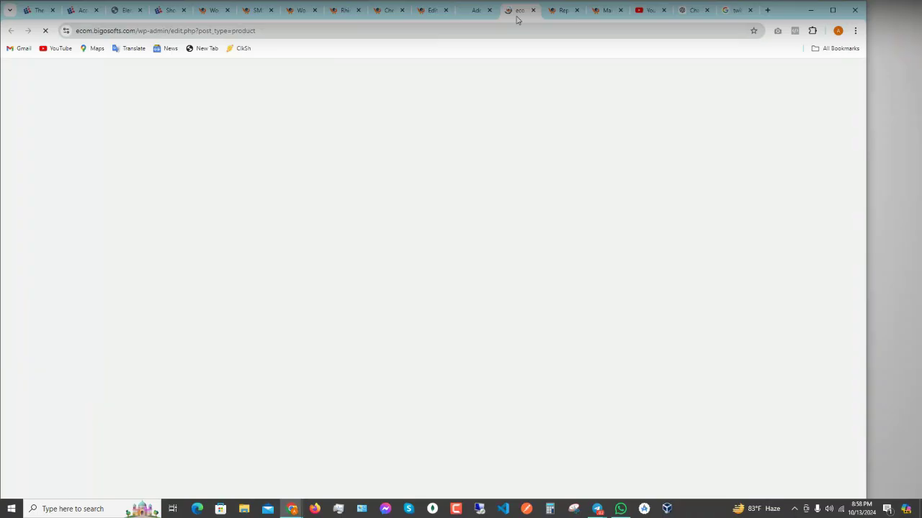
pyautogui.click(472, 12)
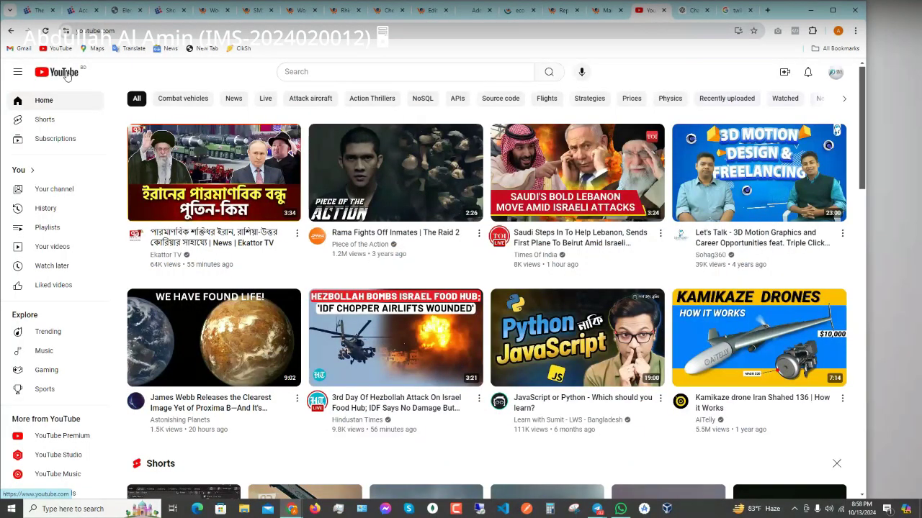
pyautogui.click(66, 74)
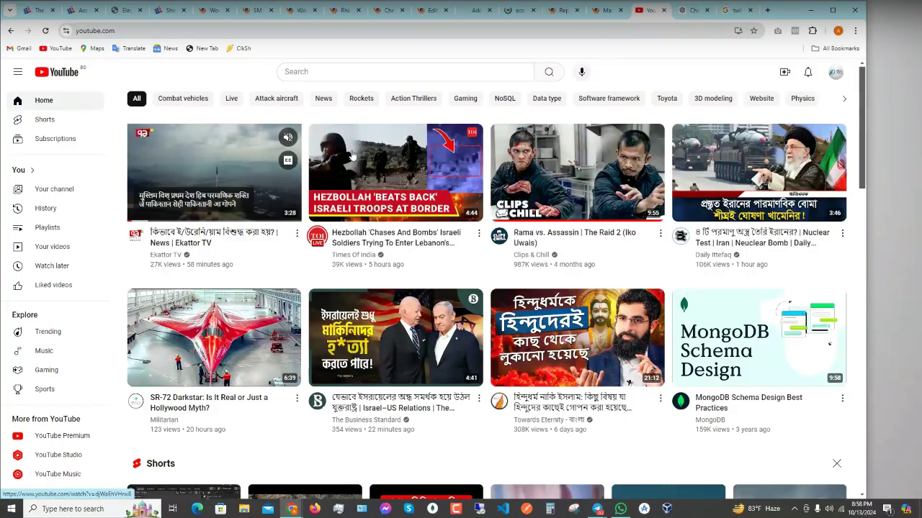
pyautogui.click(519, 18)
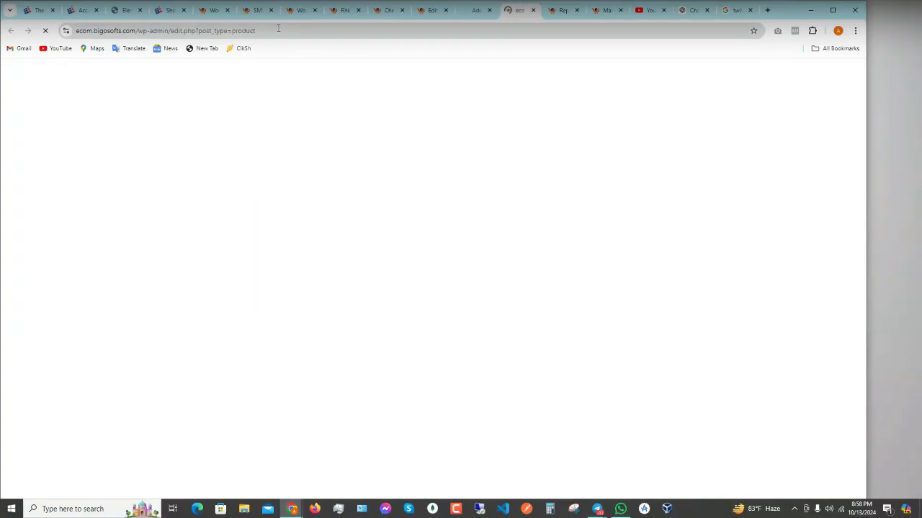
# - Copy the product list admin address and load it in a new incognito Checkout window tab
pyautogui.moveTo(257, 30); pyautogui.dragTo(27, 41)
pyautogui.hotkey('ctrl', 'c')
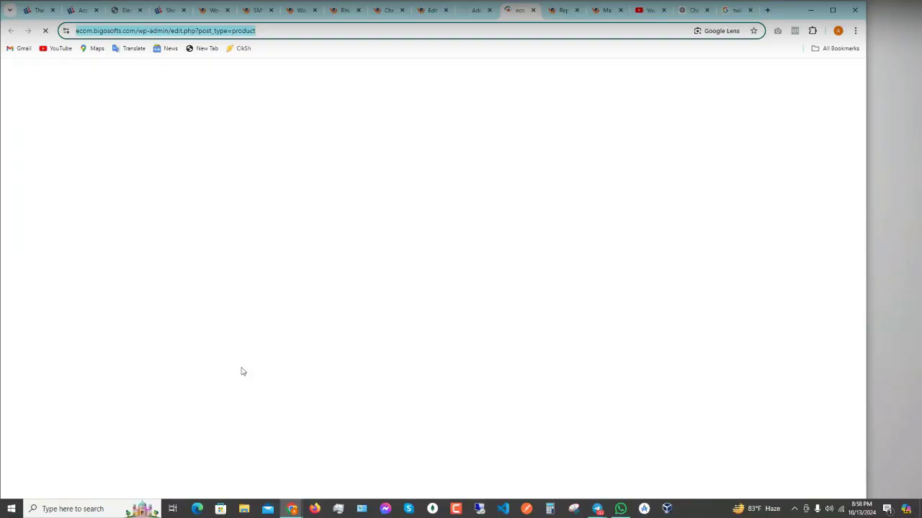
pyautogui.click(292, 509)
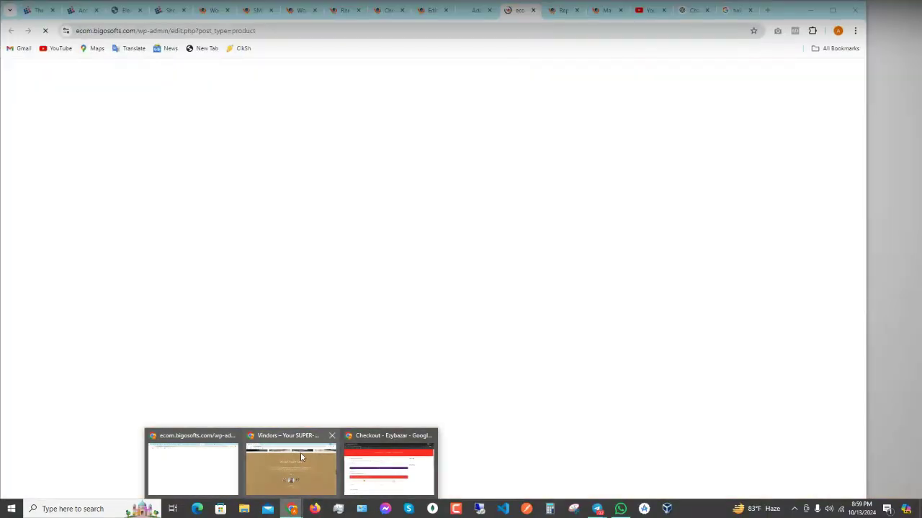
pyautogui.moveTo(300, 452)
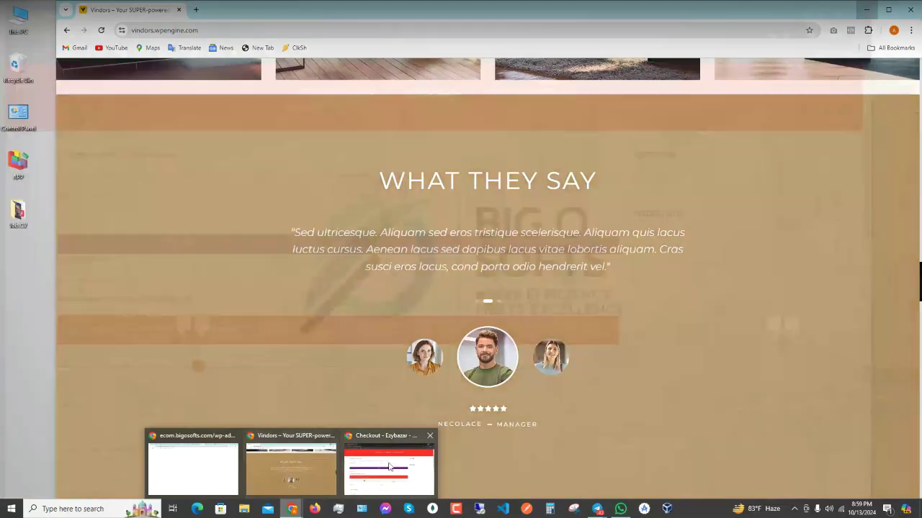
pyautogui.click(389, 468)
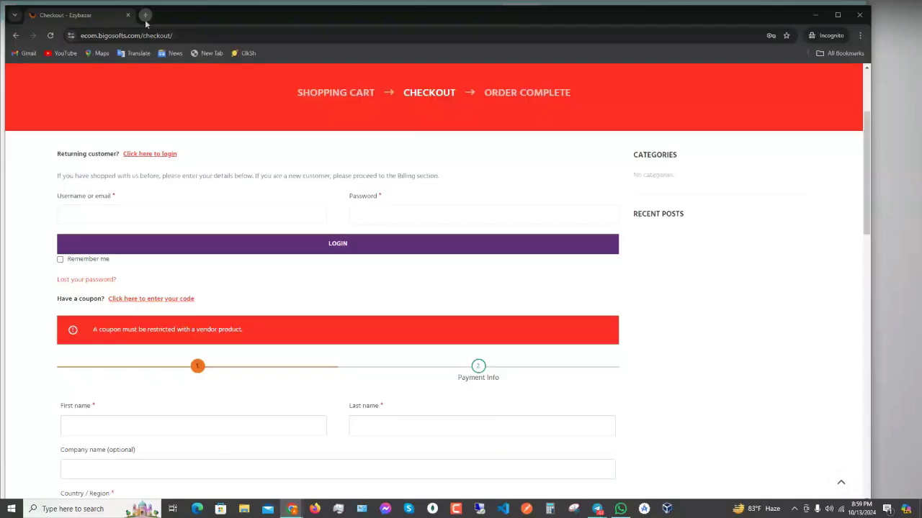
pyautogui.click(145, 20)
pyautogui.hotkey('ctrl', 'v')
pyautogui.press('Return')
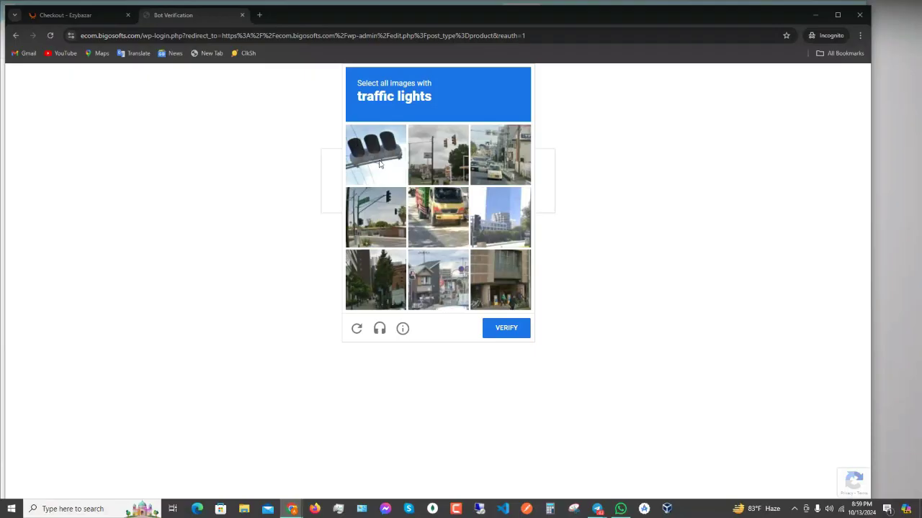
# - Select the traffic-light tiles and verify to pass the bot check and reach the login page
pyautogui.click(385, 158)
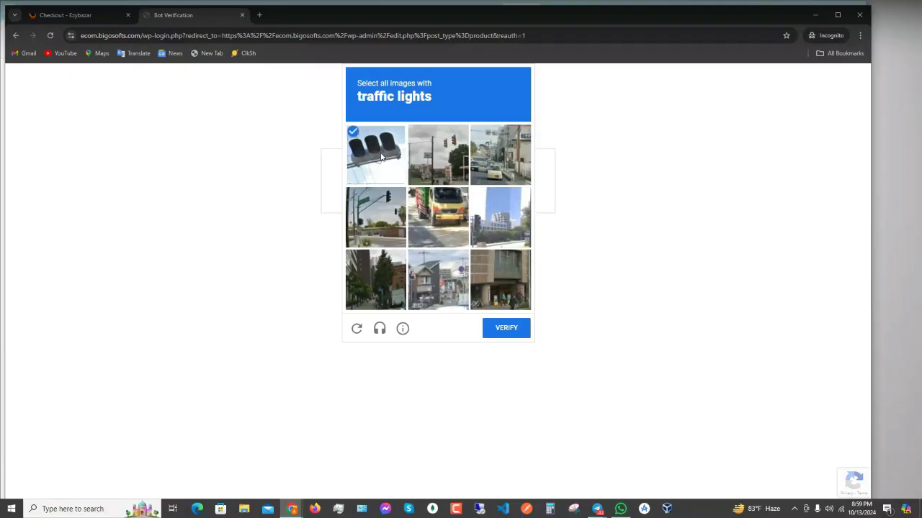
pyautogui.click(386, 210)
pyautogui.click(508, 328)
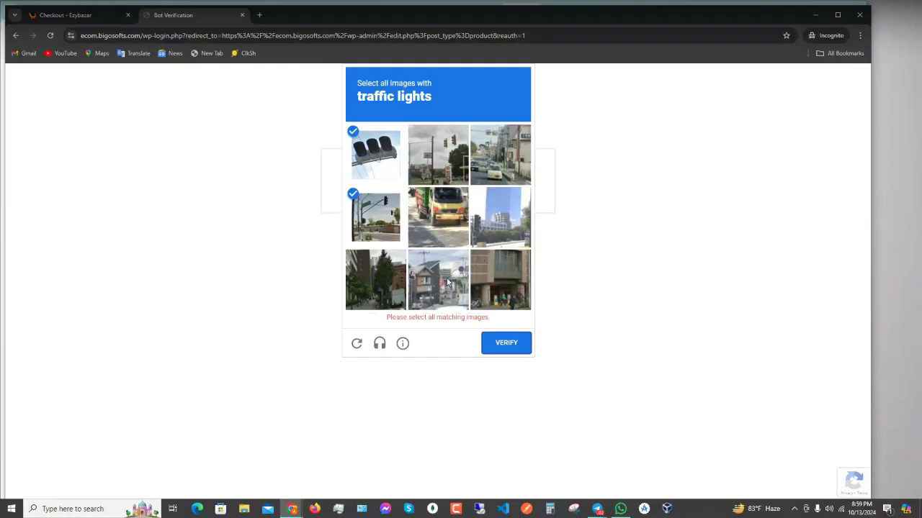
pyautogui.click(447, 280)
pyautogui.click(508, 329)
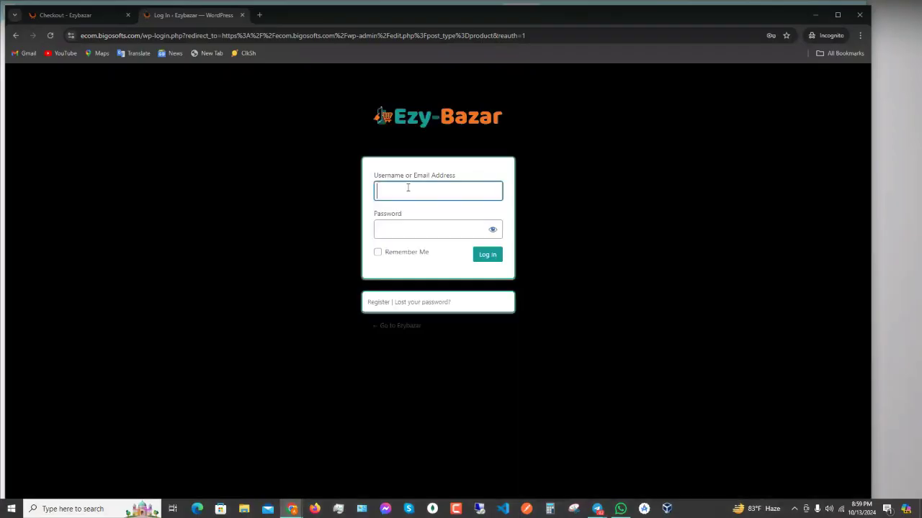
# - Change the address to ecom.bigosofts.com/shop and add the 400.00 pink pouch to the cart
pyautogui.moveTo(152, 36); pyautogui.dragTo(848, 65)
pyautogui.press('BackSpace')
pyautogui.press('BackSpace')
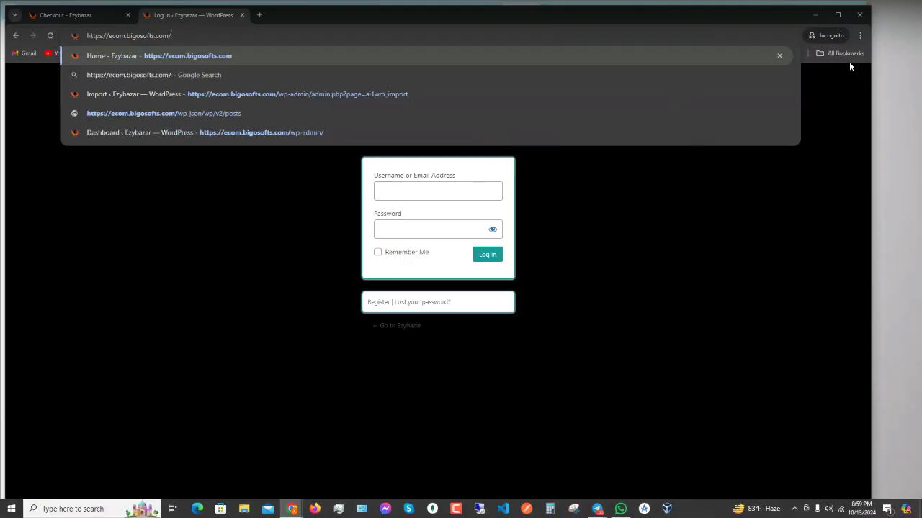
pyautogui.write('sho')
pyautogui.write('p')
pyautogui.press('Return')
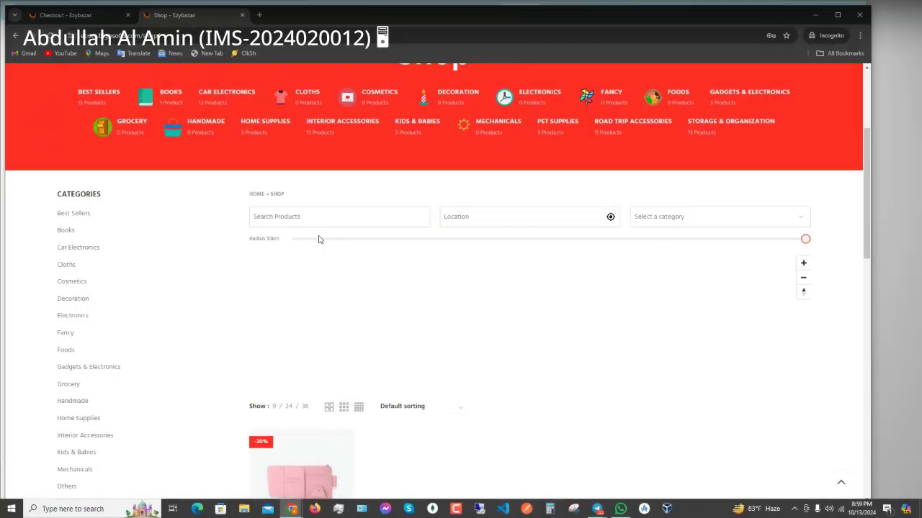
pyautogui.scroll(-5, 335, 266)
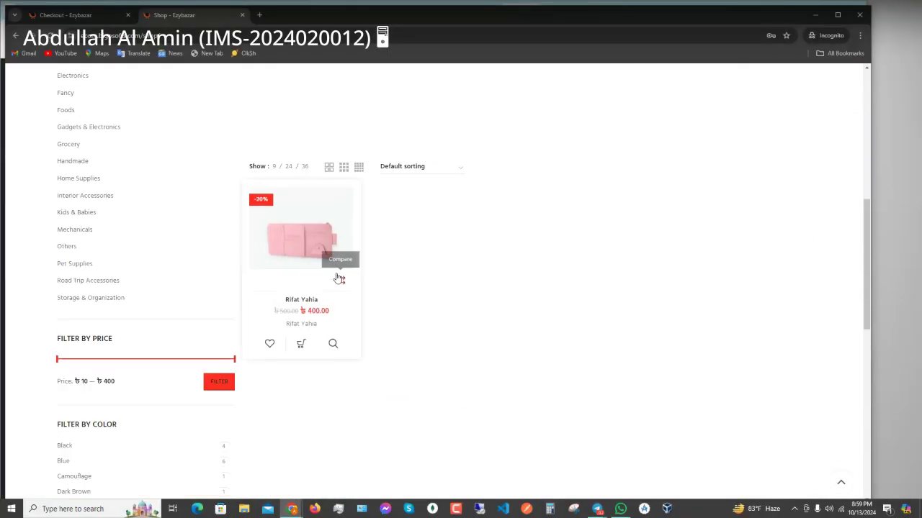
pyautogui.click(301, 345)
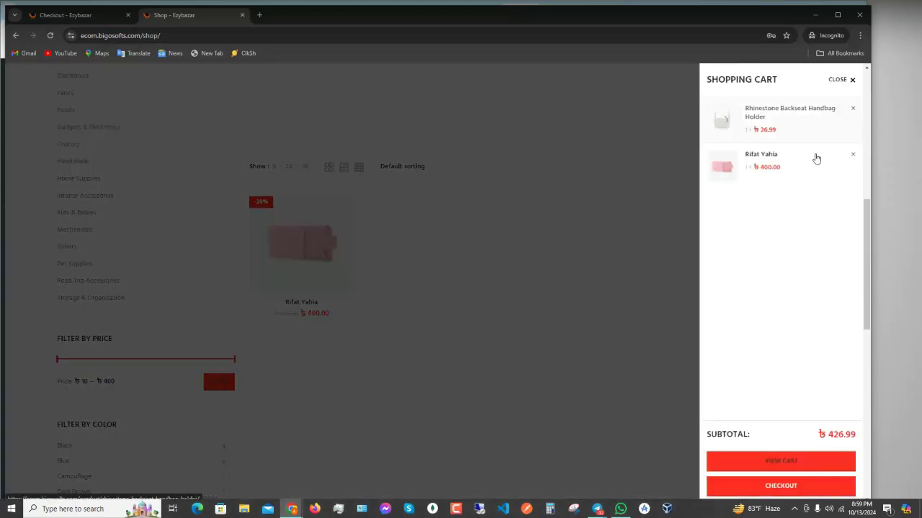
# - Delete the Rhinestone Backseat Handbag Holder from the cart panel, keeping only the pink pouch, and go back to checkout
pyautogui.click(785, 172)
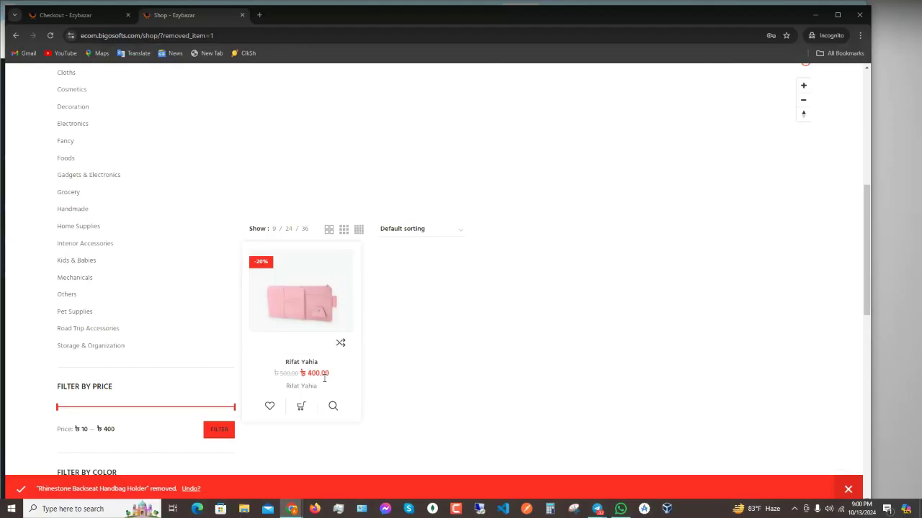
pyautogui.scroll(3, 747, 222)
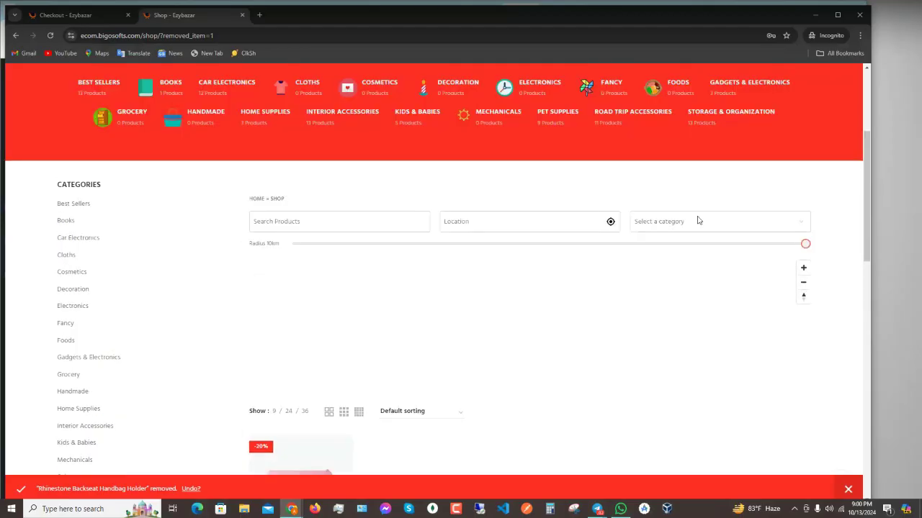
pyautogui.click(69, 15)
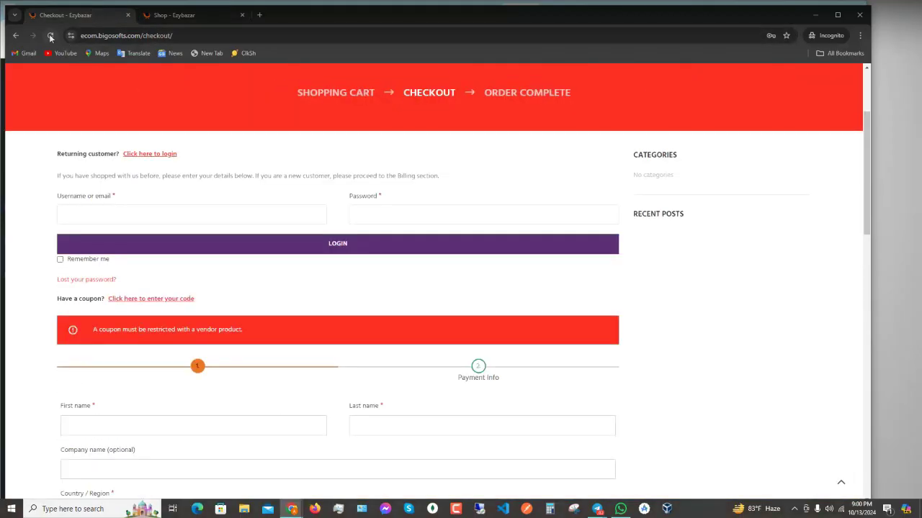
# - Reload checkout and apply coupon 'winter-sale', which fails with the vendor-product error; minimize the window
pyautogui.click(50, 36)
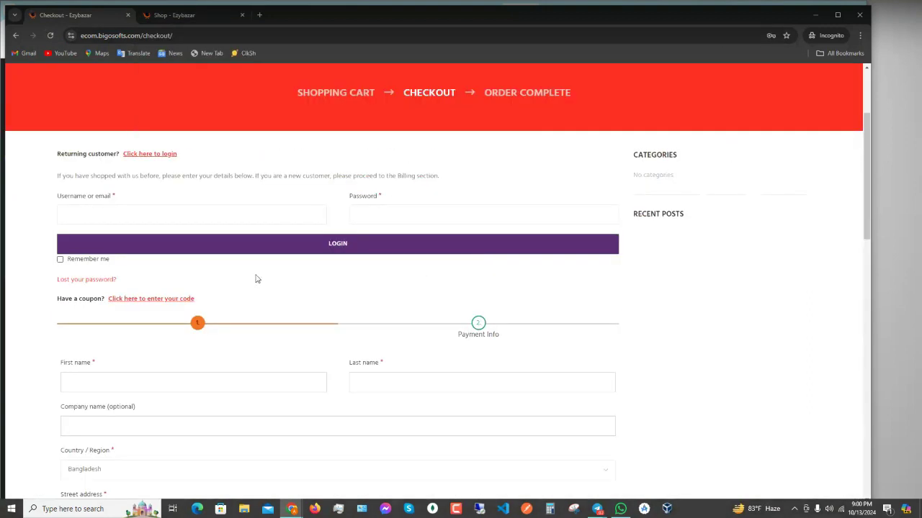
pyautogui.click(161, 301)
pyautogui.write('w')
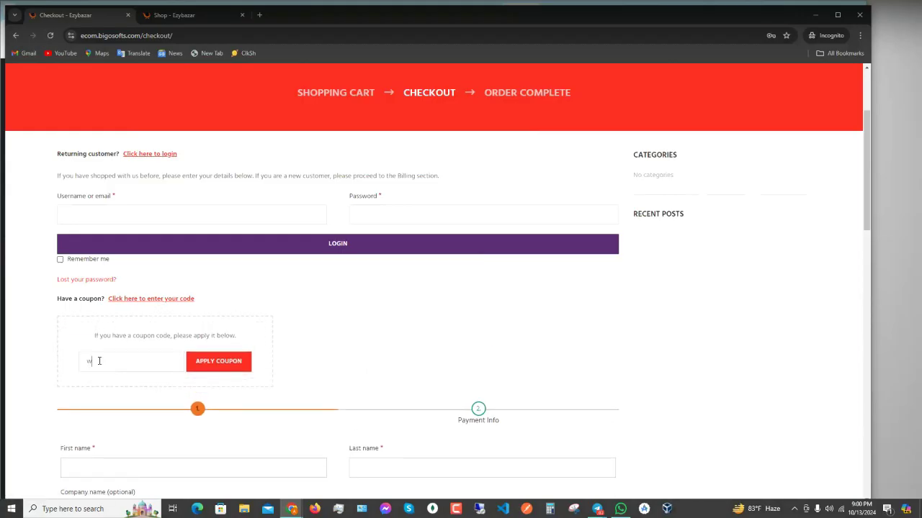
pyautogui.write('inter-sale')
pyautogui.click(208, 365)
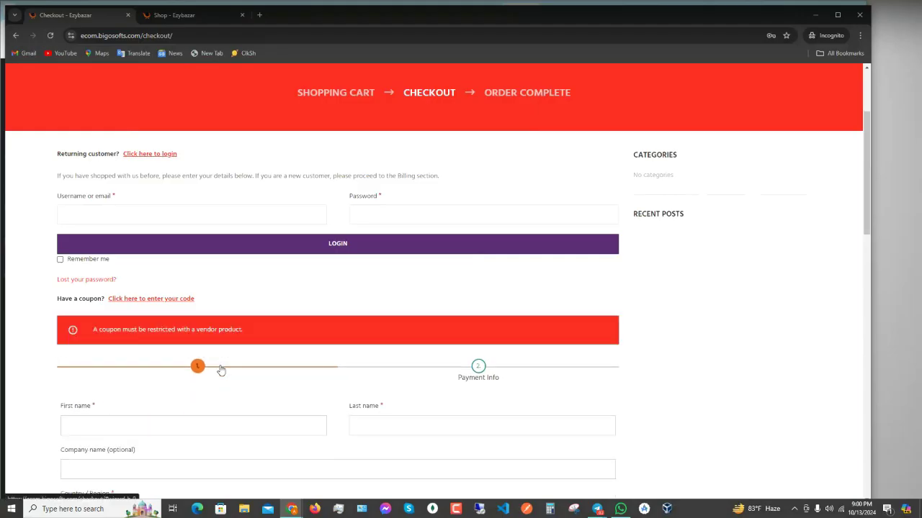
pyautogui.scroll(-5, 291, 385)
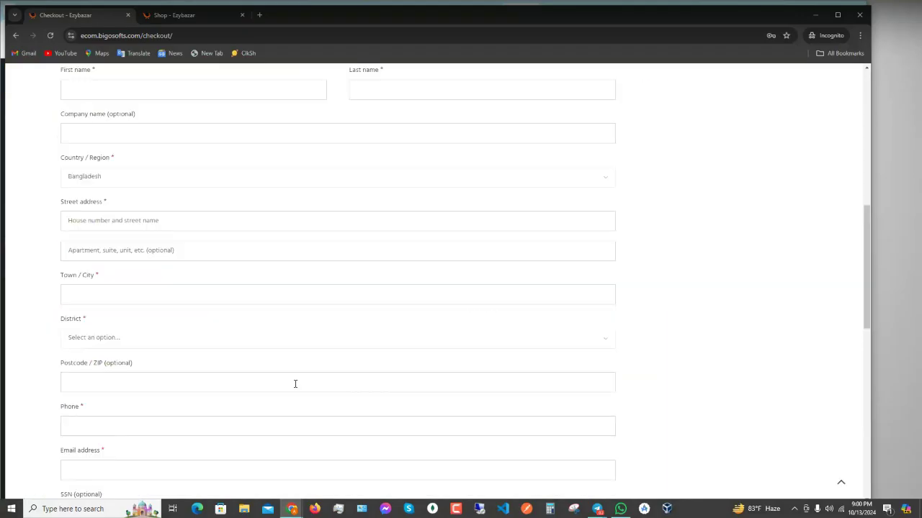
pyautogui.scroll(4, 295, 384)
pyautogui.scroll(1, 294, 383)
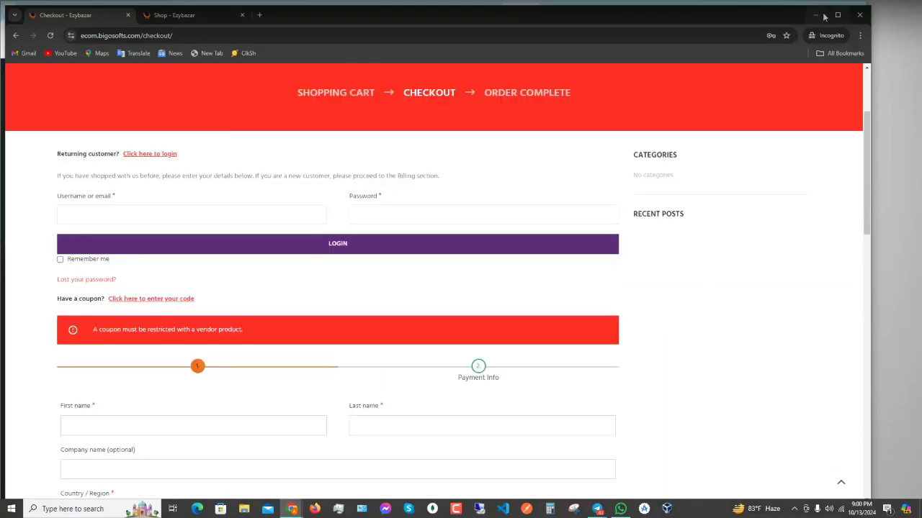
pyautogui.click(814, 14)
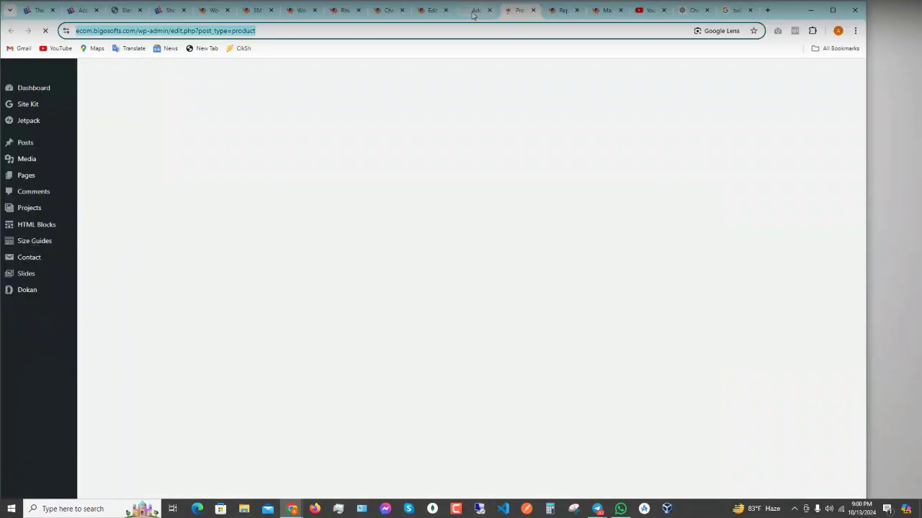
# - Flip through the Add New, checkout settings and API tabs to reach the winter-sale coupon editor
pyautogui.click(473, 14)
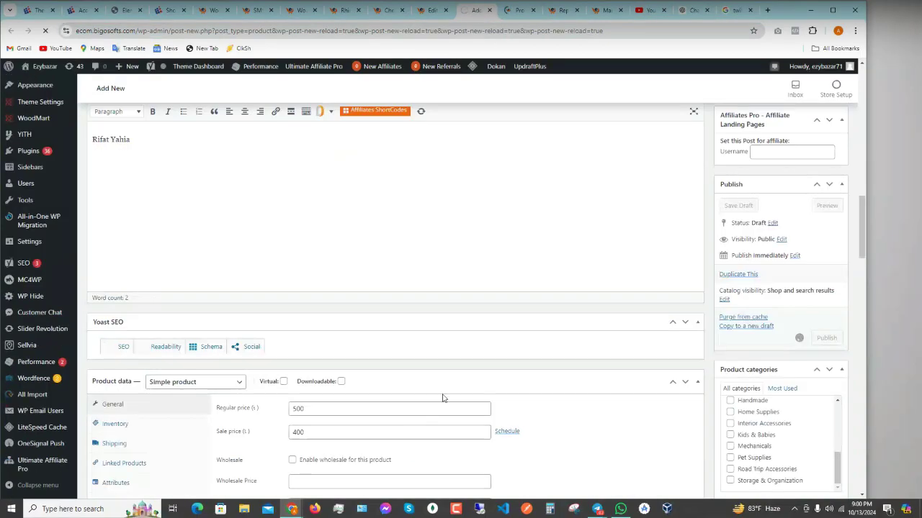
pyautogui.click(299, 14)
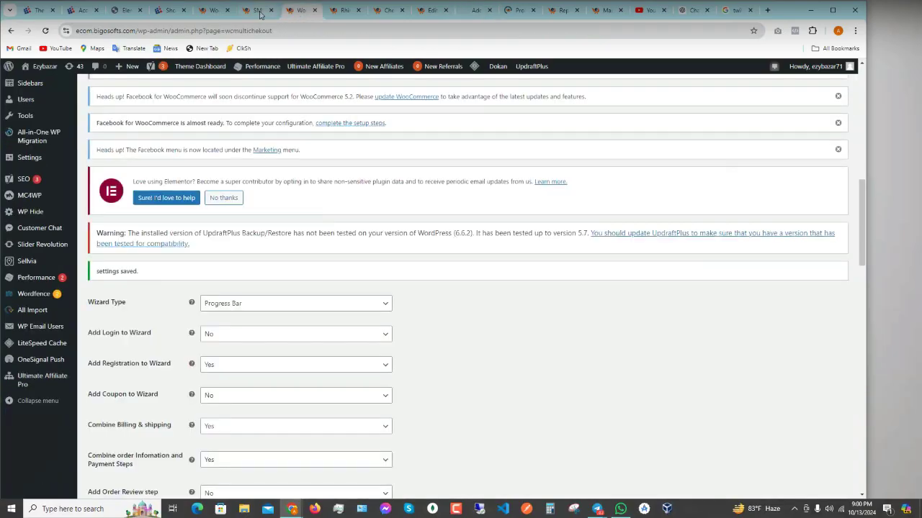
pyautogui.click(261, 15)
pyautogui.click(287, 16)
pyautogui.click(387, 12)
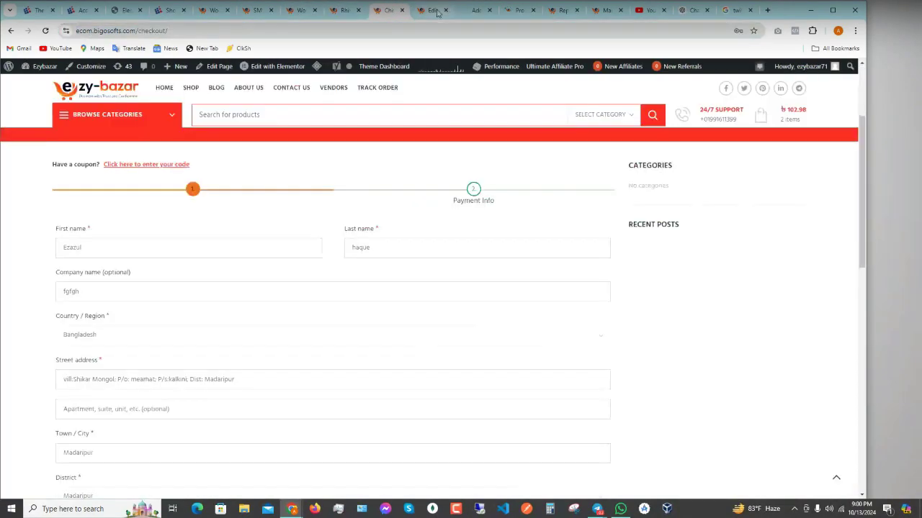
pyautogui.click(436, 12)
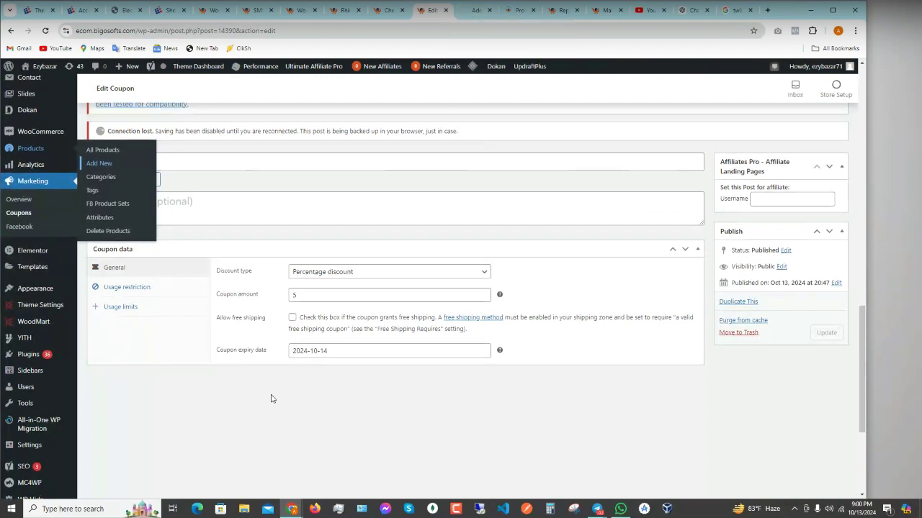
# - Check the winter-sale title and review the General tab: Percentage discount, amount 5, expiry 2024-10-14
pyautogui.scroll(3, 271, 399)
pyautogui.click(197, 350)
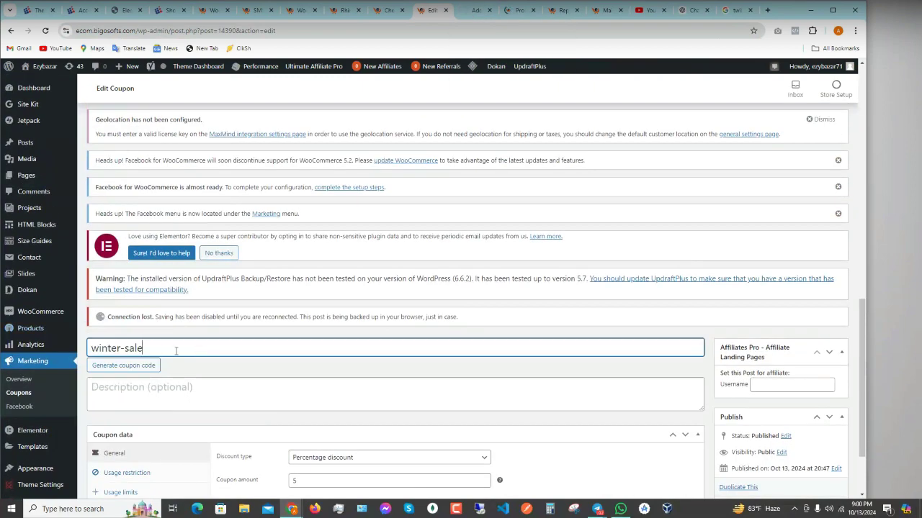
pyautogui.moveTo(176, 351); pyautogui.dragTo(85, 353)
pyautogui.moveTo(72, 356)
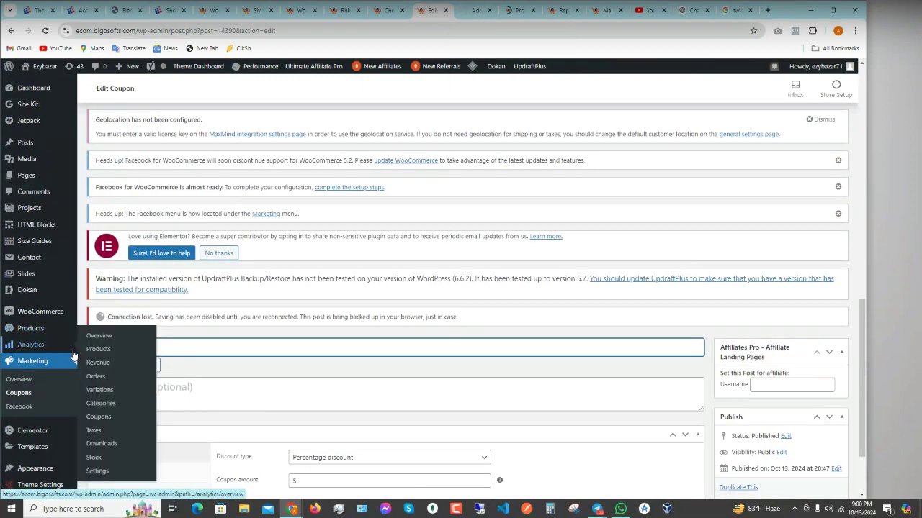
pyautogui.click(179, 351)
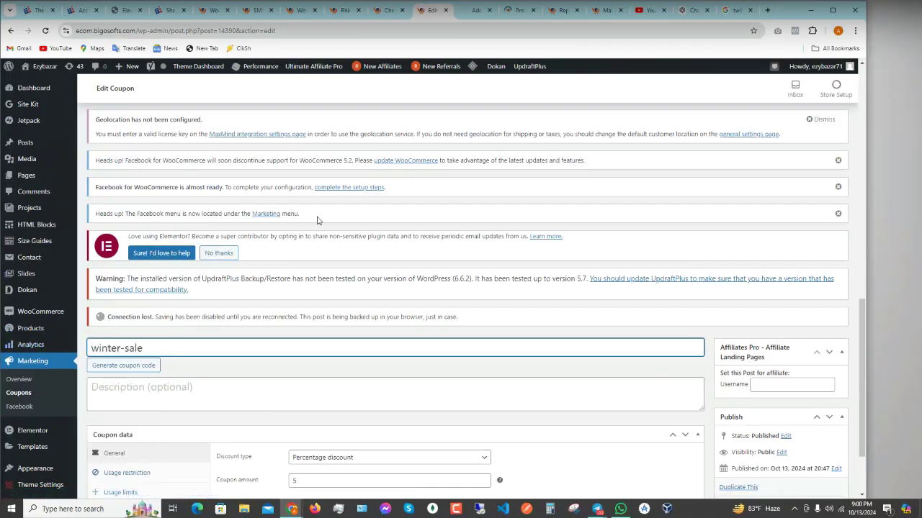
pyautogui.scroll(-3, 316, 220)
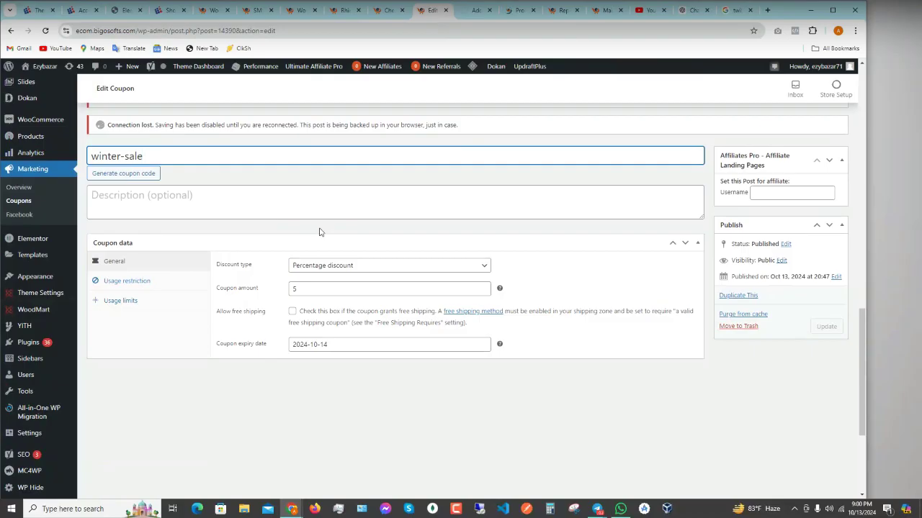
pyautogui.scroll(2, 25, 180)
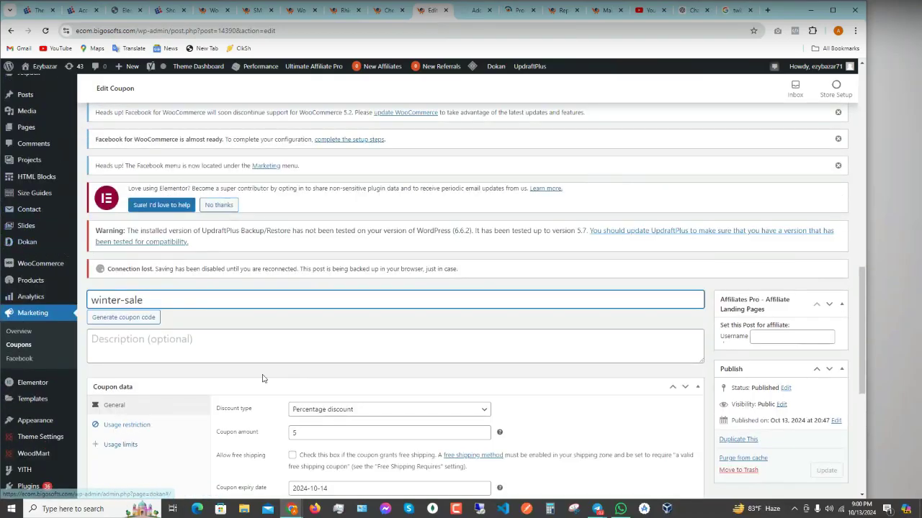
pyautogui.scroll(-2, 292, 378)
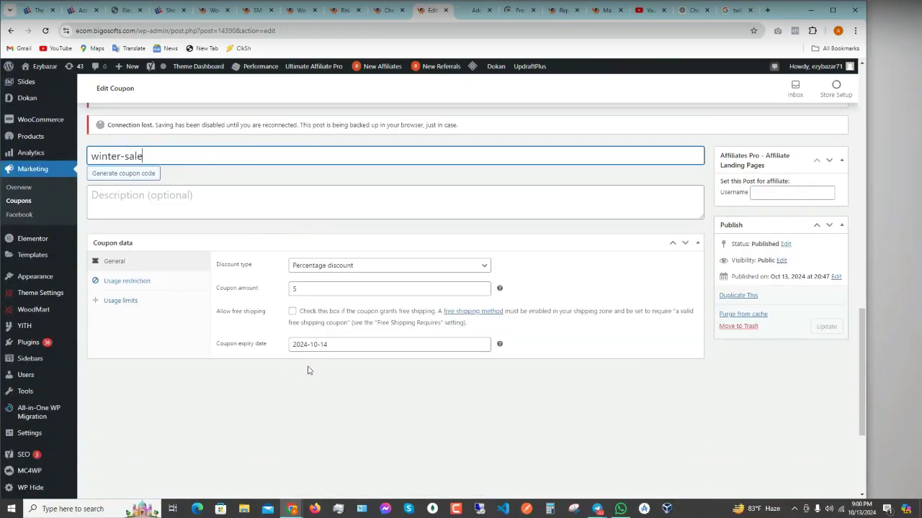
pyautogui.scroll(1, 309, 371)
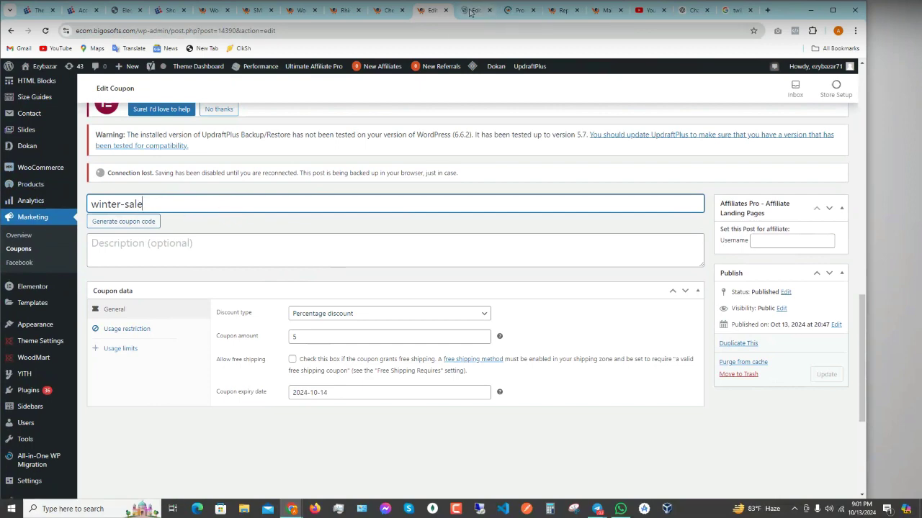
pyautogui.scroll(4, 353, 217)
pyautogui.scroll(-6, 310, 274)
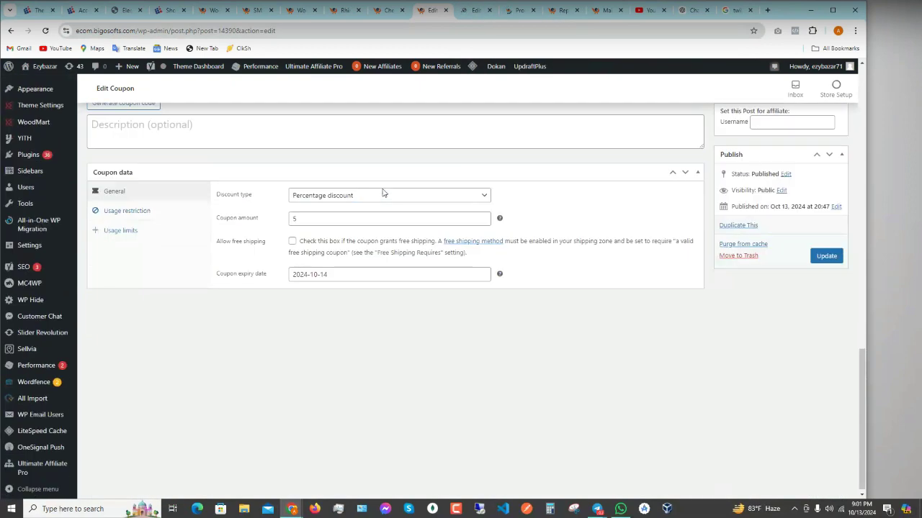
# - Try Fixed product and then Fixed cart discount types, clearing the coupon amount
pyautogui.scroll(3, 268, 330)
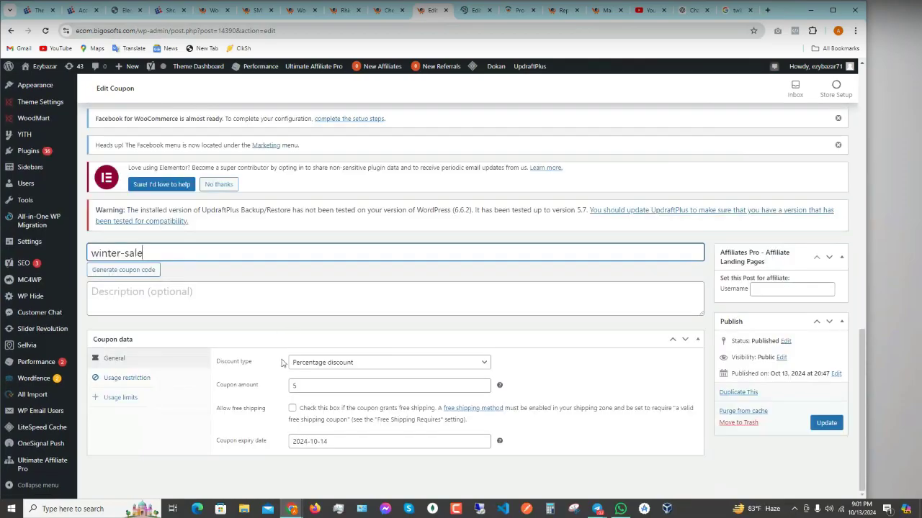
pyautogui.click(337, 363)
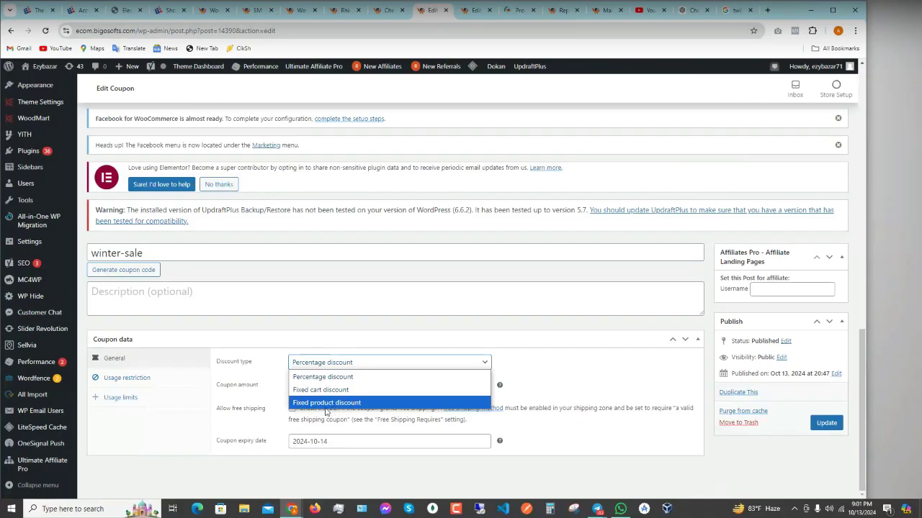
pyautogui.click(326, 405)
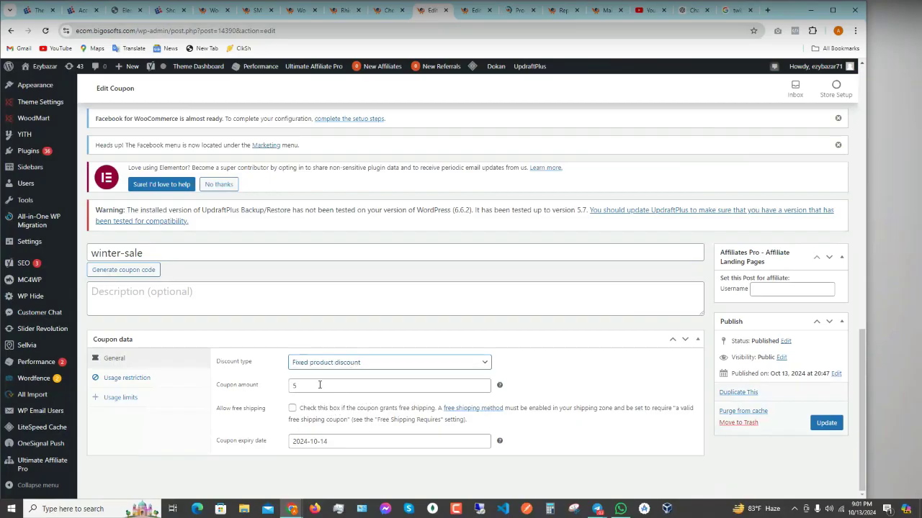
pyautogui.click(297, 386)
pyautogui.press('BackSpace')
pyautogui.click(331, 362)
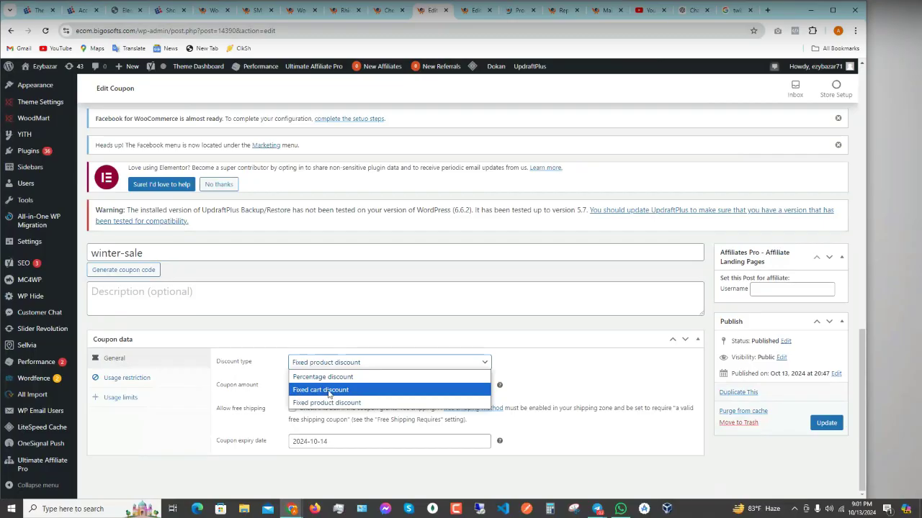
pyautogui.click(328, 390)
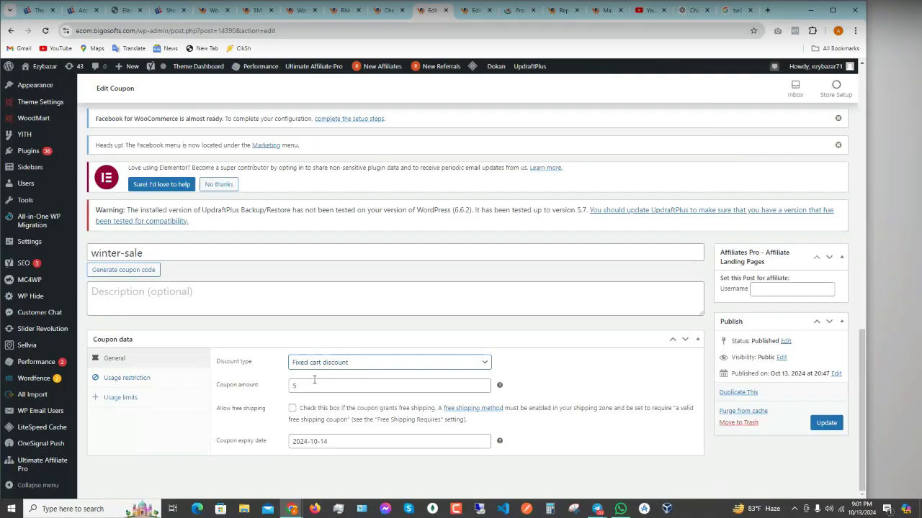
pyautogui.click(355, 363)
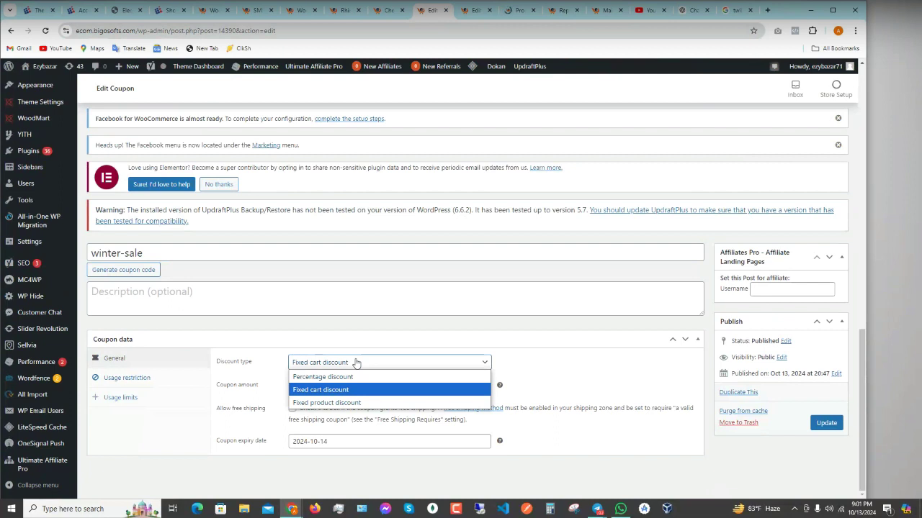
pyautogui.click(355, 363)
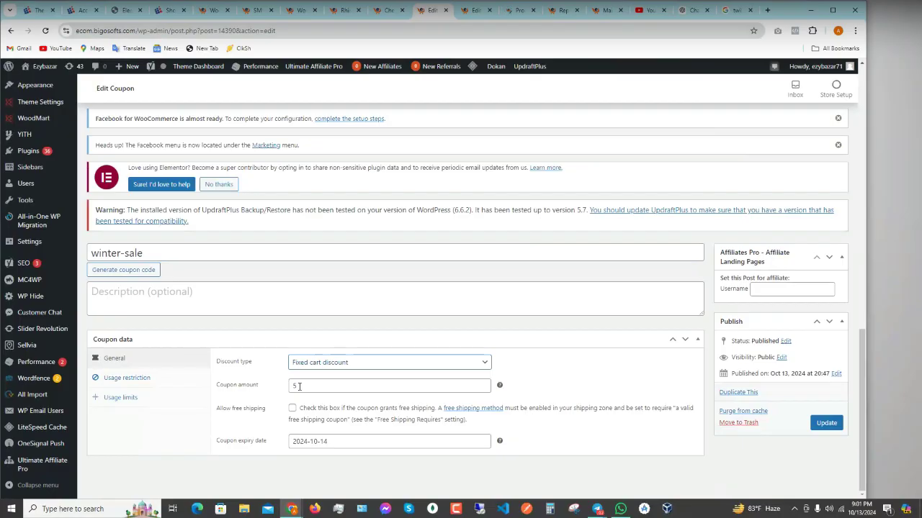
# - Re-enter amount 5, restore Percentage discount, and show the Usage restriction settings
pyautogui.click(345, 362)
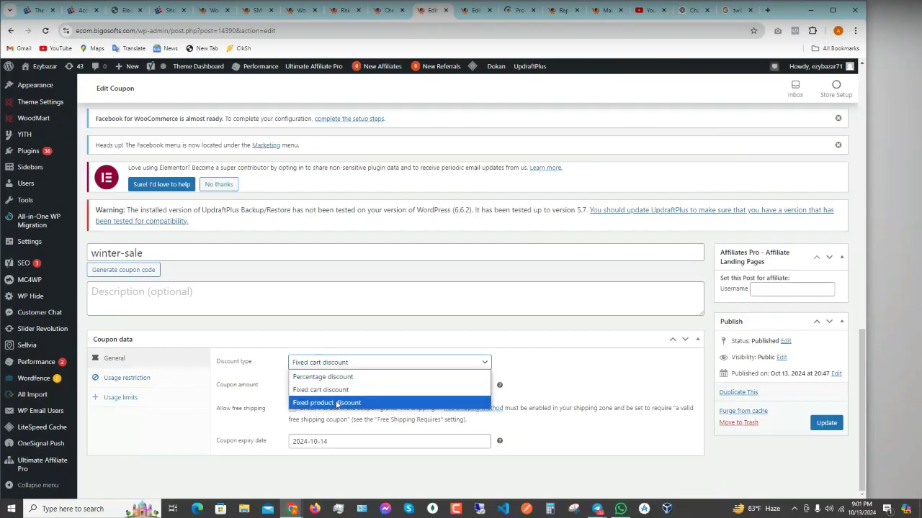
pyautogui.click(337, 403)
pyautogui.click(308, 385)
pyautogui.write('5')
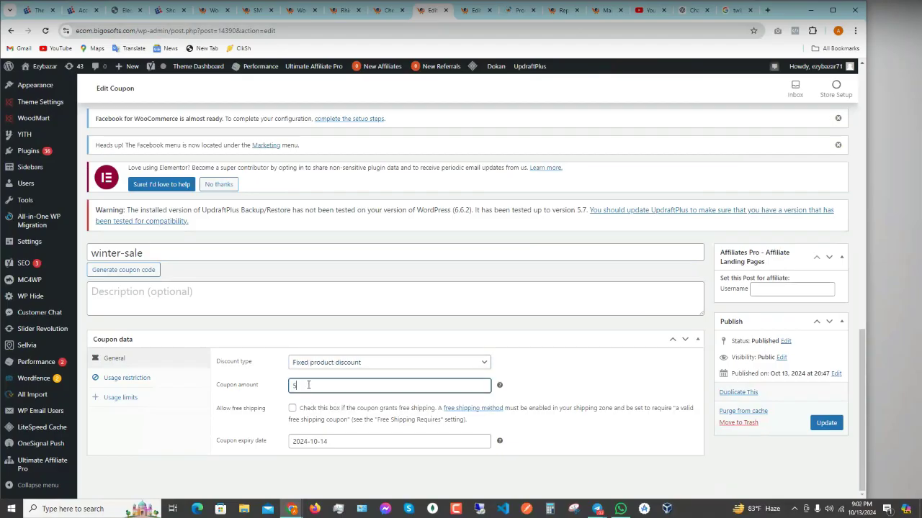
pyautogui.moveTo(308, 385); pyautogui.dragTo(283, 387)
pyautogui.click(345, 364)
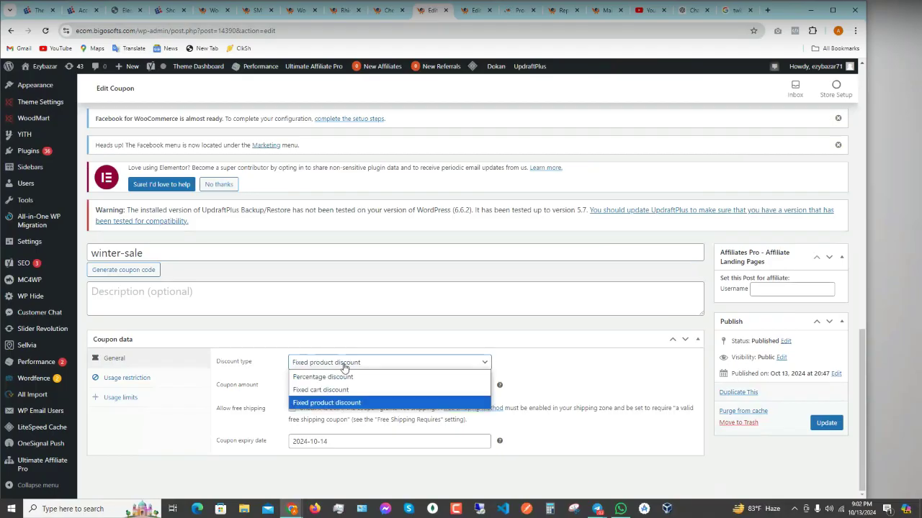
pyautogui.click(337, 376)
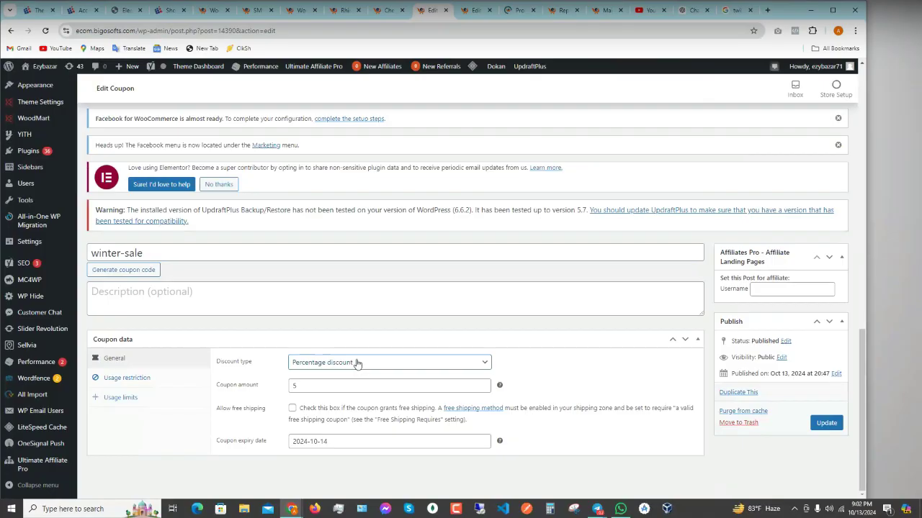
pyautogui.click(144, 378)
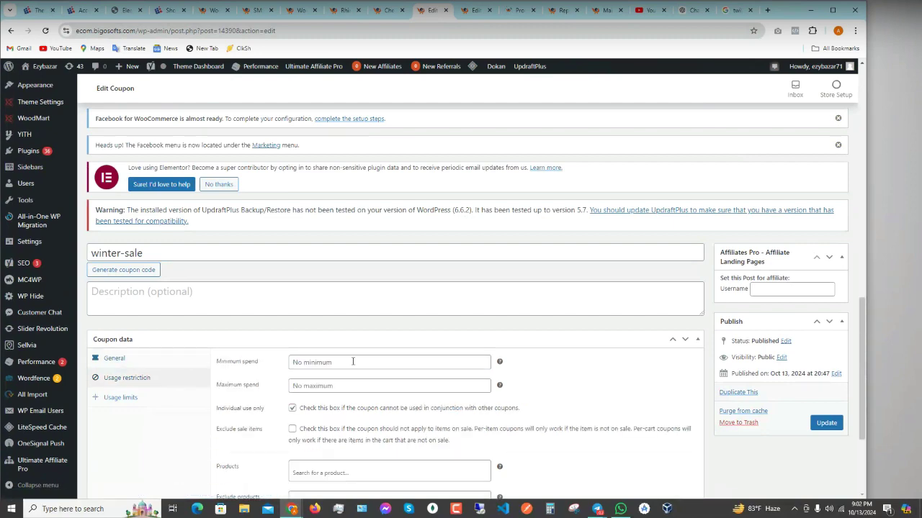
pyautogui.scroll(-3, 350, 360)
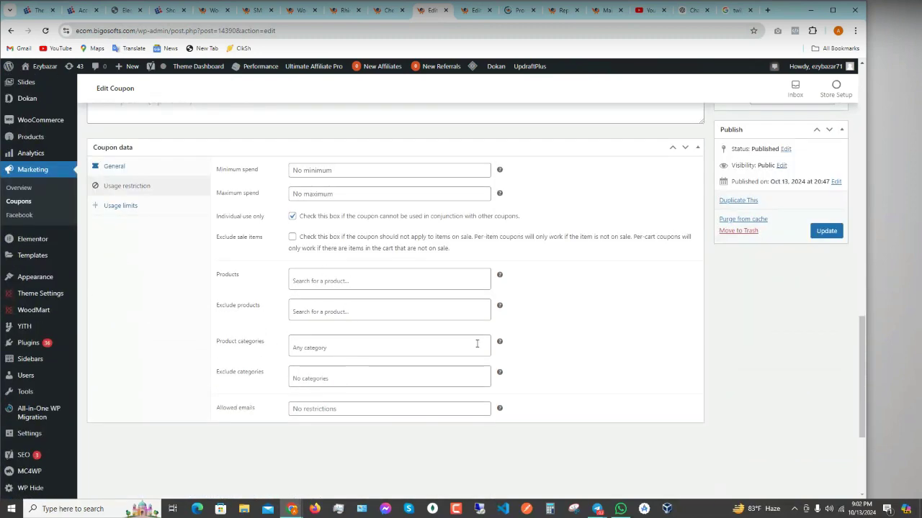
pyautogui.scroll(5, 447, 382)
pyautogui.click(825, 472)
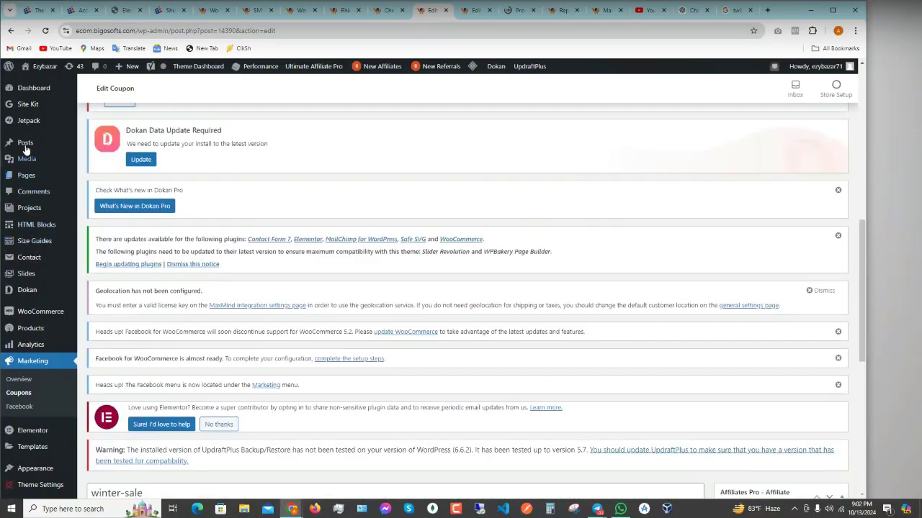
pyautogui.moveTo(33, 297)
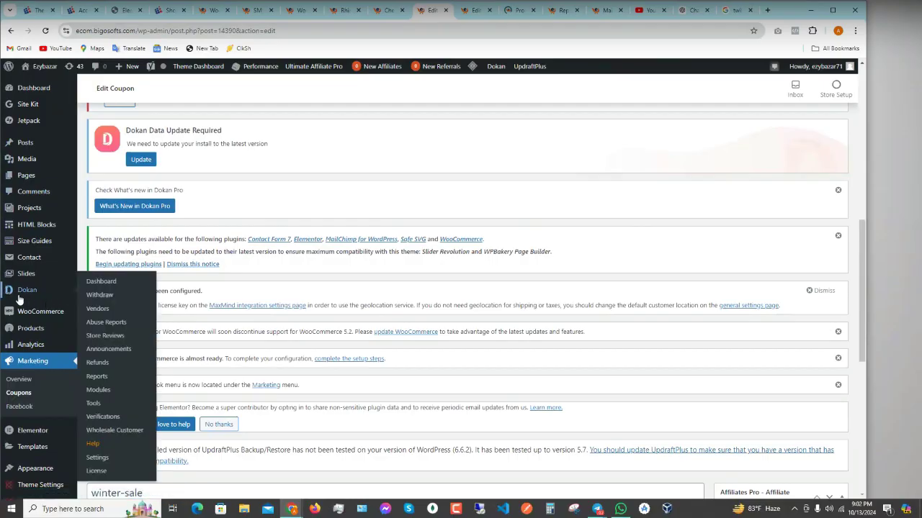
pyautogui.scroll(-3, 245, 273)
pyautogui.scroll(-3, 245, 272)
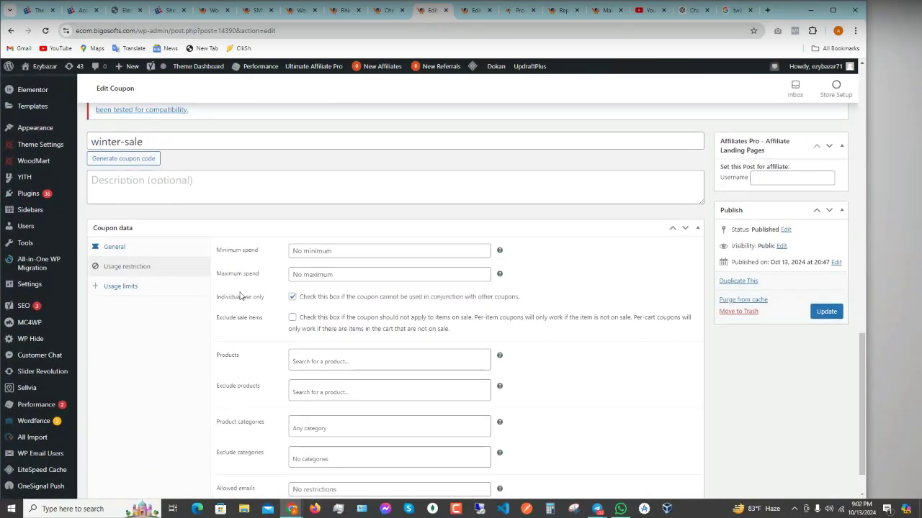
pyautogui.scroll(5, 115, 327)
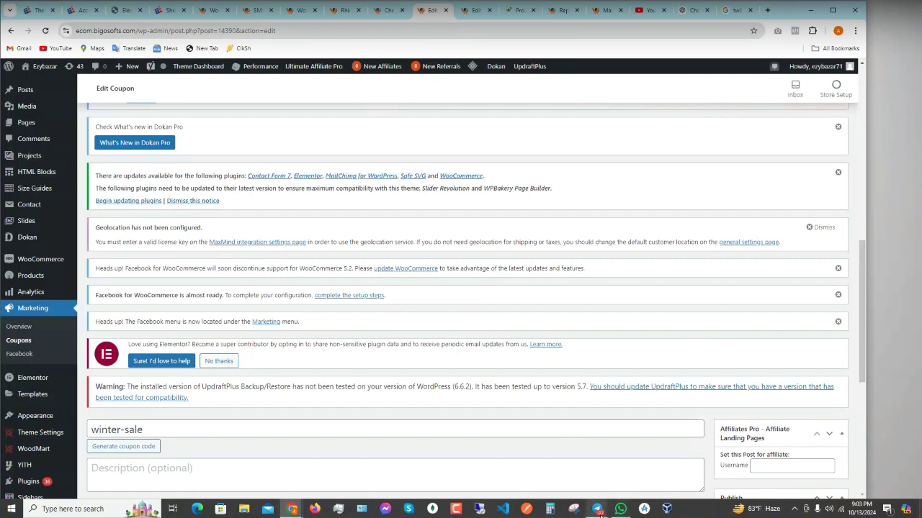
pyautogui.moveTo(598, 511)
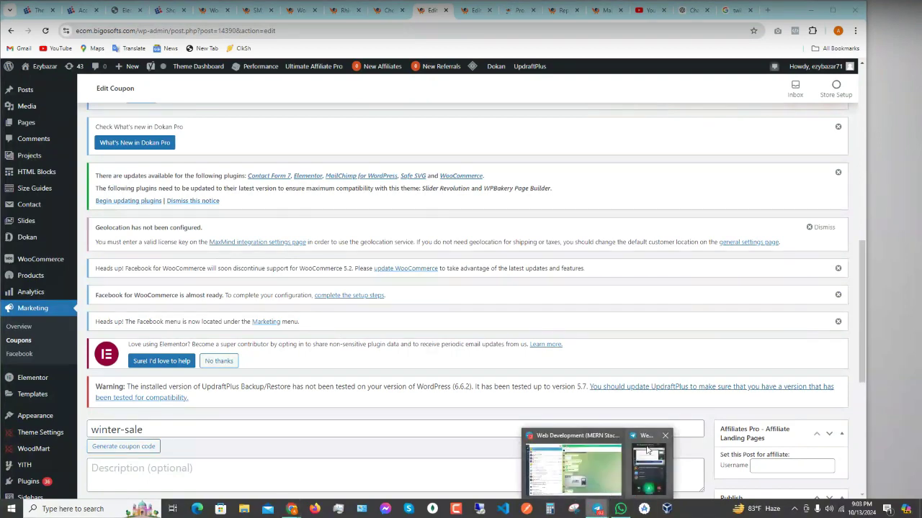
pyautogui.moveTo(646, 450)
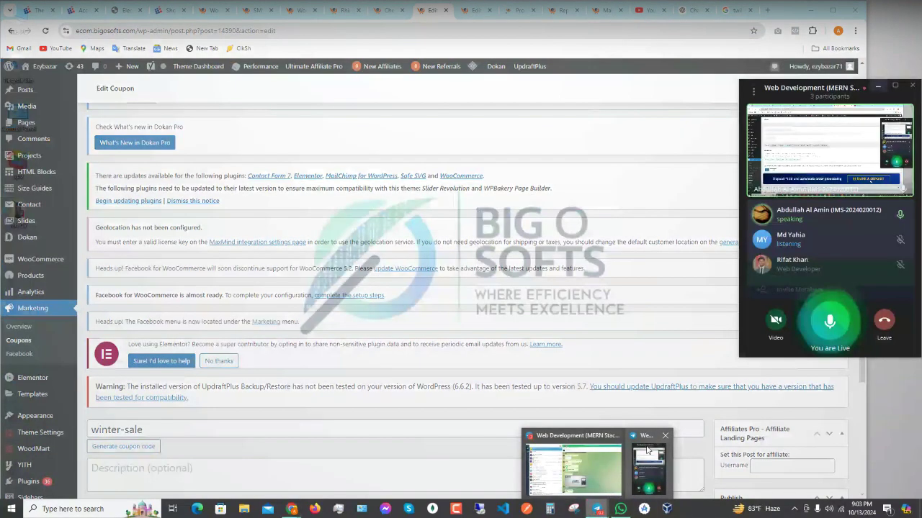